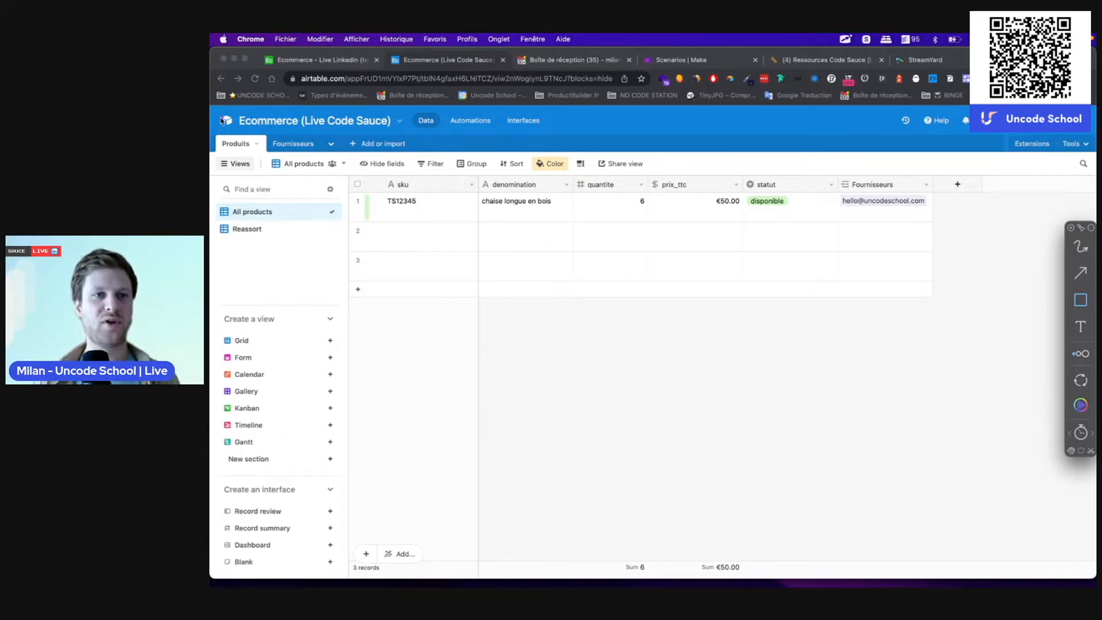
# Step: Drag-select cells and rows in the Produits table to highlight them
pyautogui.moveTo(211, 107)
pyautogui.mouseDown()
pyautogui.moveTo(1037, 585)
pyautogui.moveTo(1022, 586)
pyautogui.moveTo(1095, 586)
pyautogui.mouseUp()
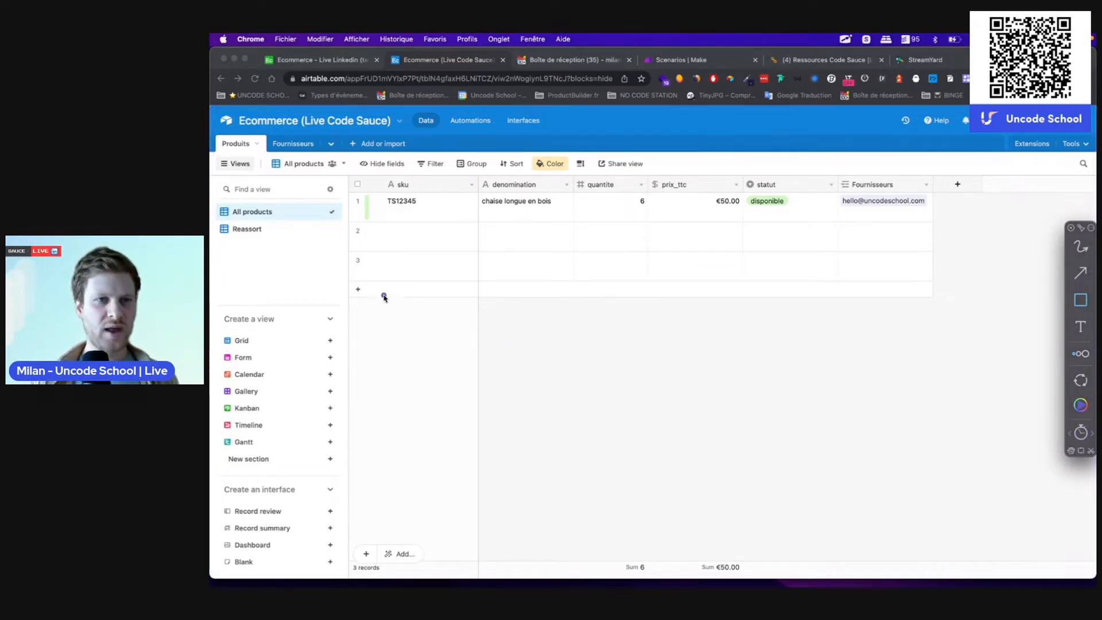
pyautogui.moveTo(212, 110)
pyautogui.mouseDown()
pyautogui.moveTo(452, 121)
pyautogui.moveTo(412, 133)
pyautogui.mouseUp()
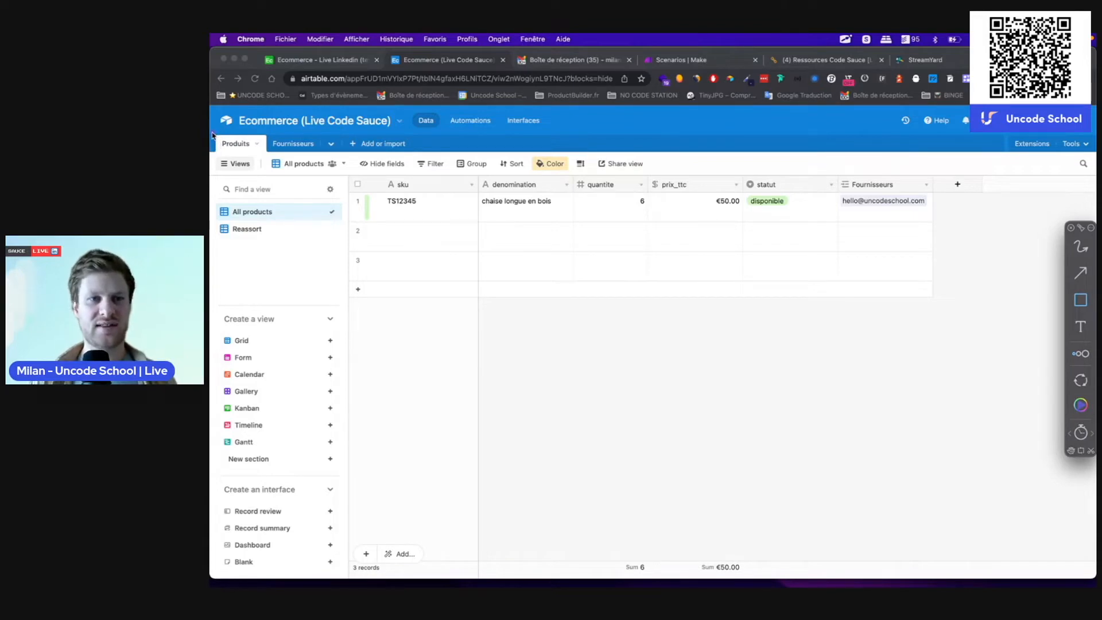
pyautogui.moveTo(210, 133); pyautogui.dragTo(322, 158)
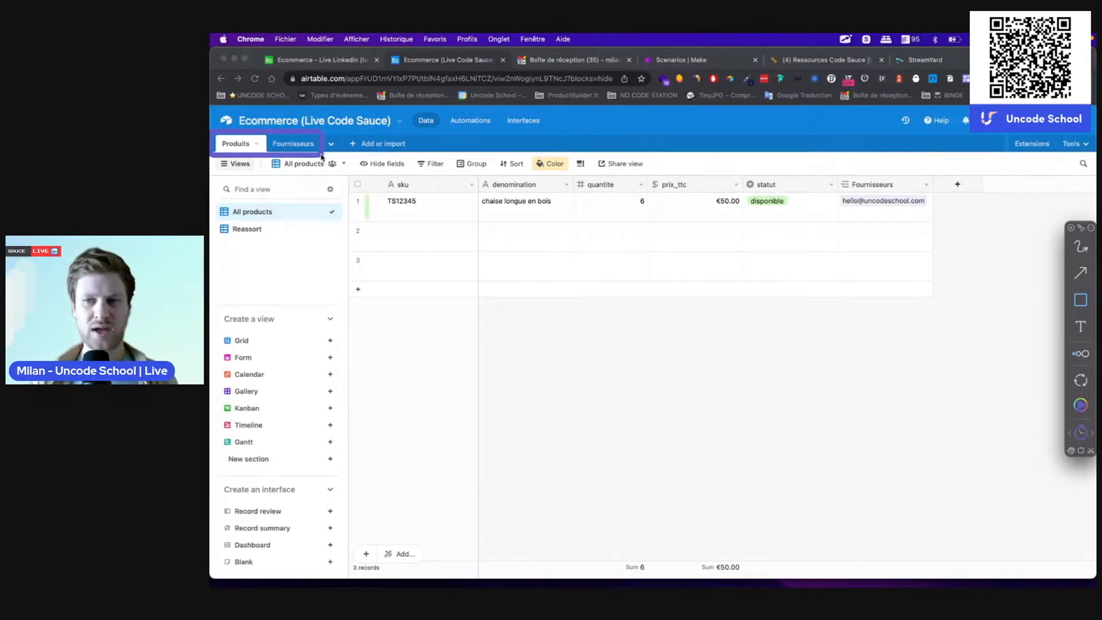
pyautogui.click(1081, 406)
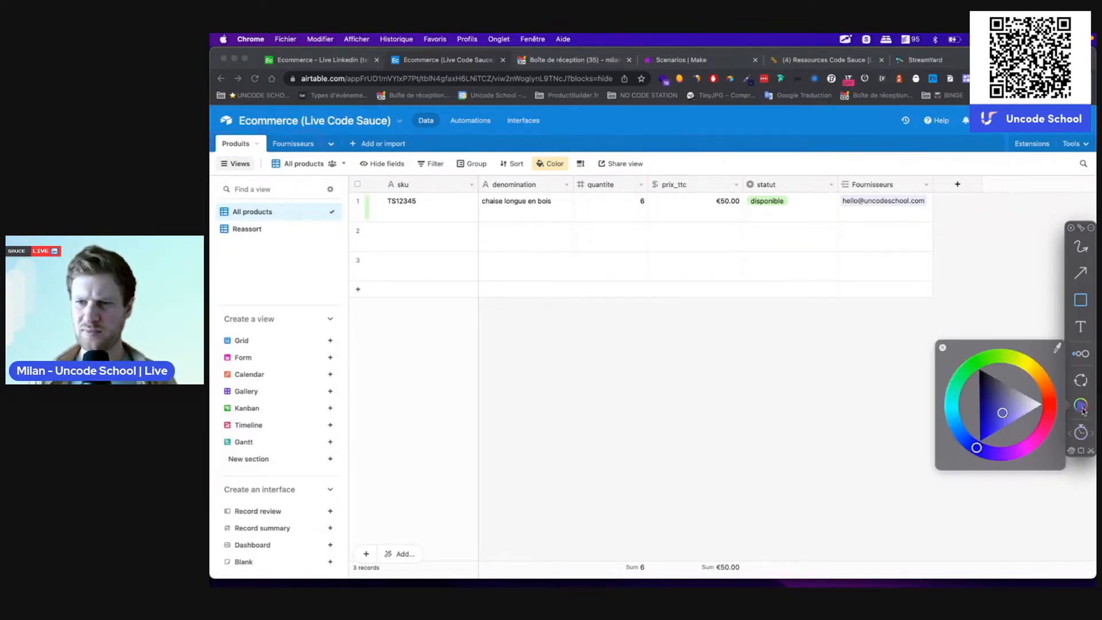
pyautogui.click(1024, 365)
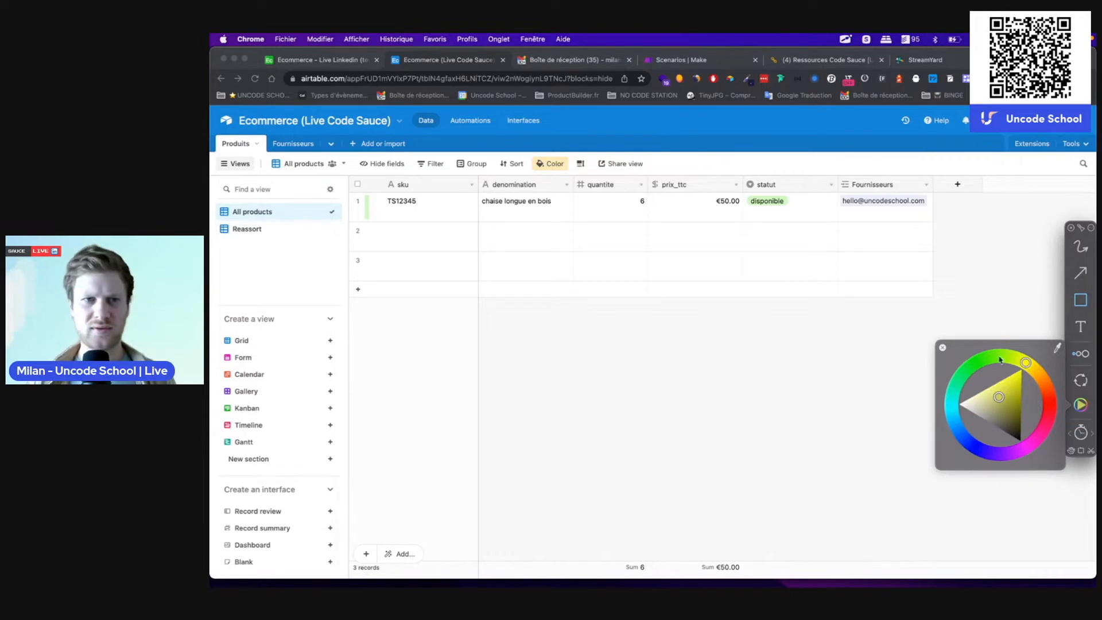
pyautogui.moveTo(211, 130)
pyautogui.mouseDown()
pyautogui.moveTo(299, 139)
pyautogui.moveTo(320, 160)
pyautogui.mouseUp()
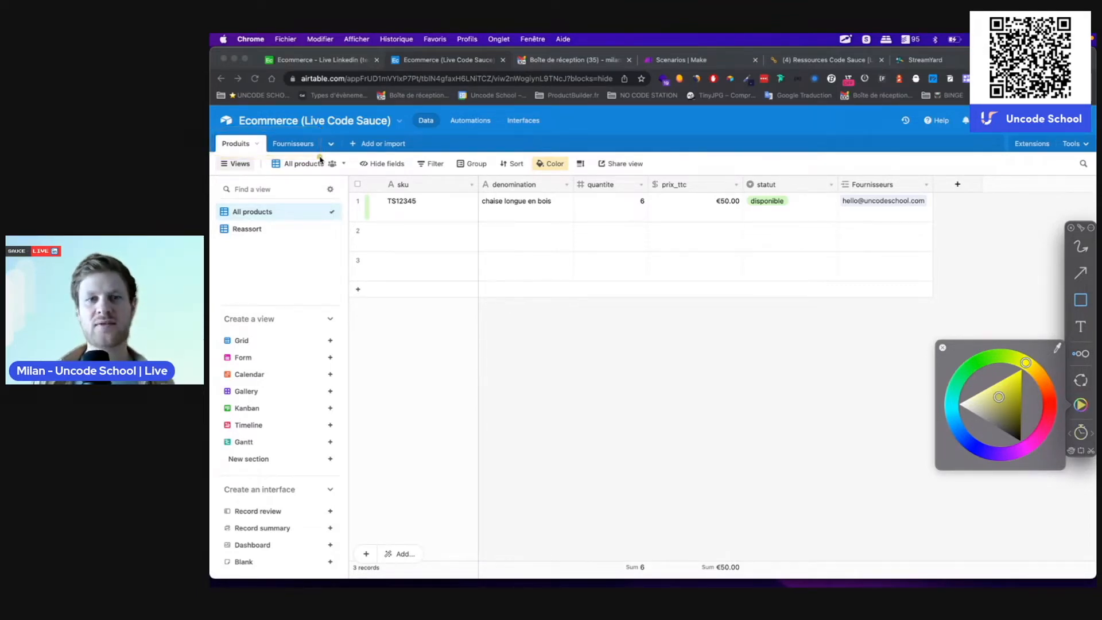
pyautogui.moveTo(351, 195)
pyautogui.mouseDown()
pyautogui.moveTo(705, 217)
pyautogui.moveTo(925, 215)
pyautogui.moveTo(933, 228)
pyautogui.mouseUp()
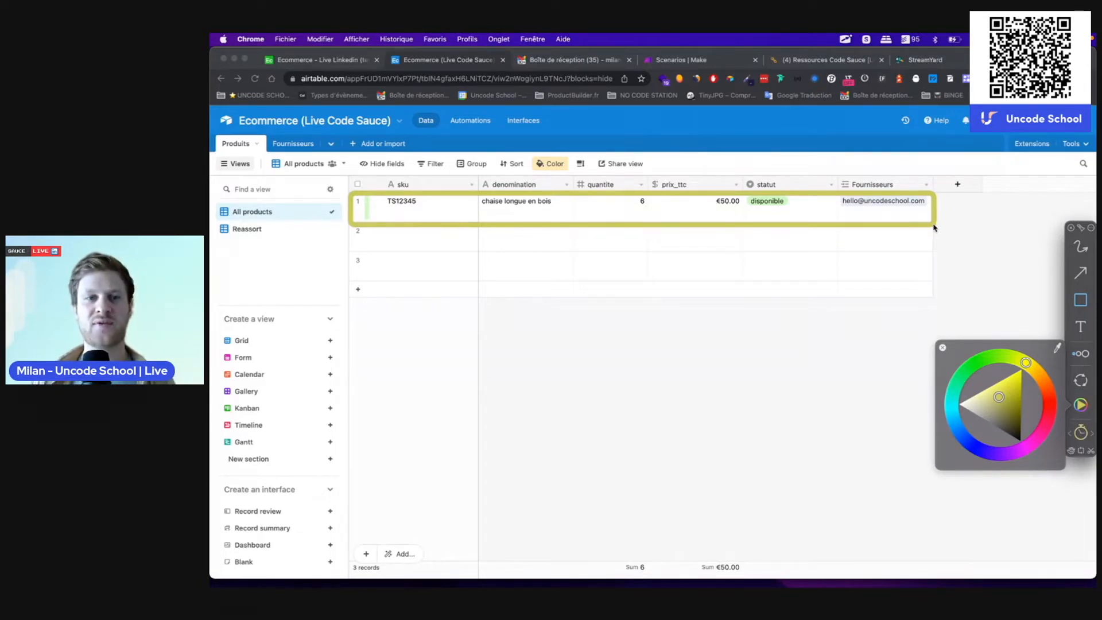
pyautogui.moveTo(351, 192); pyautogui.dragTo(367, 284)
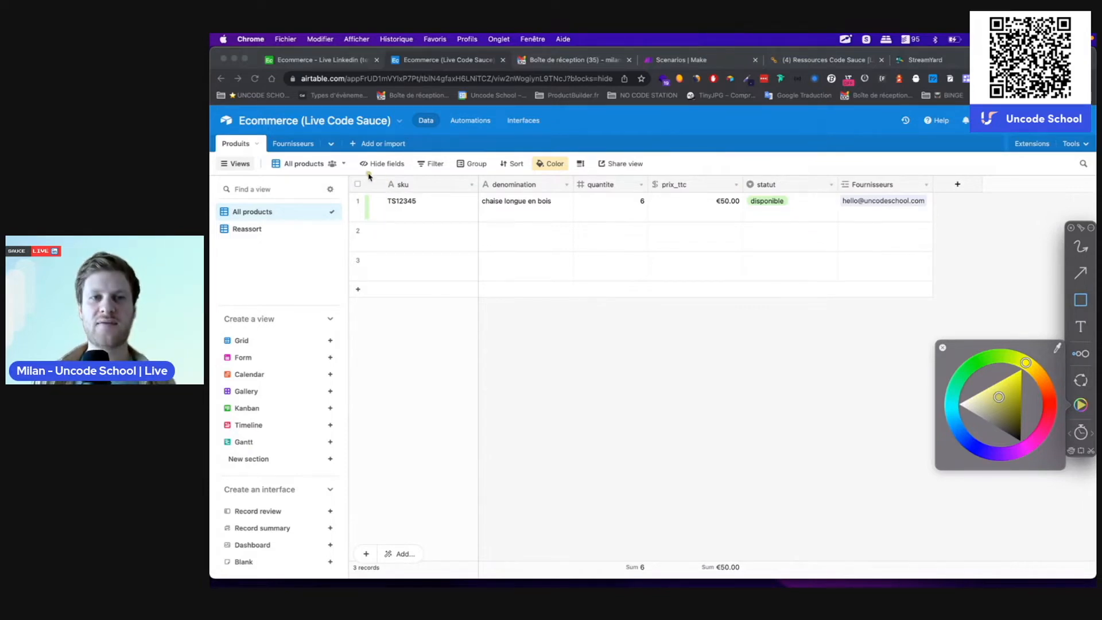
pyautogui.moveTo(368, 172)
pyautogui.mouseDown()
pyautogui.moveTo(500, 271)
pyautogui.moveTo(474, 313)
pyautogui.moveTo(476, 298)
pyautogui.mouseUp()
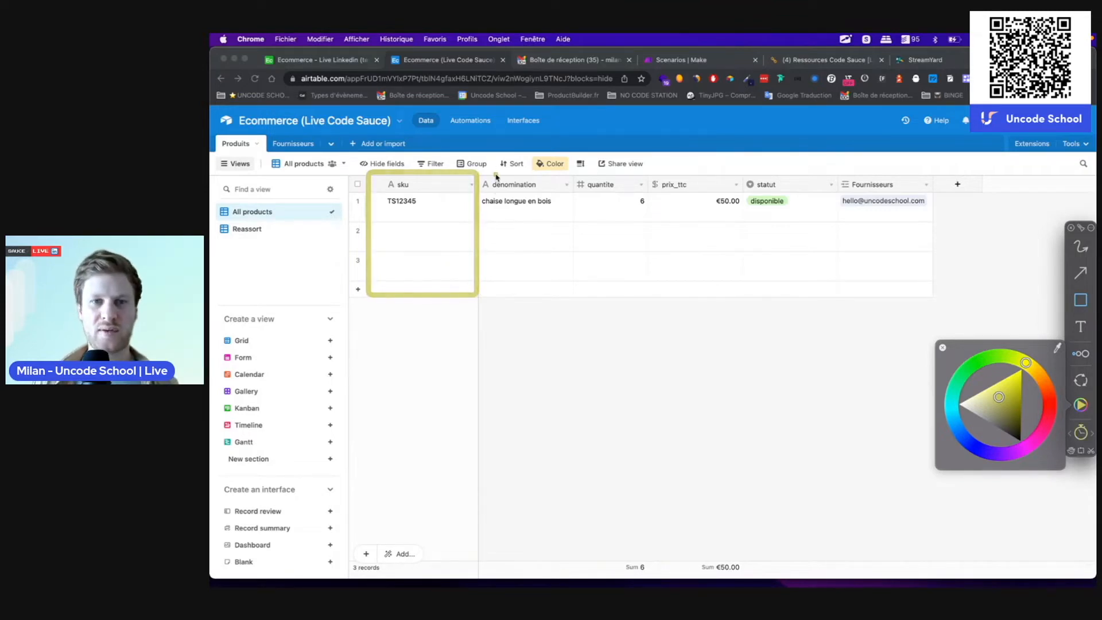
pyautogui.moveTo(472, 172); pyautogui.dragTo(572, 264)
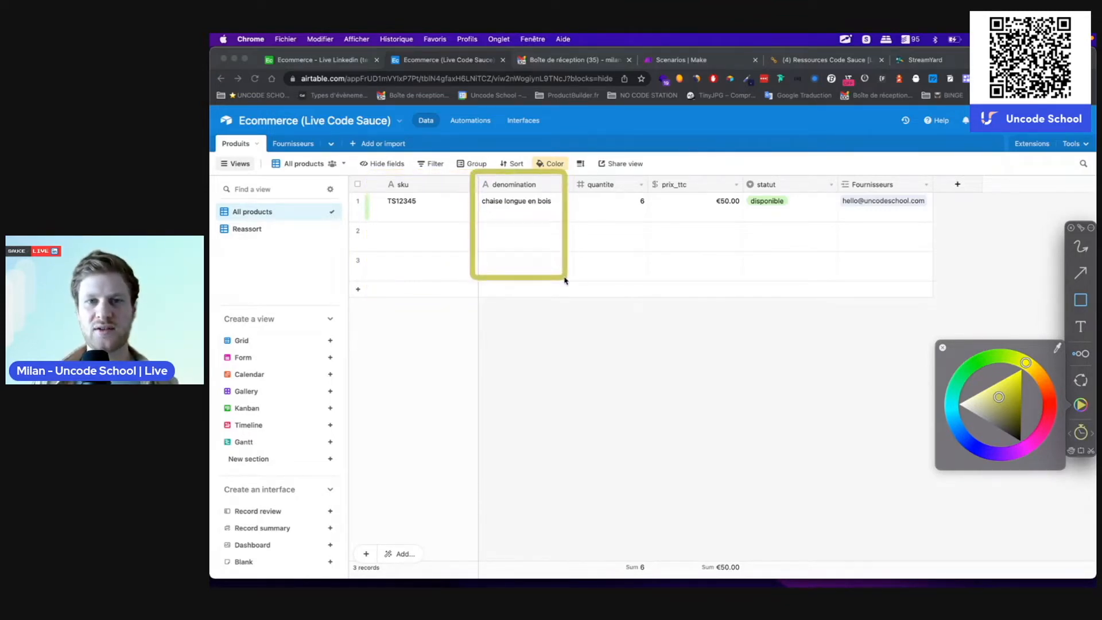
pyautogui.moveTo(572, 176)
pyautogui.mouseDown()
pyautogui.moveTo(664, 243)
pyautogui.moveTo(648, 266)
pyautogui.mouseUp()
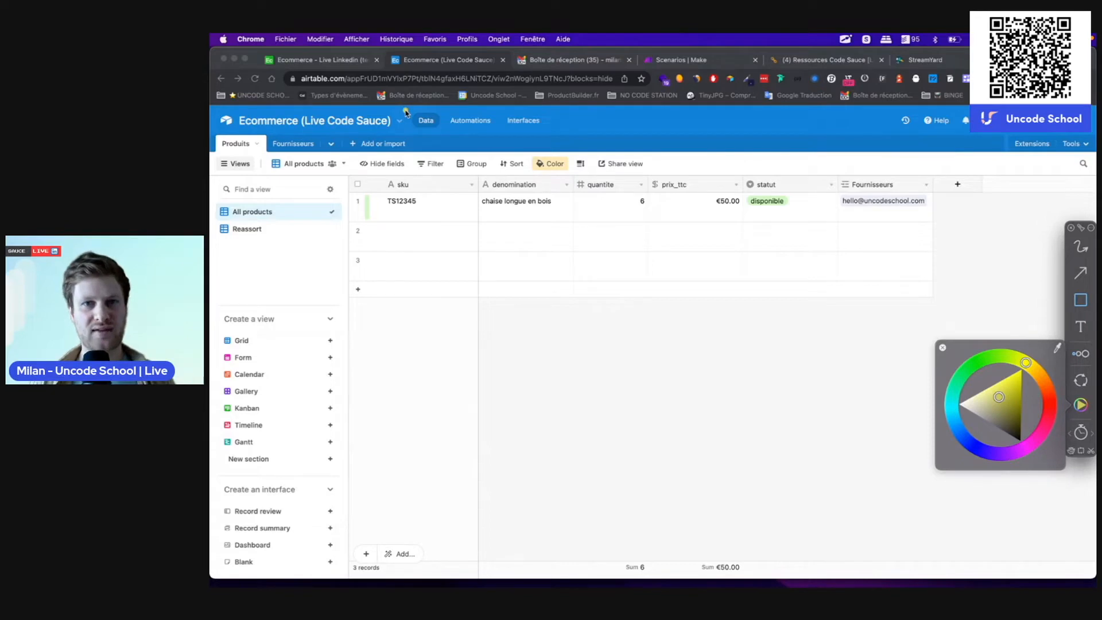
pyautogui.moveTo(408, 110)
pyautogui.mouseDown()
pyautogui.moveTo(585, 145)
pyautogui.moveTo(555, 138)
pyautogui.mouseUp()
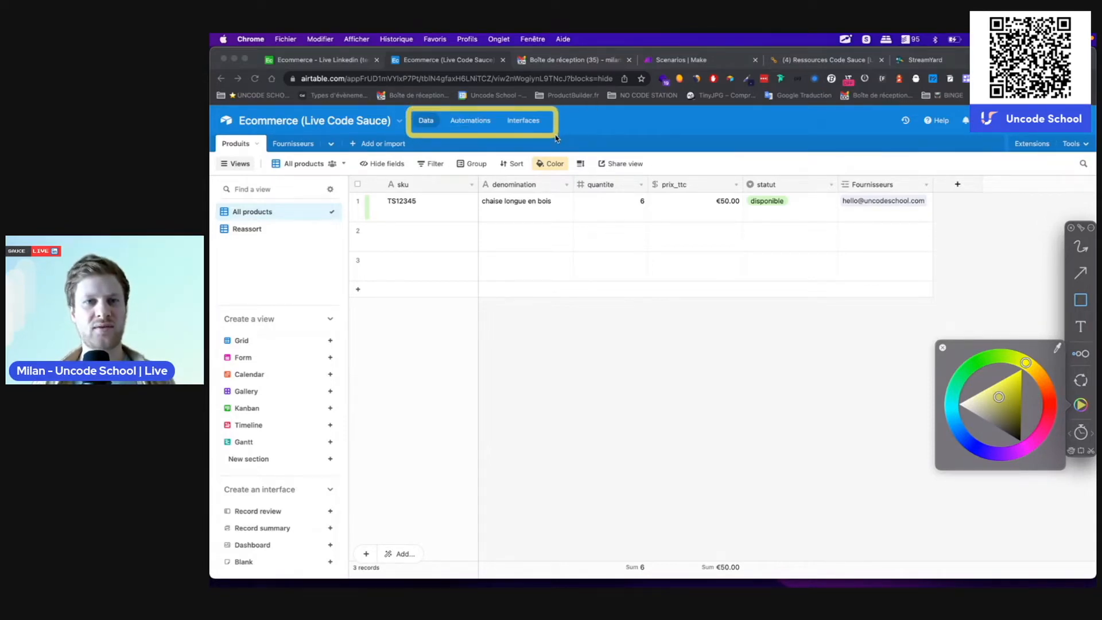
pyautogui.moveTo(407, 108)
pyautogui.mouseDown()
pyautogui.moveTo(480, 140)
pyautogui.moveTo(443, 132)
pyautogui.moveTo(550, 135)
pyautogui.mouseUp()
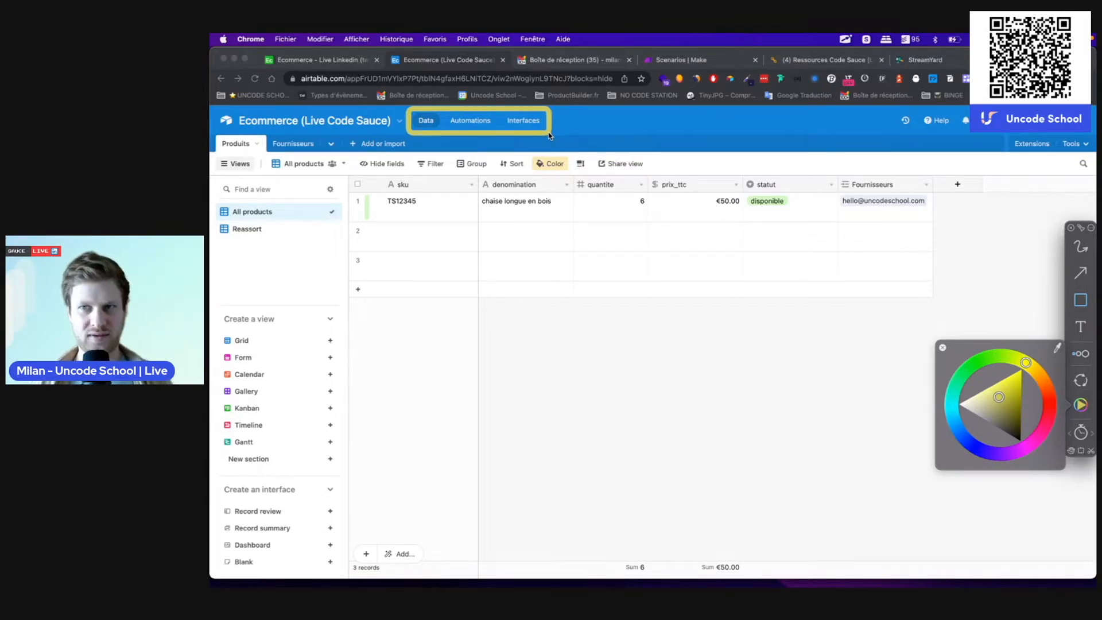
pyautogui.moveTo(549, 135); pyautogui.dragTo(548, 135)
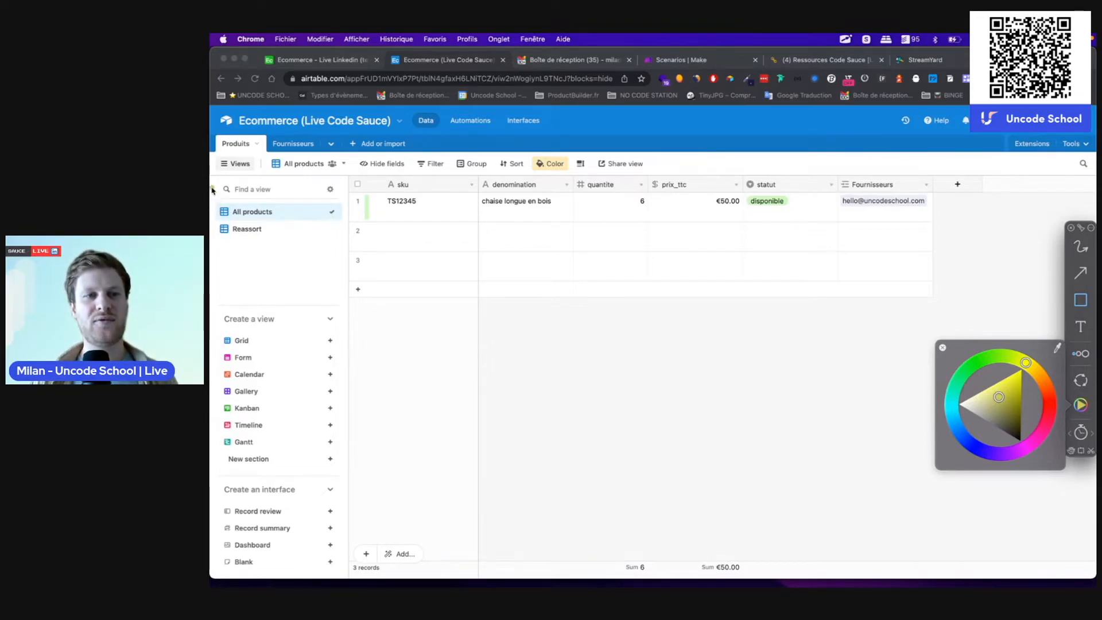
# Step: Keep highlighting rows and field areas of the table, then press Escape to clear the selection
pyautogui.moveTo(210, 179); pyautogui.dragTo(344, 302)
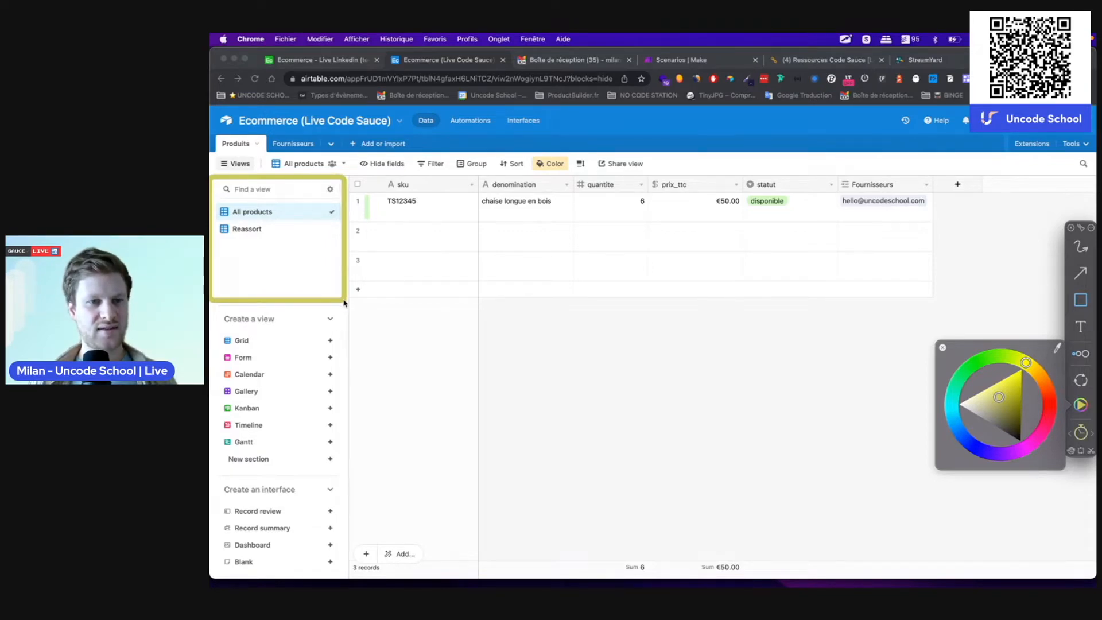
pyautogui.moveTo(210, 313)
pyautogui.mouseDown()
pyautogui.moveTo(374, 364)
pyautogui.moveTo(349, 419)
pyautogui.moveTo(347, 487)
pyautogui.moveTo(307, 350)
pyautogui.moveTo(344, 354)
pyautogui.moveTo(350, 456)
pyautogui.mouseUp()
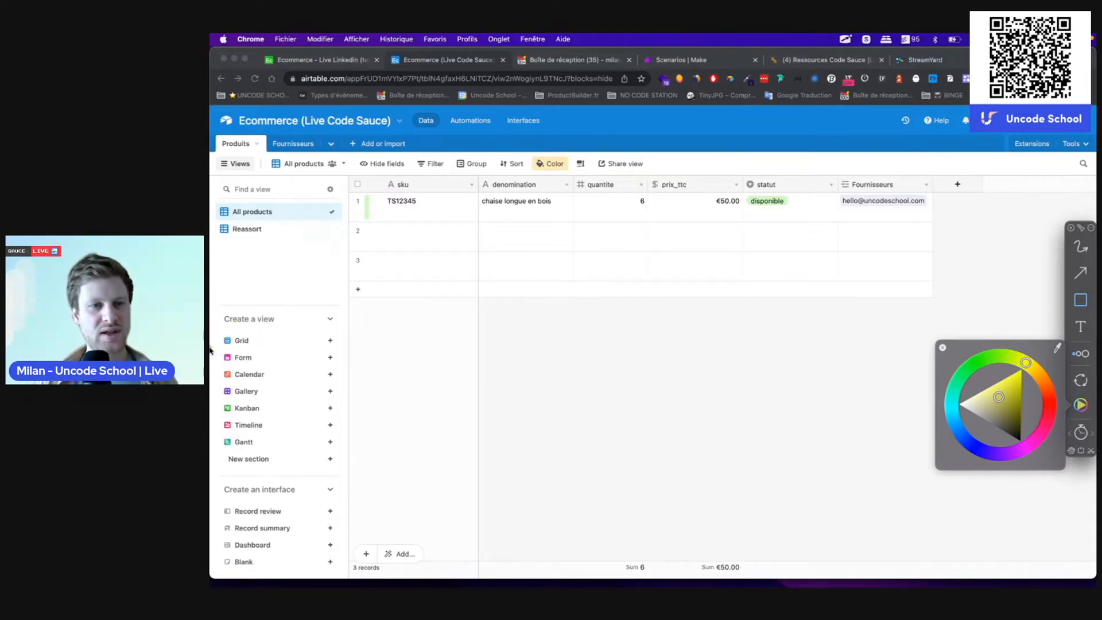
pyautogui.moveTo(212, 329)
pyautogui.mouseDown()
pyautogui.moveTo(364, 361)
pyautogui.moveTo(351, 350)
pyautogui.mouseUp()
pyautogui.moveTo(212, 347); pyautogui.dragTo(351, 370)
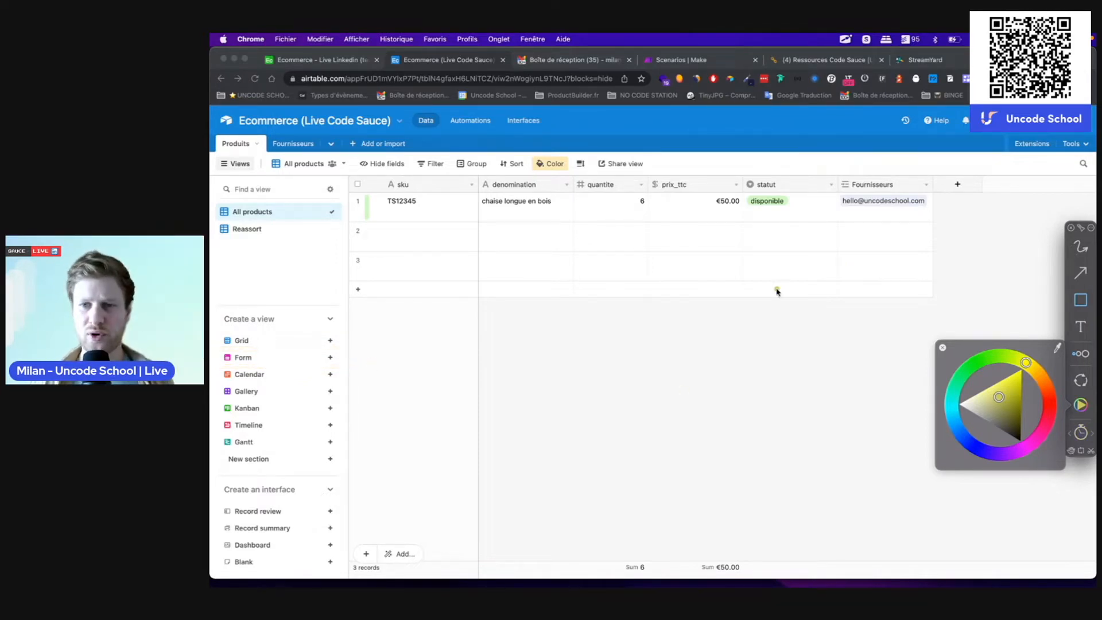
pyautogui.click(942, 349)
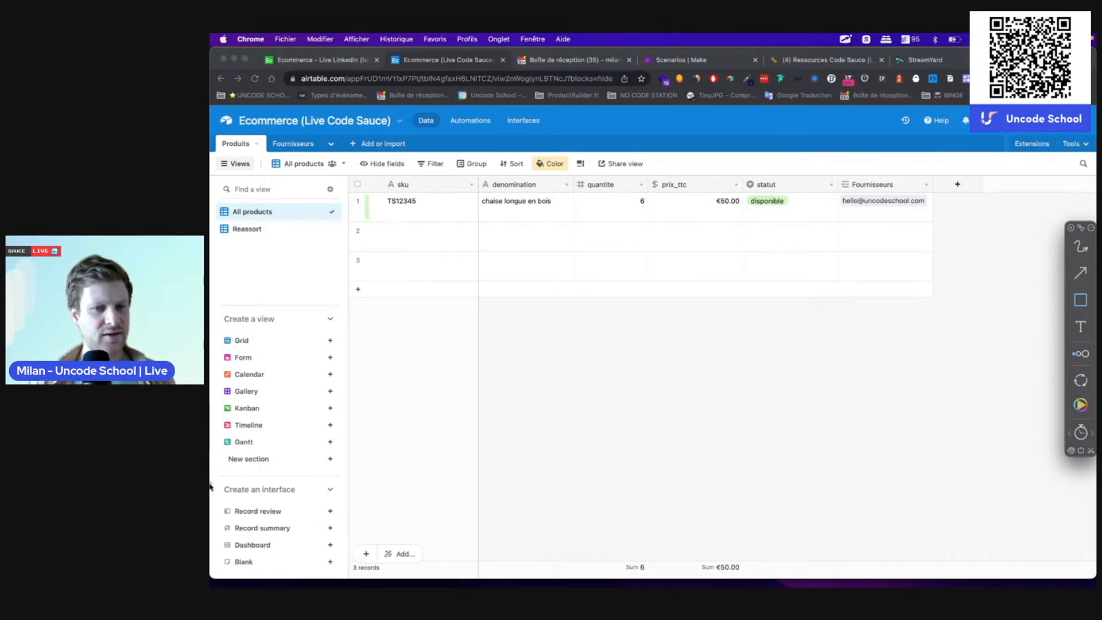
pyautogui.moveTo(210, 484); pyautogui.dragTo(344, 574)
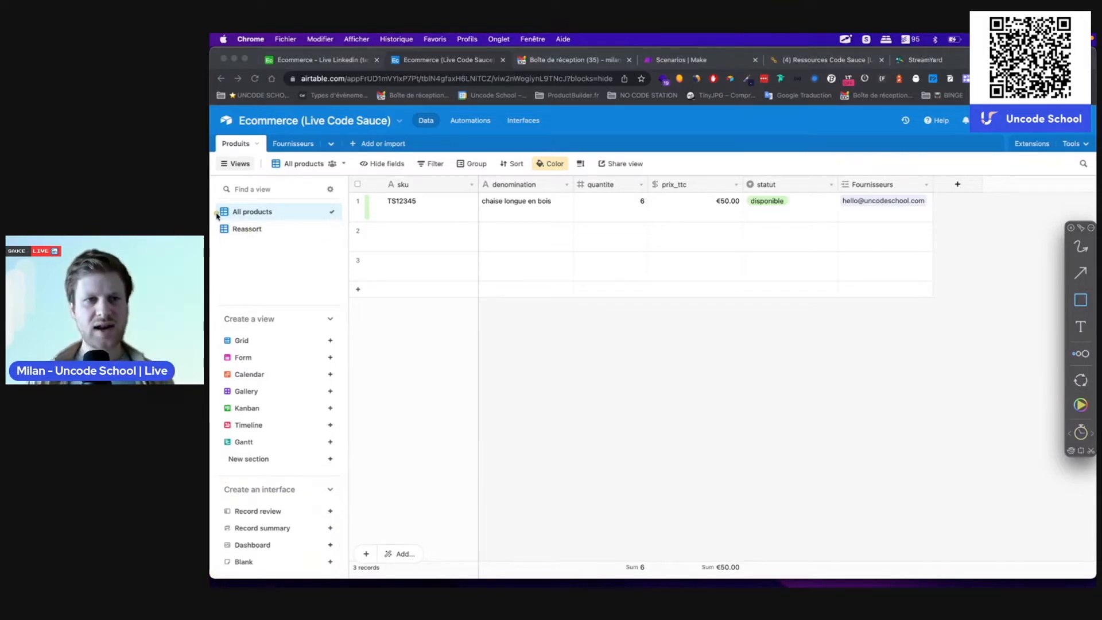
pyautogui.moveTo(210, 197); pyautogui.dragTo(348, 244)
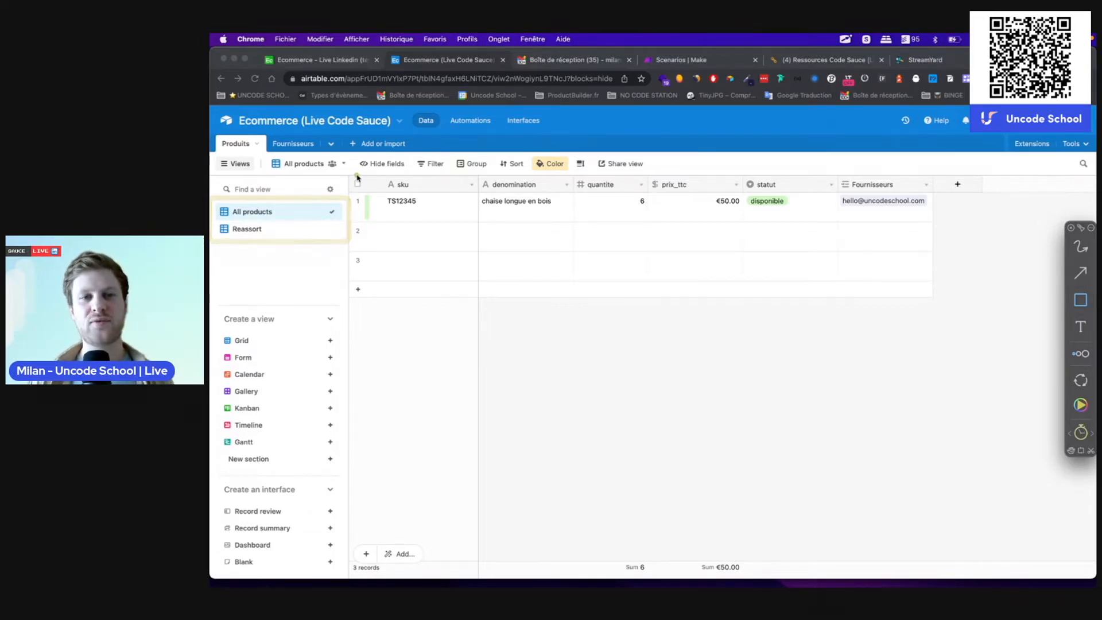
pyautogui.moveTo(351, 182)
pyautogui.mouseDown()
pyautogui.moveTo(960, 295)
pyautogui.moveTo(948, 305)
pyautogui.mouseUp()
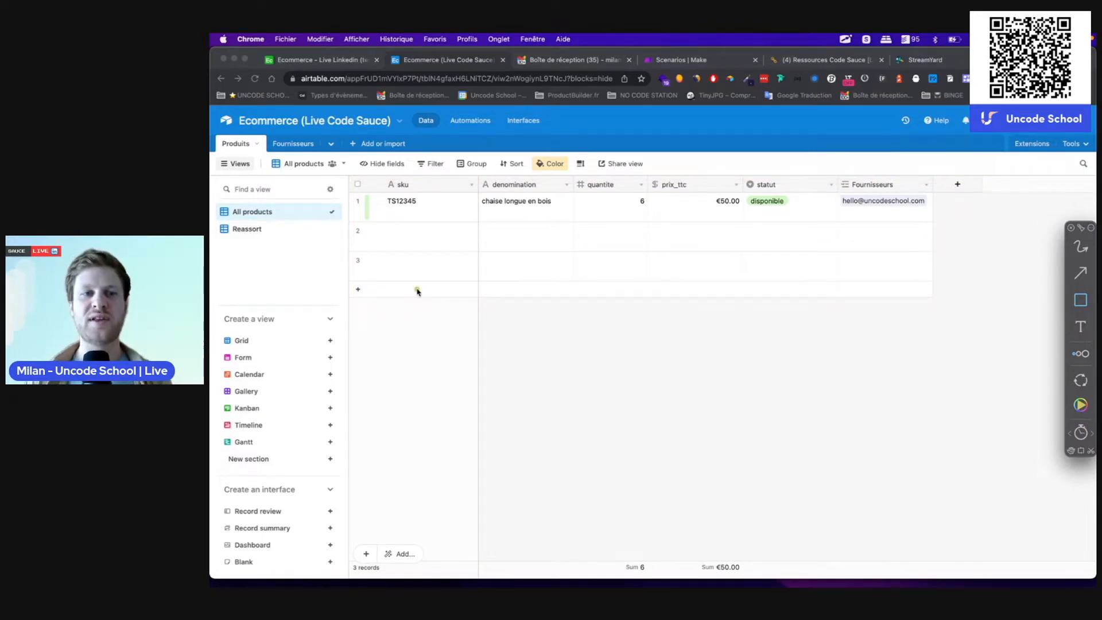
pyautogui.moveTo(211, 219); pyautogui.dragTo(343, 247)
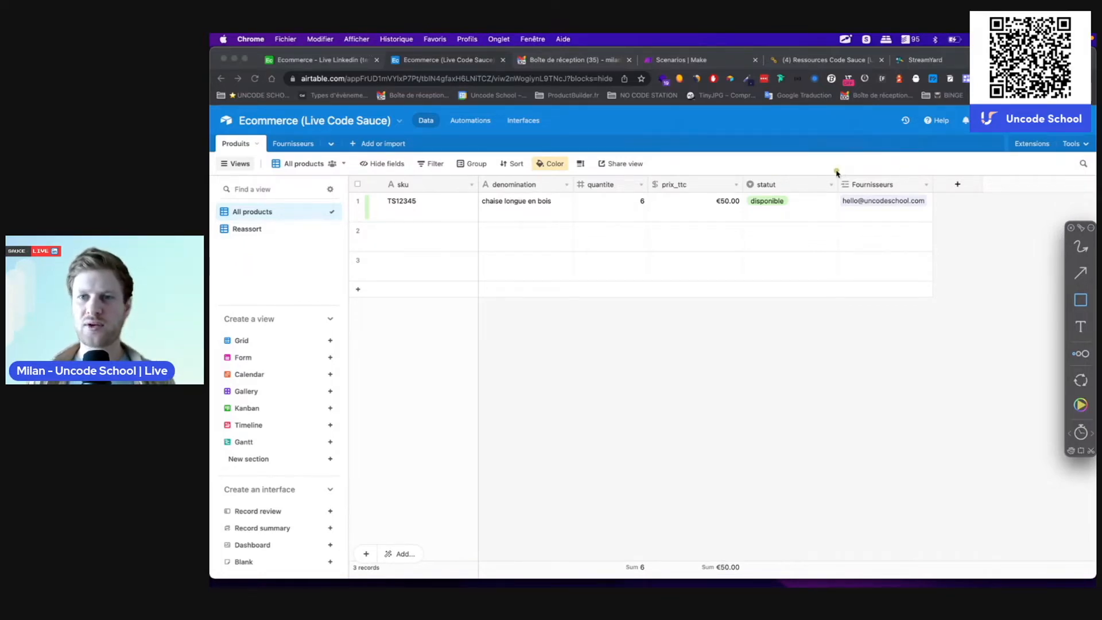
pyautogui.moveTo(836, 170)
pyautogui.mouseDown()
pyautogui.moveTo(971, 263)
pyautogui.moveTo(939, 308)
pyautogui.mouseUp()
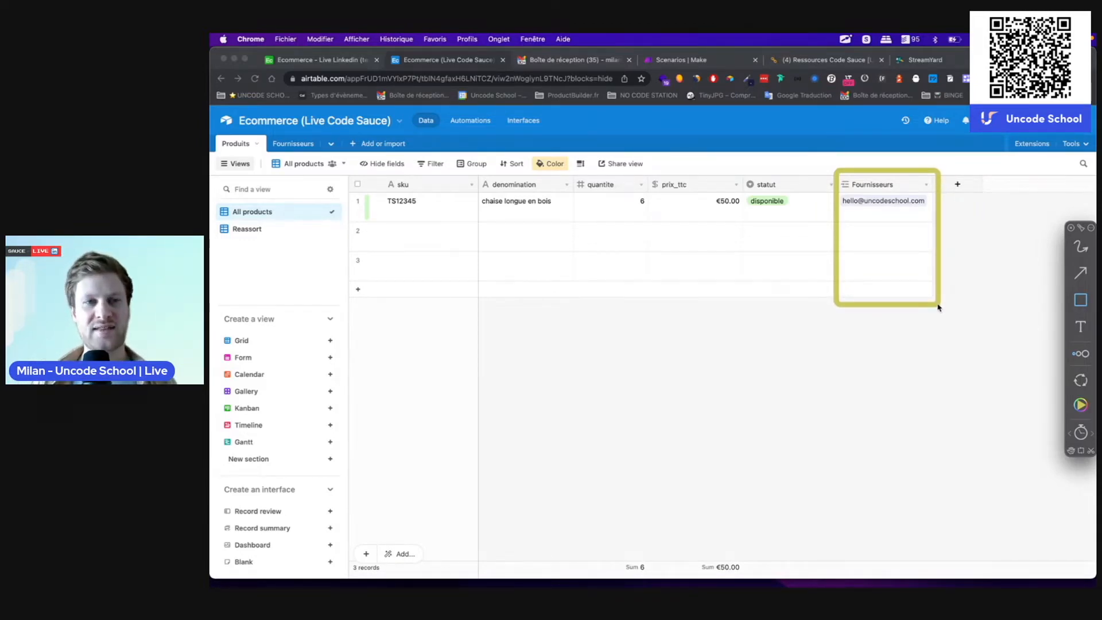
pyautogui.moveTo(895, 177); pyautogui.dragTo(896, 181)
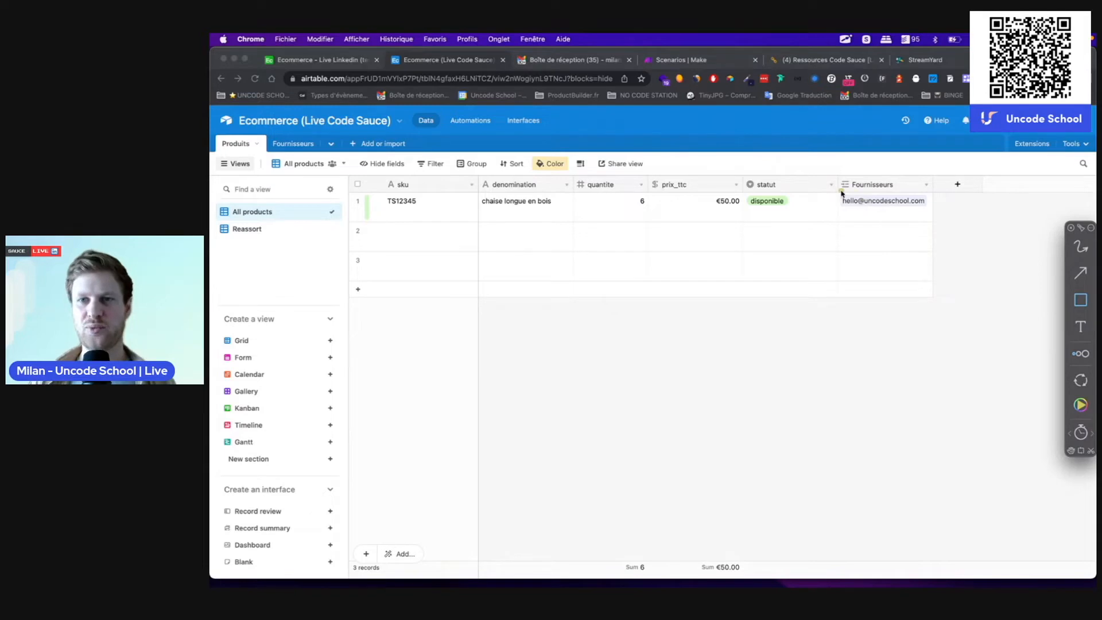
pyautogui.moveTo(838, 193); pyautogui.dragTo(944, 215)
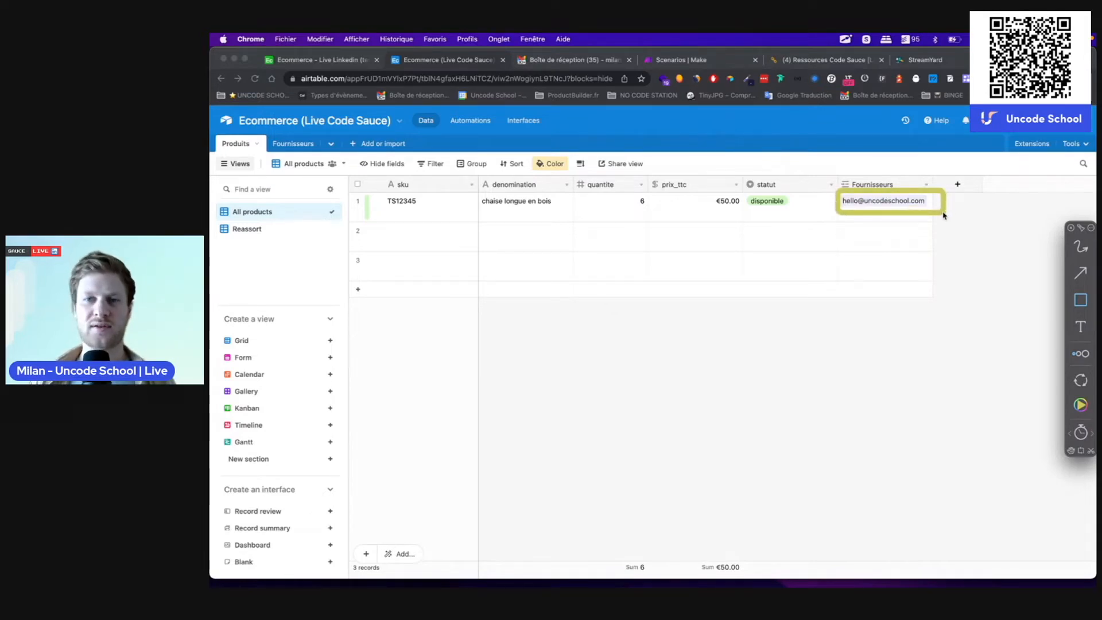
pyautogui.press('Escape')
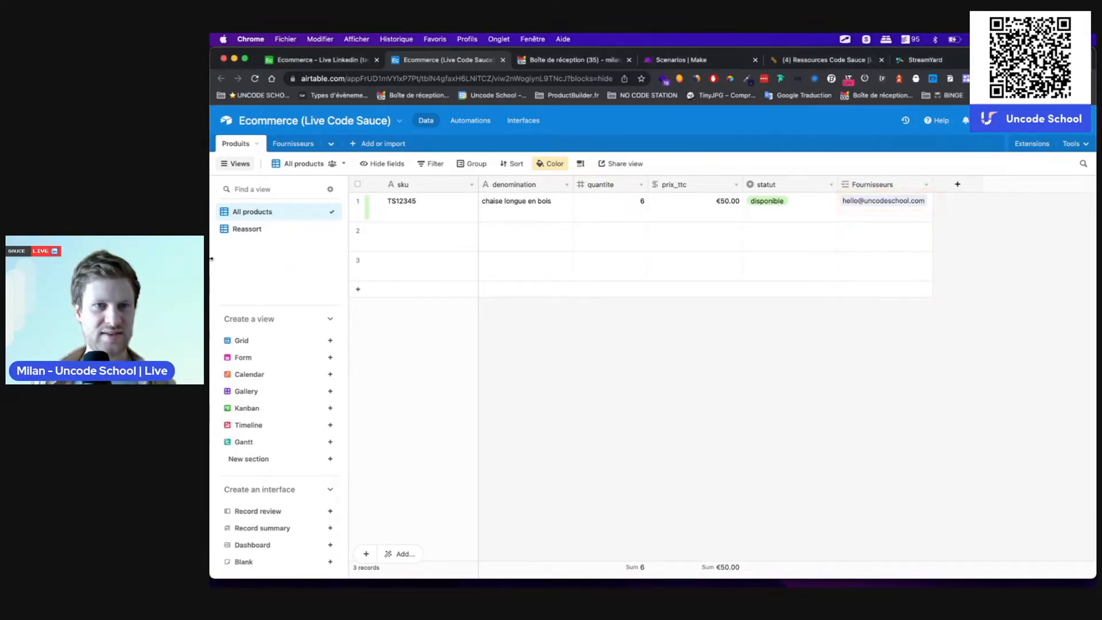
# Step: In the Fournisseurs table, check that Uncode School links to product TS12345, then return to Produits
pyautogui.click(304, 144)
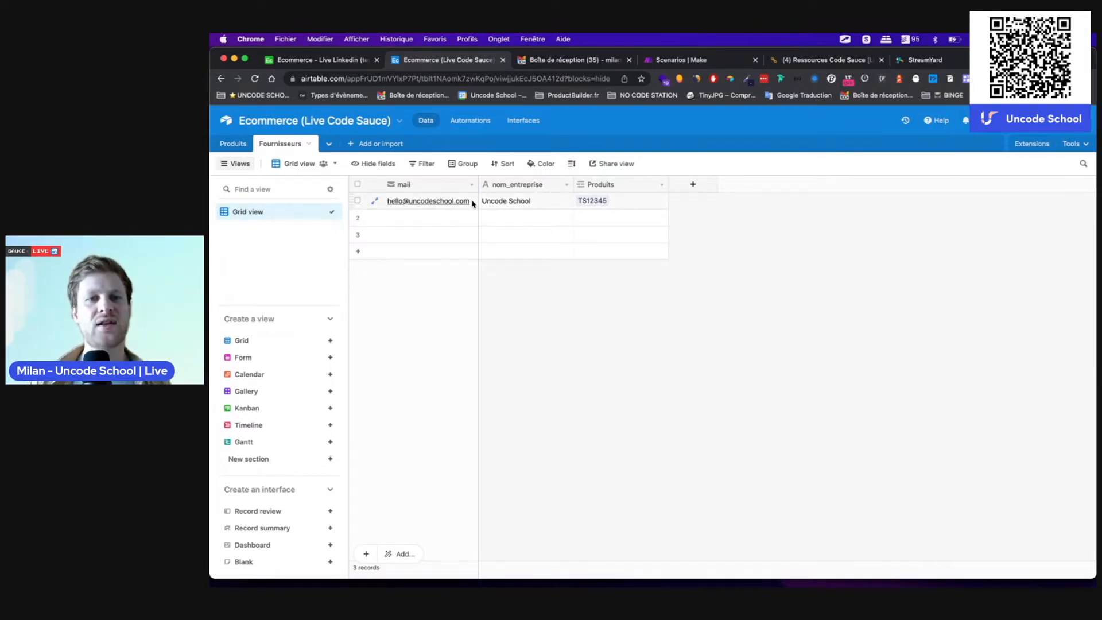
pyautogui.click(531, 214)
pyautogui.click(532, 203)
pyautogui.click(630, 202)
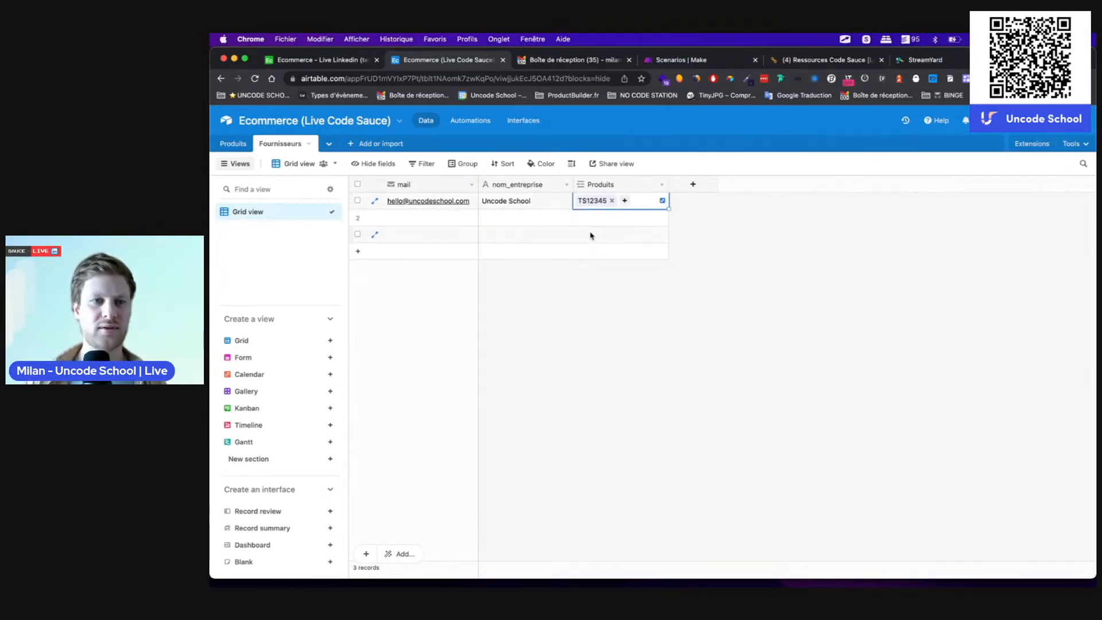
pyautogui.click(221, 144)
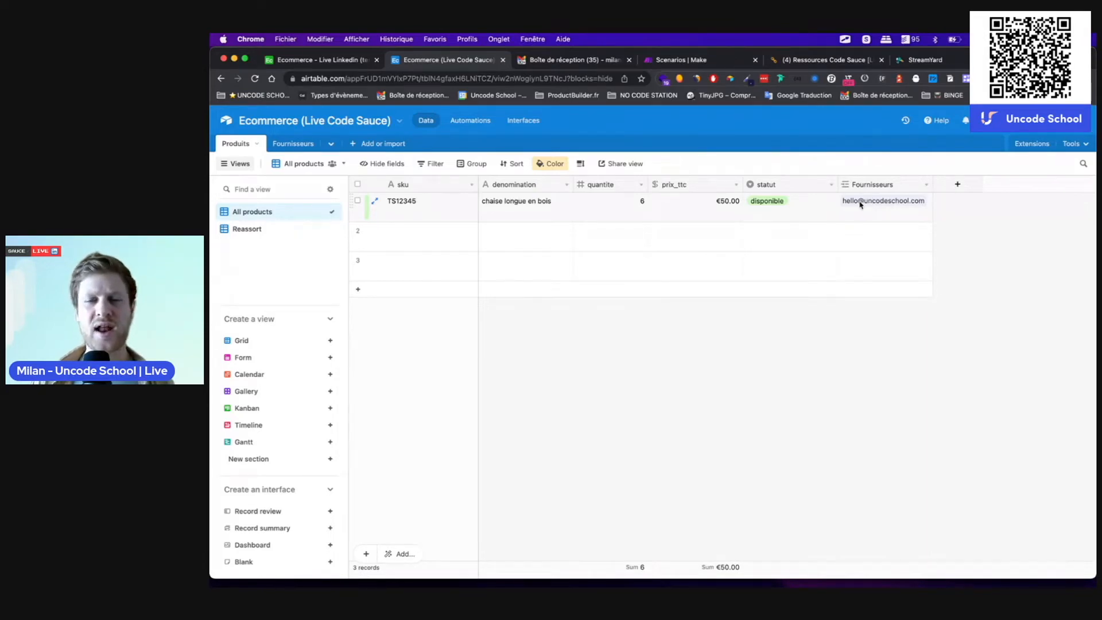
# Step: Open the Fournisseurs field settings, cancel without changes, and go to Automation 1
pyautogui.doubleClick(866, 184)
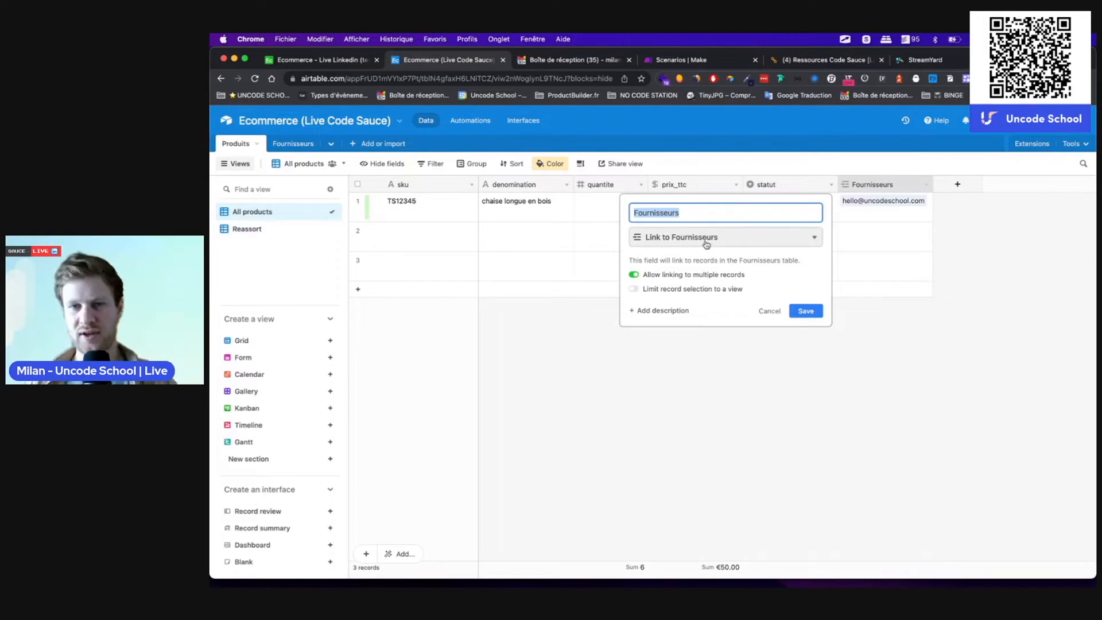
pyautogui.click(767, 312)
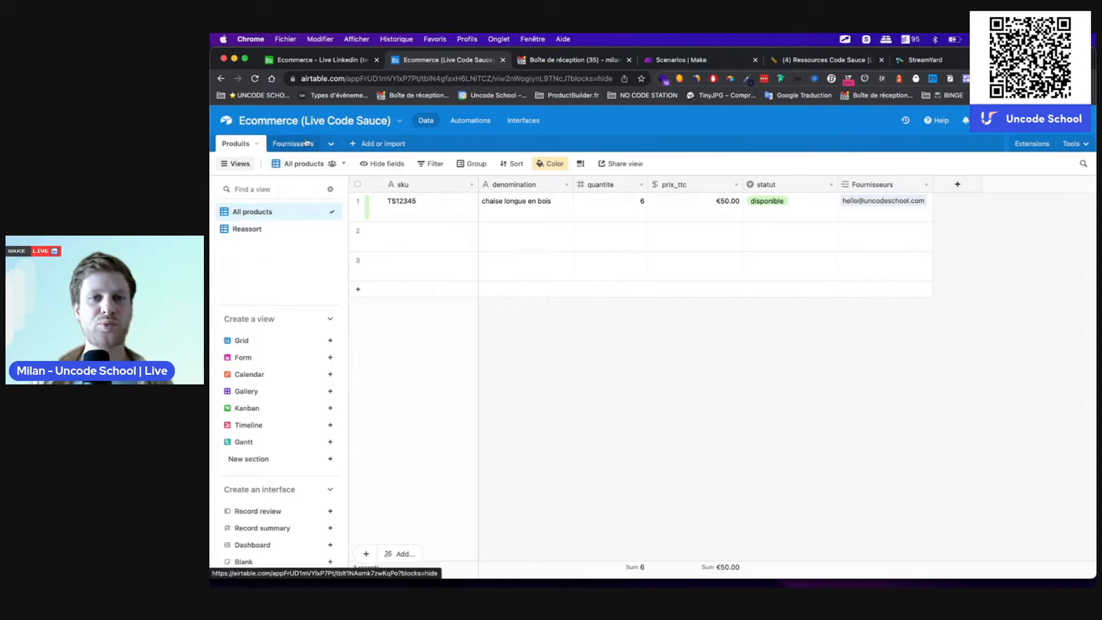
pyautogui.click(470, 122)
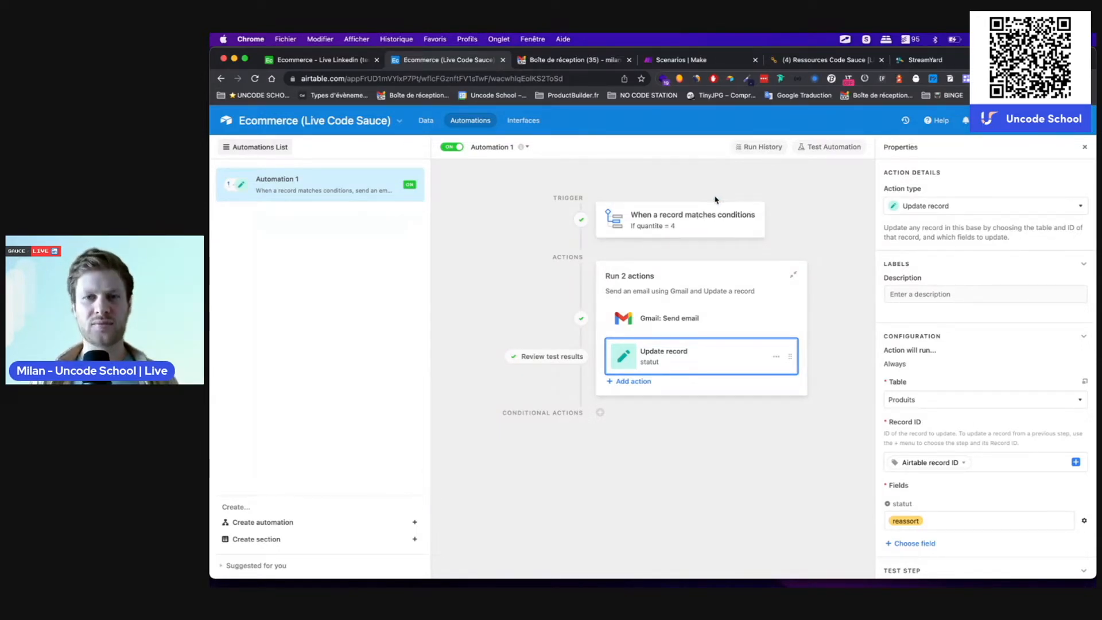
# Step: Move between the Fournisseurs and Produits tables and Automations, ending on the Produits data
pyautogui.click(425, 120)
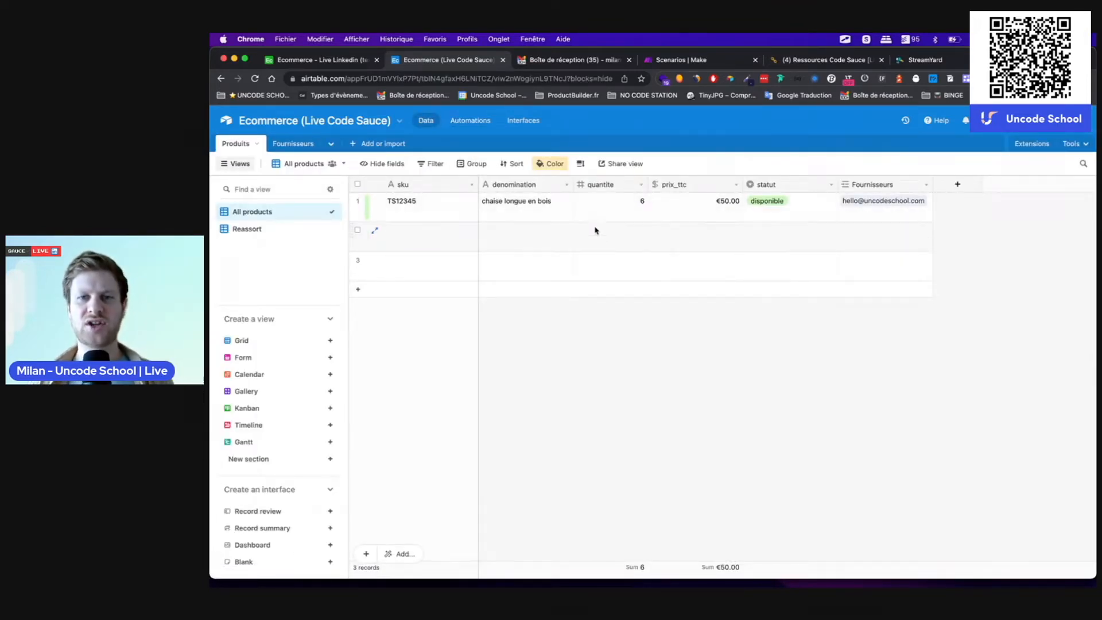
pyautogui.click(290, 147)
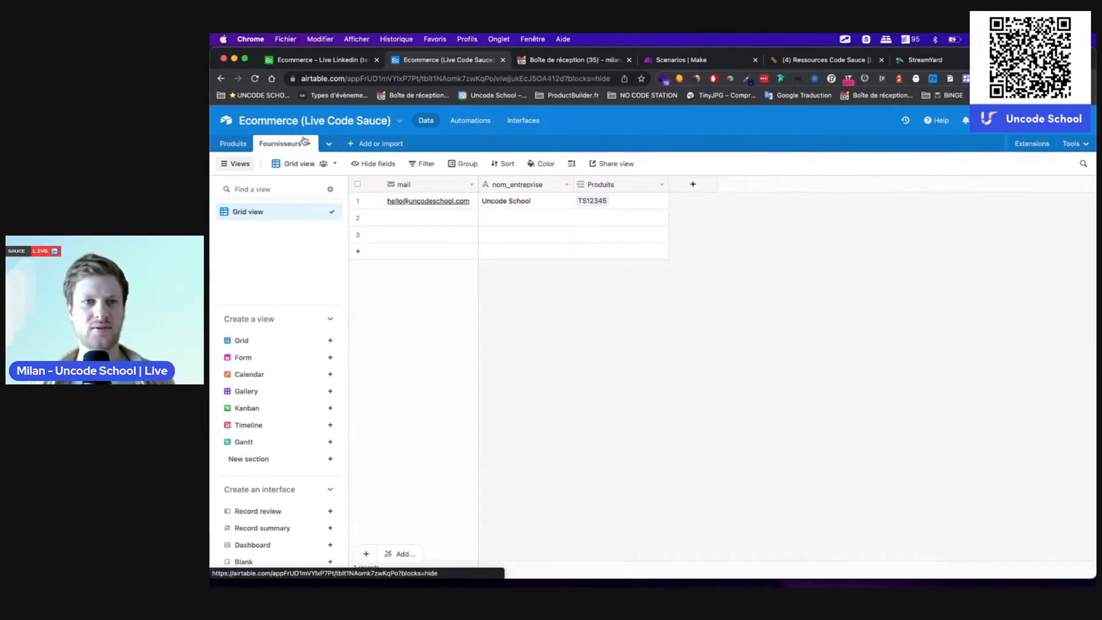
pyautogui.click(232, 144)
pyautogui.click(472, 121)
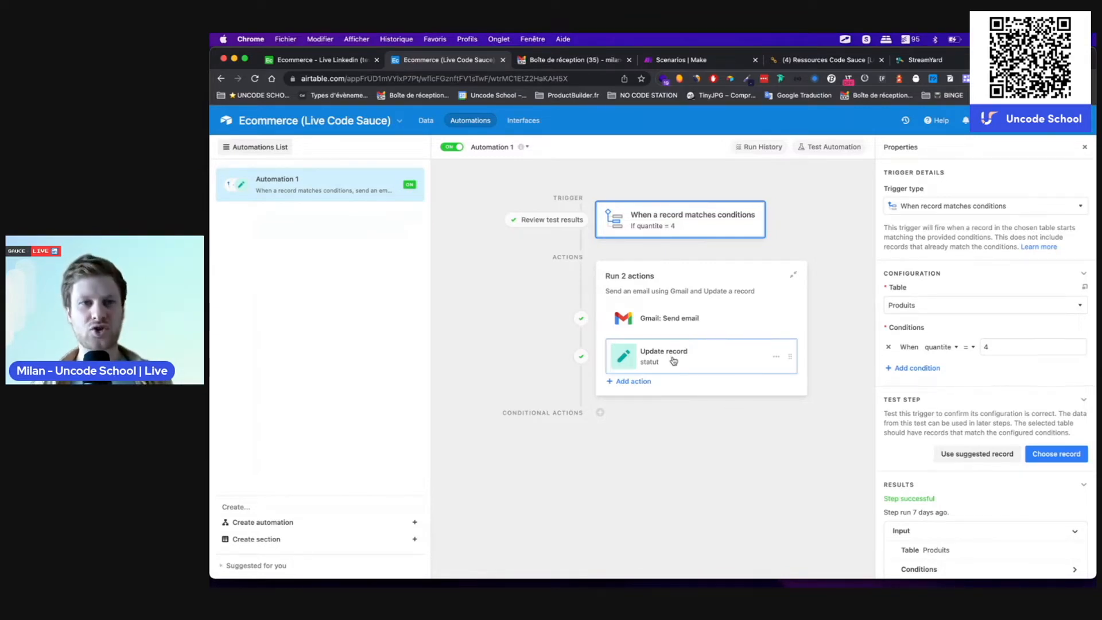
pyautogui.click(425, 120)
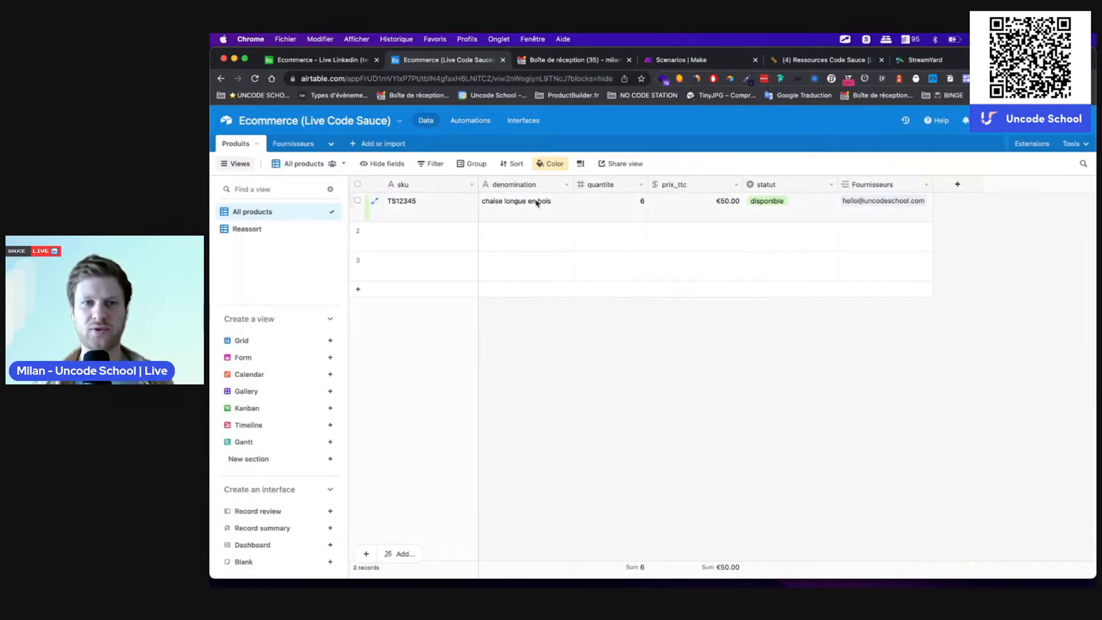
# Step: Open the first product's statut options, leave it as disponible, and go to Automation 1
pyautogui.doubleClick(777, 206)
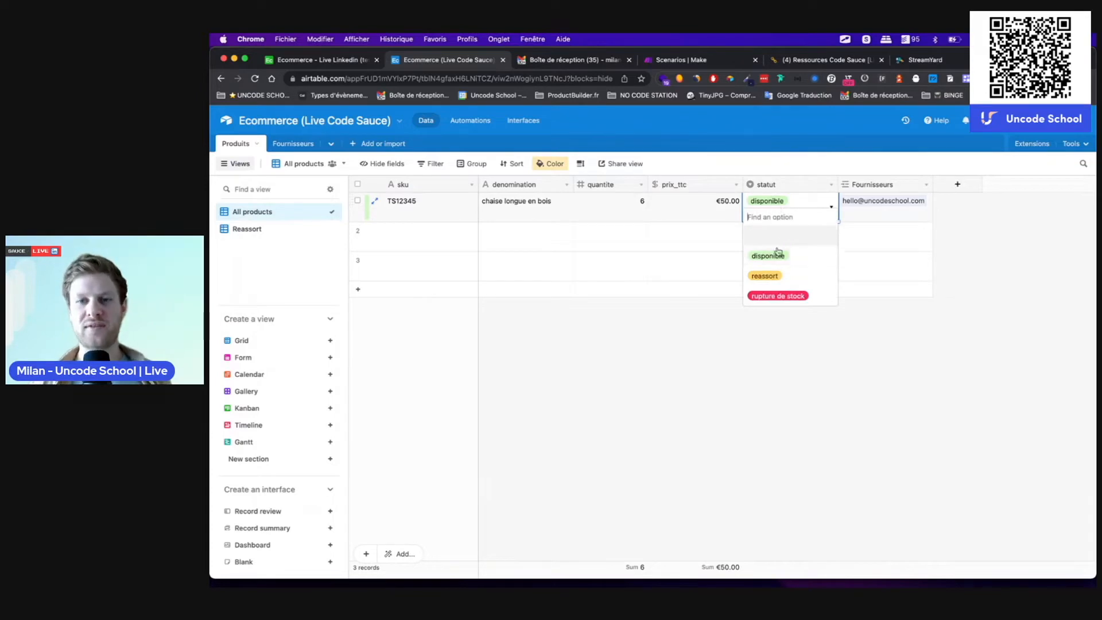
pyautogui.click(615, 404)
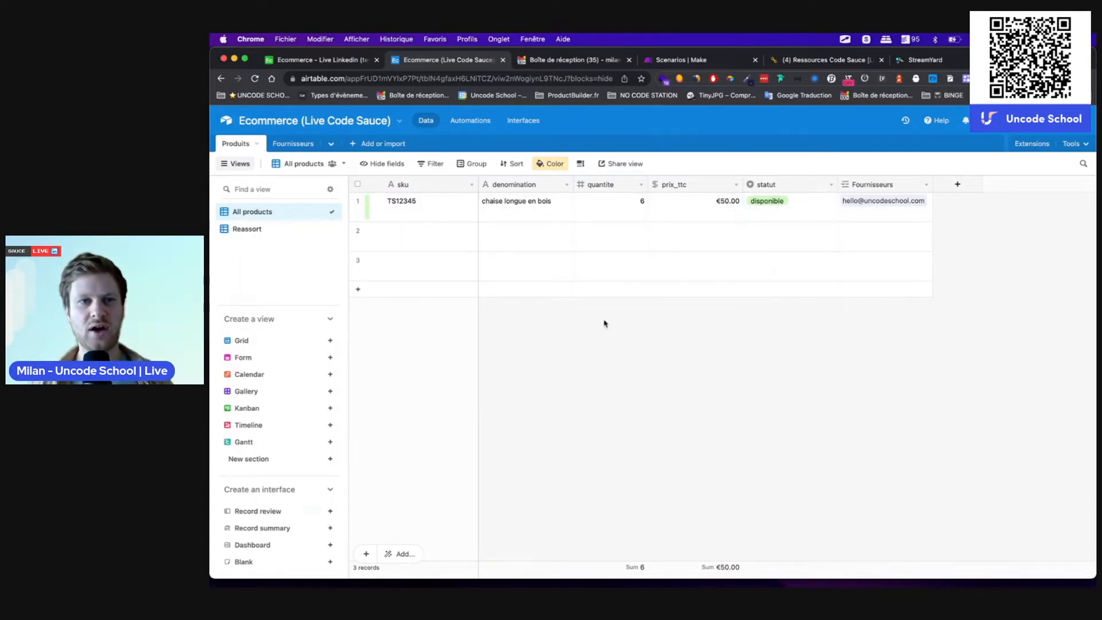
pyautogui.click(477, 122)
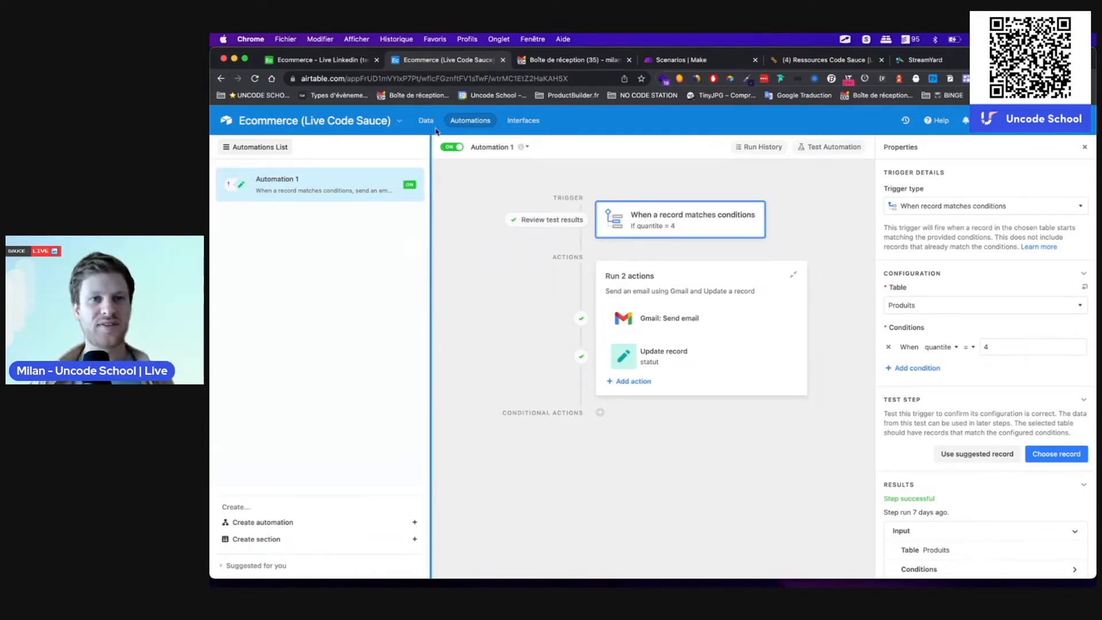
# Step: Switch to the Ecommerce - Live Linkedin (test) base tab to view its Products table
pyautogui.click(333, 59)
pyautogui.moveTo(614, 584)
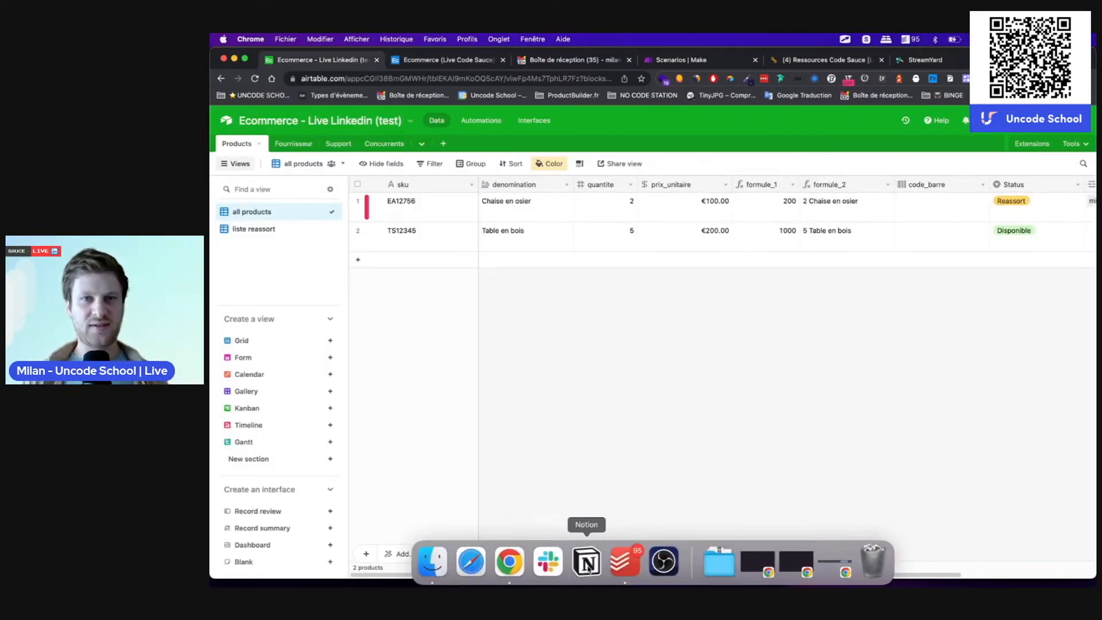
# Step: Share the Ressources Code Sauce [Live LinkedIn] page to the web and copy its public link
pyautogui.click(798, 63)
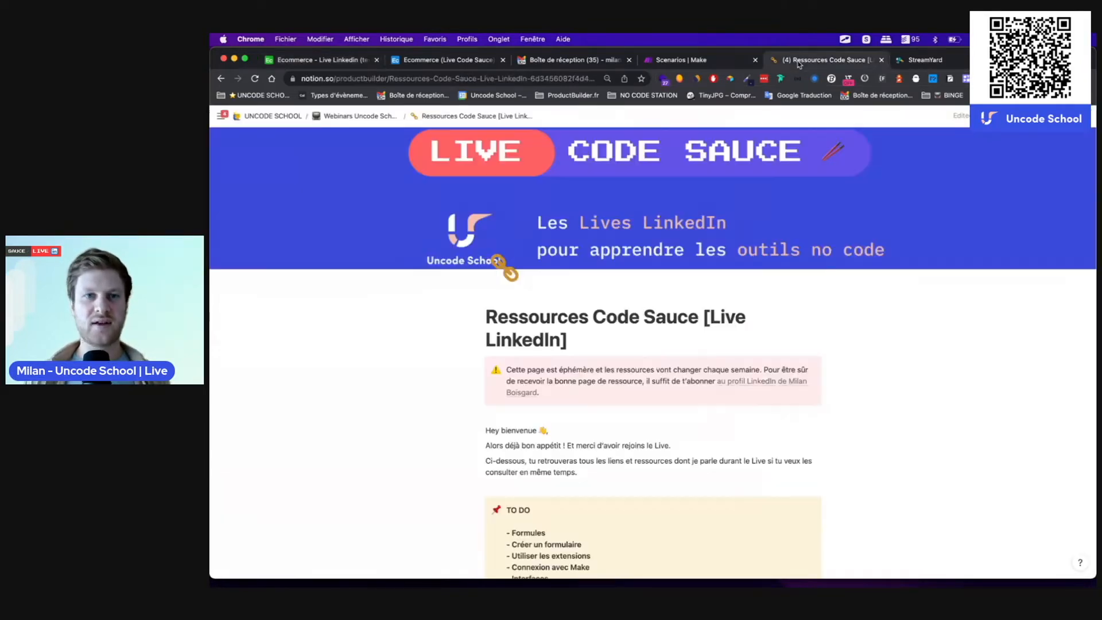
pyautogui.click(1005, 117)
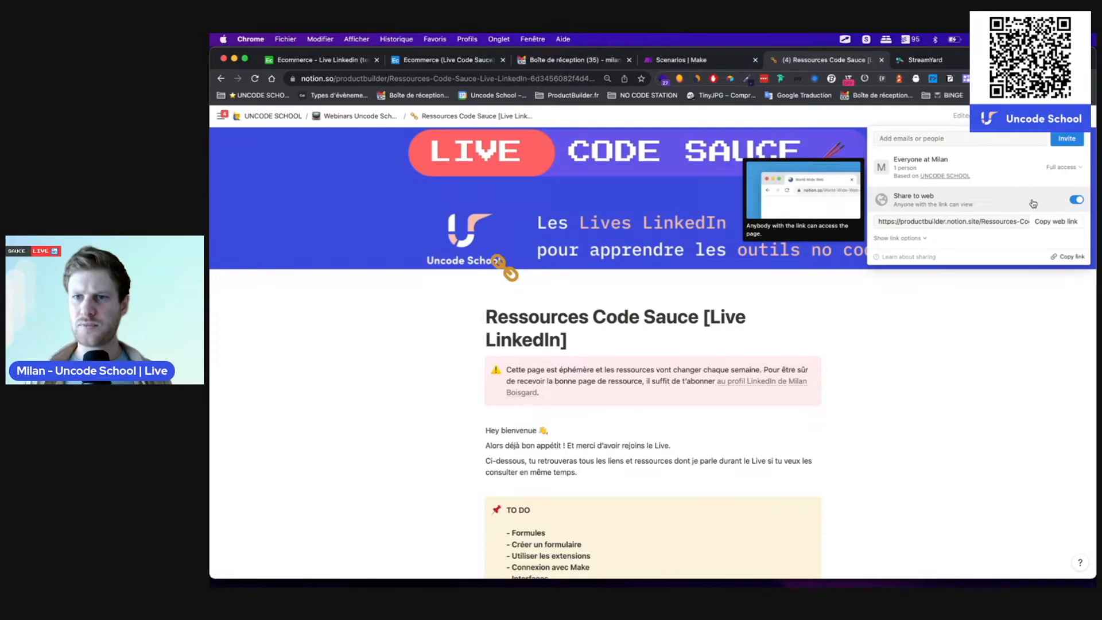
pyautogui.click(1050, 240)
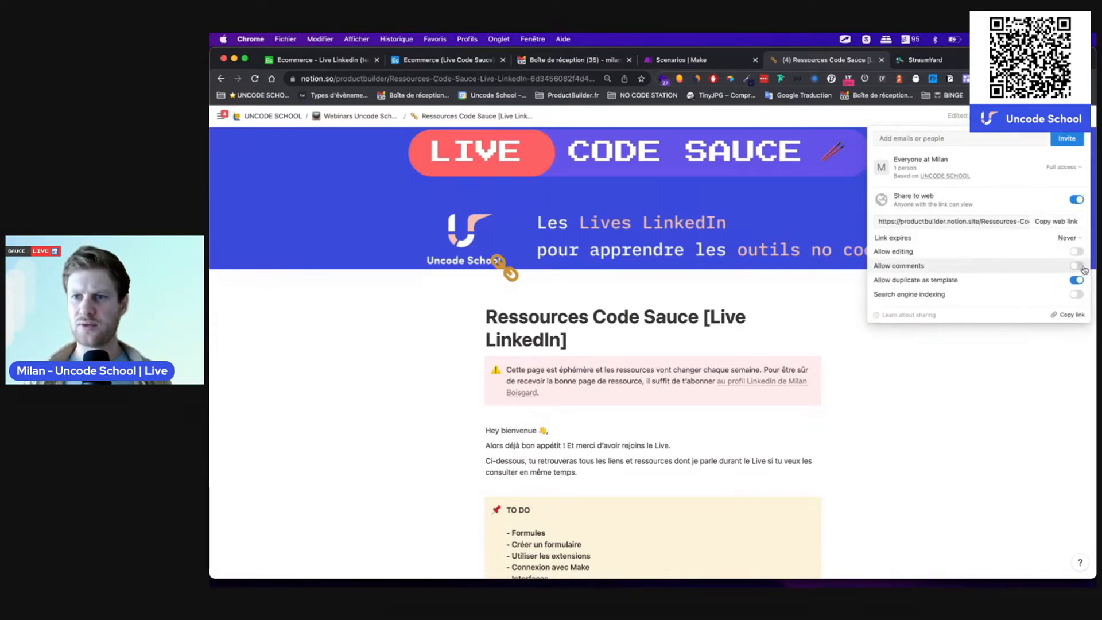
pyautogui.click(1054, 222)
pyautogui.click(564, 451)
pyautogui.scroll(-3, 564, 451)
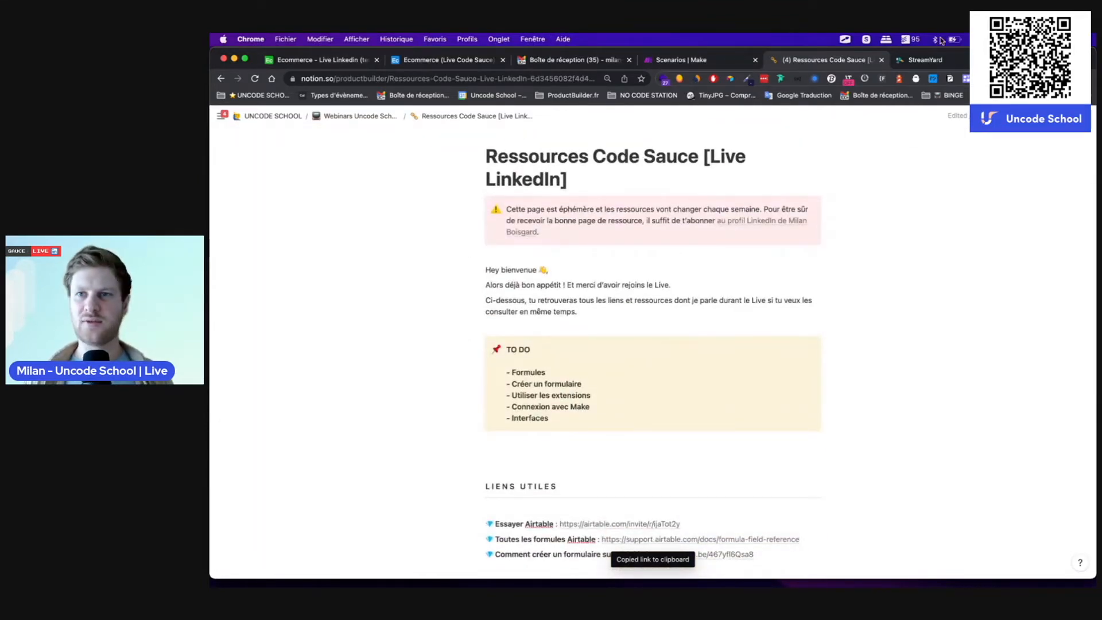
pyautogui.click(925, 60)
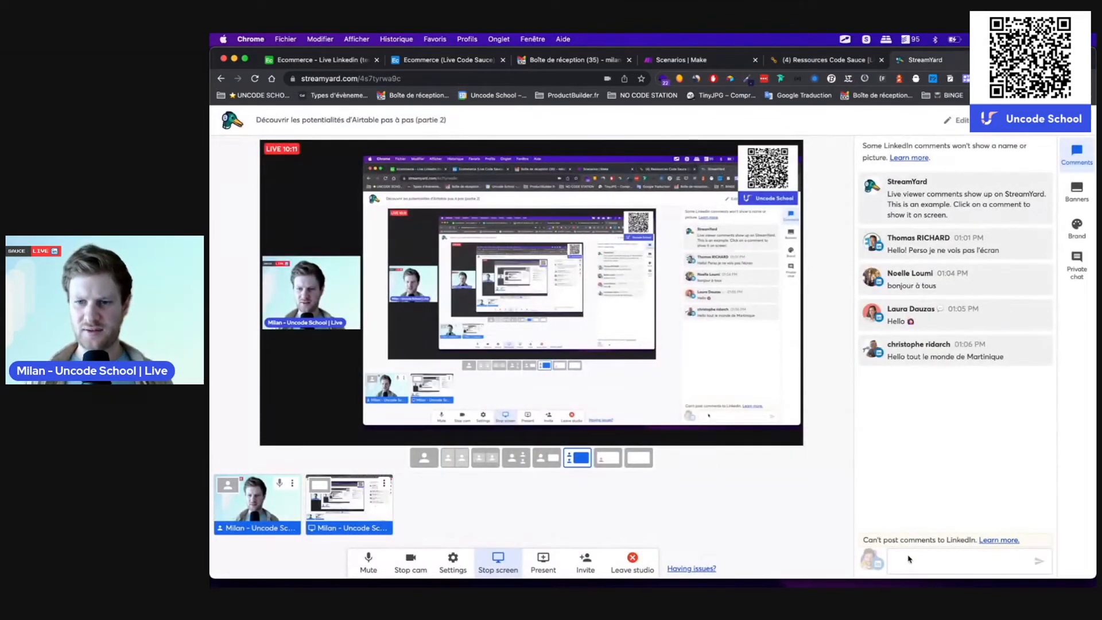
# Step: Check the StreamYard live broadcast and comments, then go back to the Notion resources page
pyautogui.moveTo(1015, 269)
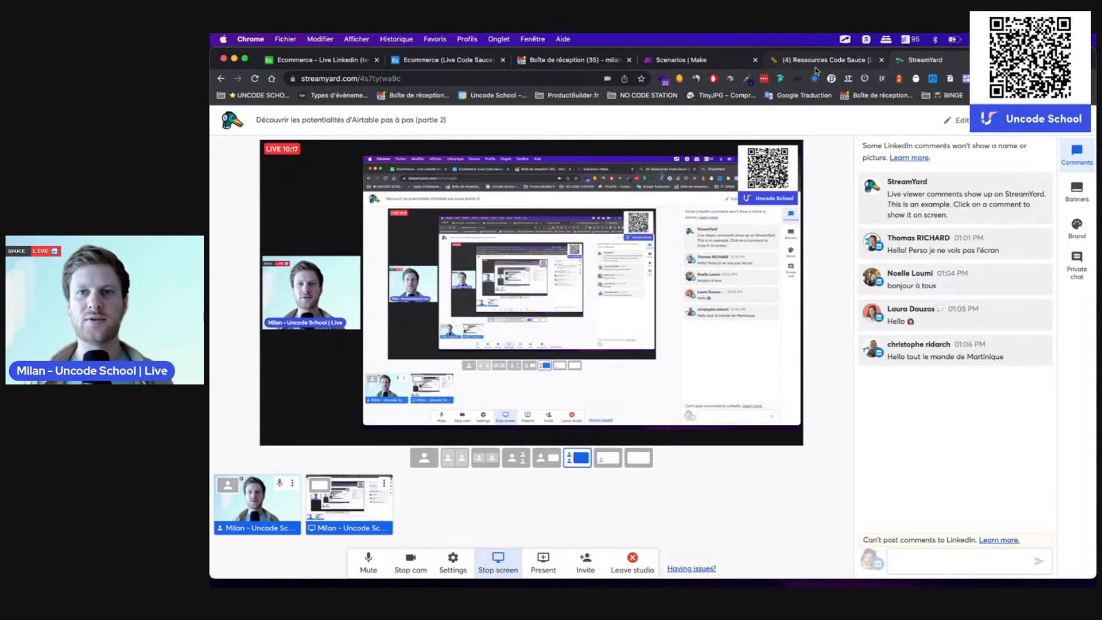
pyautogui.click(782, 54)
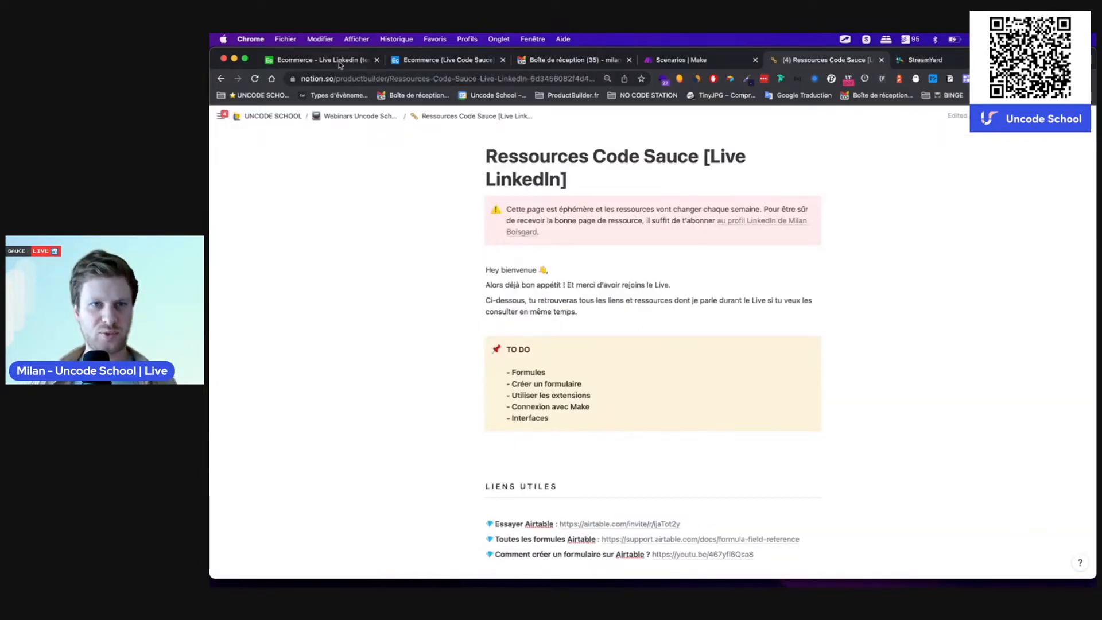
# Step: Glance at the Airtable test base and the StreamYard studio, then return to the Notion page
pyautogui.click(336, 63)
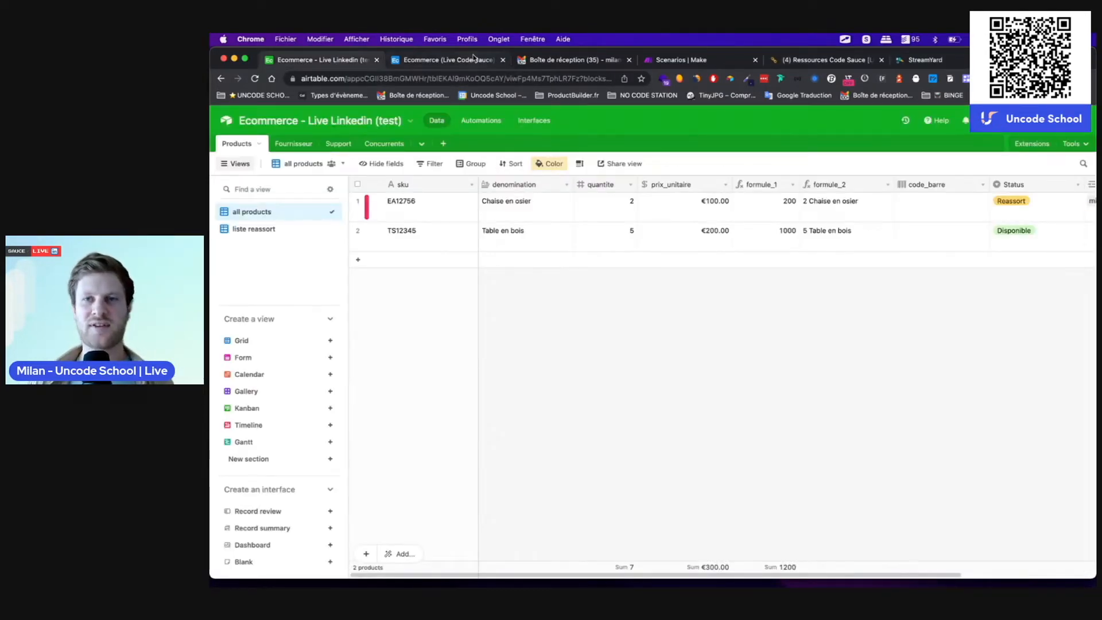
pyautogui.click(930, 61)
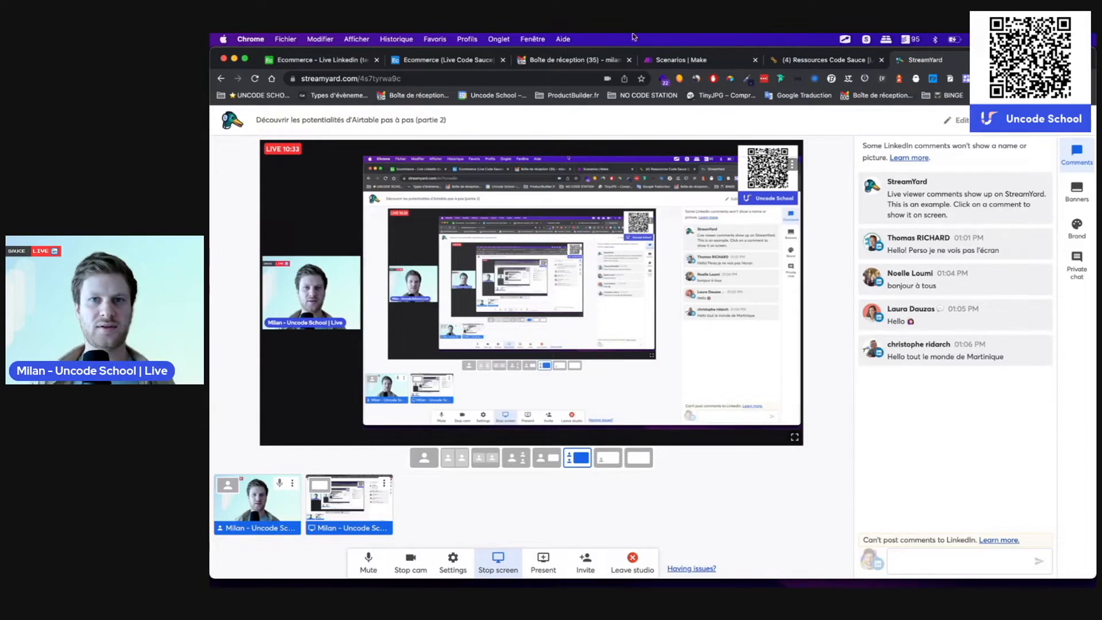
pyautogui.click(313, 59)
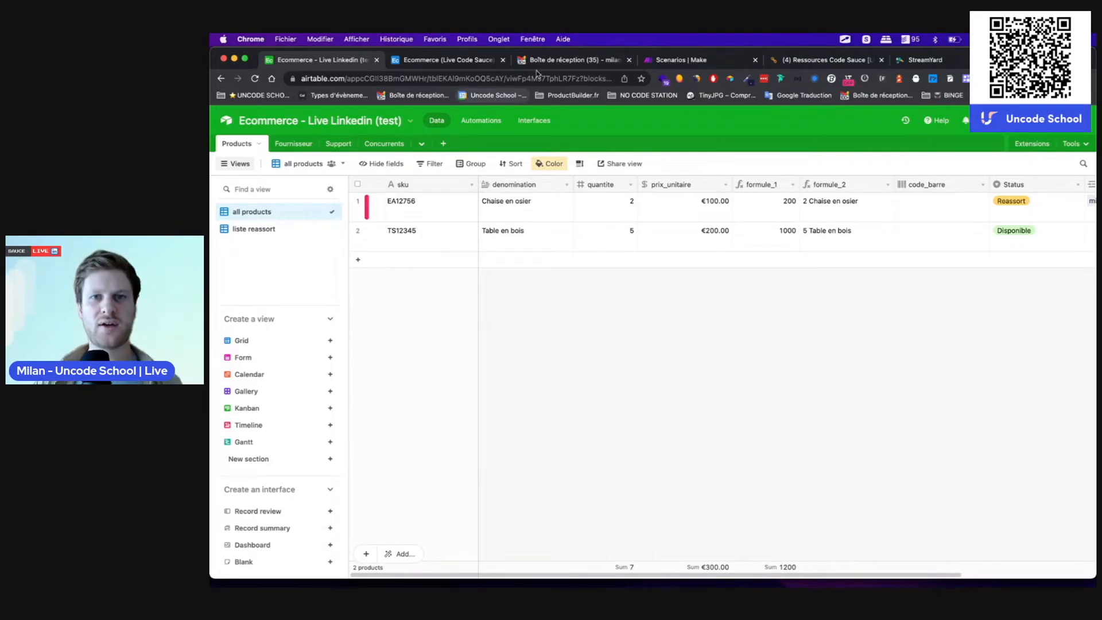
pyautogui.click(815, 60)
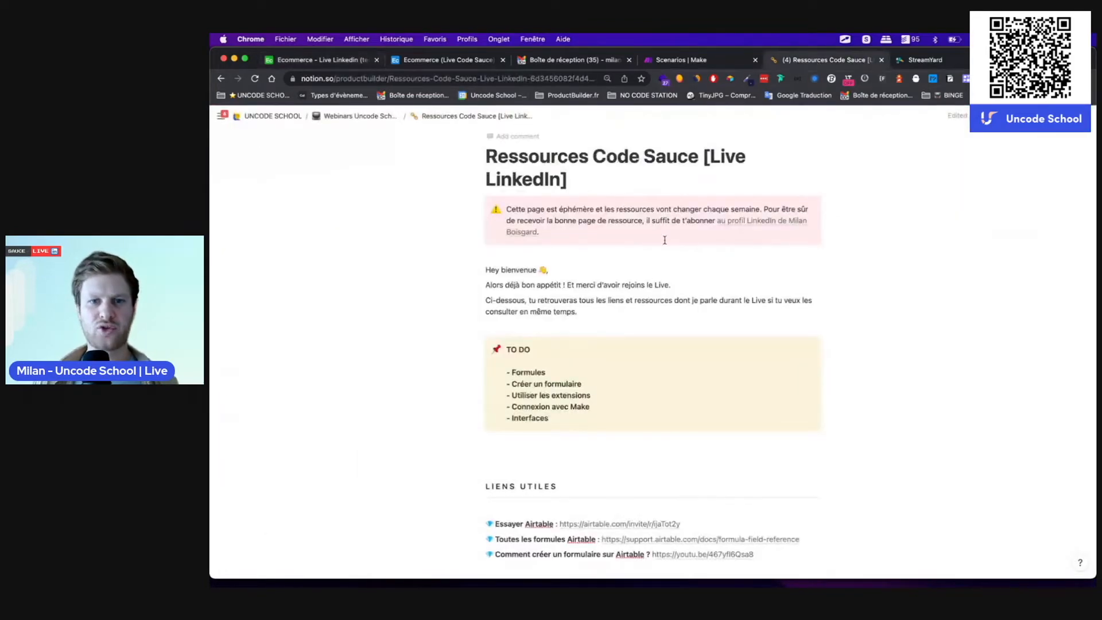
# Step: Highlight the Créer un formulaire, Connexion avec Make and Interfaces to-do items, then return to Airtable
pyautogui.scroll(-1, 643, 374)
pyautogui.scroll(-1, 643, 374)
pyautogui.moveTo(515, 347); pyautogui.dragTo(591, 360)
pyautogui.click(554, 371)
pyautogui.moveTo(526, 379); pyautogui.dragTo(598, 370)
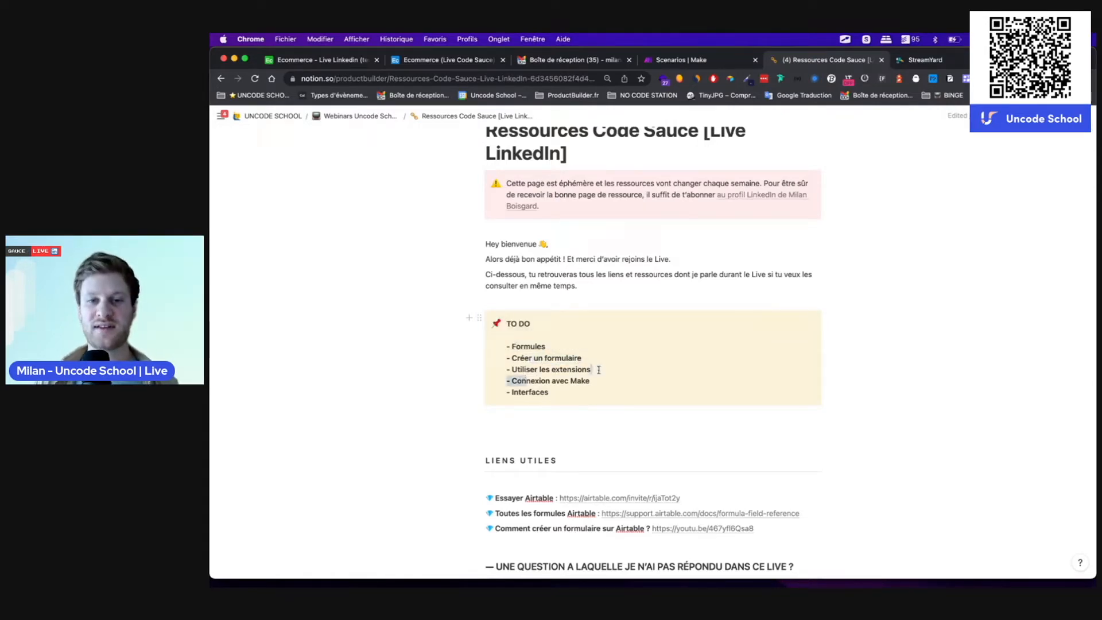
pyautogui.click(547, 383)
pyautogui.moveTo(511, 392); pyautogui.dragTo(551, 391)
pyautogui.click(558, 394)
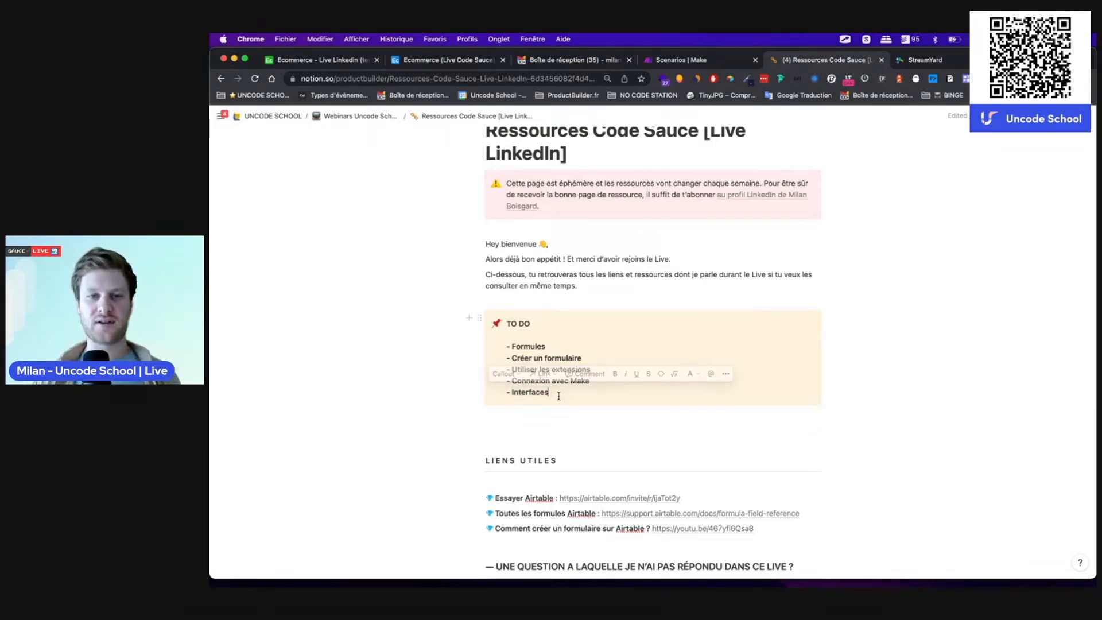
pyautogui.scroll(1, 558, 395)
pyautogui.scroll(-1, 558, 395)
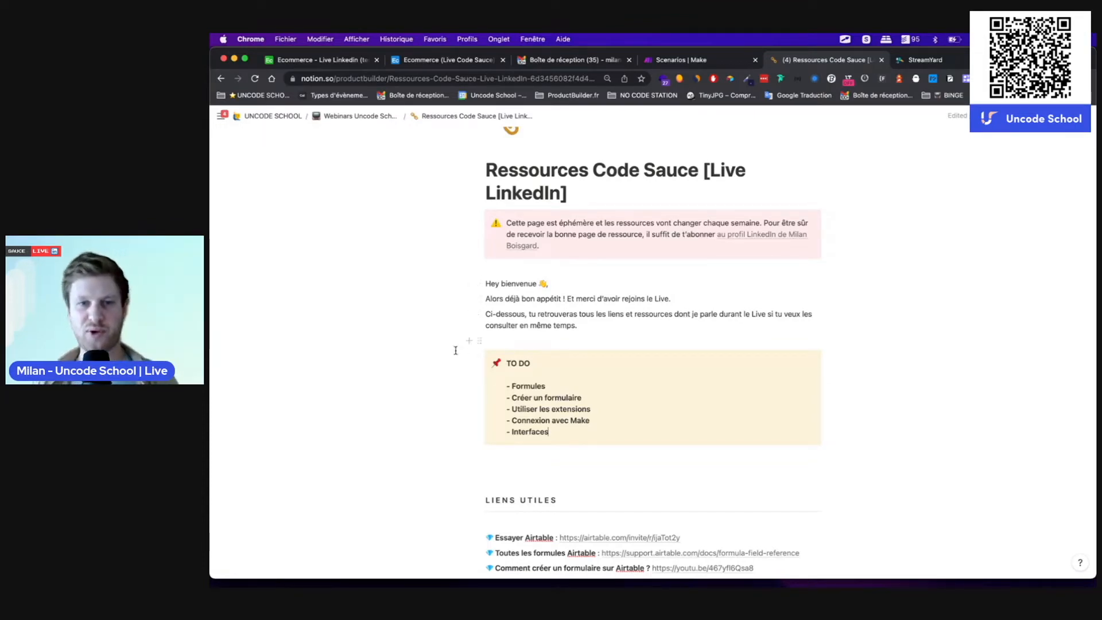
pyautogui.click(339, 62)
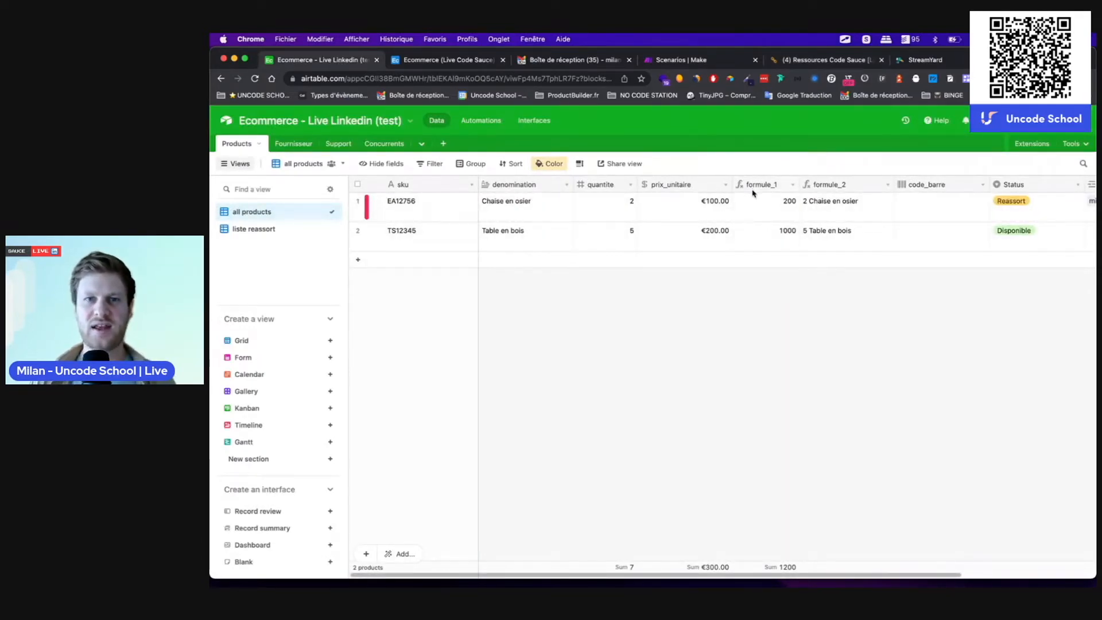
# Step: Reopen the test base from Airtable home, then switch to the Ecommerce (Live Code Sauce) Produits data
pyautogui.click(226, 124)
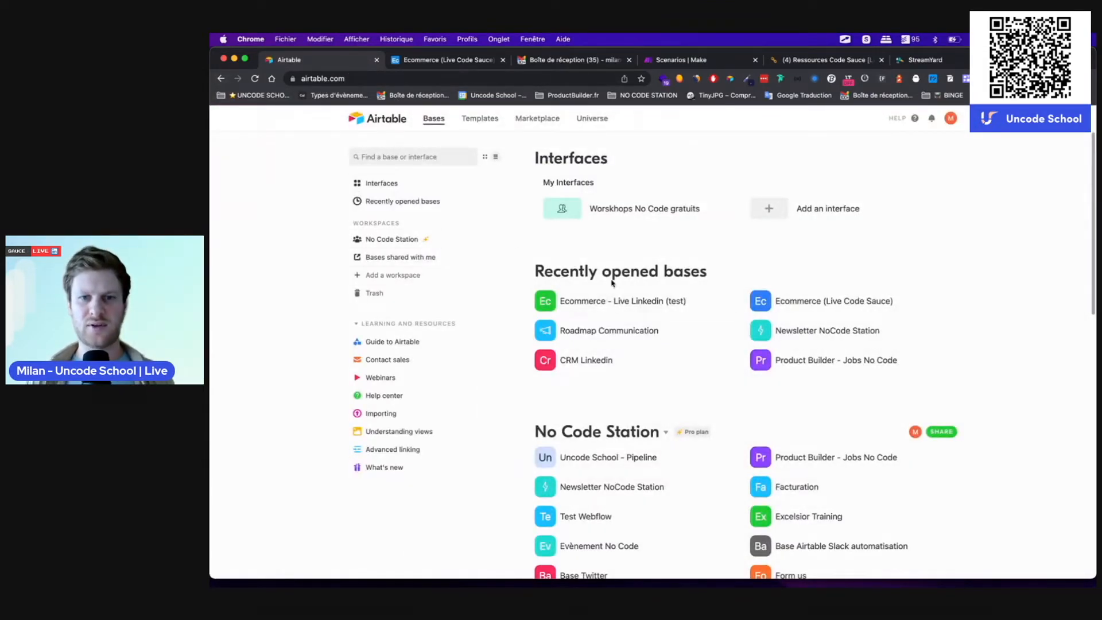
pyautogui.click(591, 303)
pyautogui.click(427, 60)
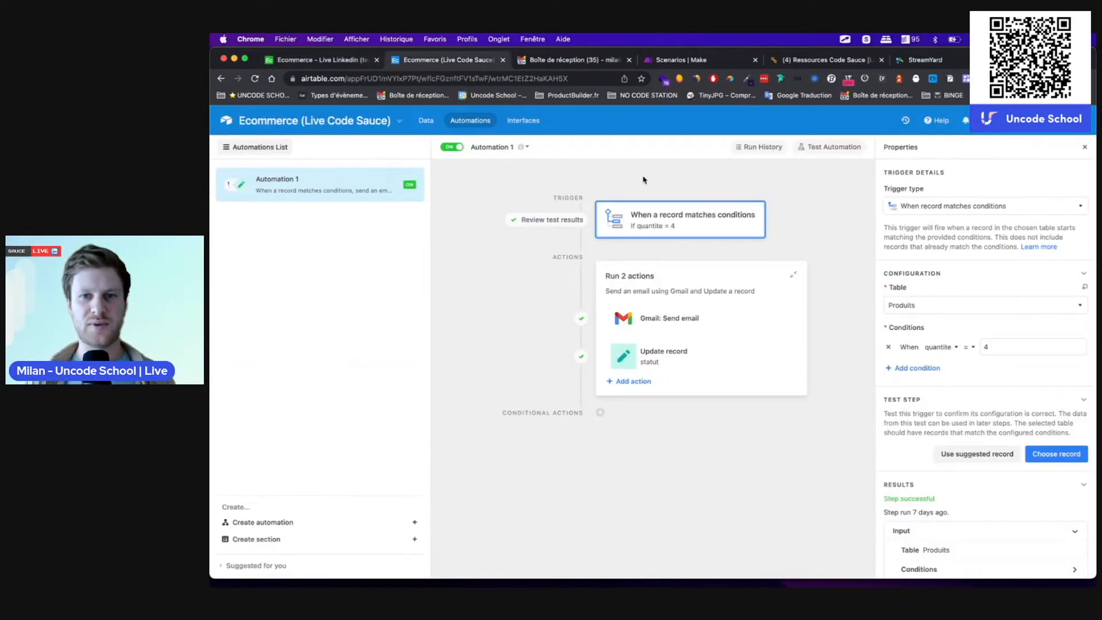
pyautogui.click(425, 121)
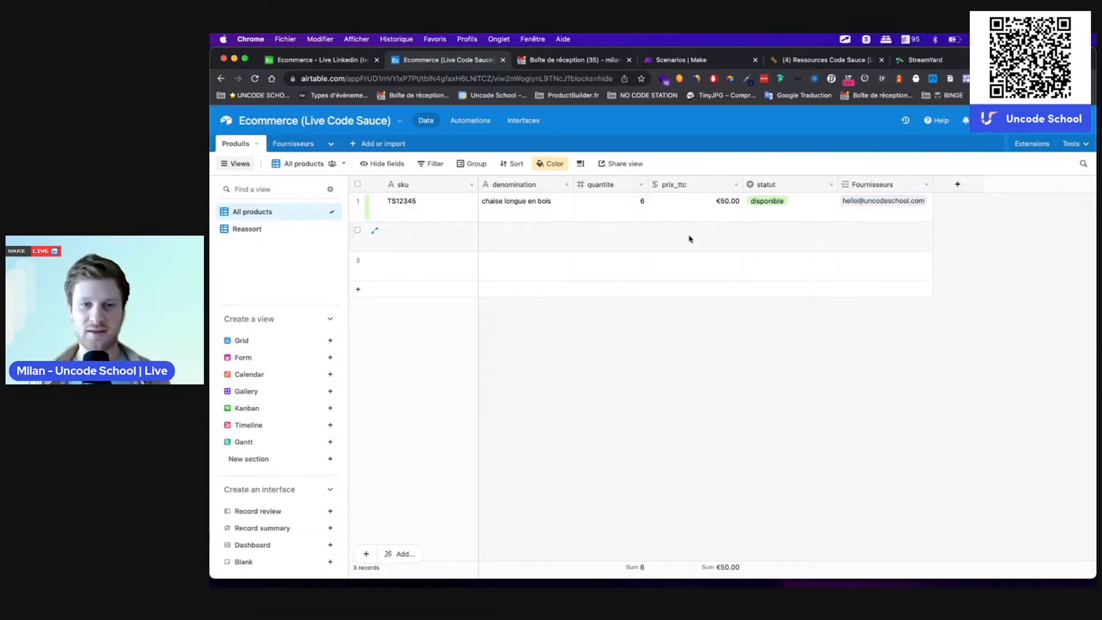
pyautogui.rightClick(692, 187)
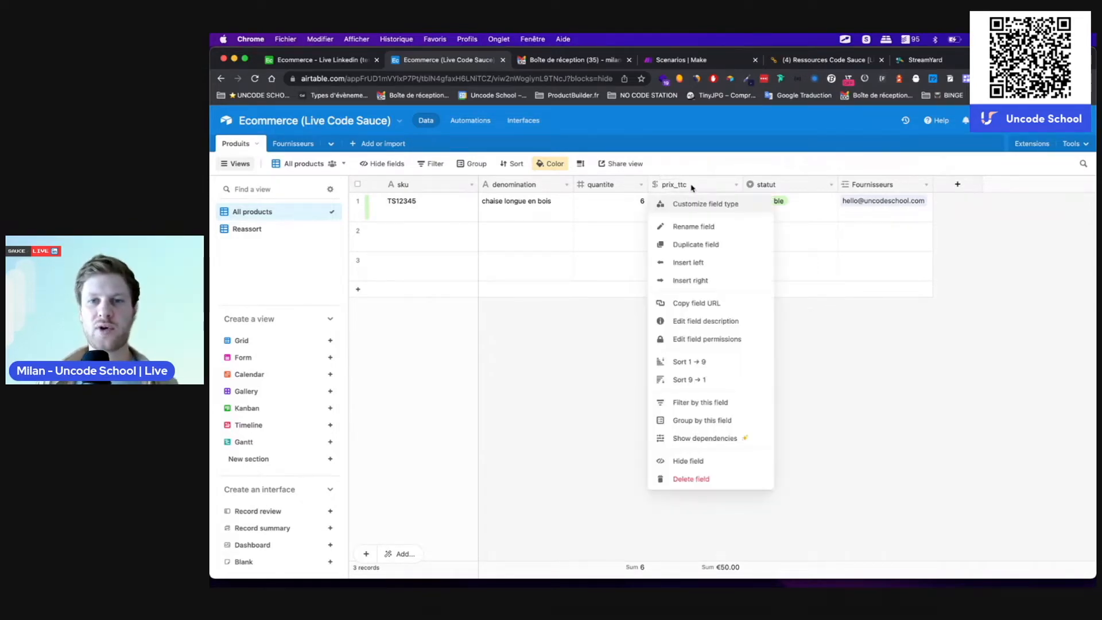
# Step: Add a Formula field named formule_1 after prix_ttc that computes quantite * prix_ttc
pyautogui.click(694, 282)
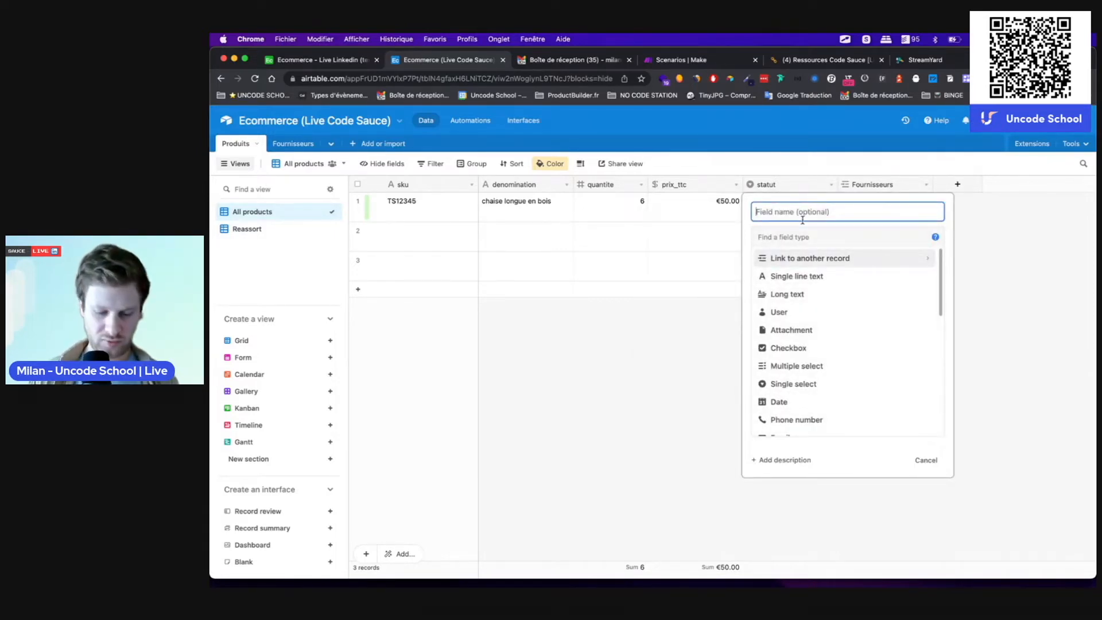
pyautogui.write('formule_1')
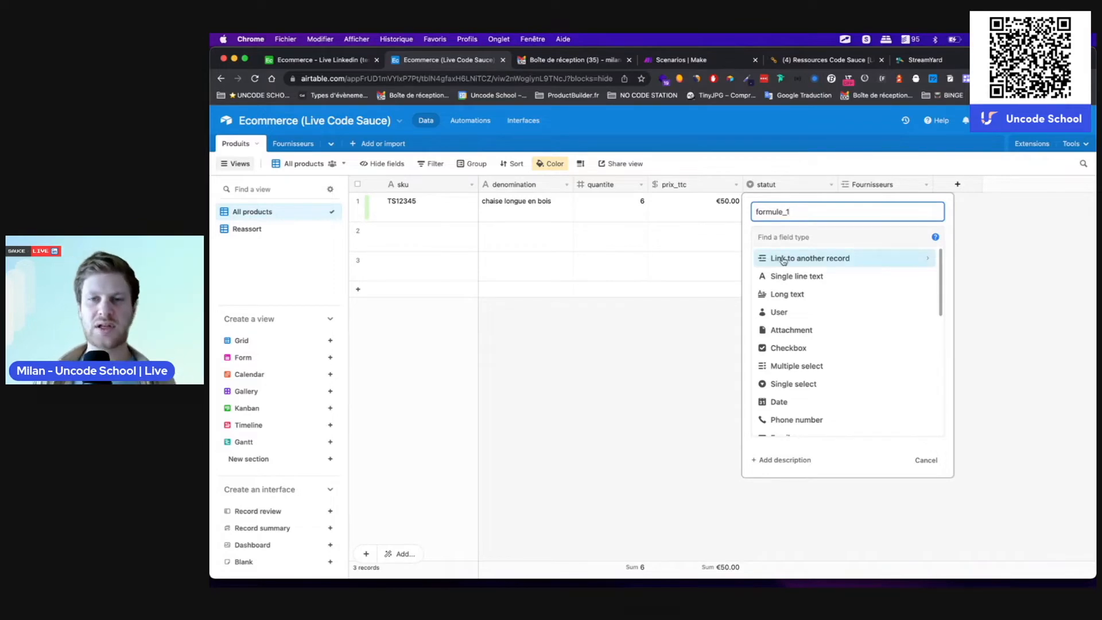
pyautogui.click(771, 239)
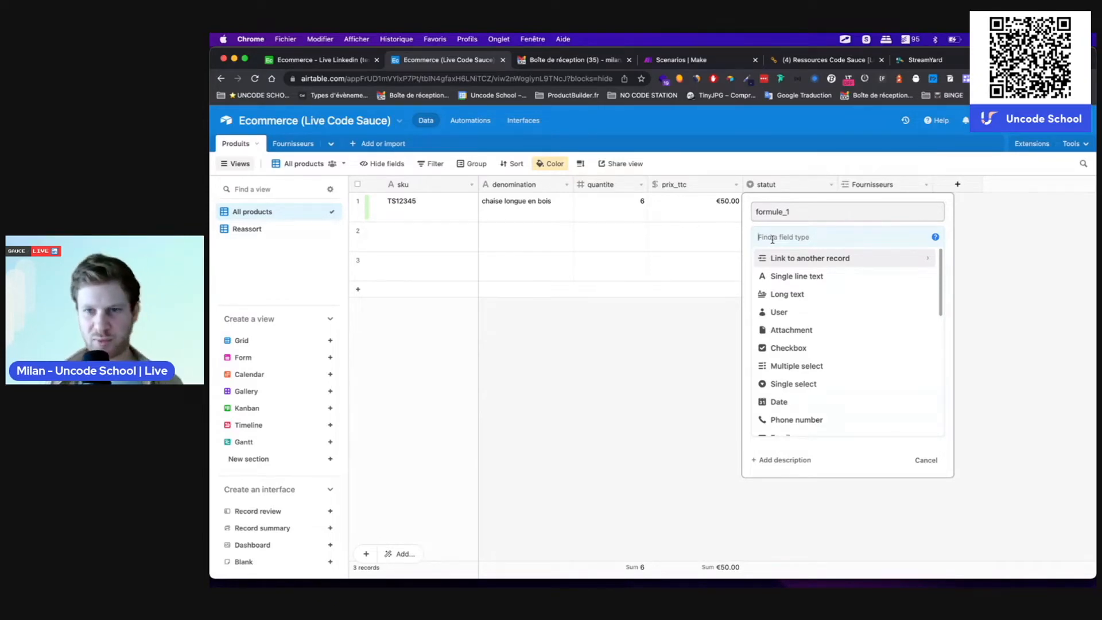
pyautogui.write('form')
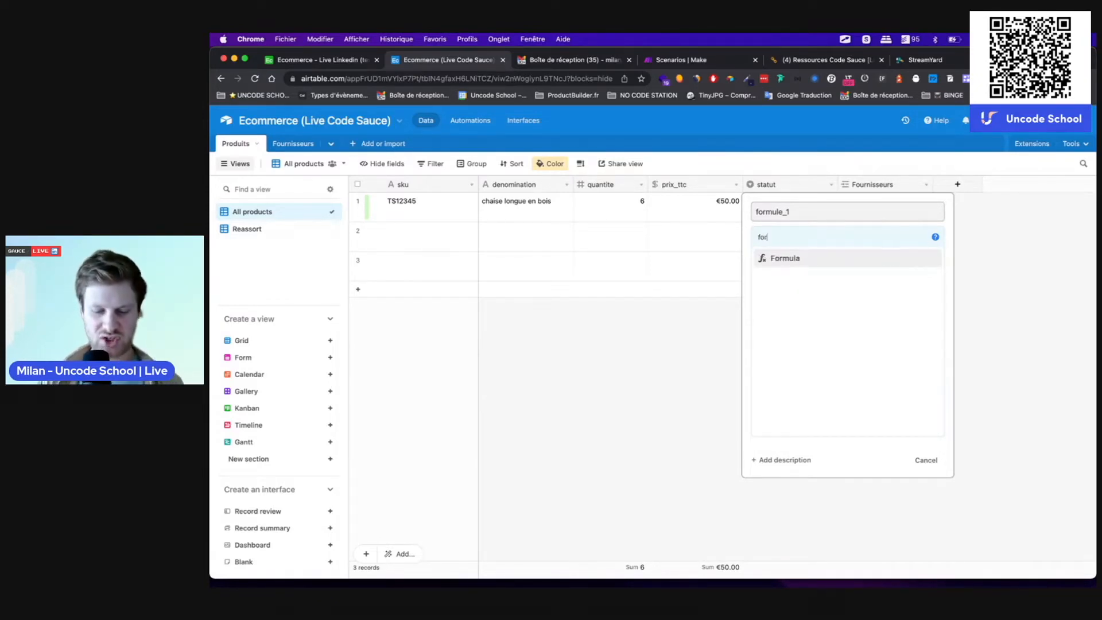
pyautogui.click(795, 260)
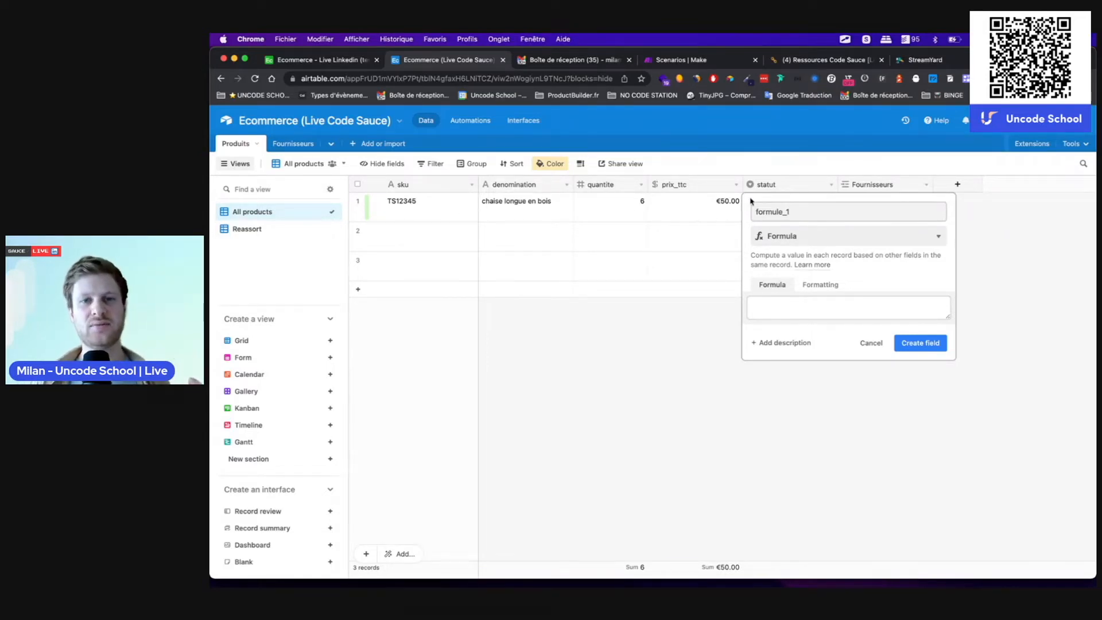
pyautogui.click(773, 312)
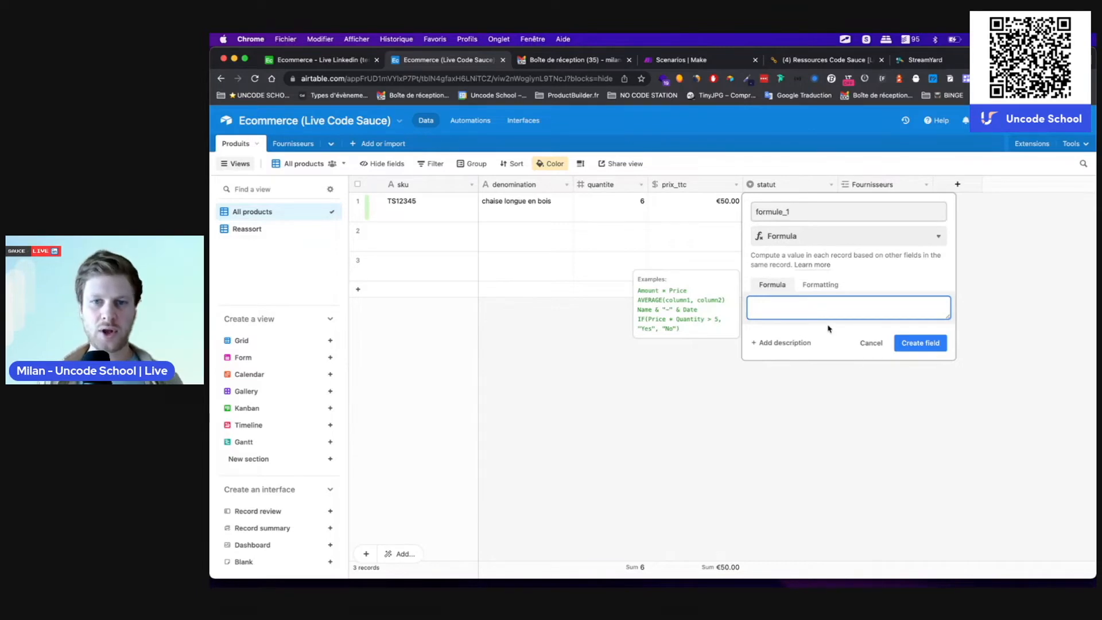
pyautogui.write('quan')
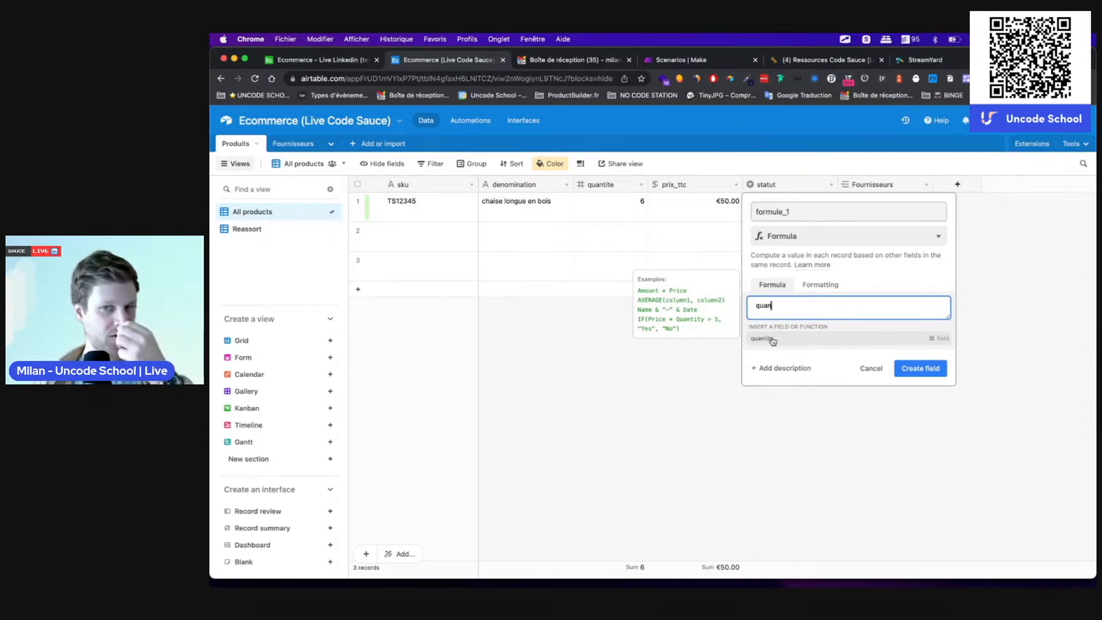
pyautogui.click(773, 340)
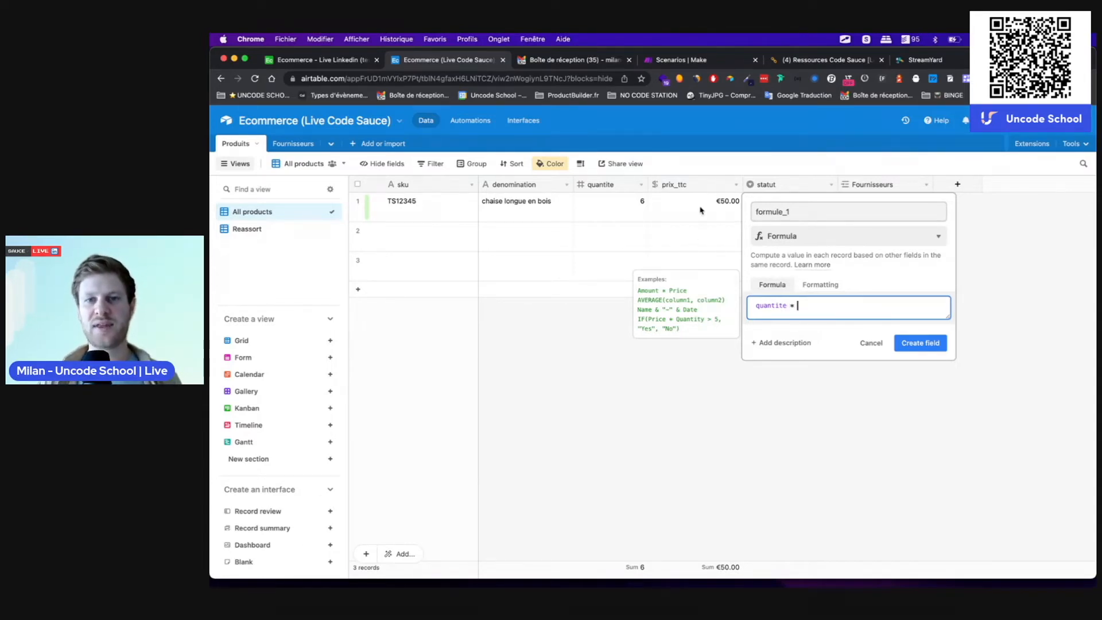
pyautogui.write('prix')
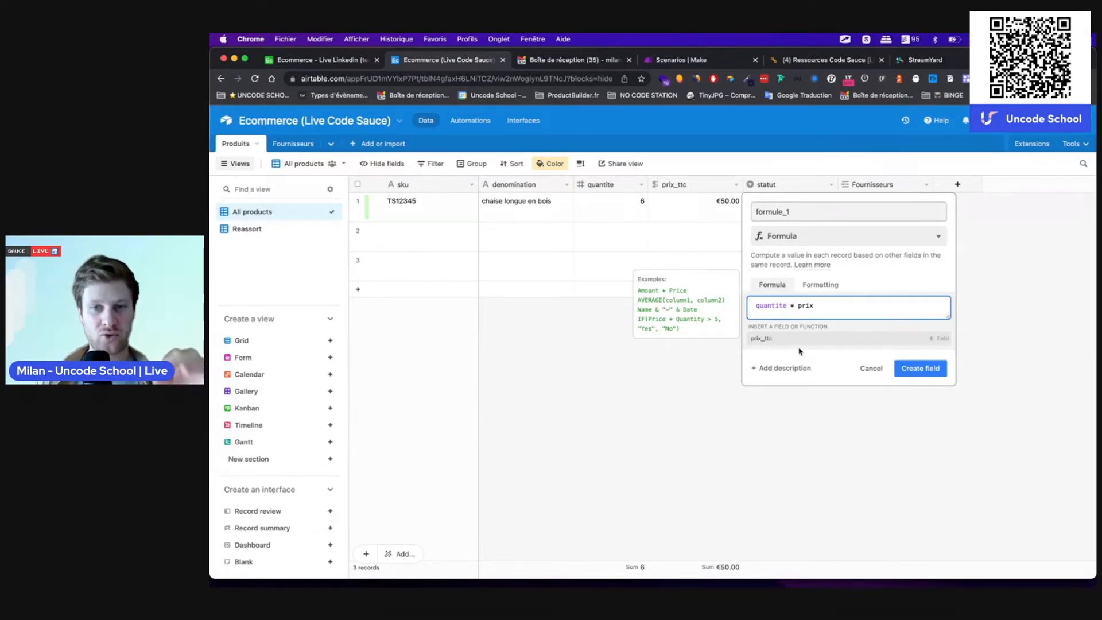
pyautogui.click(777, 342)
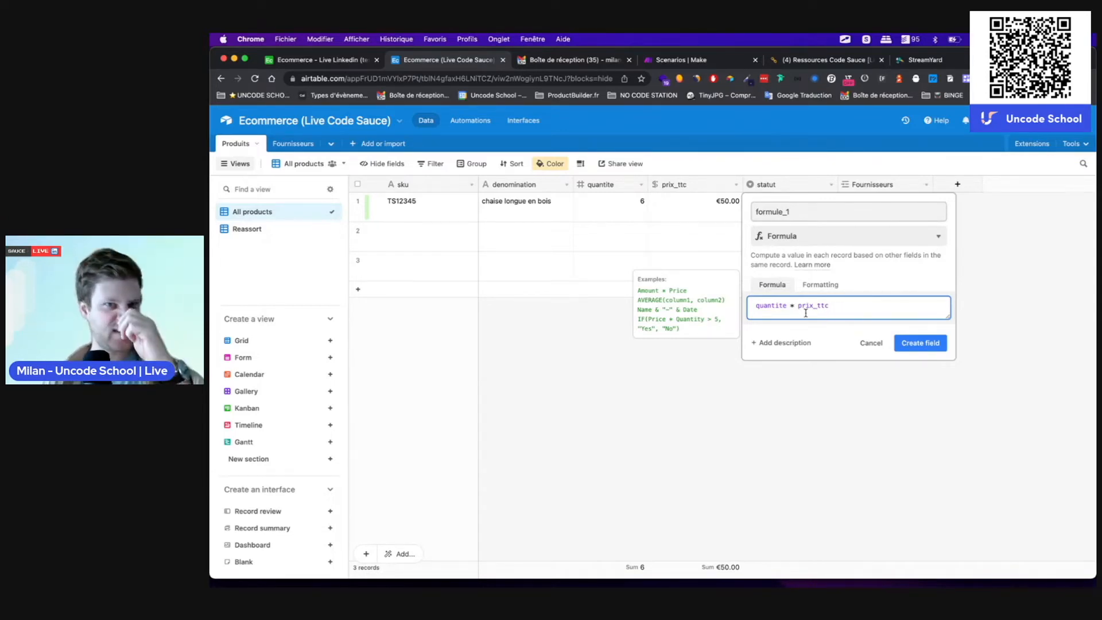
pyautogui.click(924, 343)
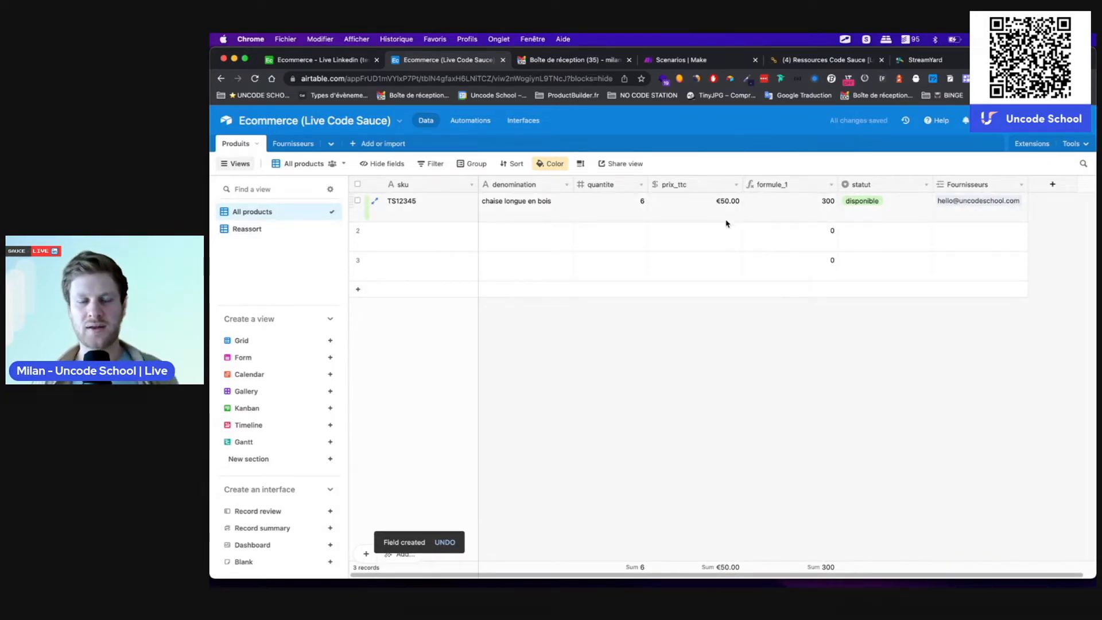
# Step: Edit the formule_1 formula by adding and then removing braces around quantite, and save it unchanged
pyautogui.doubleClick(788, 184)
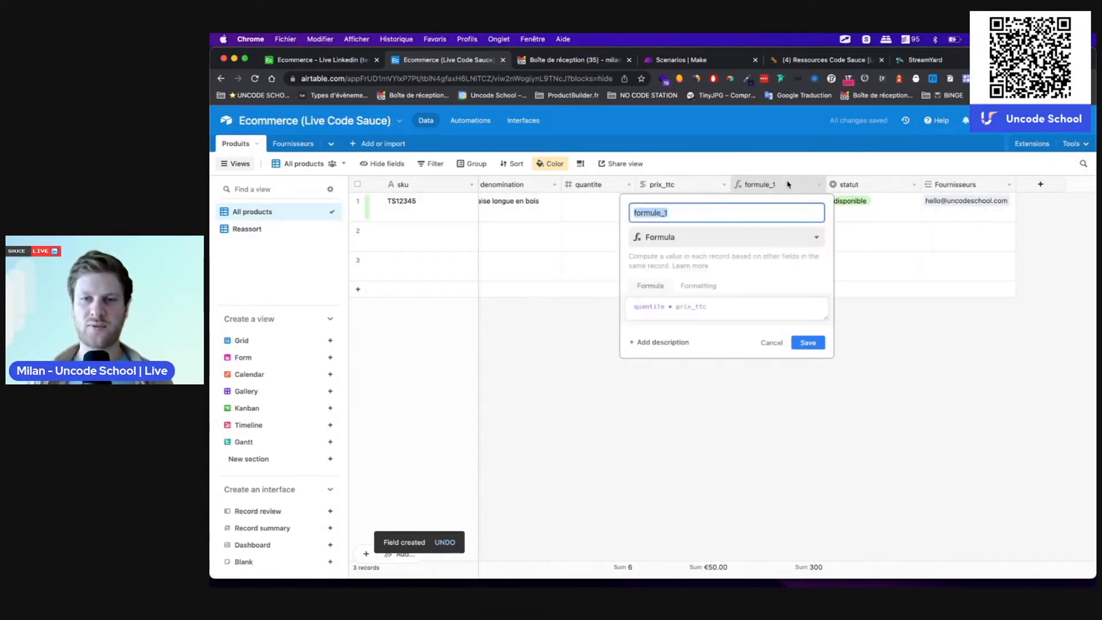
pyautogui.click(635, 304)
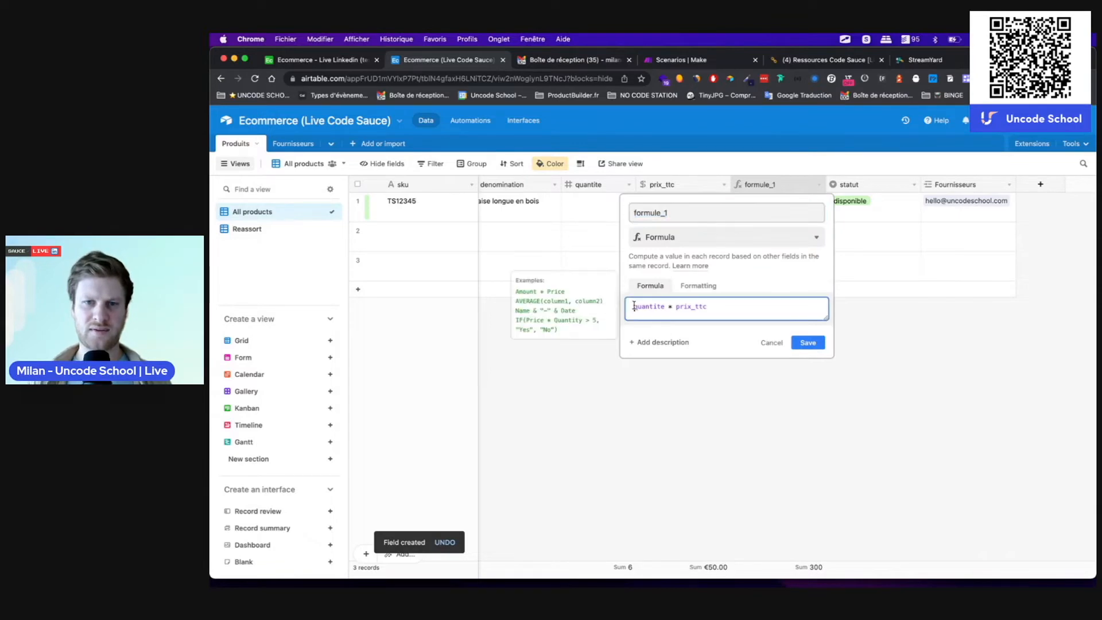
pyautogui.write('{')
pyautogui.click(670, 307)
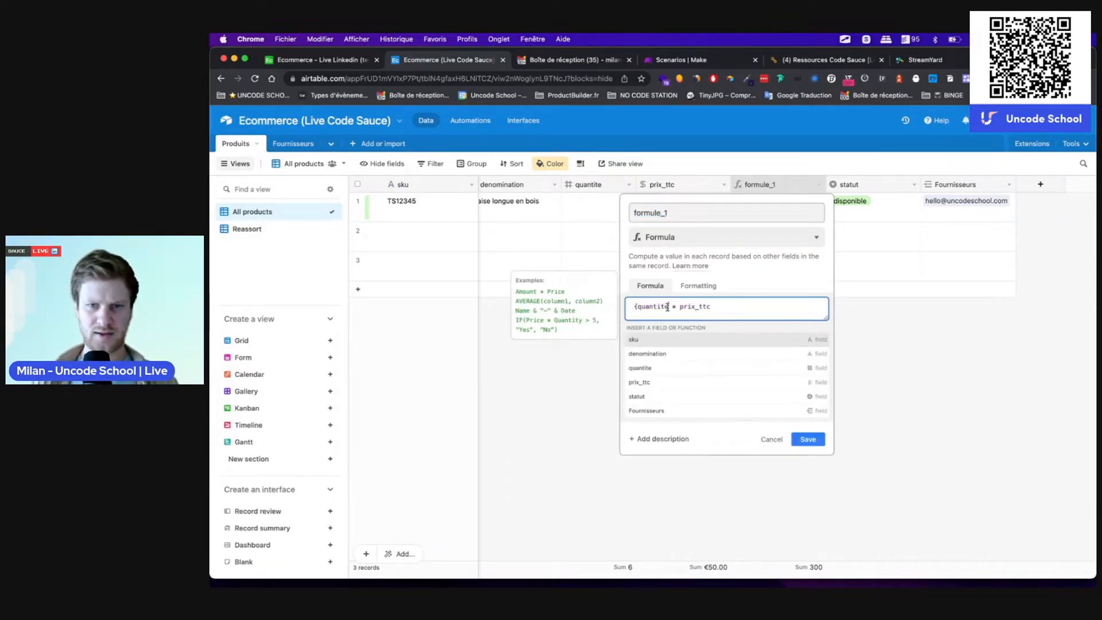
pyautogui.write('}')
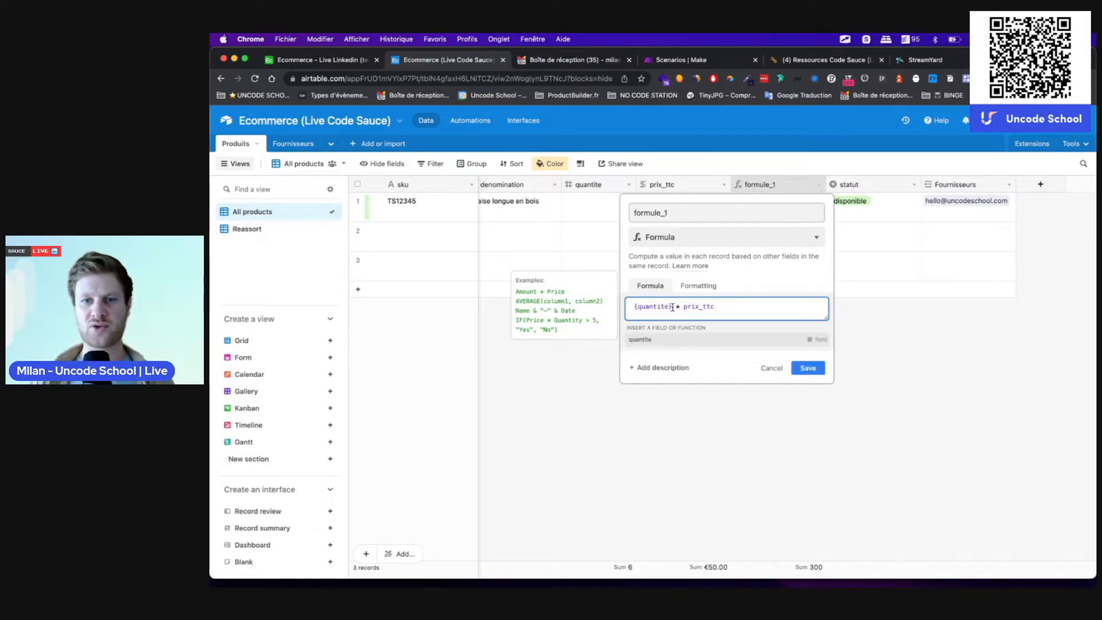
pyautogui.press('BackSpace')
pyautogui.click(637, 307)
pyautogui.press('BackSpace')
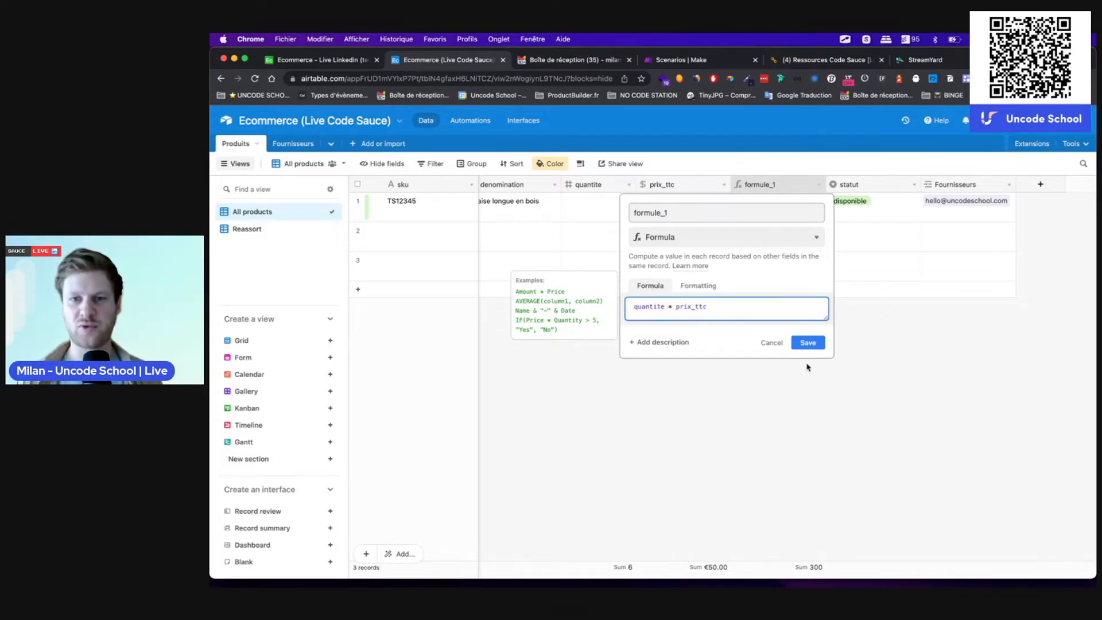
pyautogui.click(808, 343)
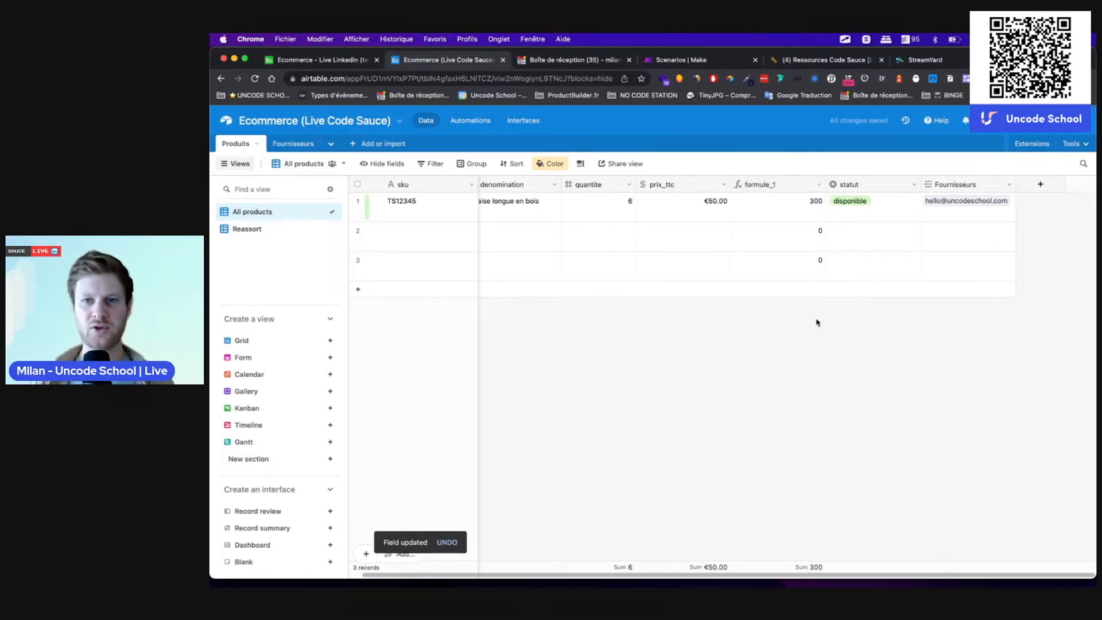
pyautogui.click(765, 208)
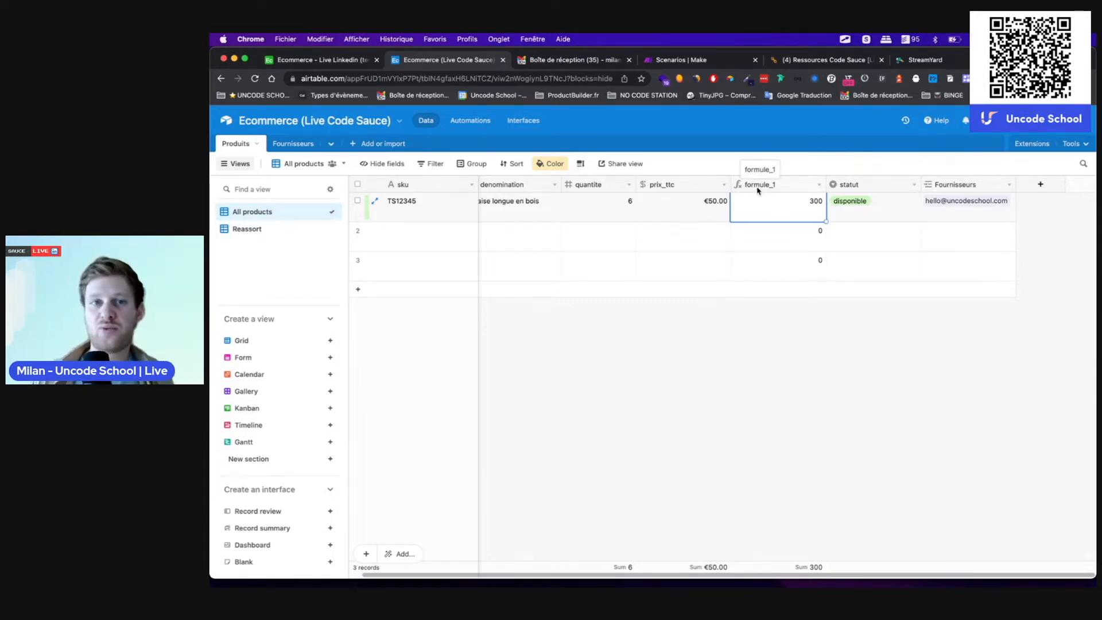
# Step: Insert a Formula field named formule_2 right of formule_1 and place the cursor in its empty formula box
pyautogui.rightClick(762, 187)
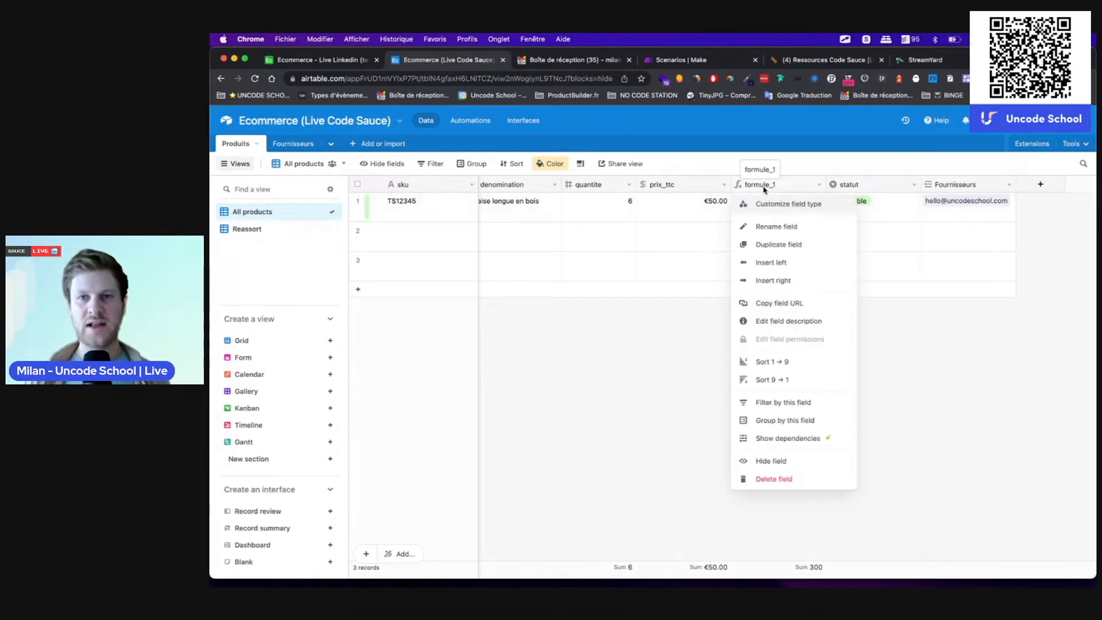
pyautogui.click(774, 281)
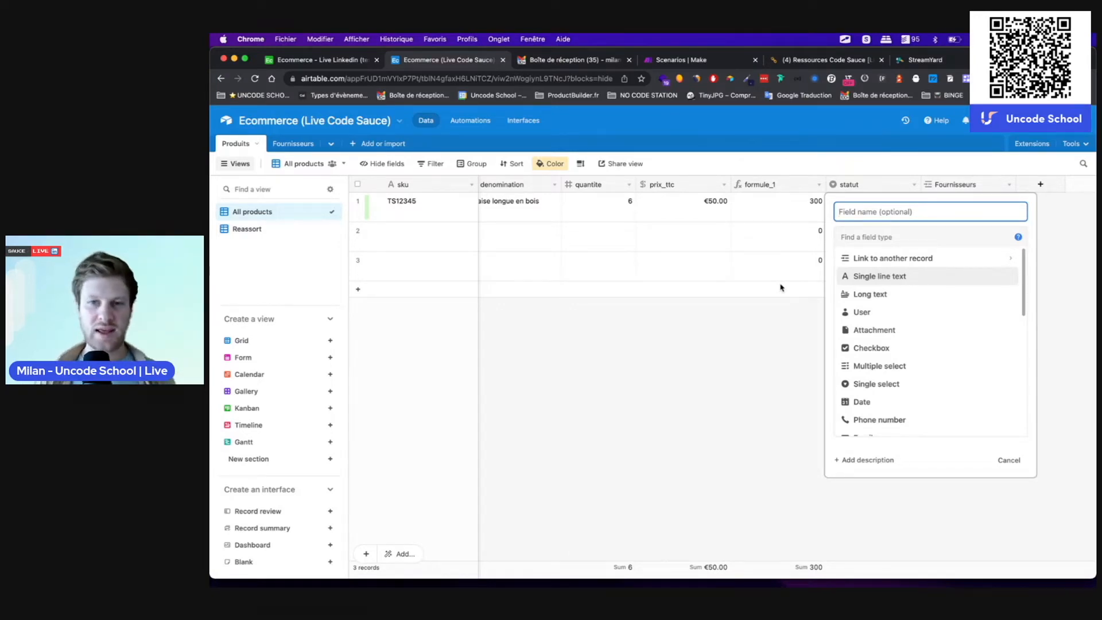
pyautogui.write('form')
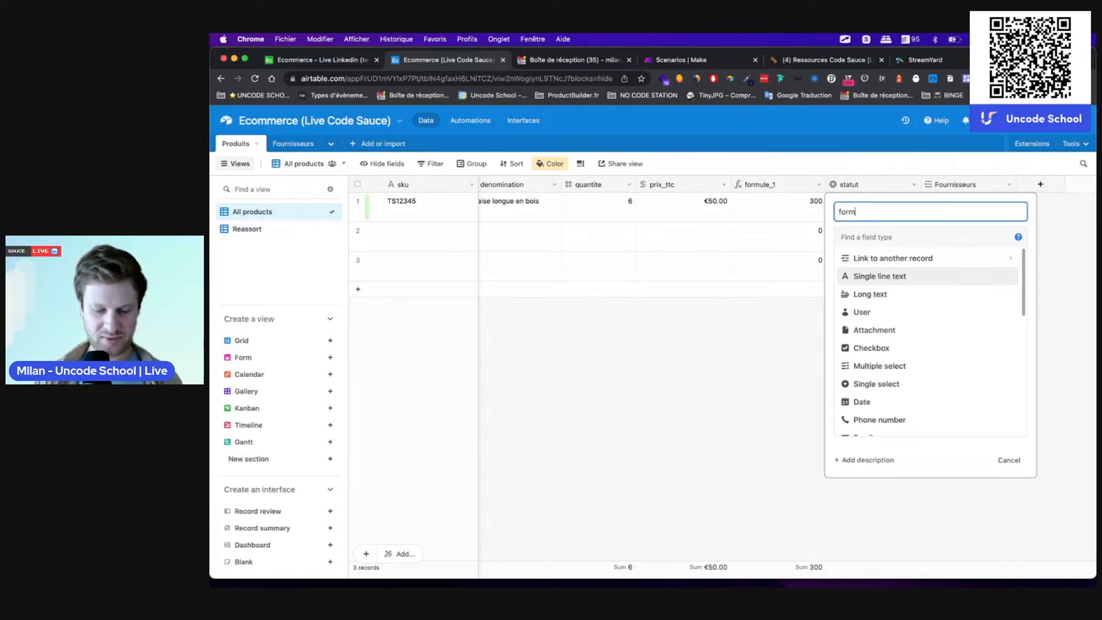
pyautogui.write('ule_2')
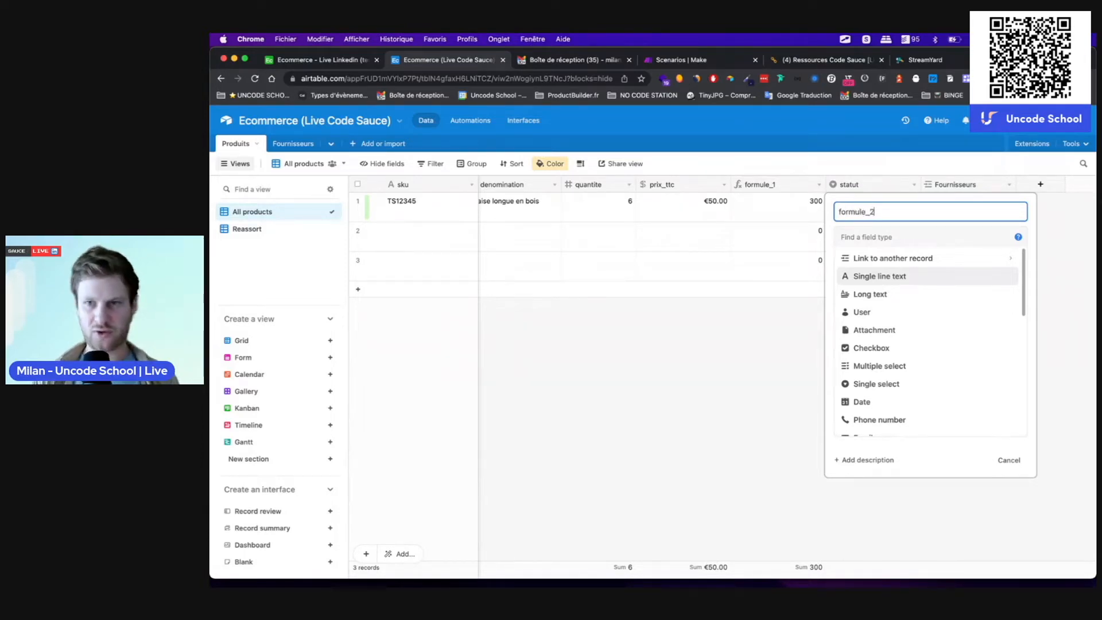
pyautogui.click(877, 237)
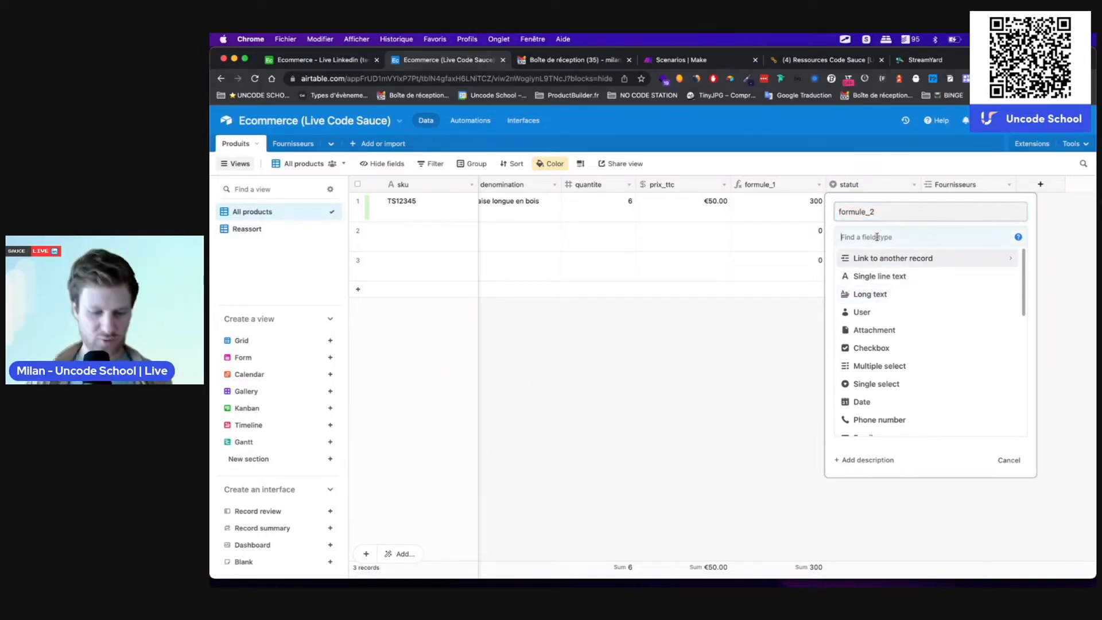
pyautogui.write('form')
pyautogui.click(897, 269)
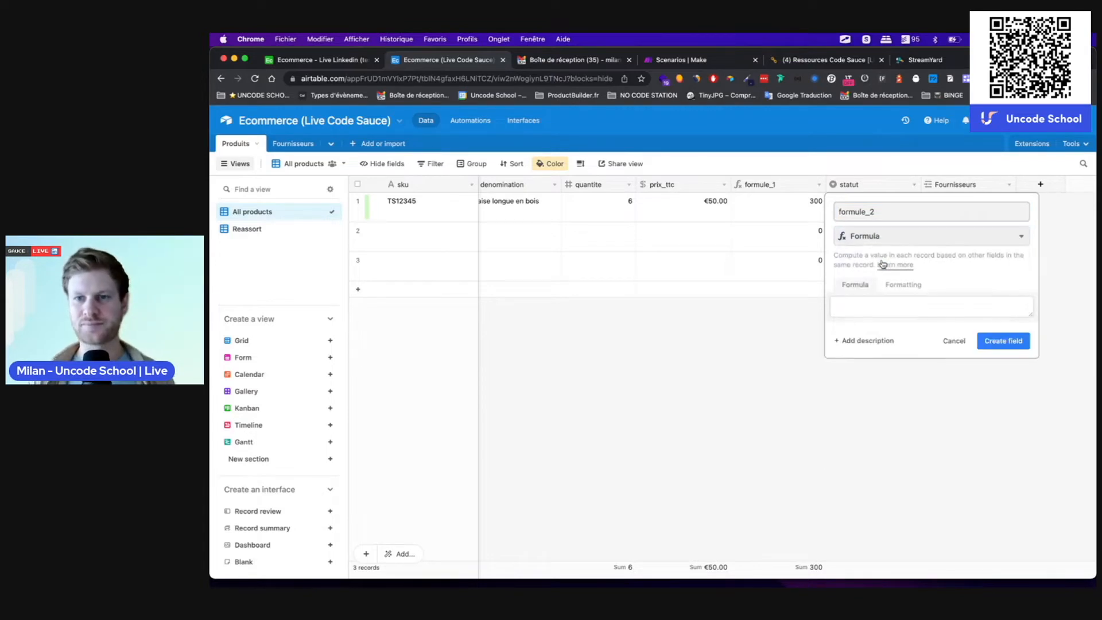
pyautogui.click(862, 312)
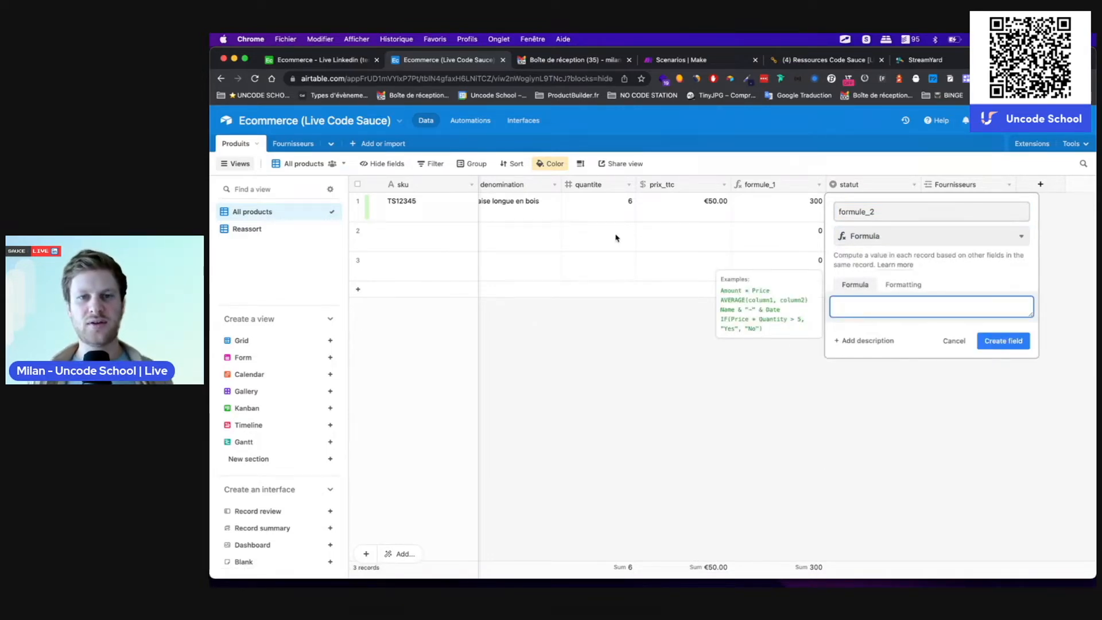
pyautogui.hscroll(-1, 617, 237)
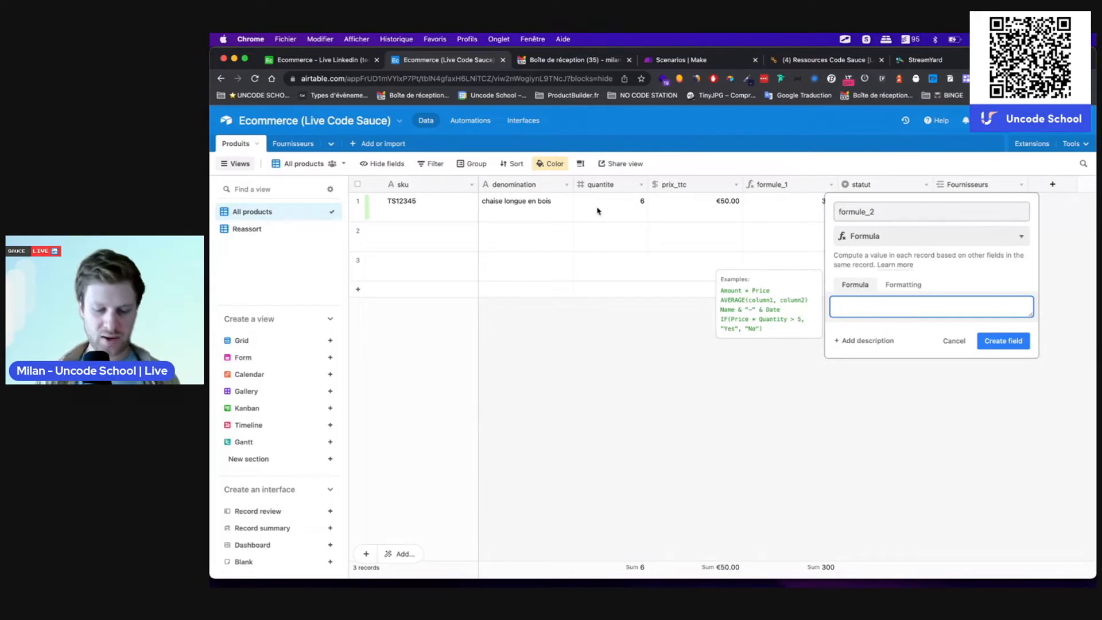
# Step: Create formule_2 with the formula CONCATENATE(quantite, denomination)
pyautogui.write('conc')
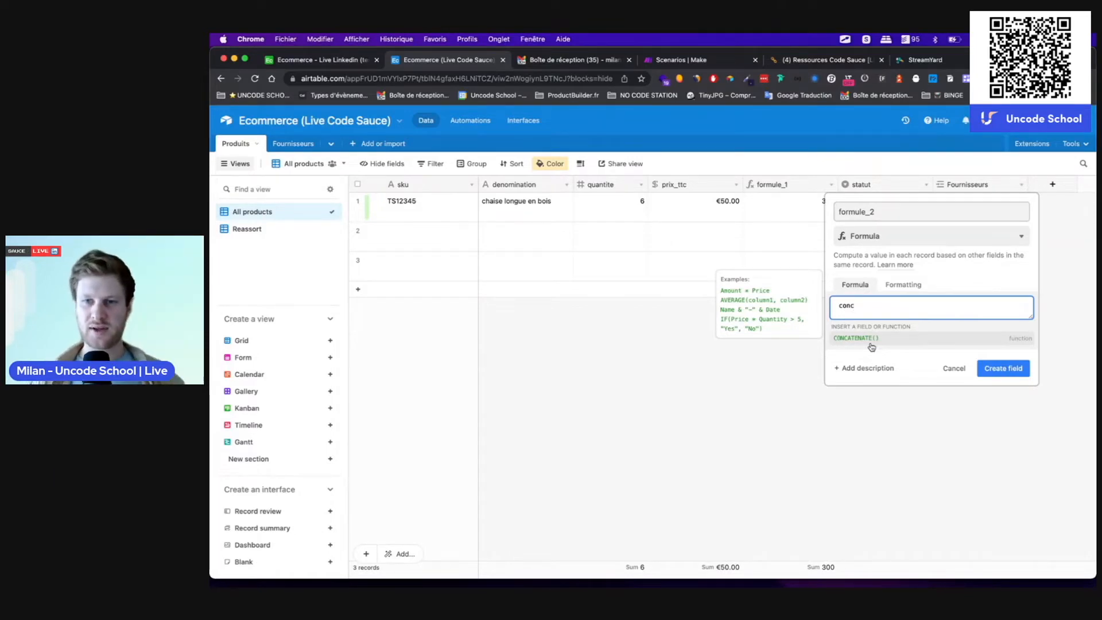
pyautogui.click(871, 338)
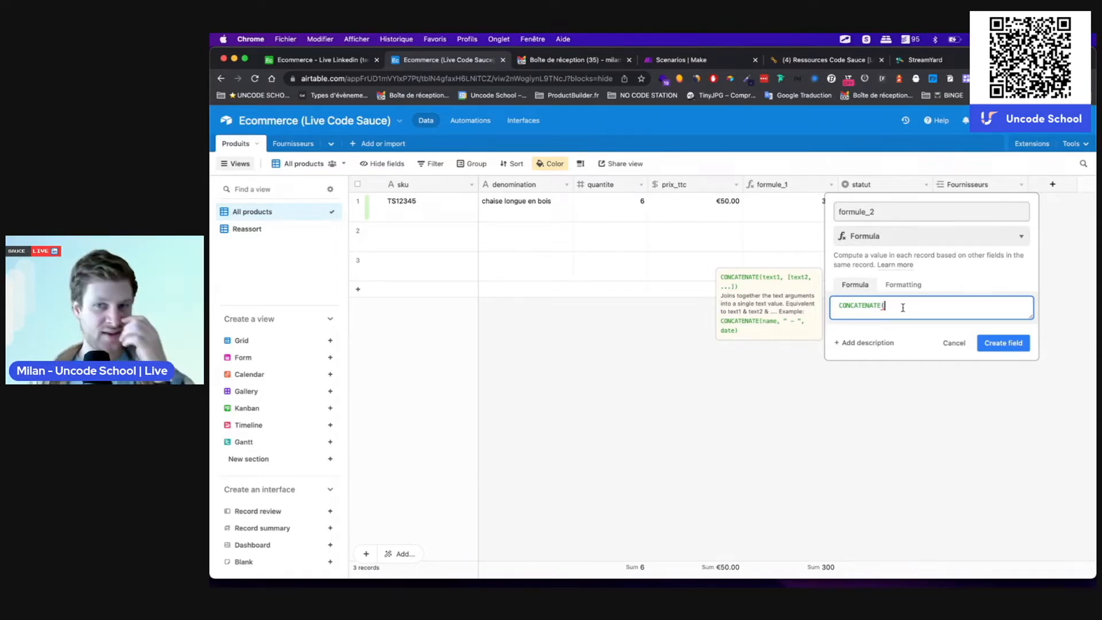
pyautogui.write('quan')
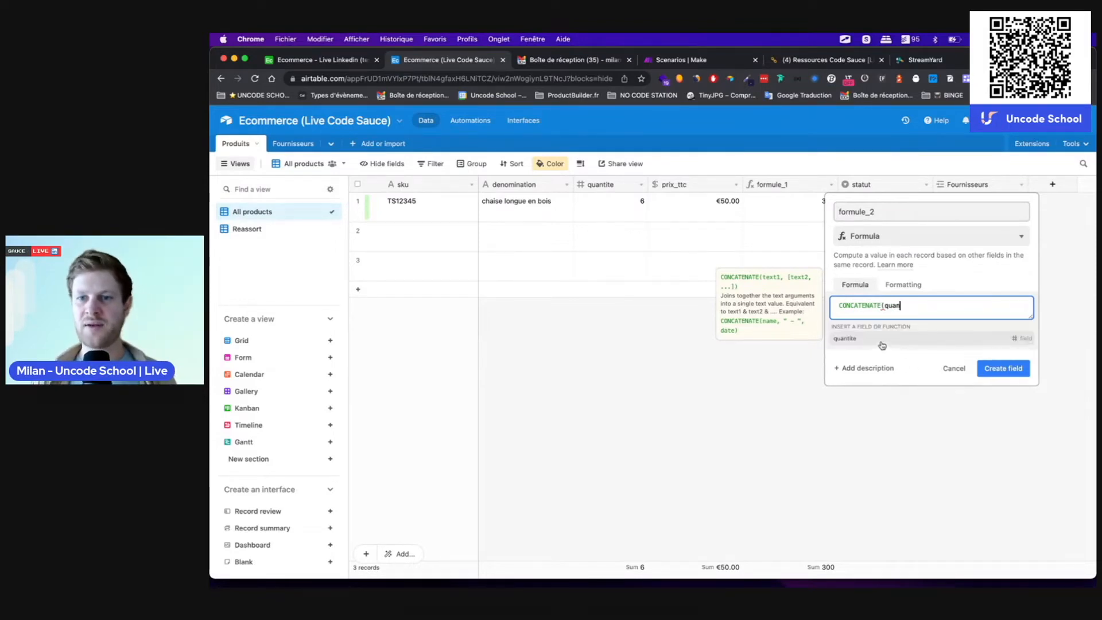
pyautogui.click(881, 340)
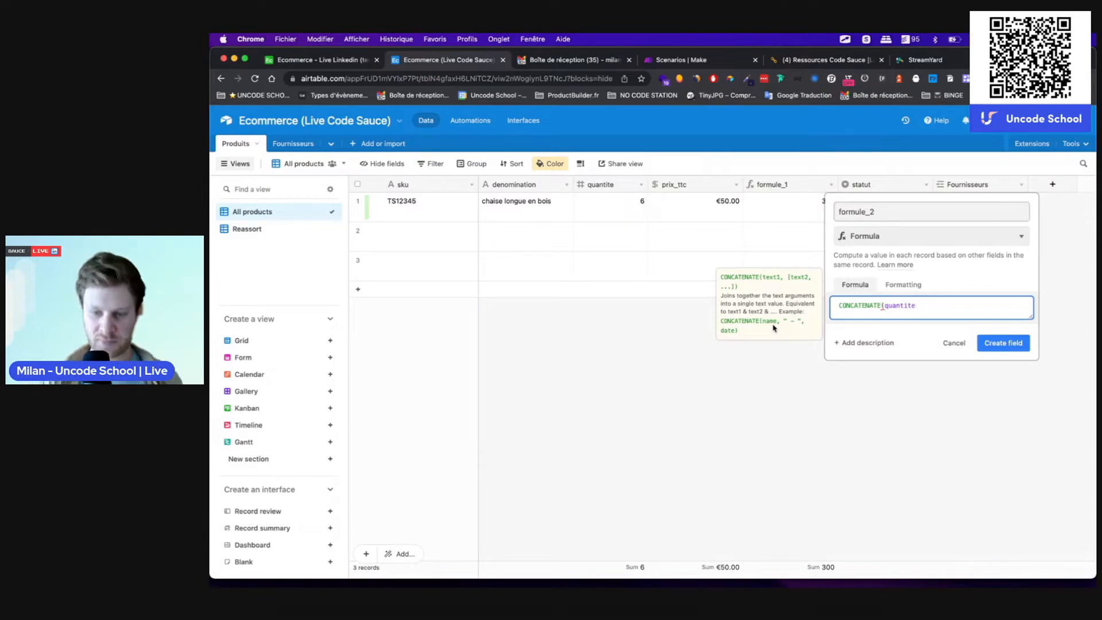
pyautogui.write(', ')
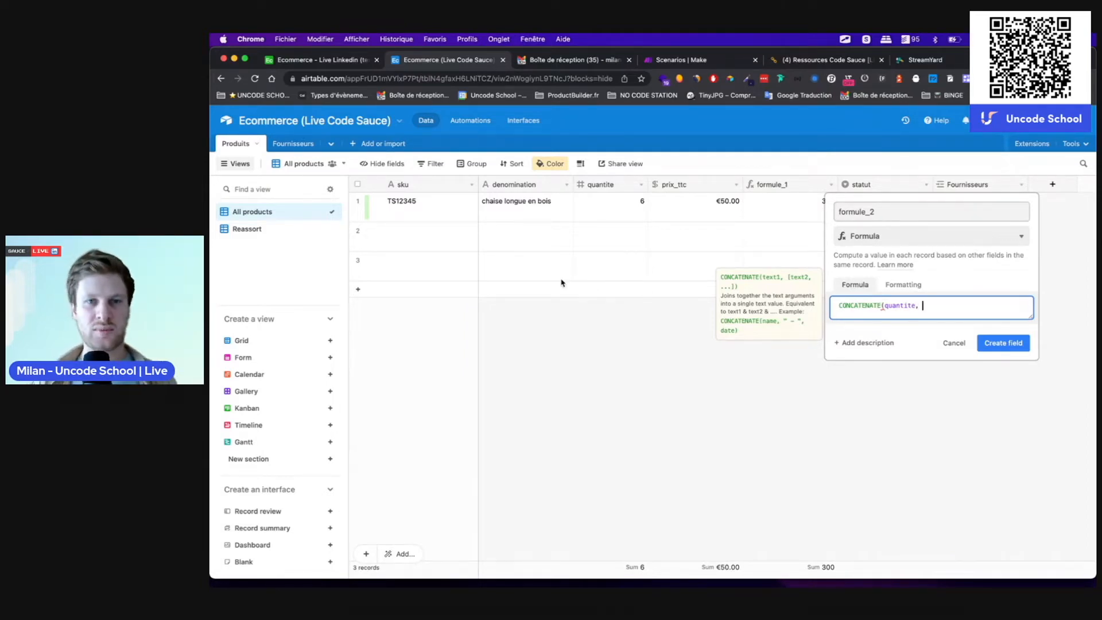
pyautogui.write('denom')
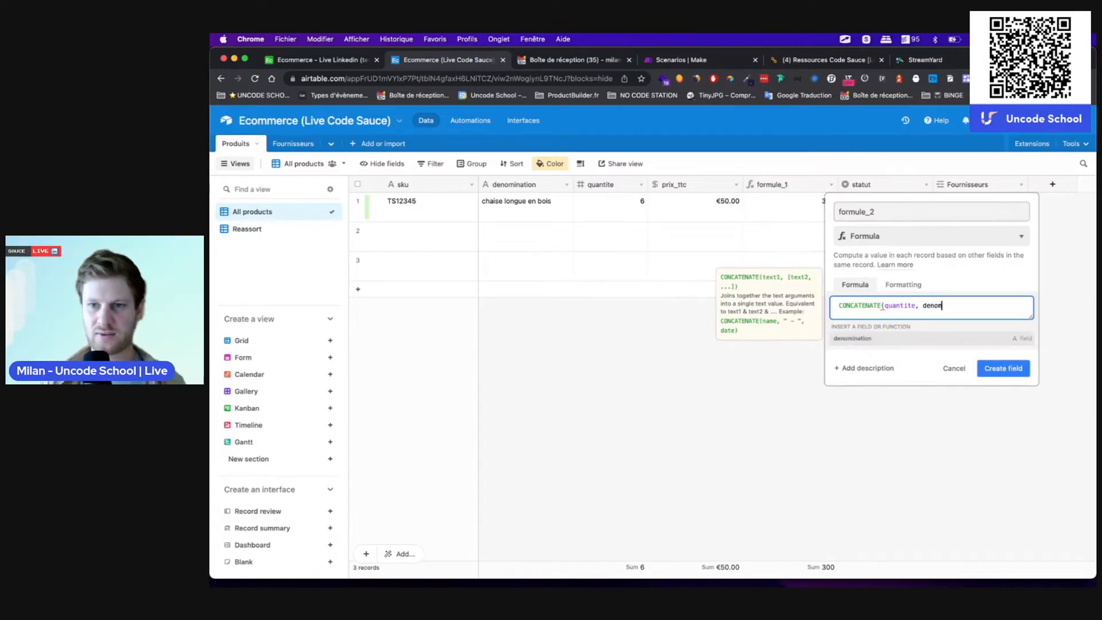
pyautogui.click(855, 338)
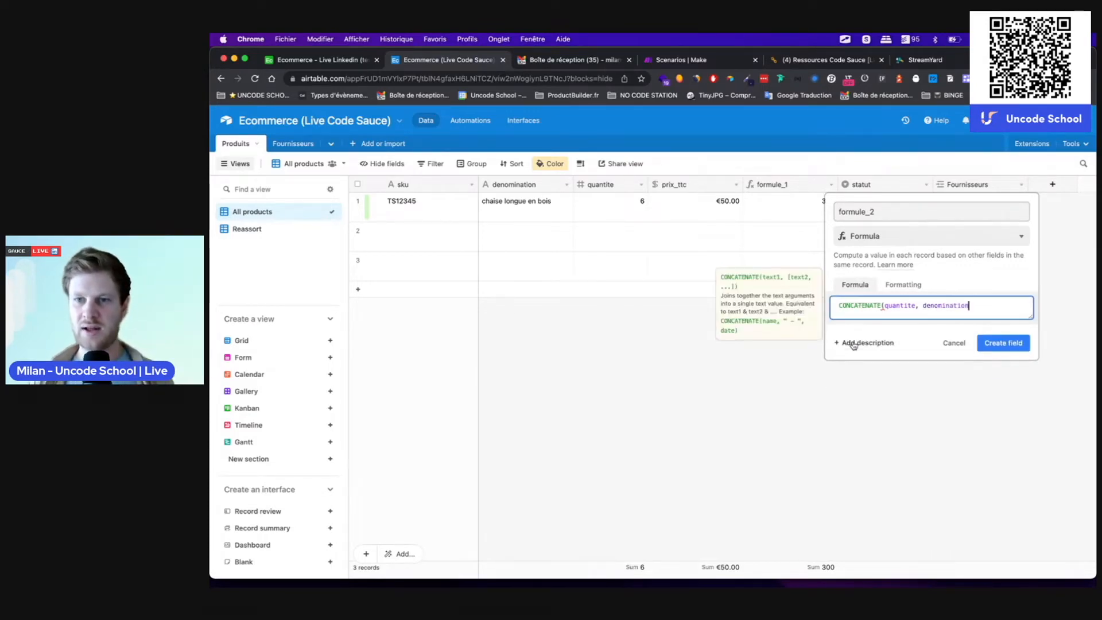
pyautogui.write(')')
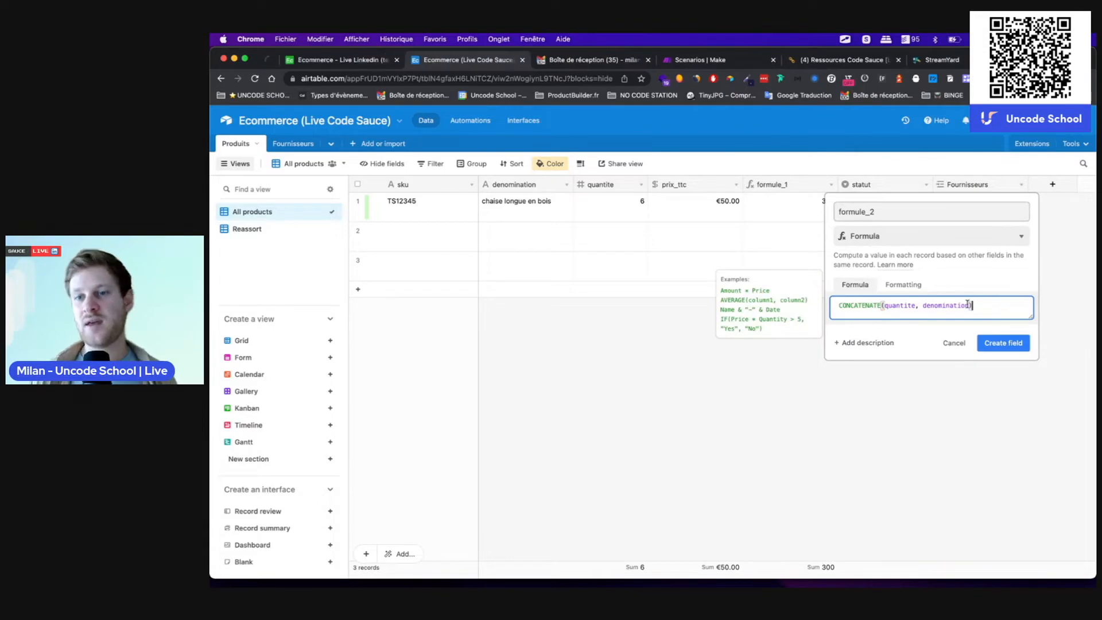
pyautogui.click(1005, 345)
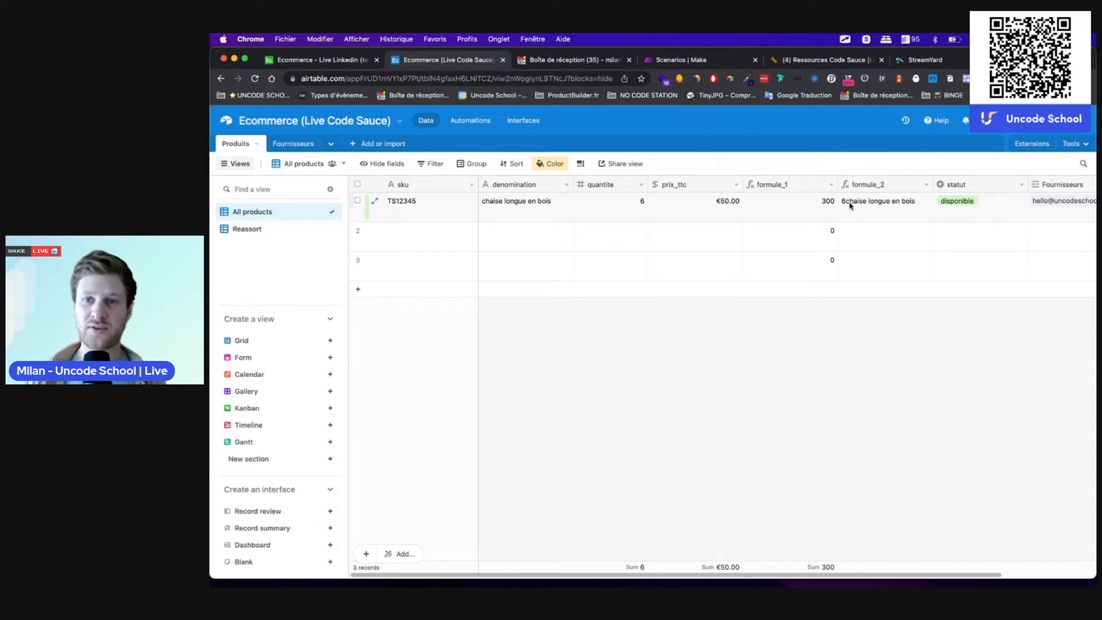
# Step: Edit the formula to insert " " between quantite and denomination and save it
pyautogui.doubleClick(863, 184)
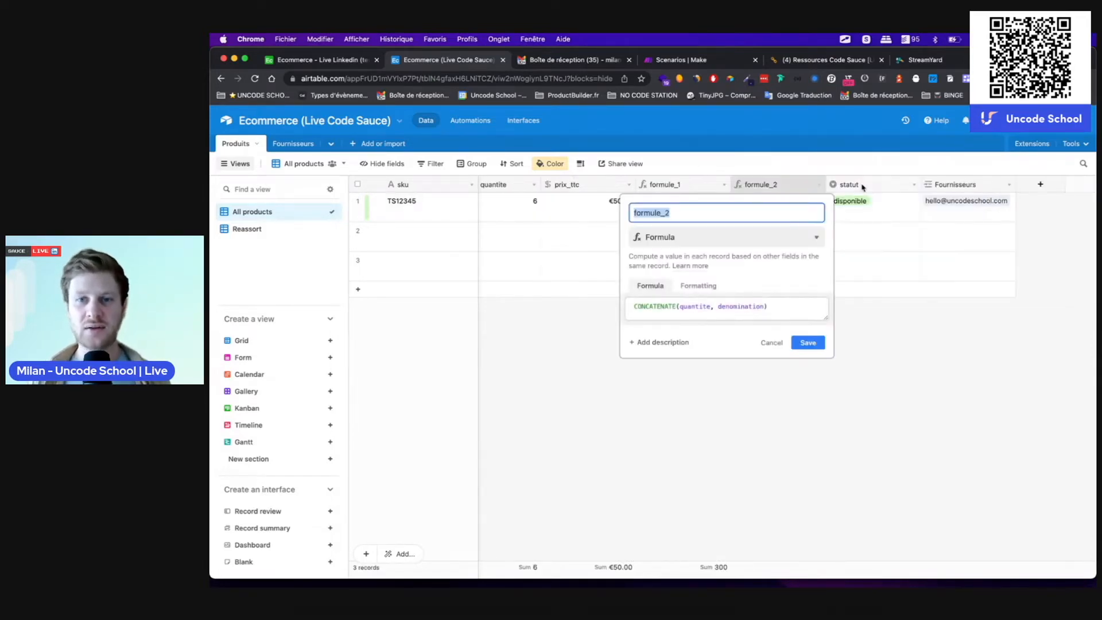
pyautogui.click(717, 306)
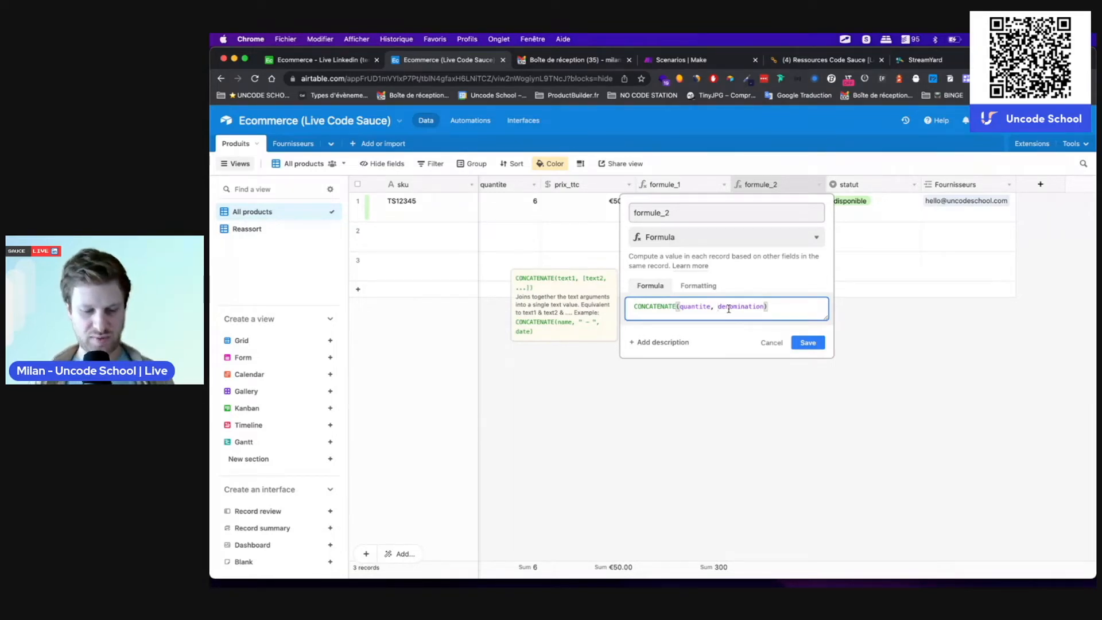
pyautogui.write('" ')
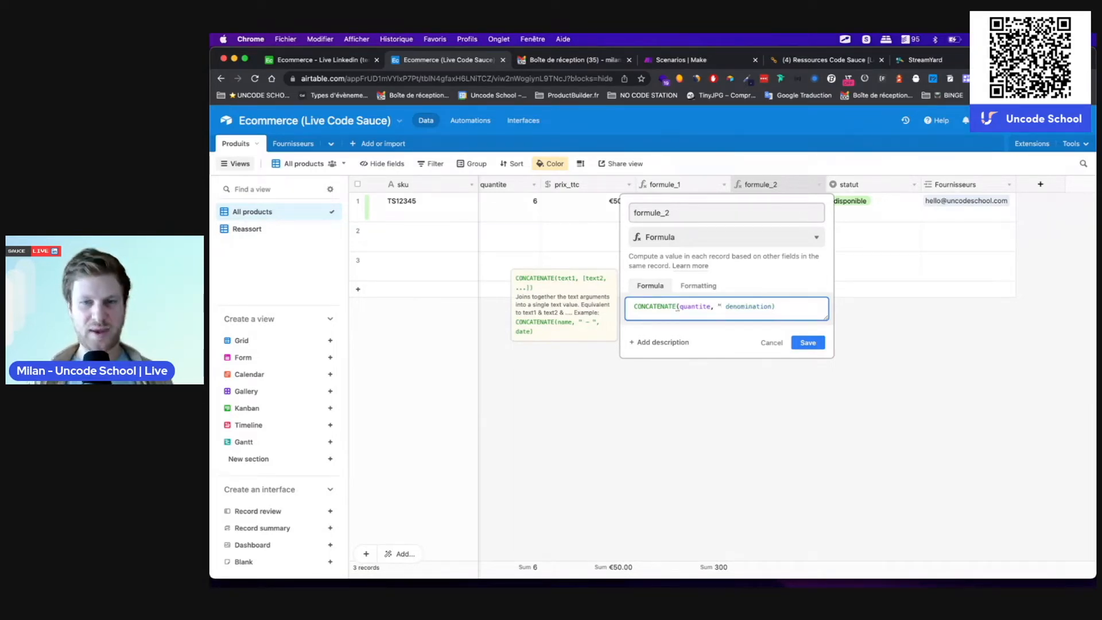
pyautogui.write('",')
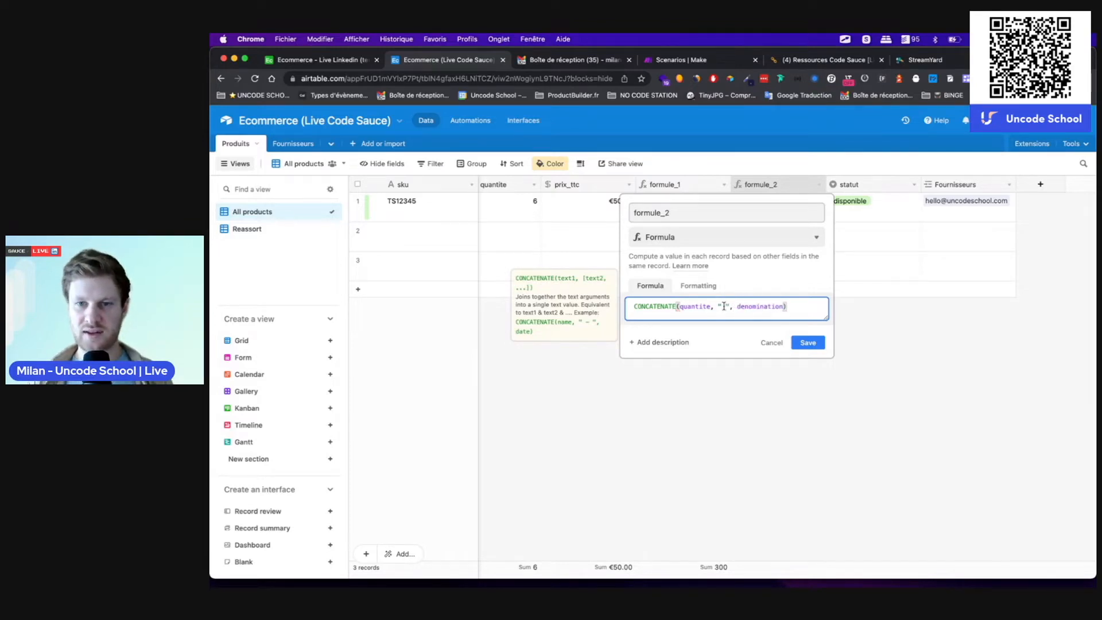
pyautogui.click(808, 343)
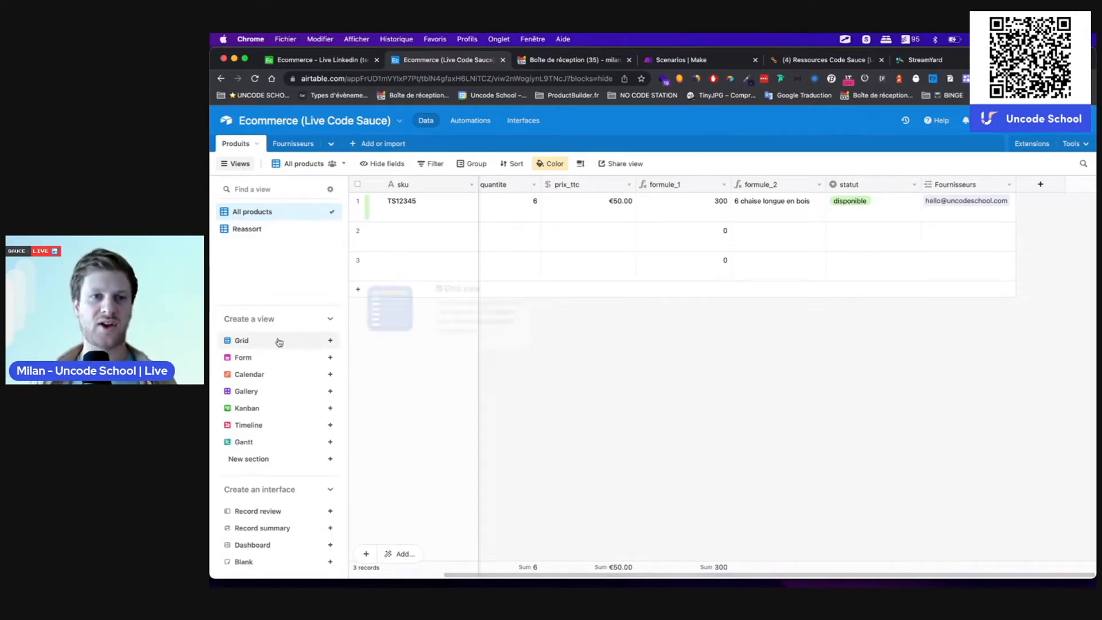
# Step: Create a new empty table named Support
pyautogui.click(351, 145)
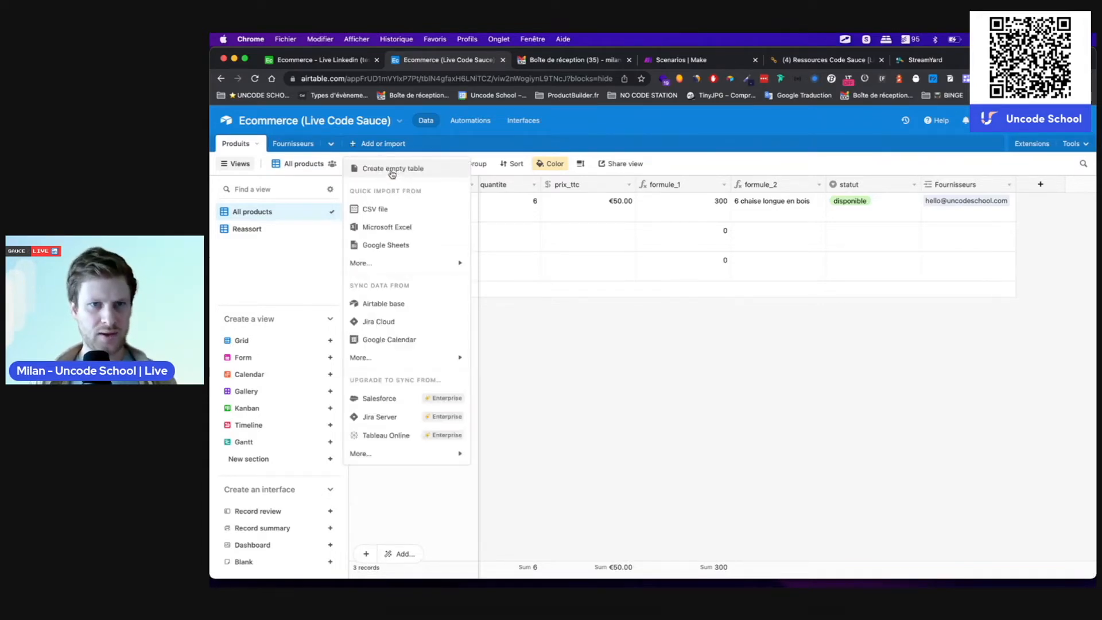
pyautogui.click(391, 168)
pyautogui.write('S')
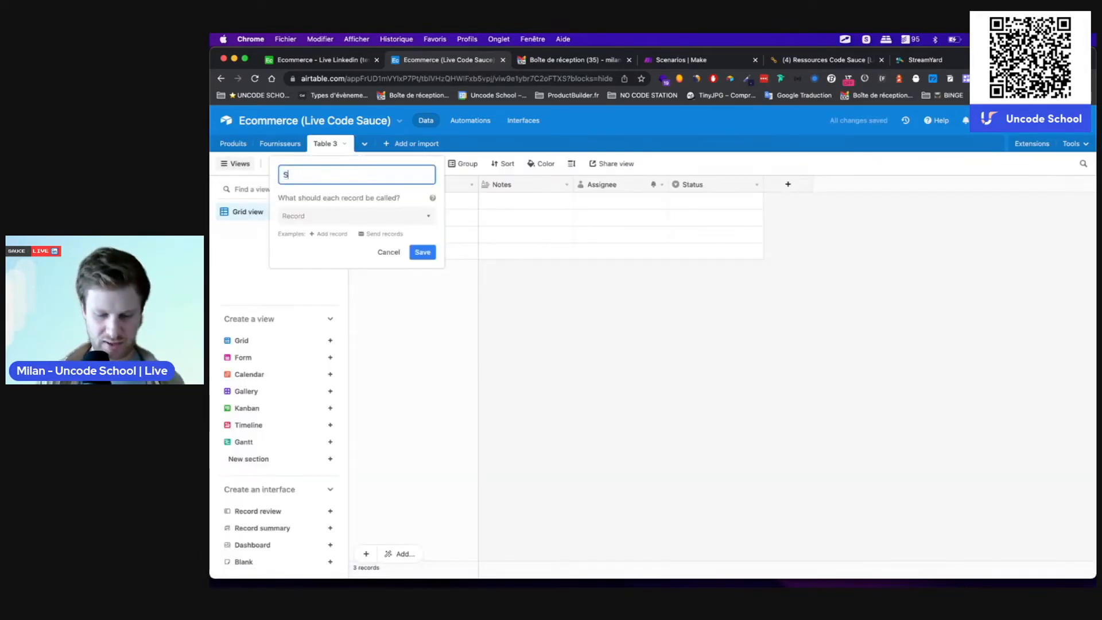
pyautogui.write('upport')
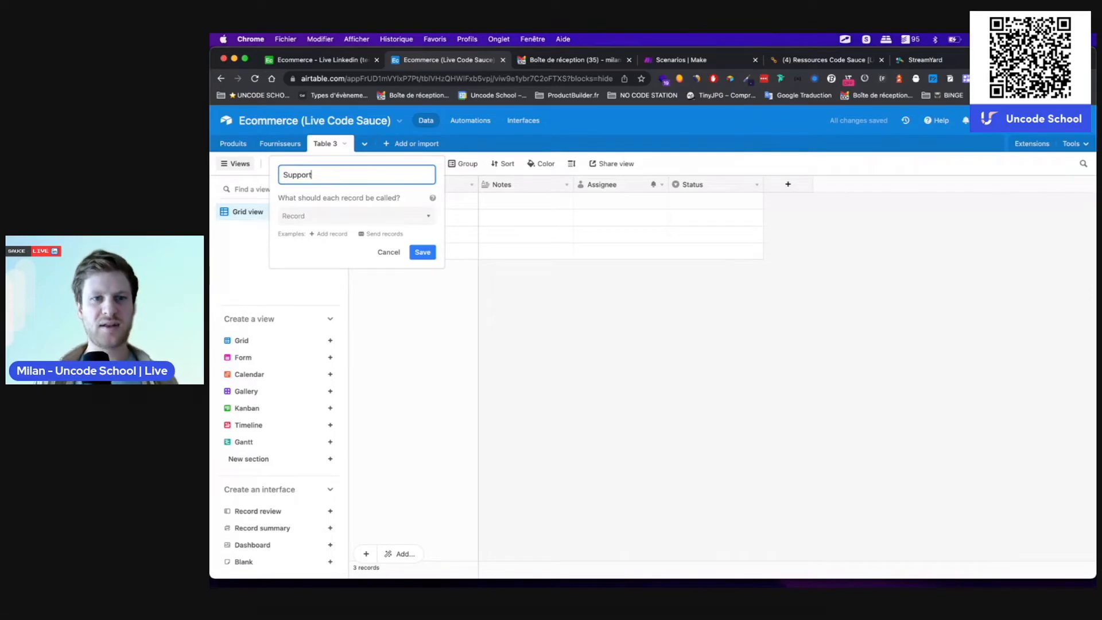
pyautogui.press('Return')
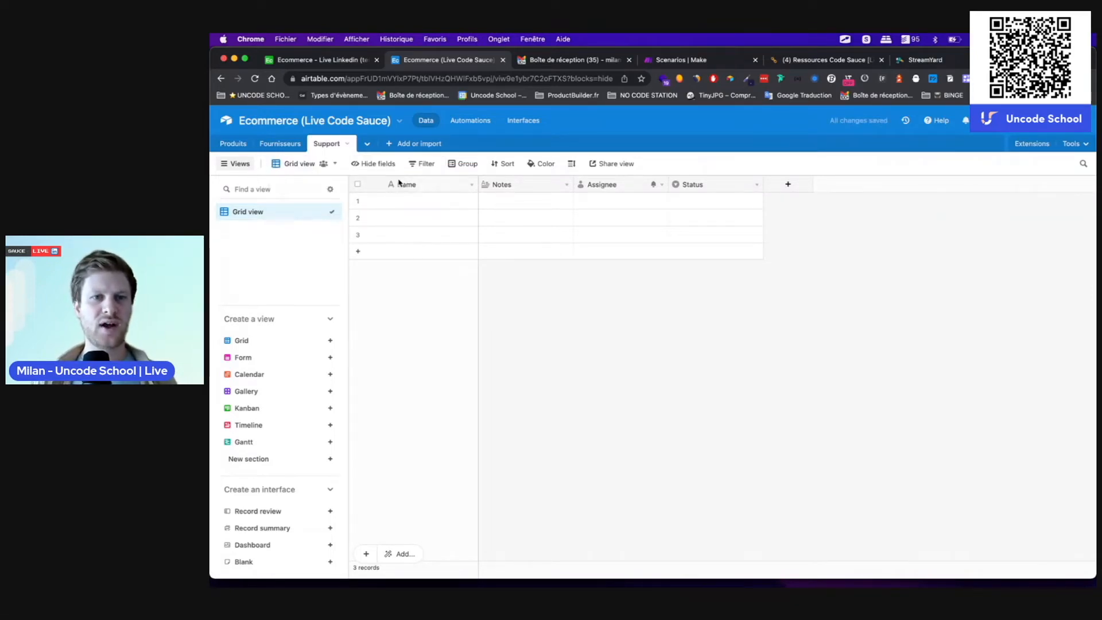
pyautogui.doubleClick(413, 185)
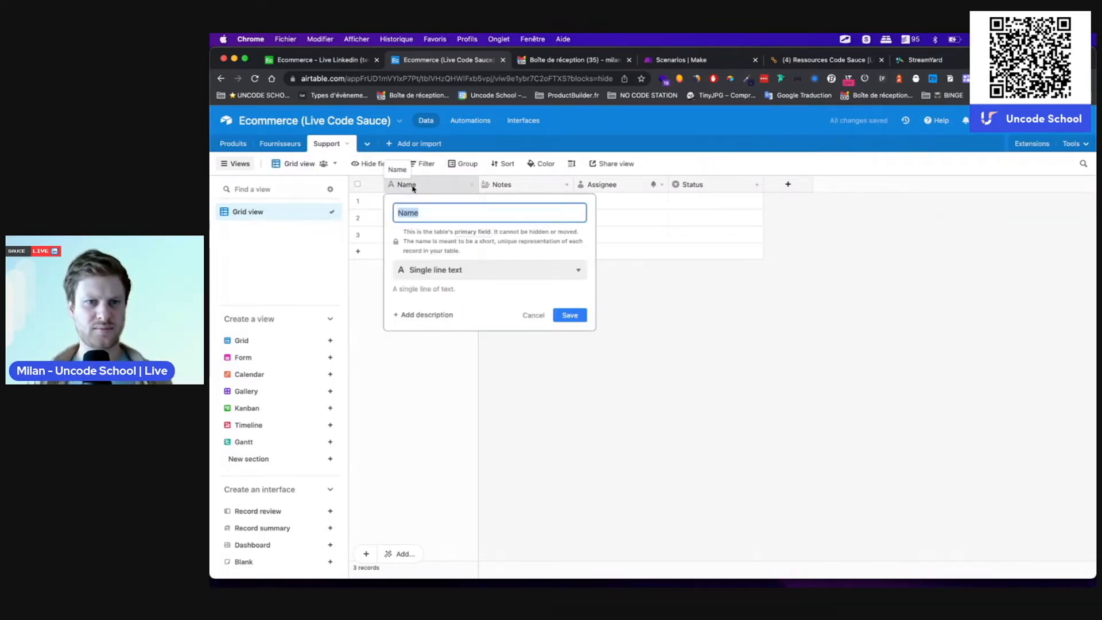
pyautogui.press('Escape')
# Step: Check the reference base's Support table, then return to the Ecommerce (Live Code Sauce) base
pyautogui.click(321, 60)
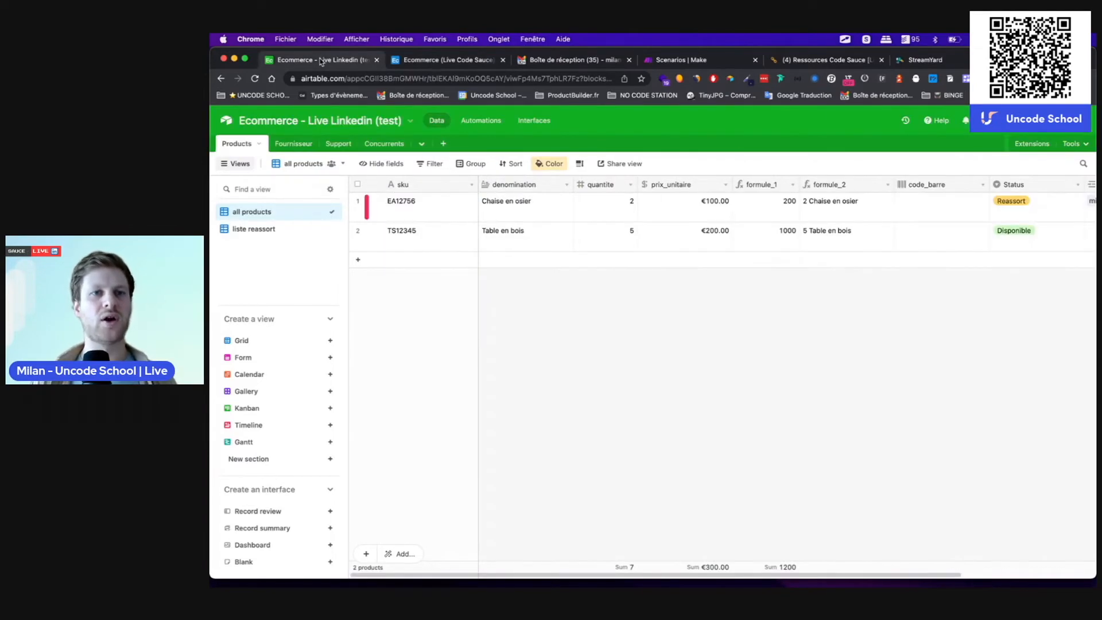
pyautogui.click(338, 143)
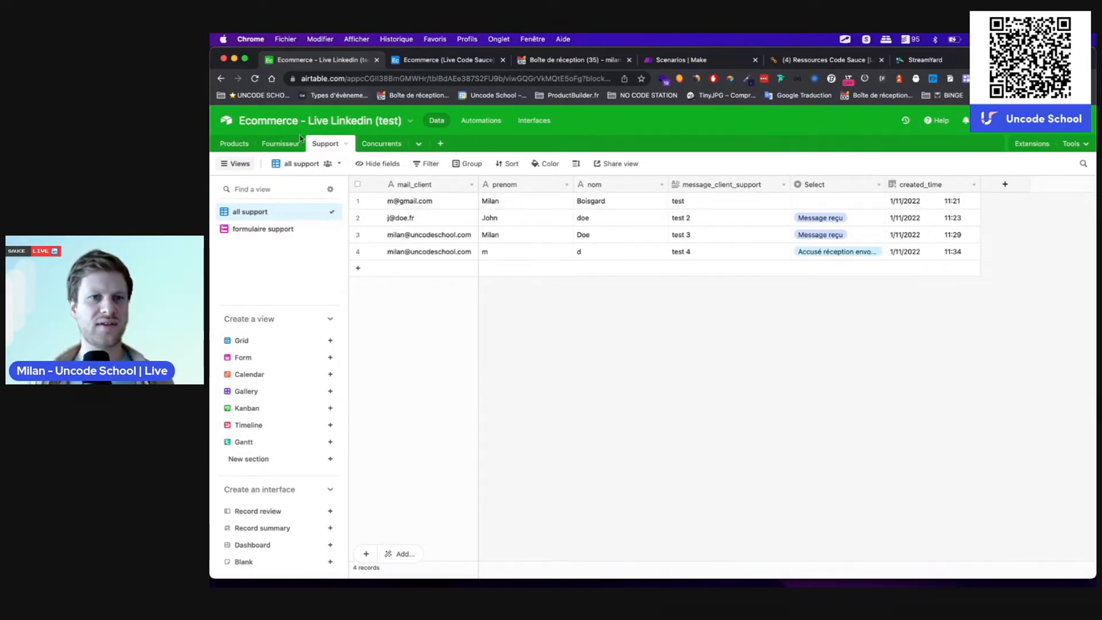
pyautogui.click(445, 63)
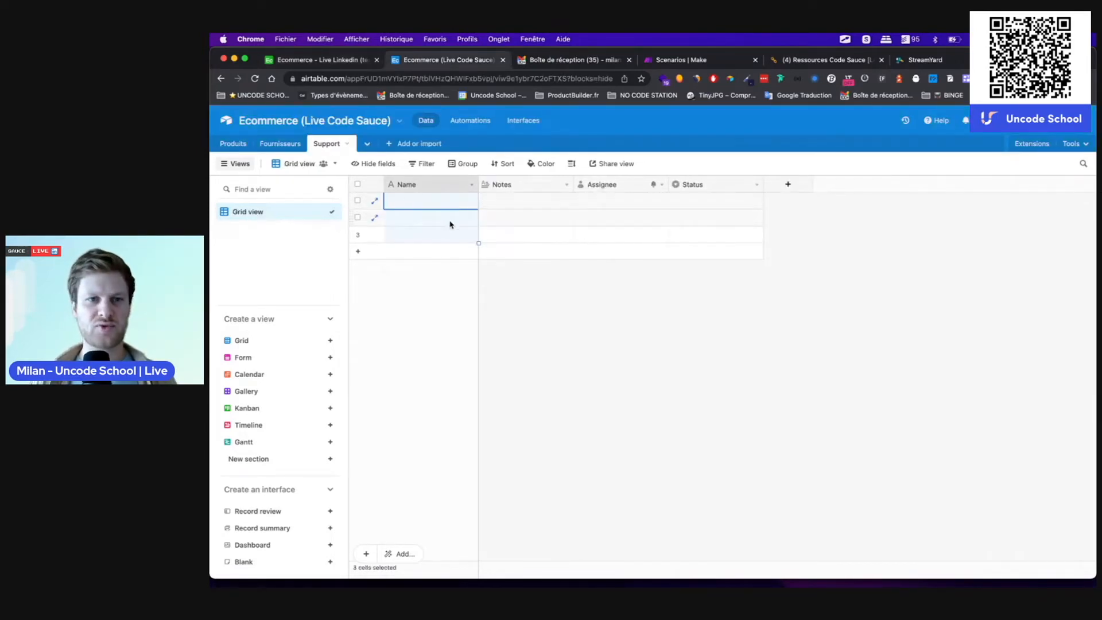
# Step: Rename the Name field to mail_client and make it an Email field
pyautogui.doubleClick(407, 184)
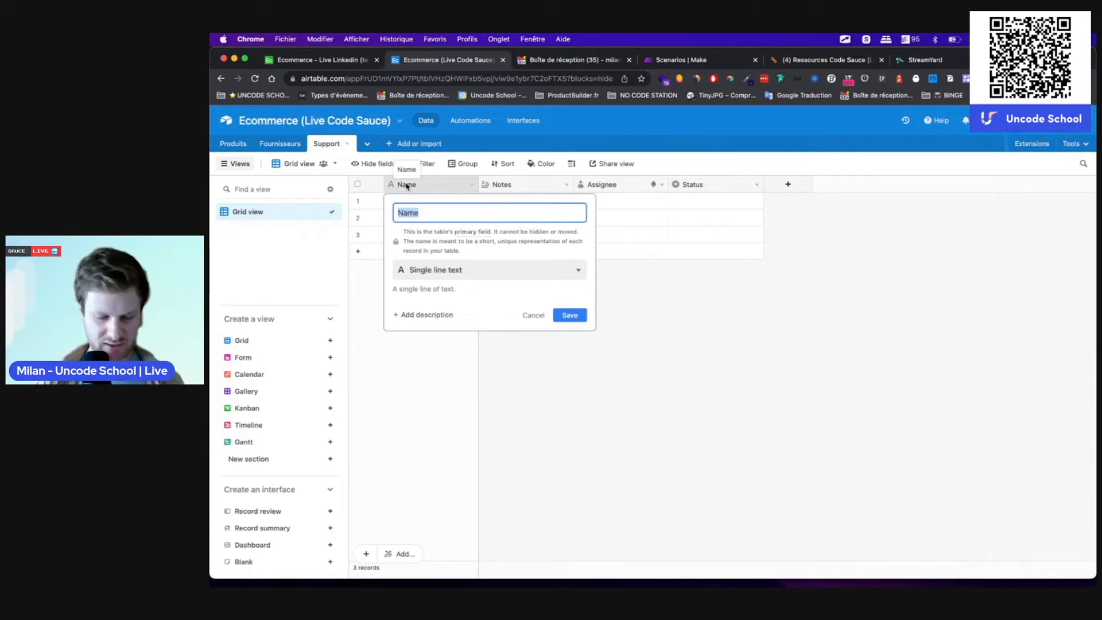
pyautogui.write('mail_client')
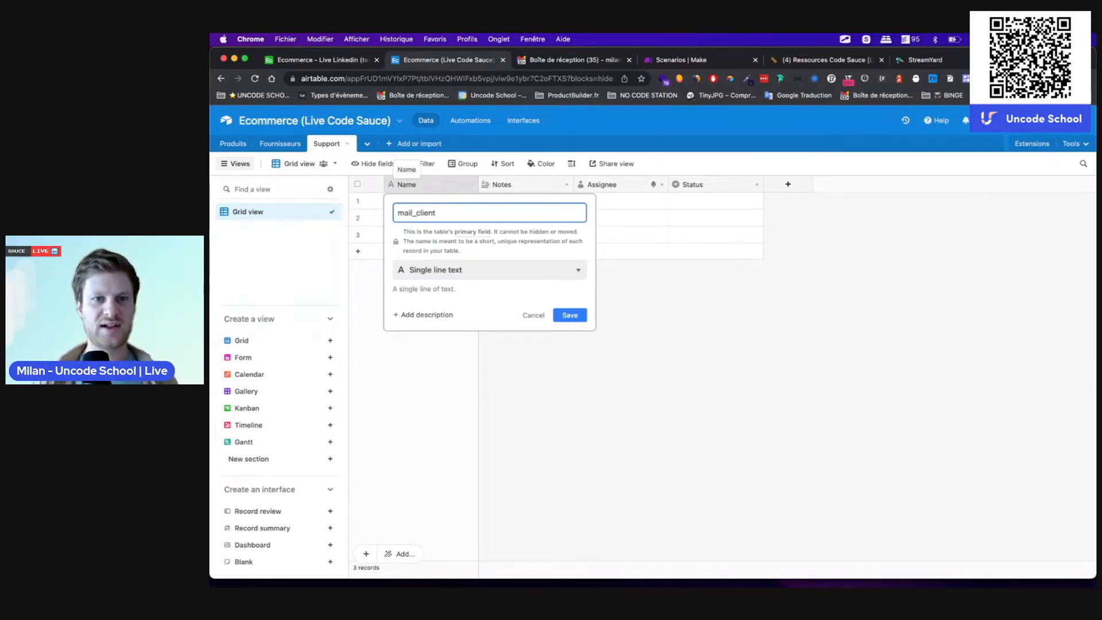
pyautogui.click(445, 274)
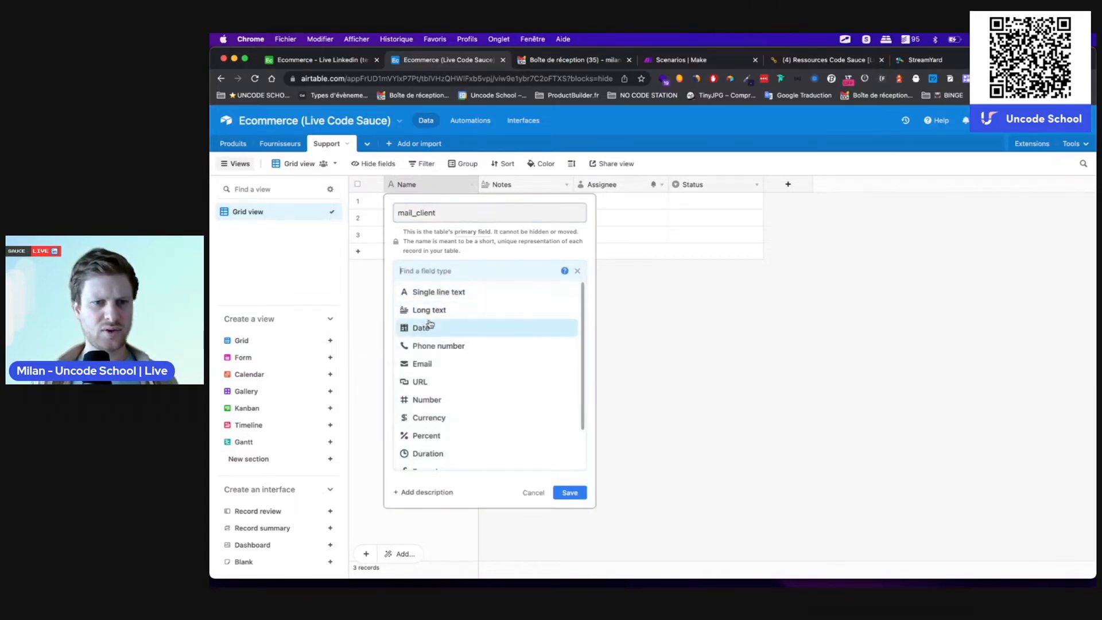
pyautogui.write('mail')
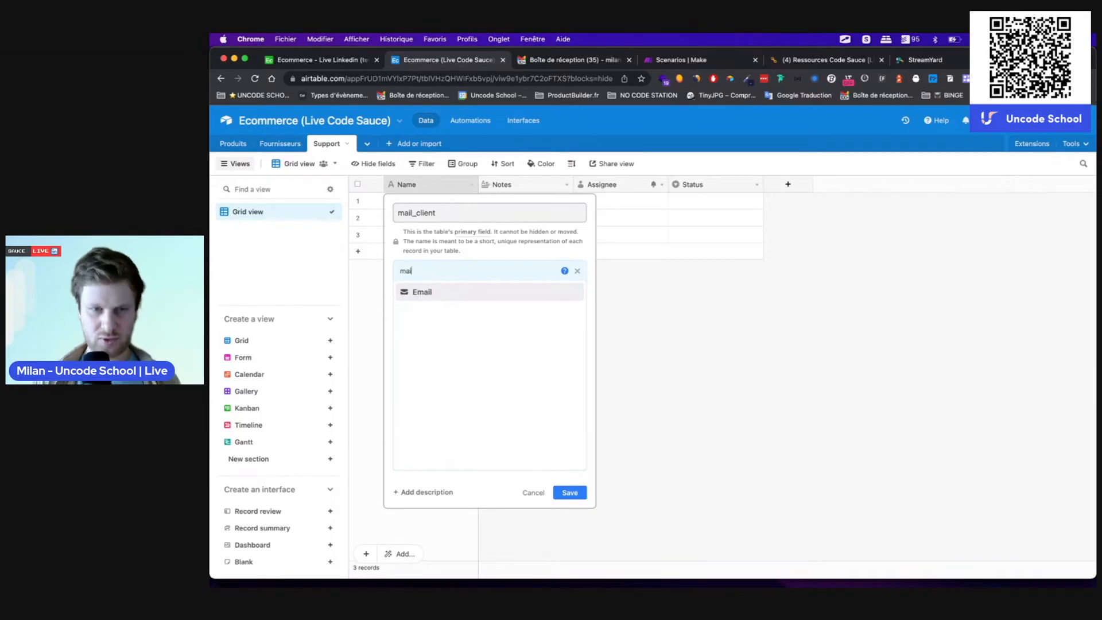
pyautogui.click(431, 302)
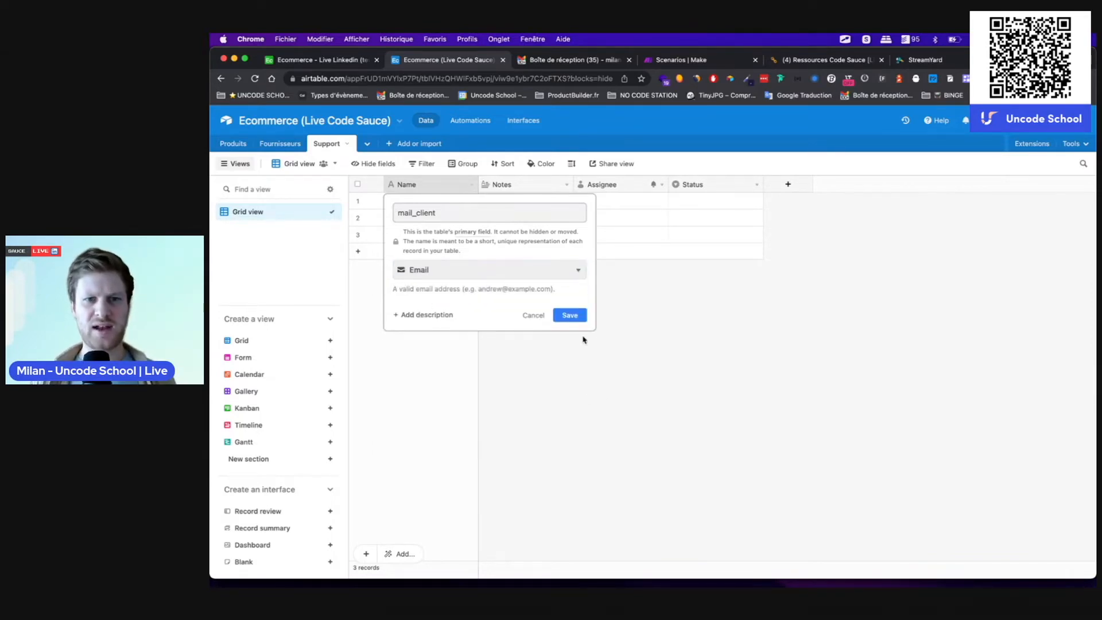
pyautogui.click(570, 315)
# Step: Rename Notes to prenom as a single line text field
pyautogui.doubleClick(508, 186)
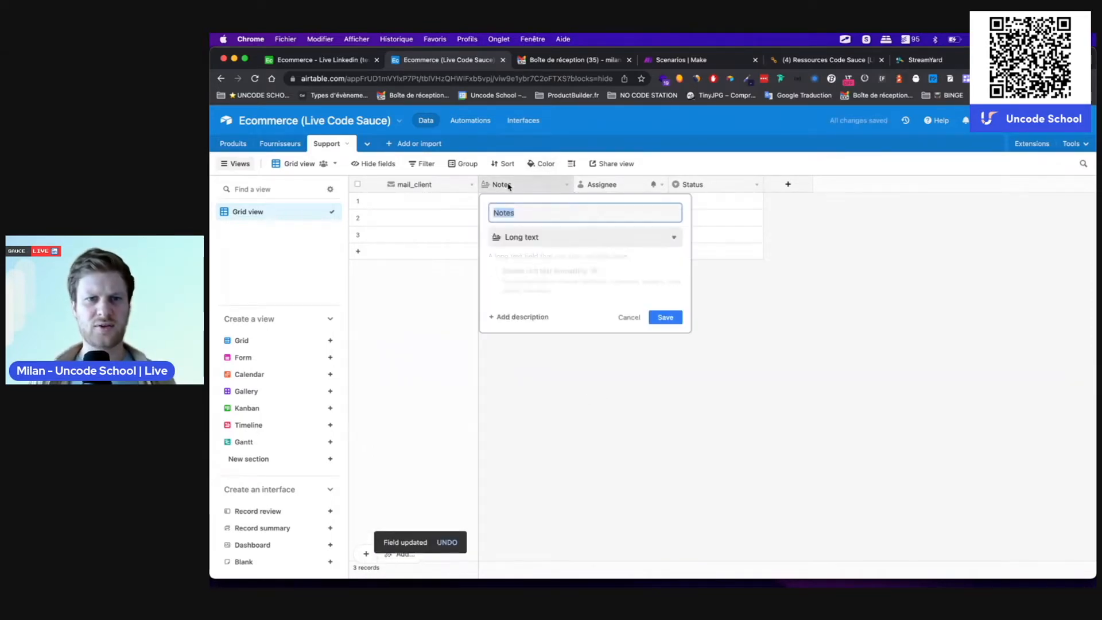
pyautogui.write('prenom')
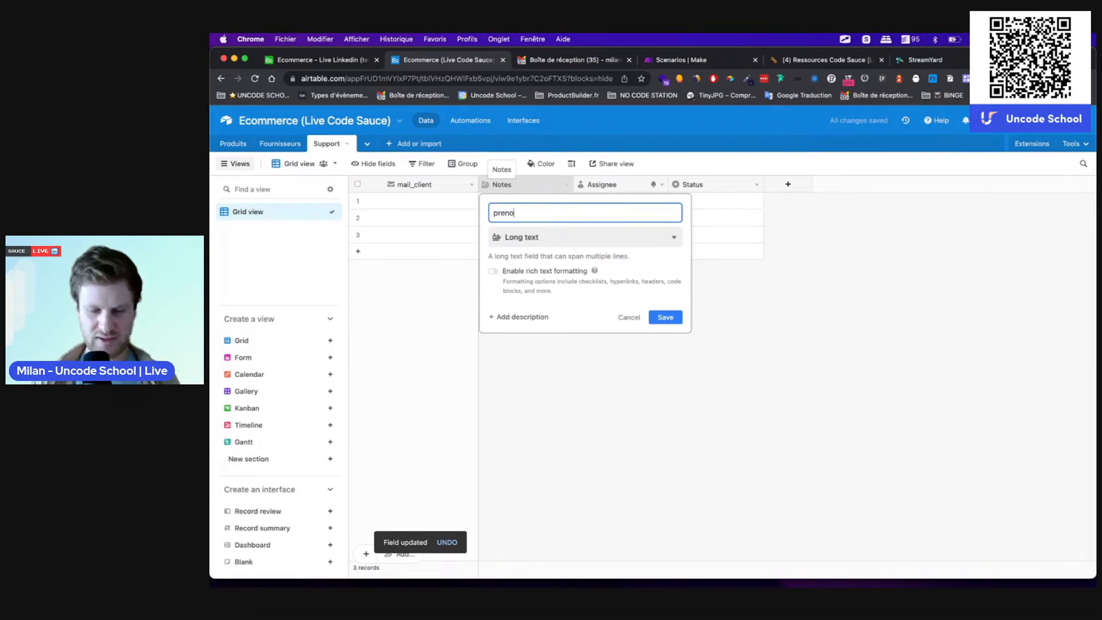
pyautogui.click(520, 240)
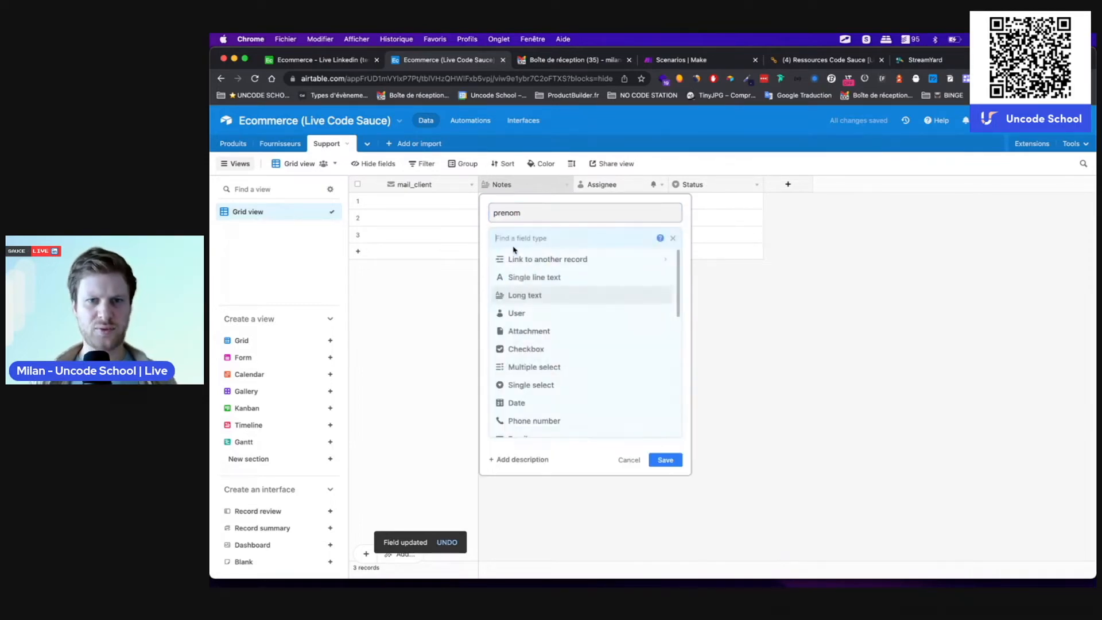
pyautogui.click(520, 281)
pyautogui.click(665, 319)
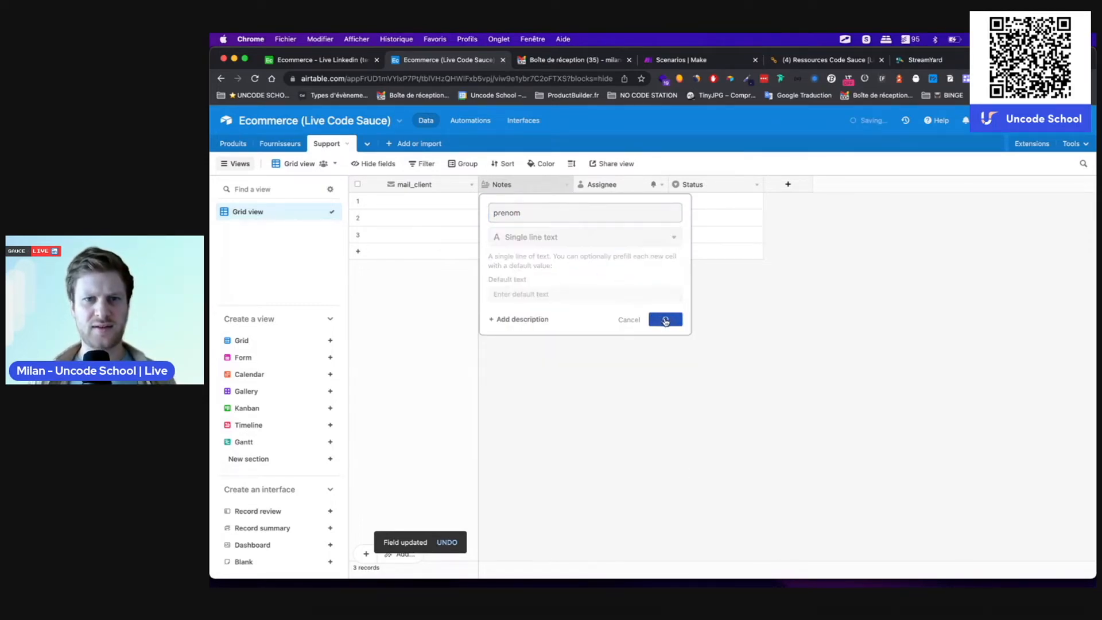
# Step: Rename Assignee to nom as a single line text field
pyautogui.rightClick(607, 188)
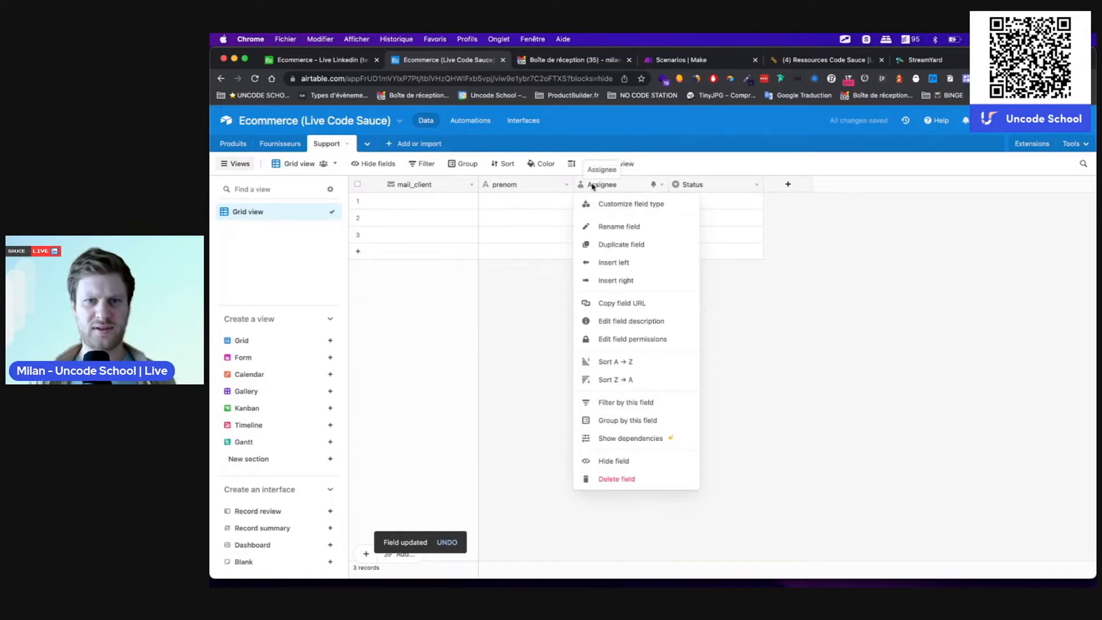
pyautogui.doubleClick(607, 187)
pyautogui.write('nom')
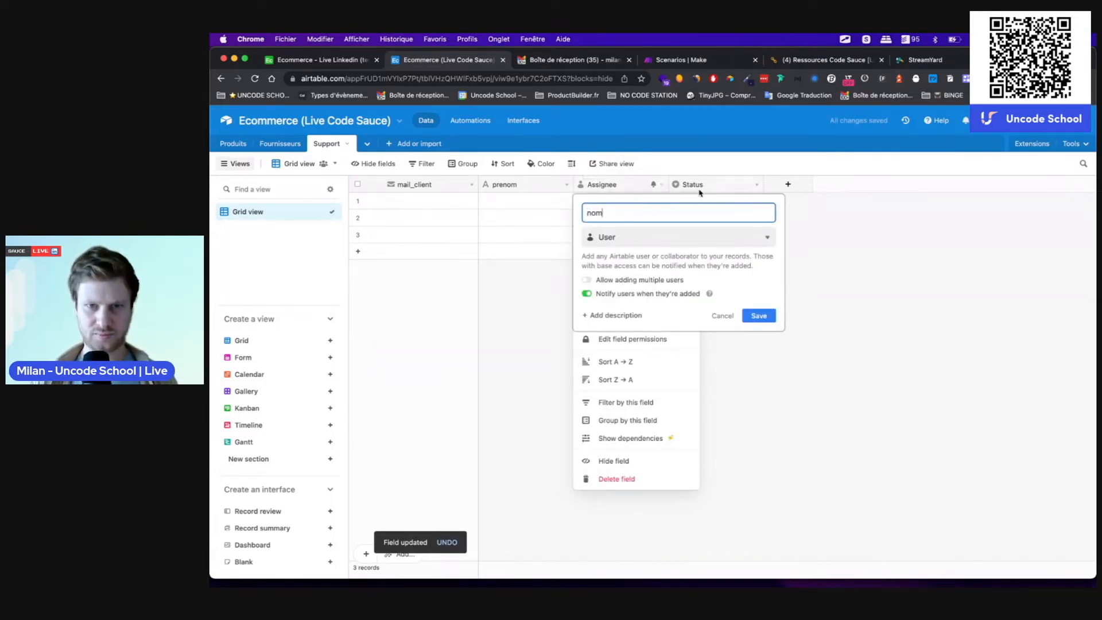
pyautogui.click(605, 238)
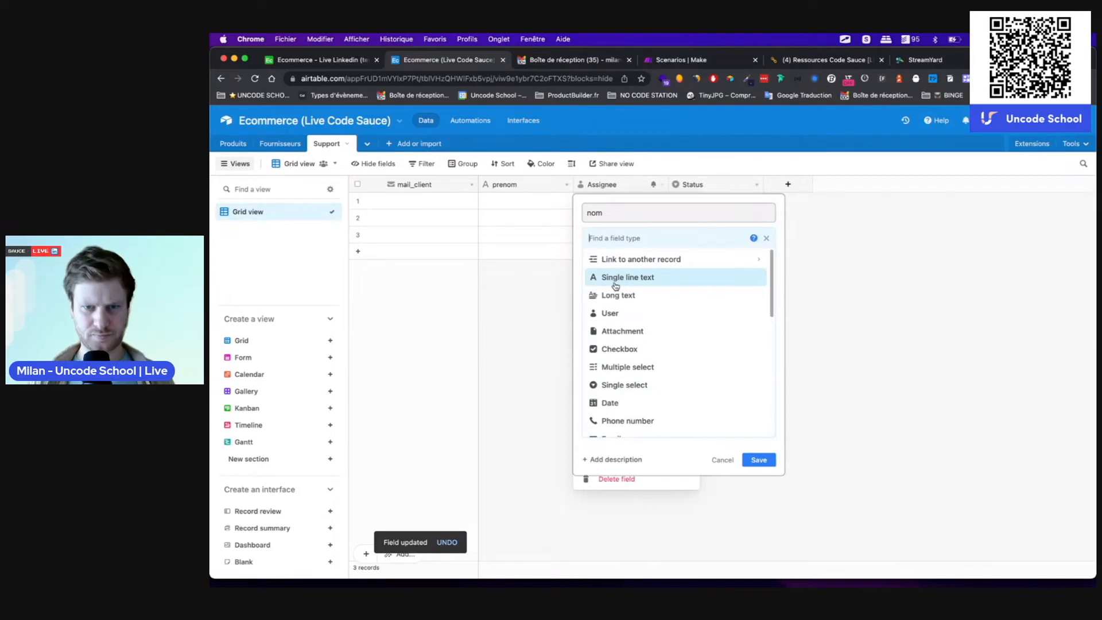
pyautogui.click(626, 279)
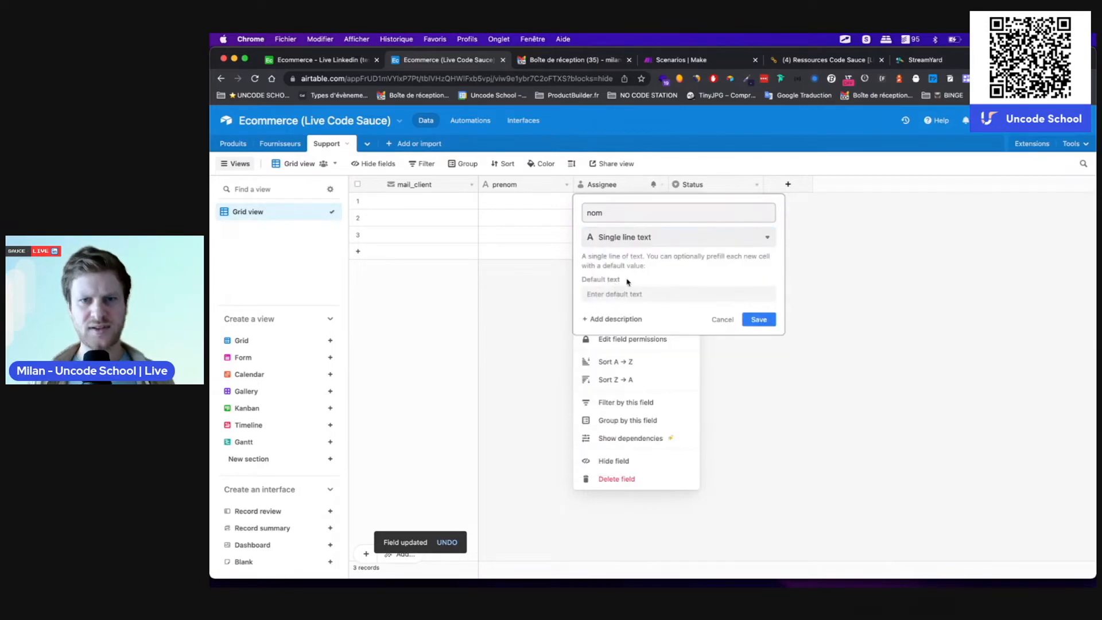
# Step: Rename Status to message as a long text field with rich text formatting
pyautogui.click(693, 183)
pyautogui.doubleClick(692, 184)
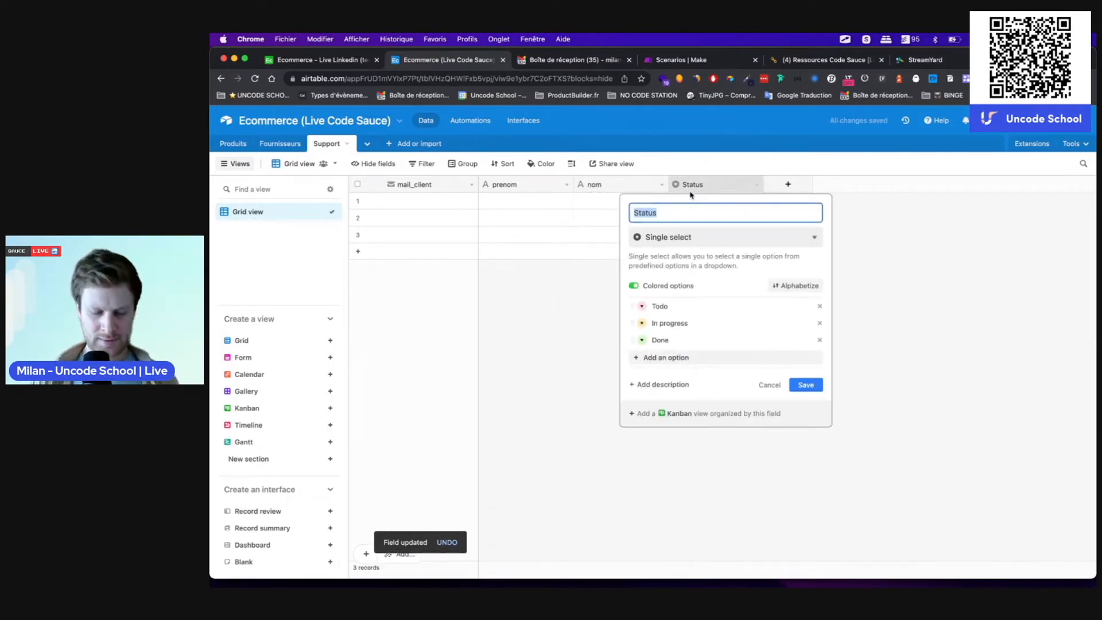
pyautogui.write('message')
pyautogui.click(689, 236)
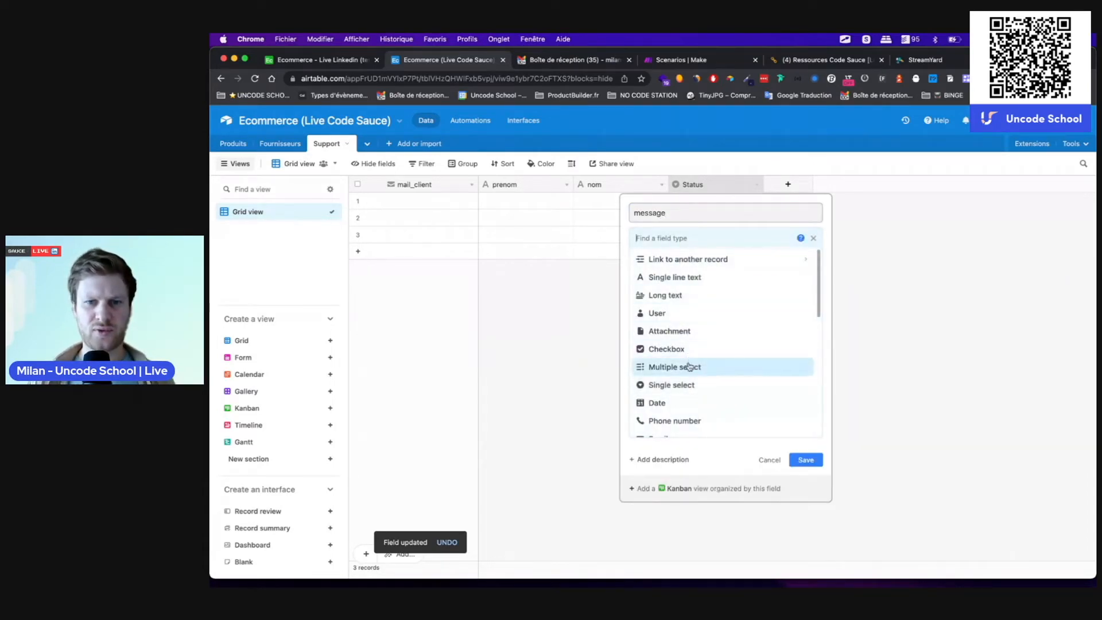
pyautogui.click(660, 295)
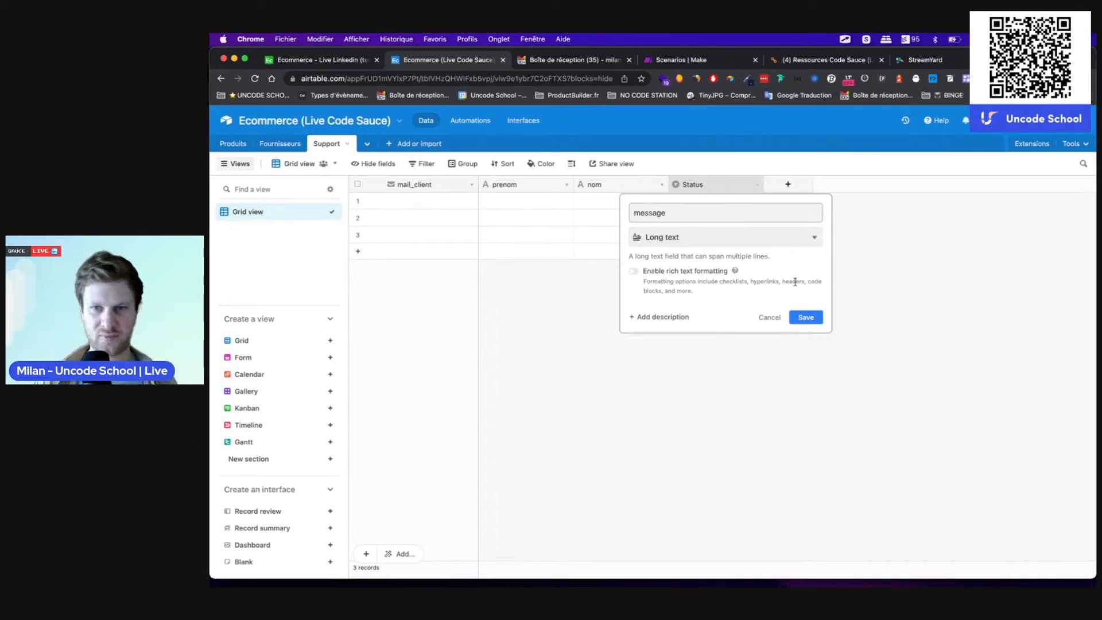
pyautogui.click(635, 272)
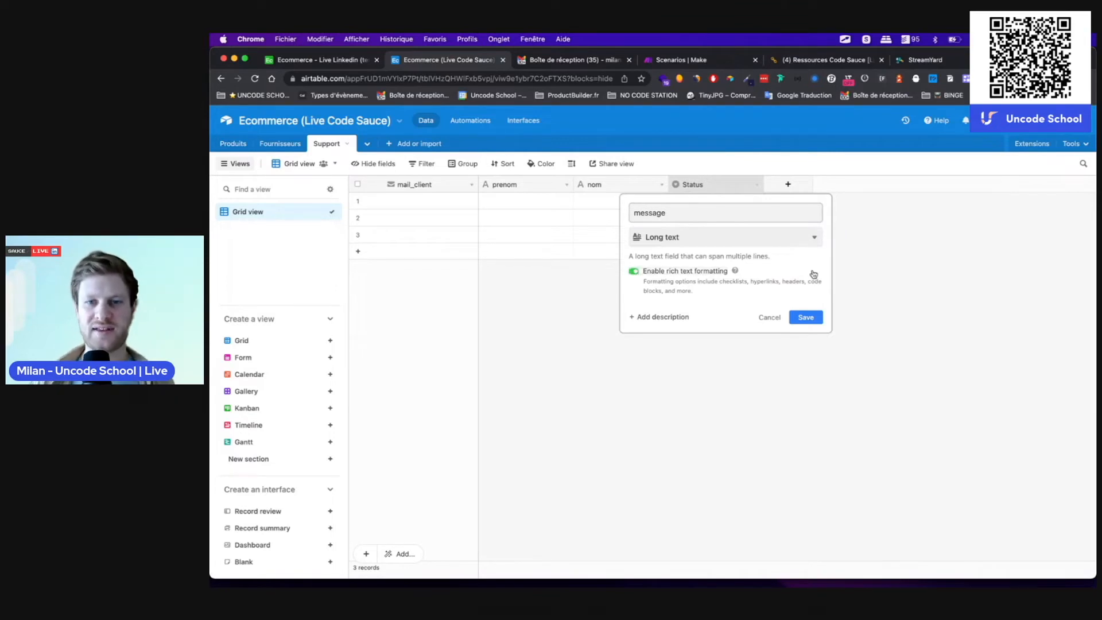
pyautogui.click(813, 321)
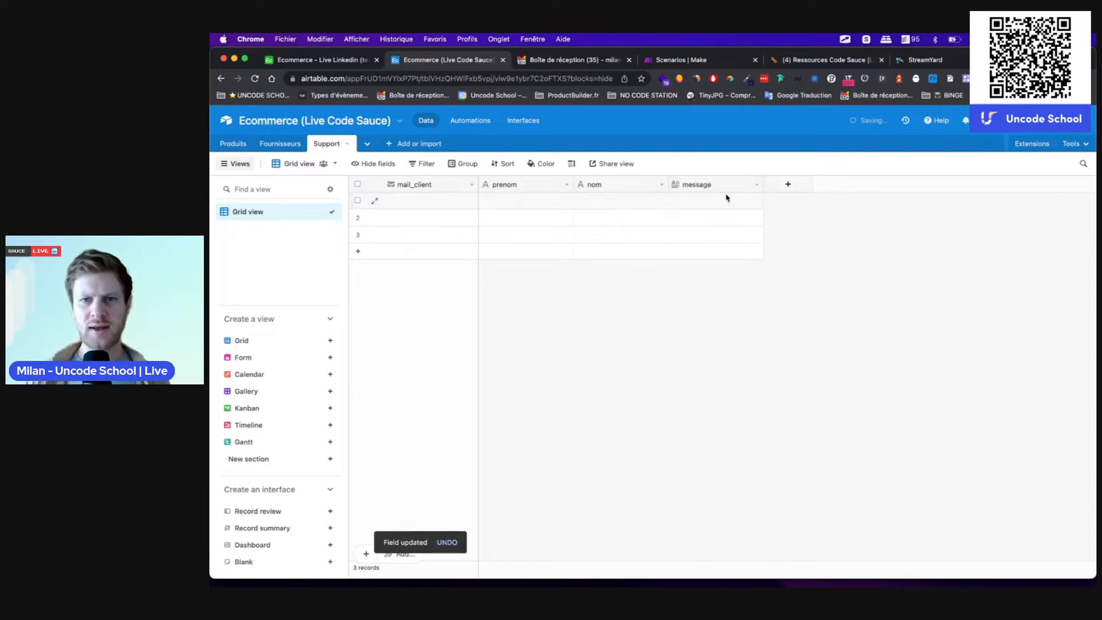
# Step: Set up a single select field statut with options message reçu and accuse de reception envoyé
pyautogui.click(787, 186)
pyautogui.write('stat')
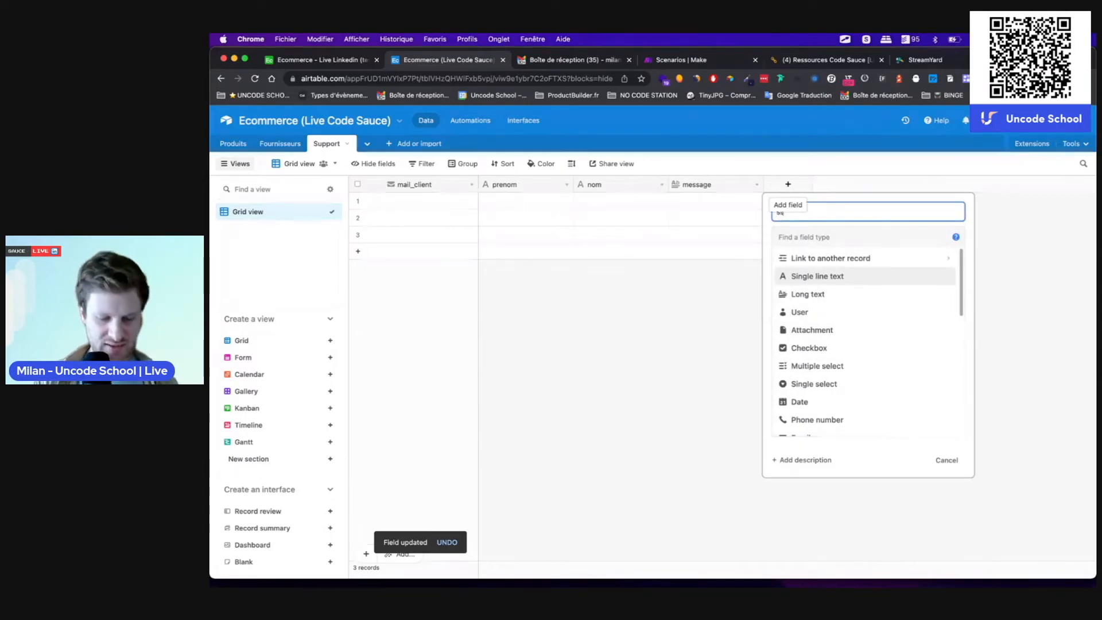
pyautogui.write('ut')
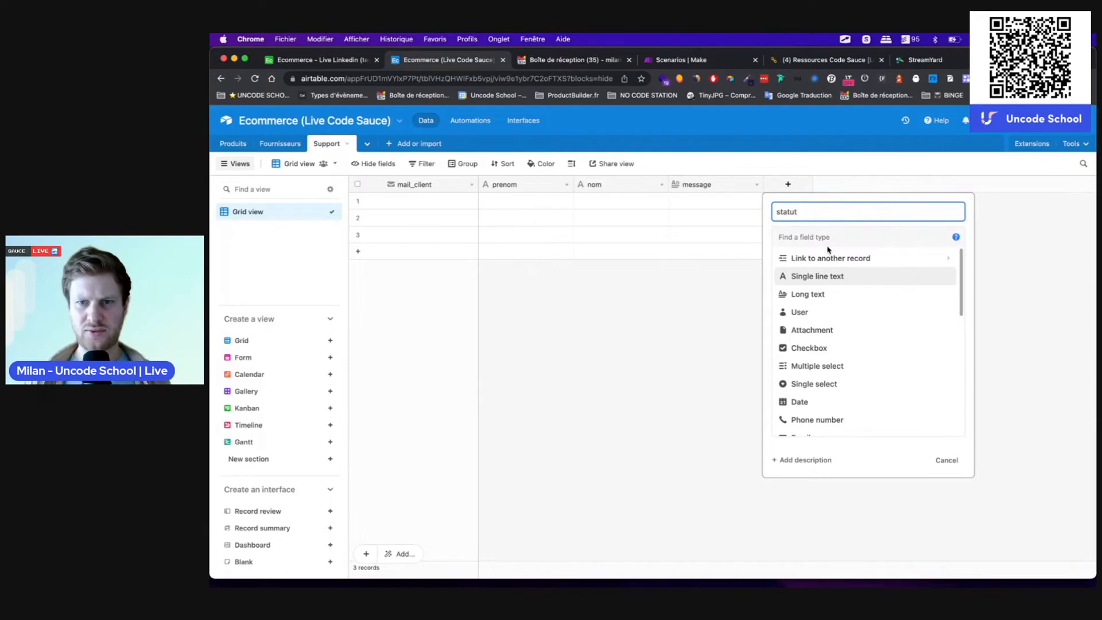
pyautogui.click(804, 237)
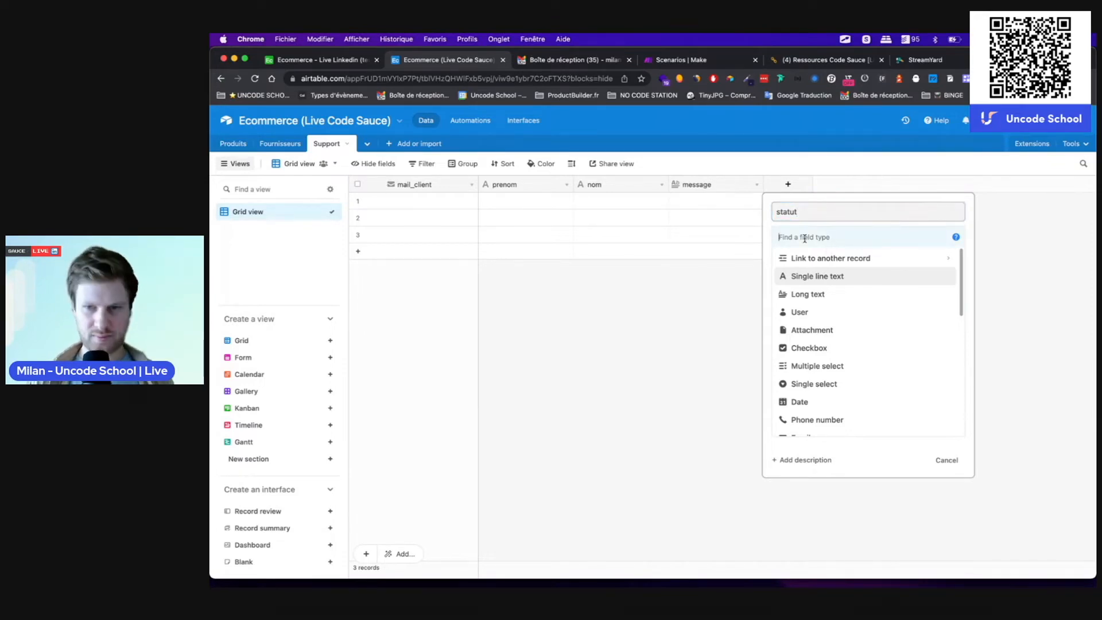
pyautogui.click(824, 390)
pyautogui.click(812, 326)
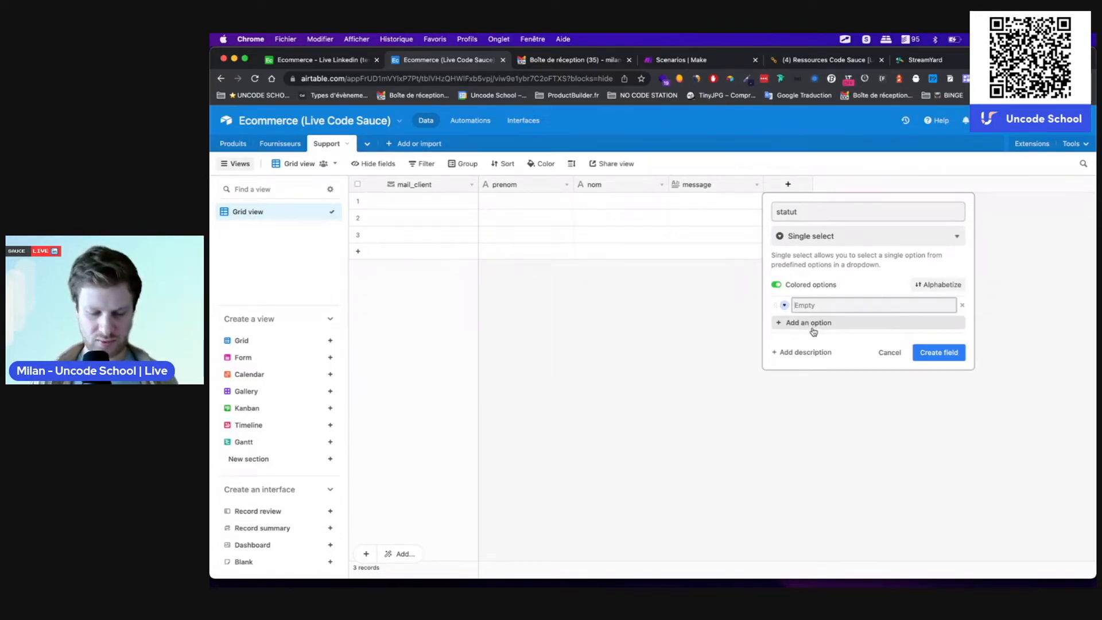
pyautogui.write('message reçu')
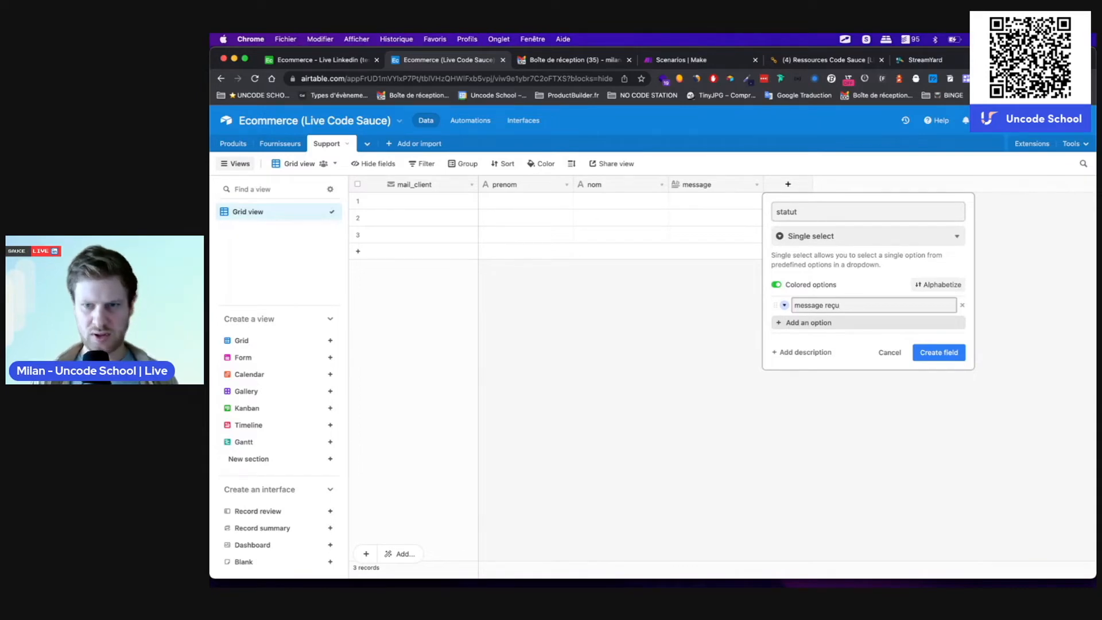
pyautogui.press('Return')
pyautogui.write('accuse')
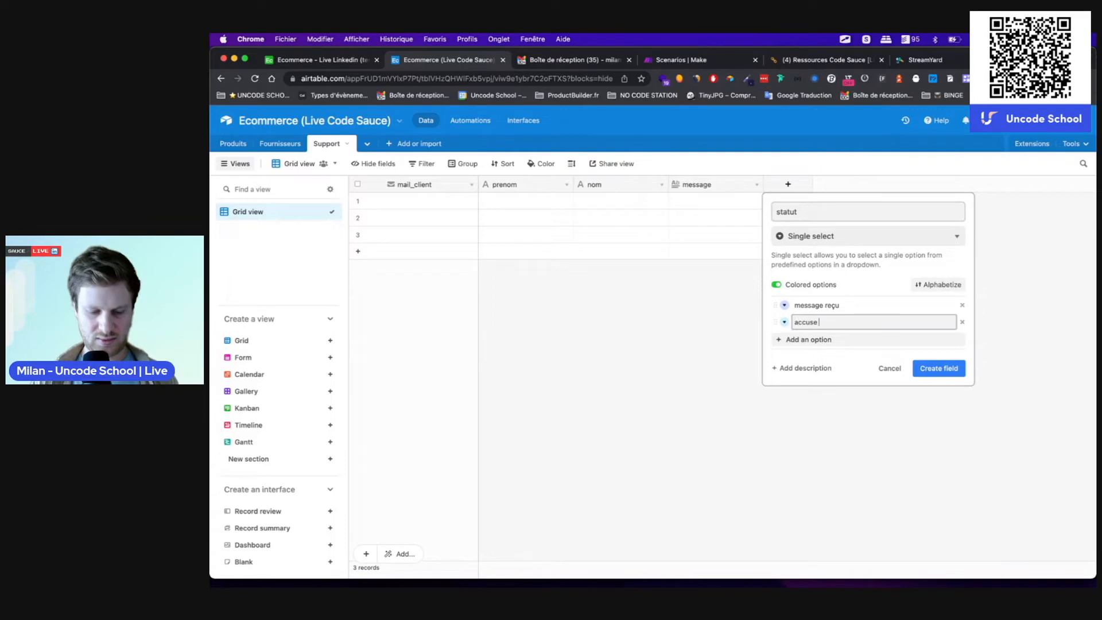
pyautogui.write(' de reception envoyé')
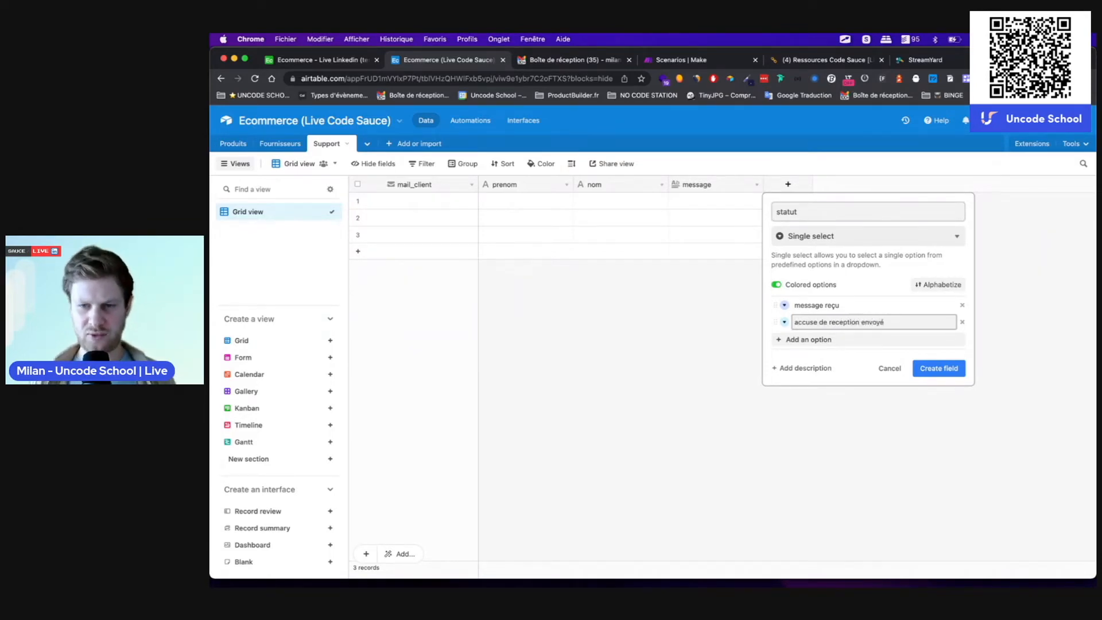
# Step: Colour accuse de reception envoyé yellow and message reçu light teal, then create the field
pyautogui.click(784, 322)
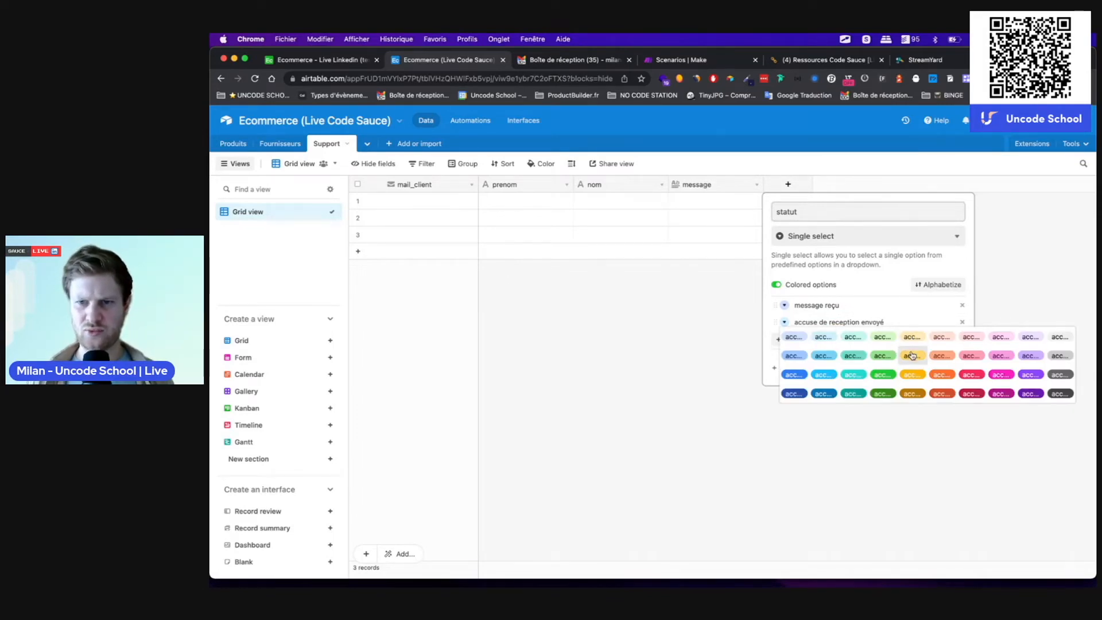
pyautogui.click(911, 355)
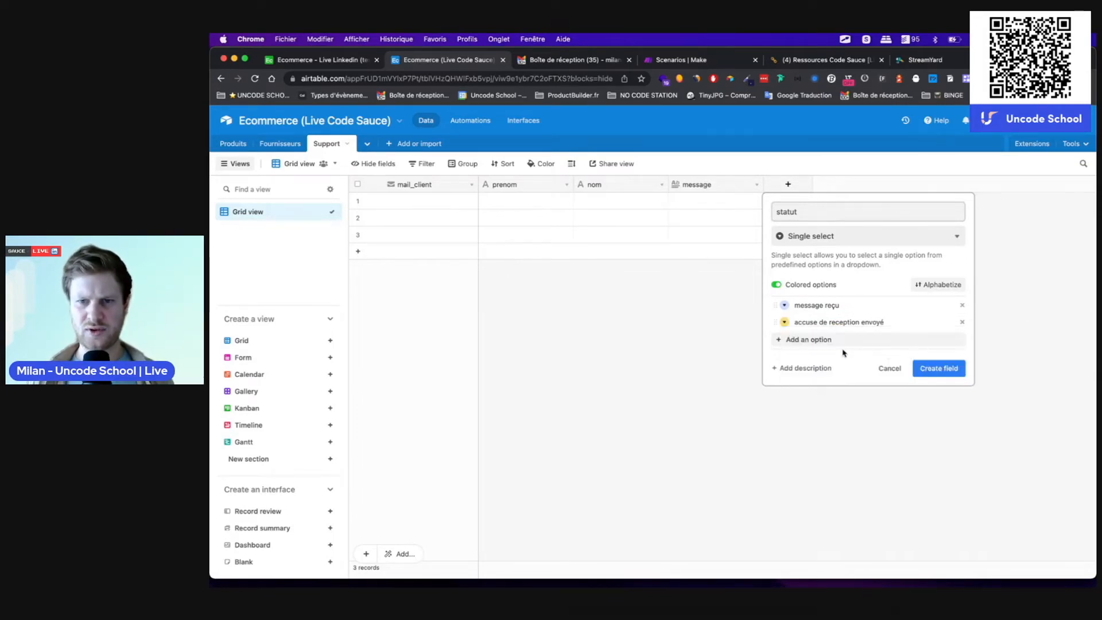
pyautogui.click(784, 304)
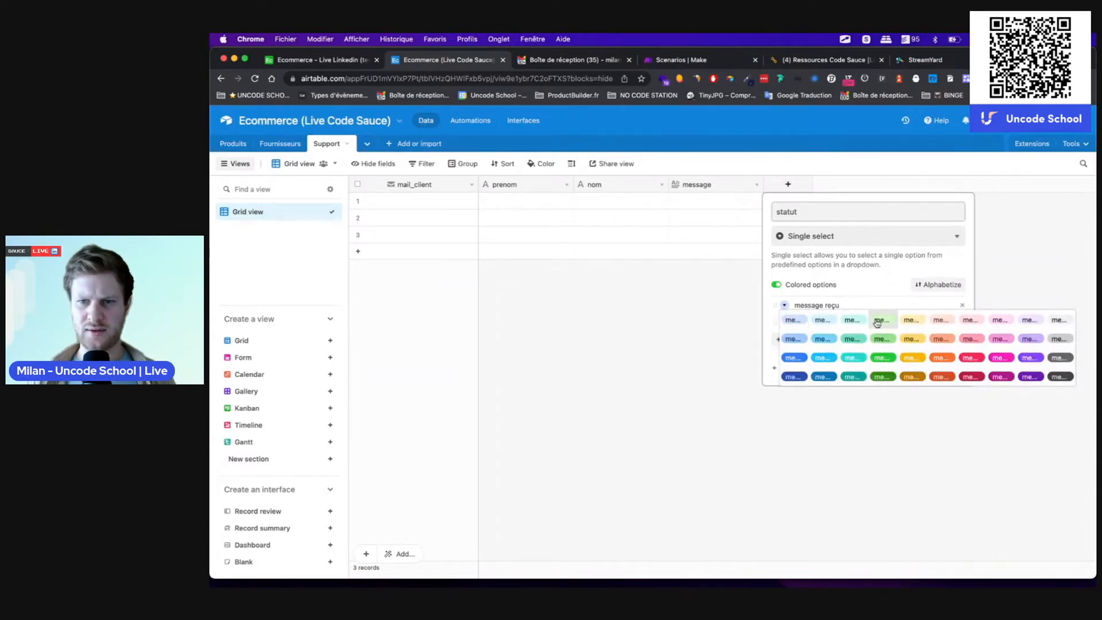
pyautogui.click(849, 323)
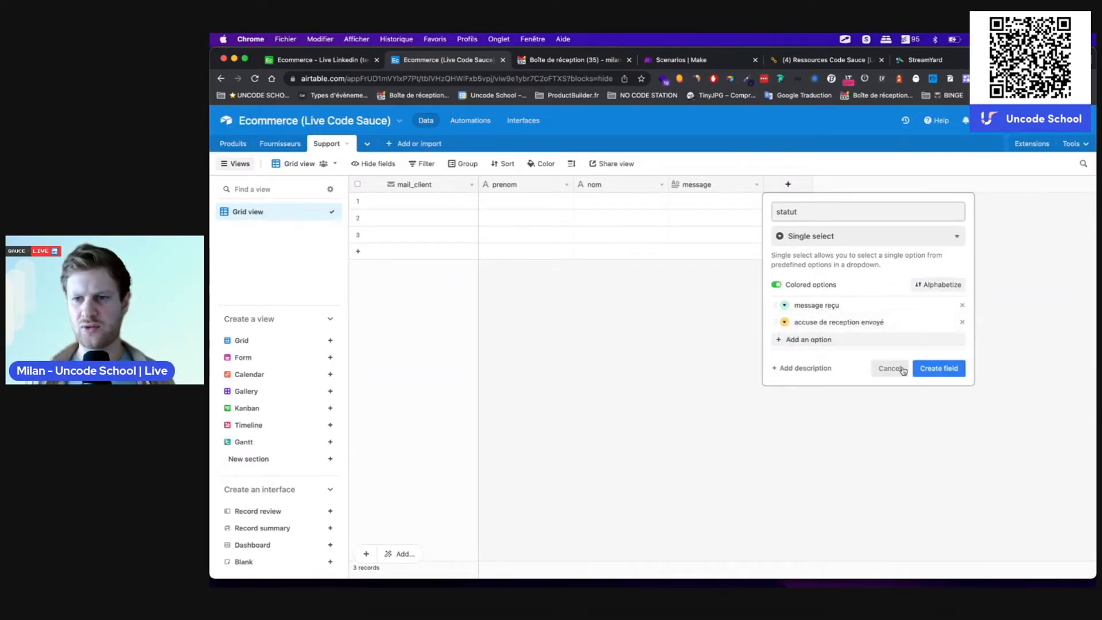
pyautogui.click(939, 370)
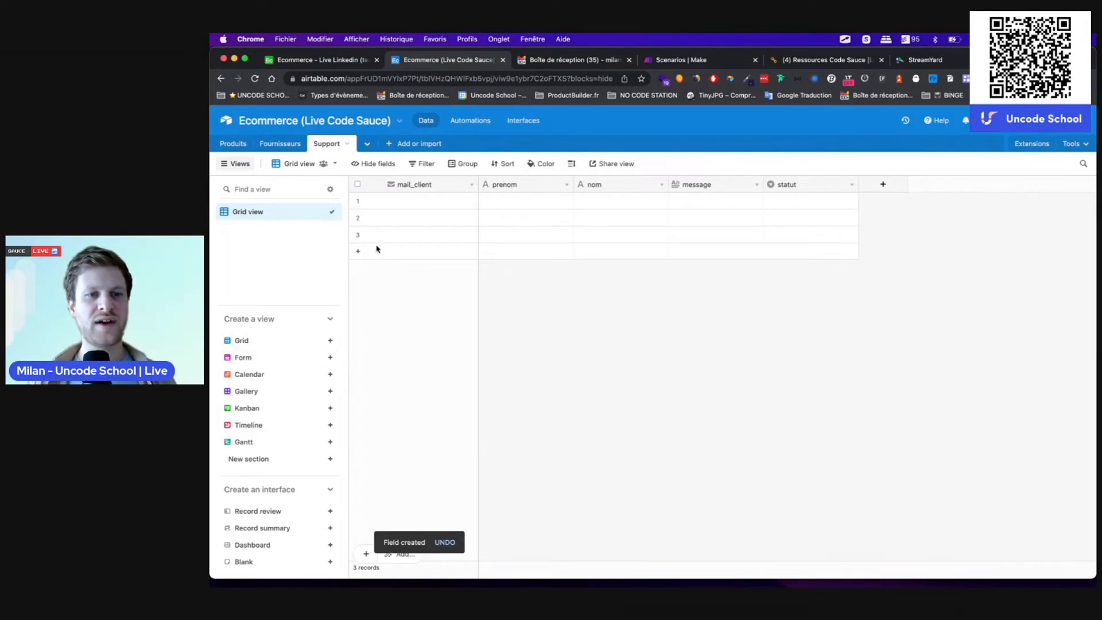
pyautogui.moveTo(246, 366)
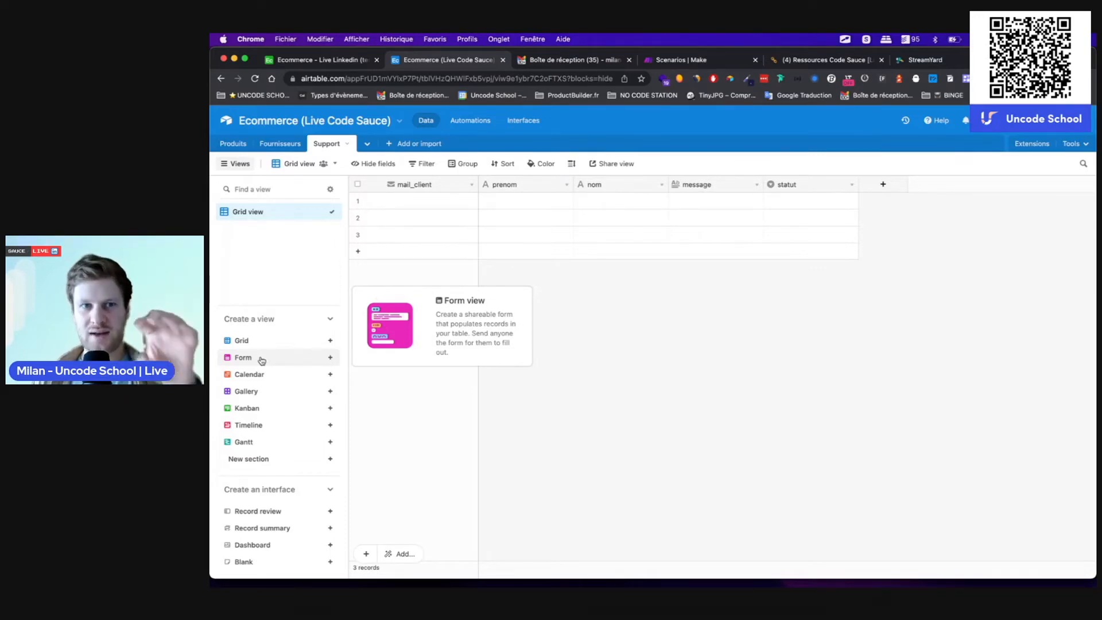
# Step: Create a form view named formulaire support for the Support table
pyautogui.click(260, 359)
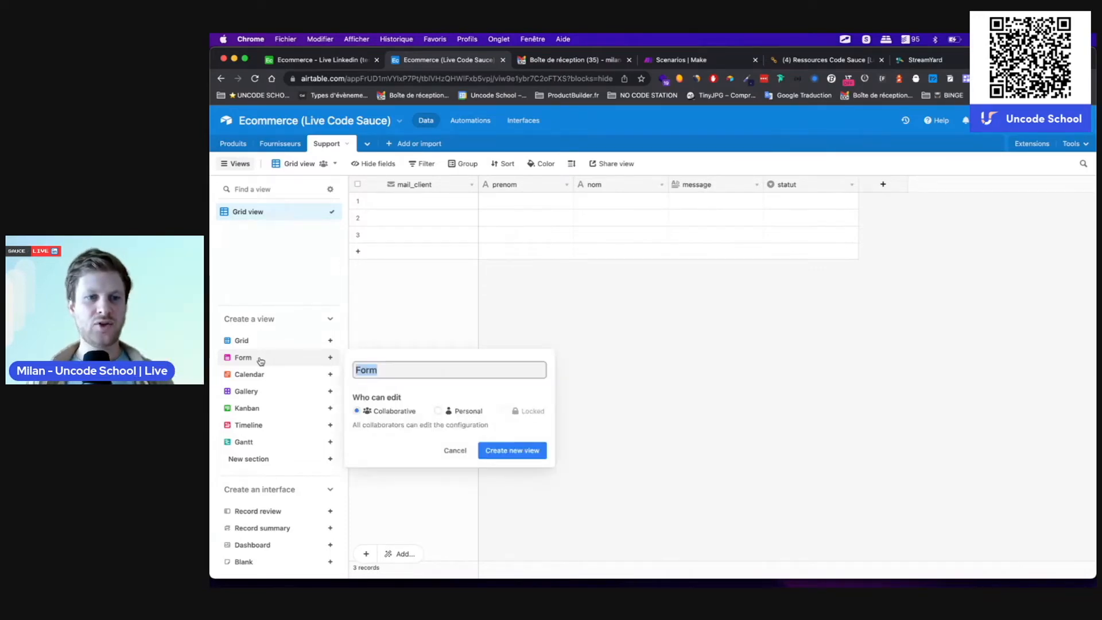
pyautogui.write('form')
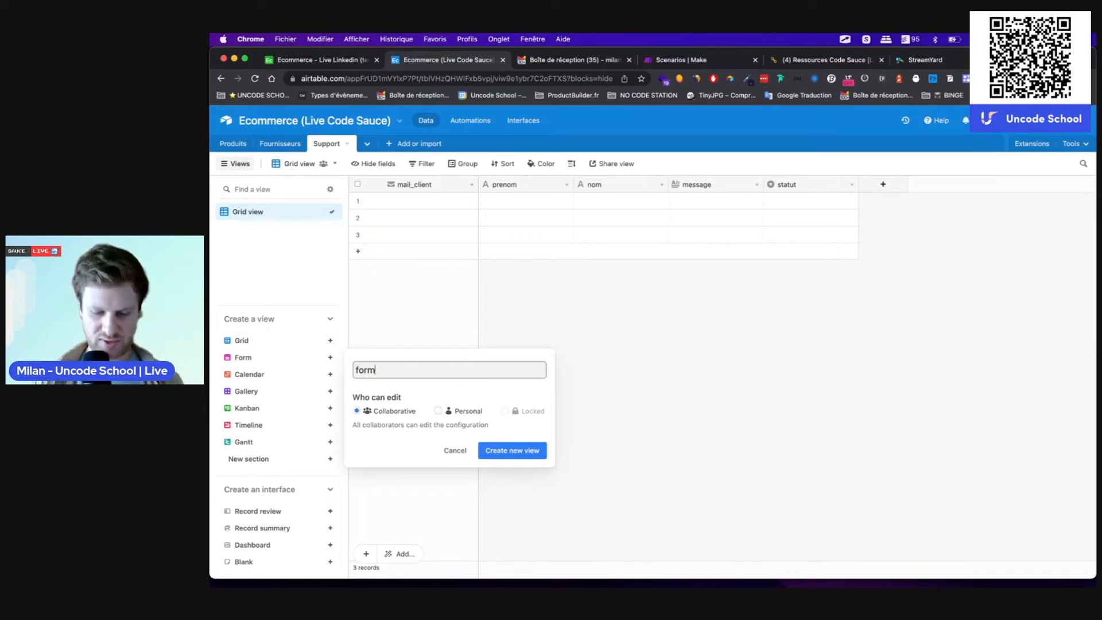
pyautogui.write('ulaire support')
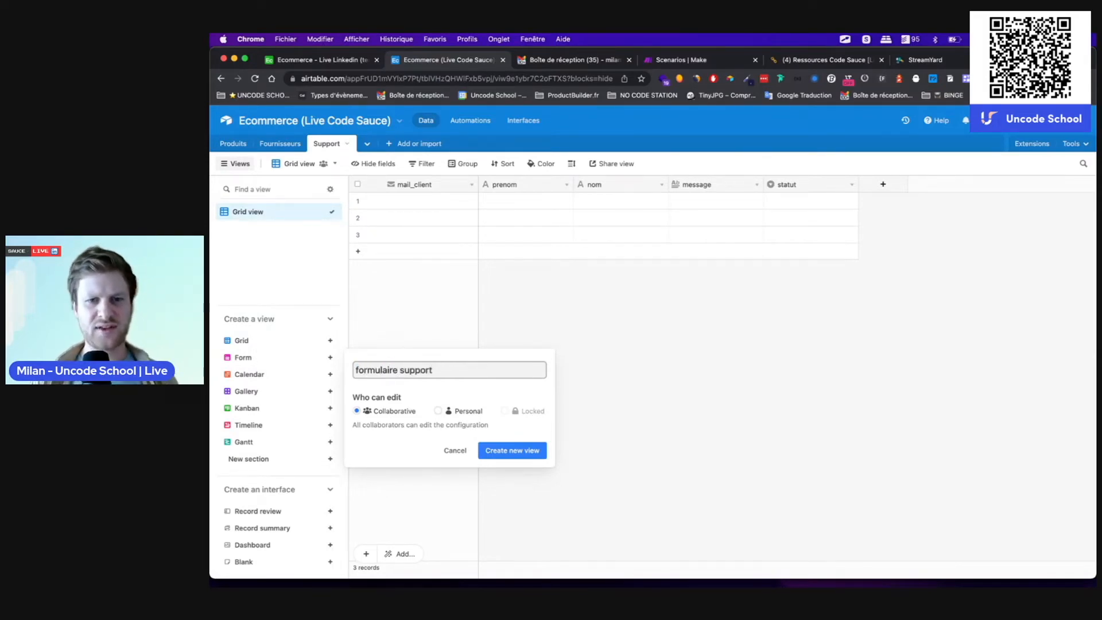
pyautogui.press('Return')
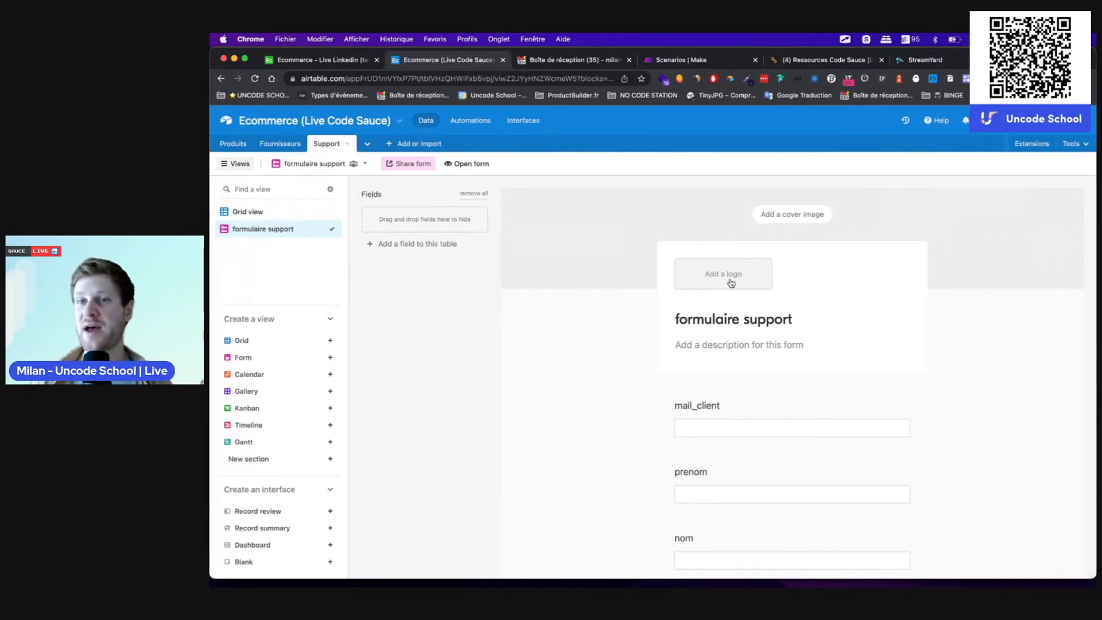
pyautogui.click(719, 348)
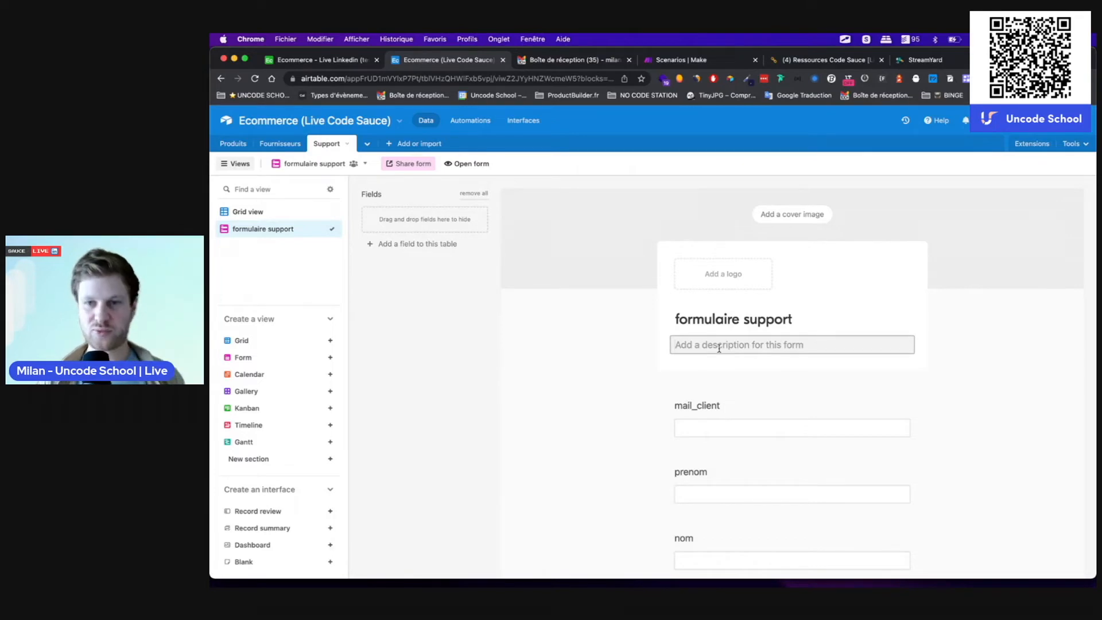
# Step: Capitalise the form title to Formulaire support and add the description 'Vous avez une question ?'
pyautogui.click(680, 323)
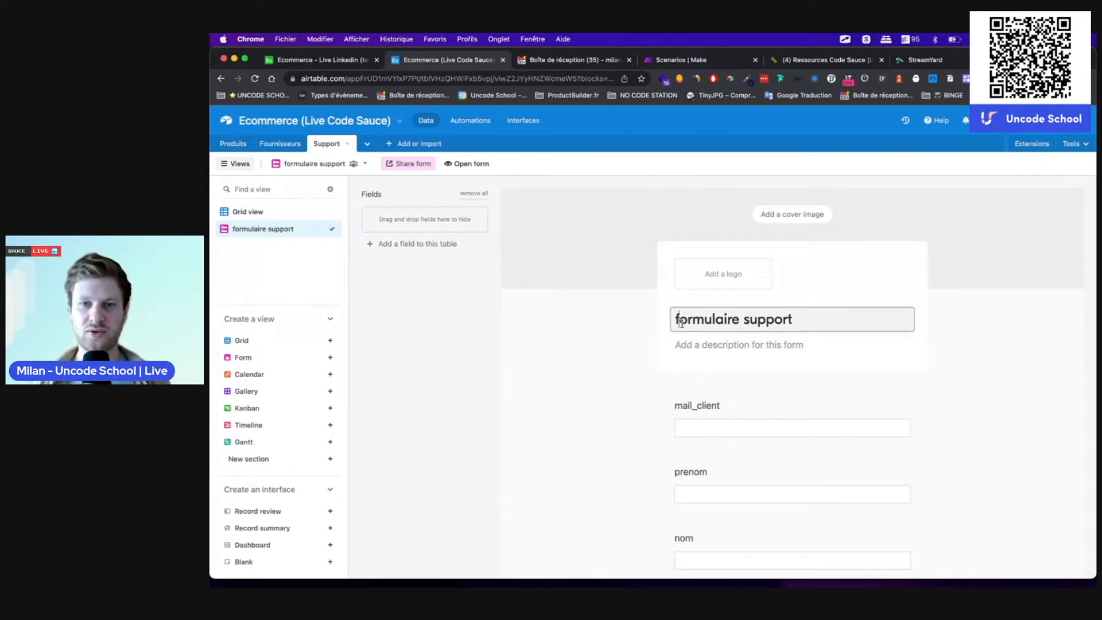
pyautogui.press('BackSpace')
pyautogui.write('F')
pyautogui.click(724, 347)
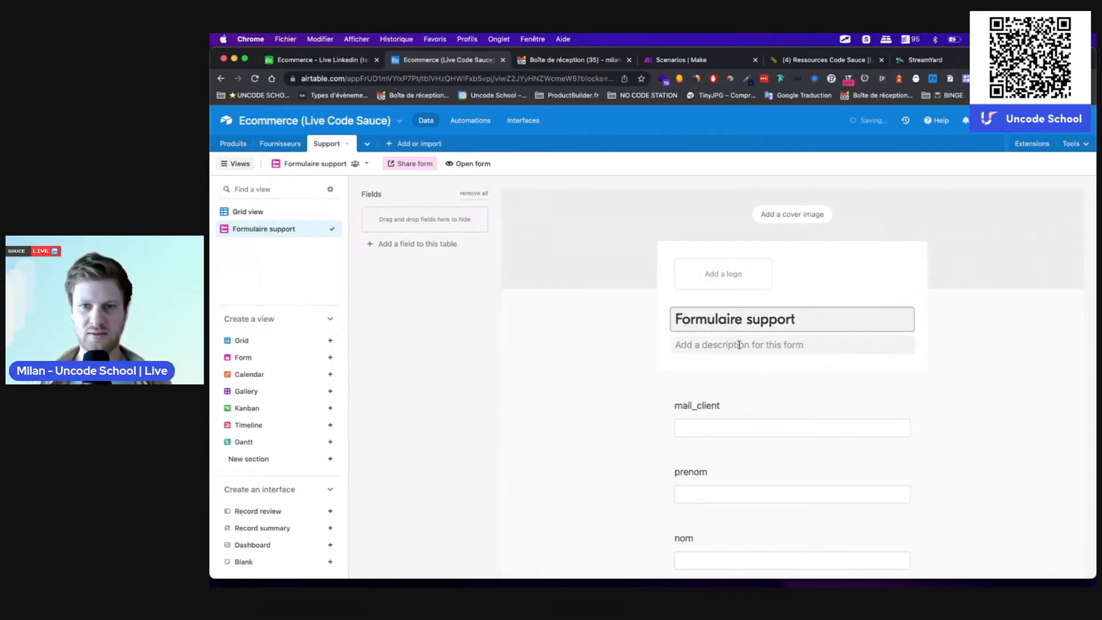
pyautogui.write('V')
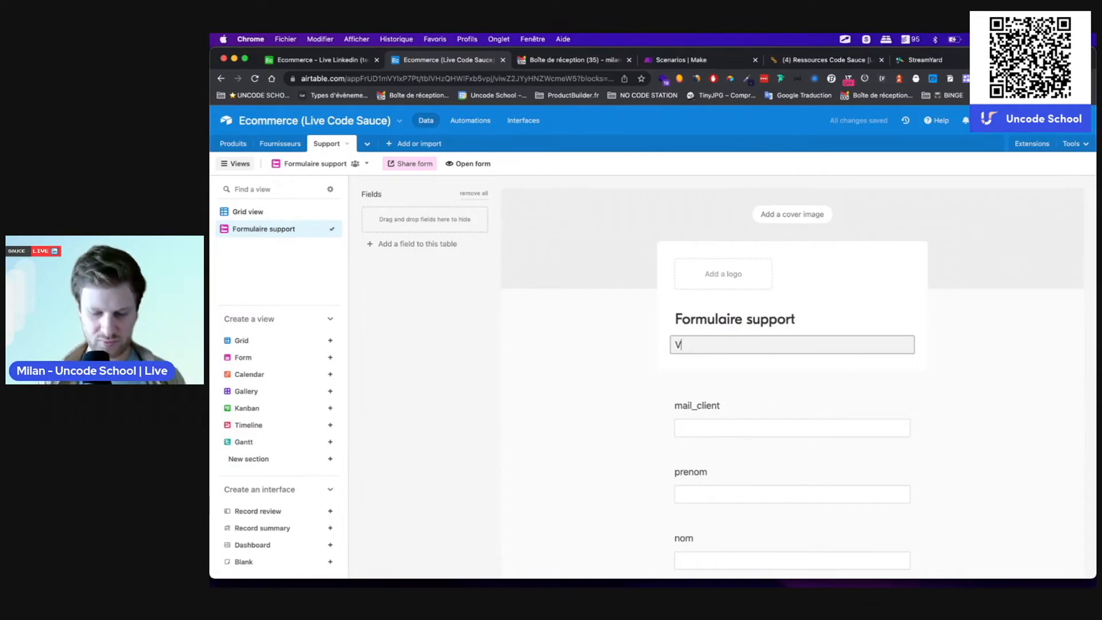
pyautogui.write('ous avez une question ?')
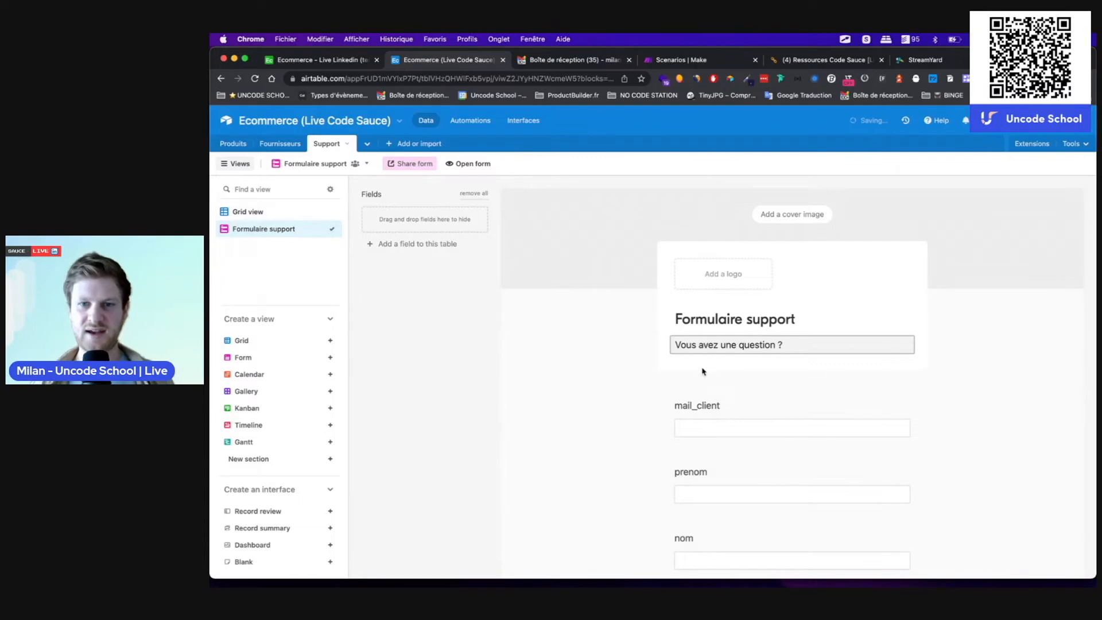
# Step: Go back to the grid and reopen the Formulaire support form to review its fields
pyautogui.scroll(-5, 705, 372)
pyautogui.scroll(2, 725, 299)
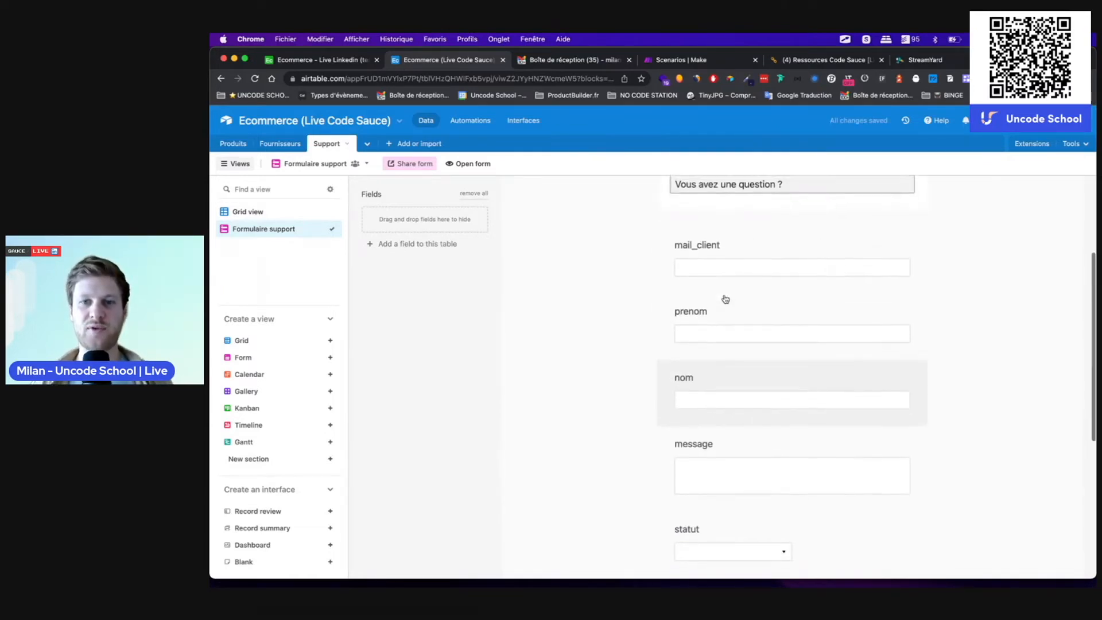
pyautogui.click(246, 211)
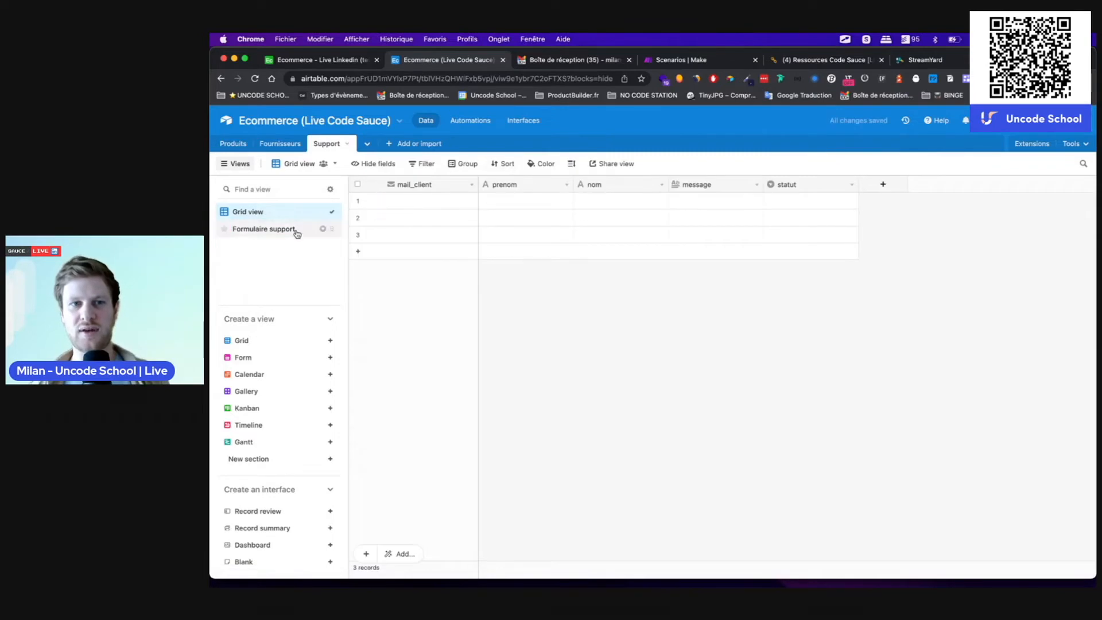
pyautogui.click(250, 229)
pyautogui.scroll(-4, 660, 383)
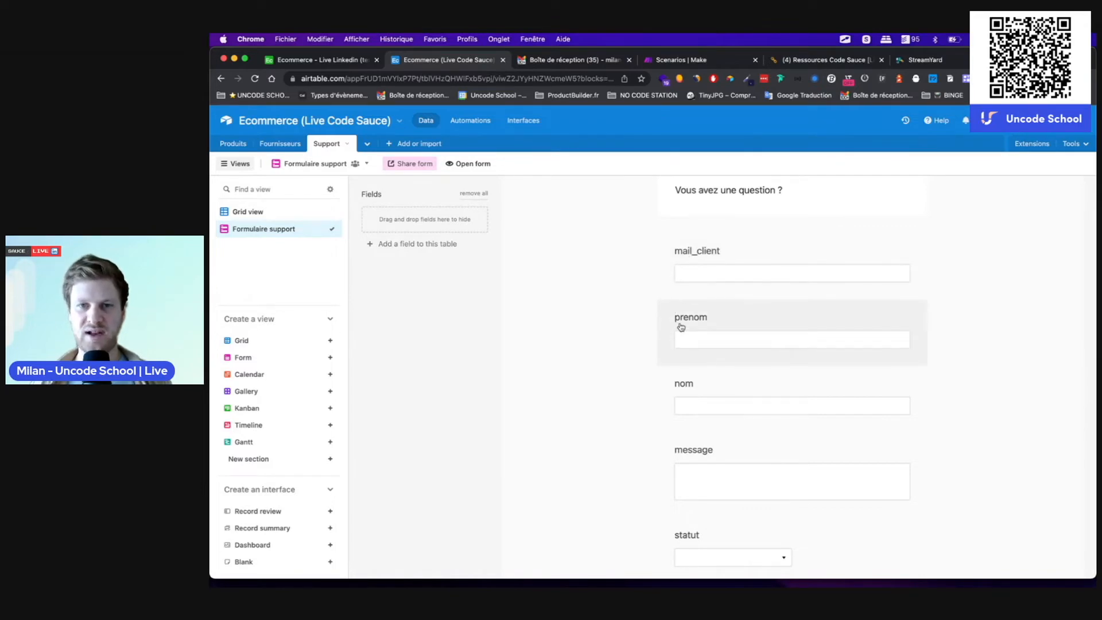
# Step: Move the prenom and nom fields above mail_client on the form
pyautogui.moveTo(668, 320); pyautogui.dragTo(665, 247)
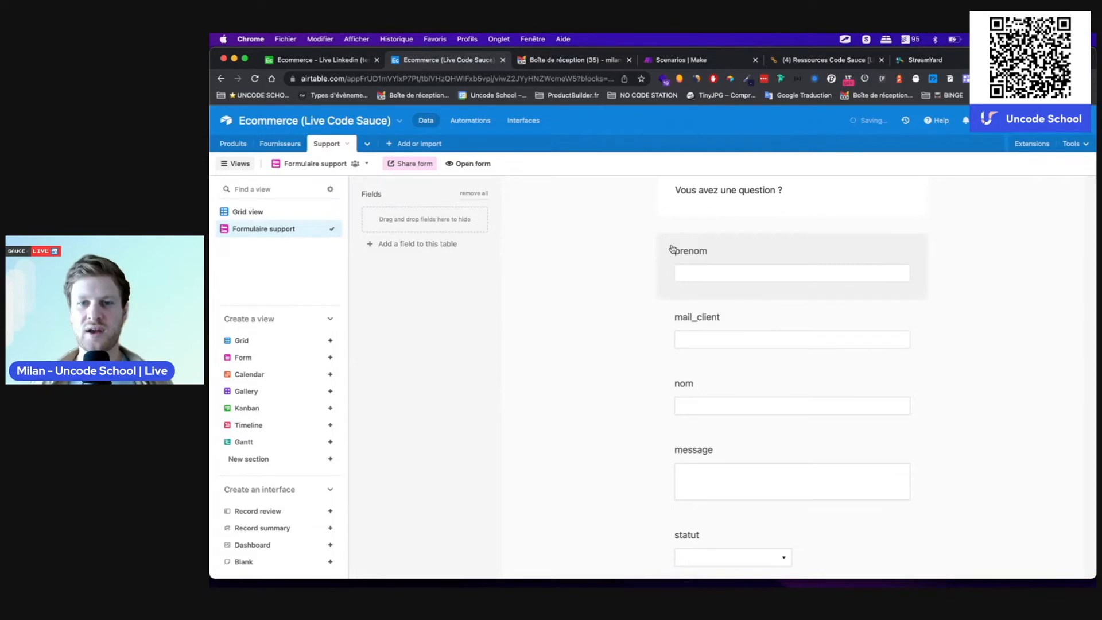
pyautogui.click(664, 389)
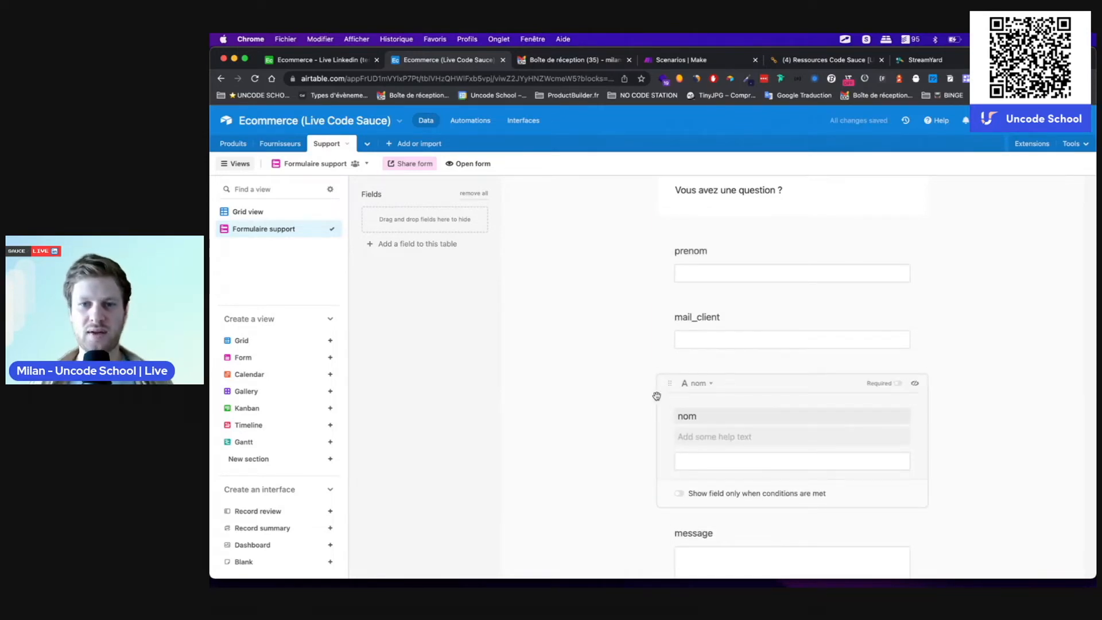
pyautogui.click(979, 345)
pyautogui.moveTo(668, 381); pyautogui.dragTo(666, 313)
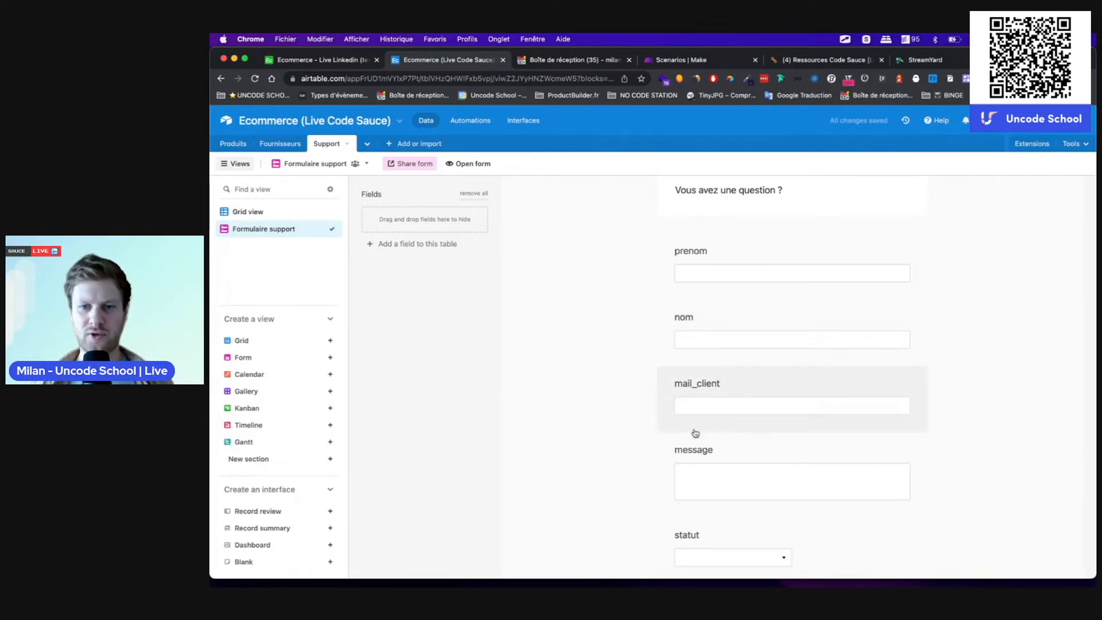
pyautogui.scroll(-3, 689, 447)
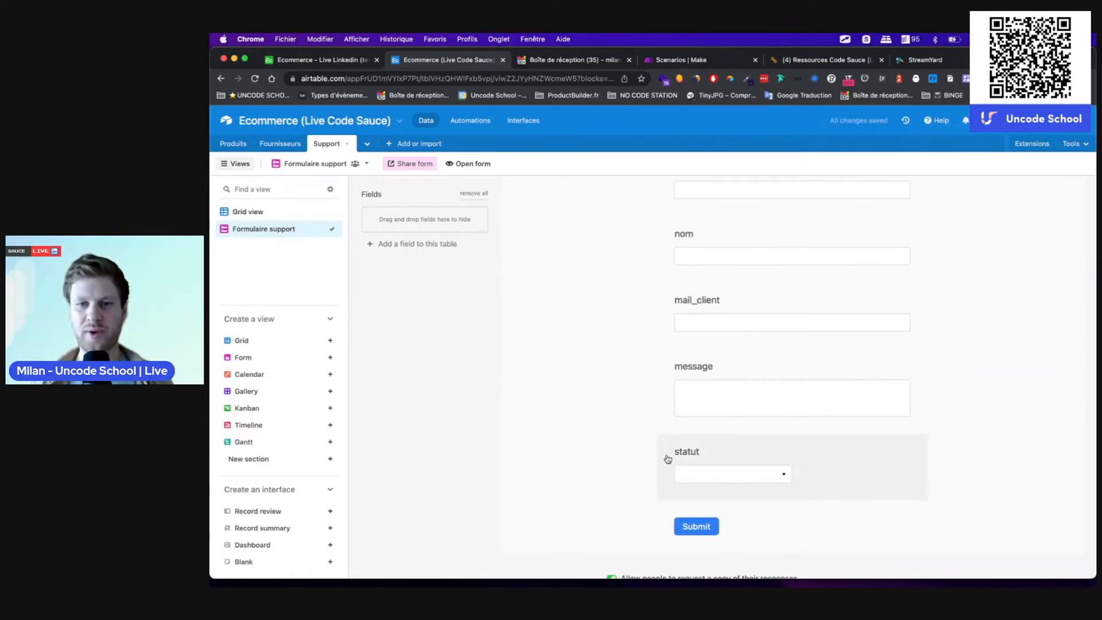
# Step: Hide the statut field from the form
pyautogui.moveTo(668, 459); pyautogui.dragTo(451, 229)
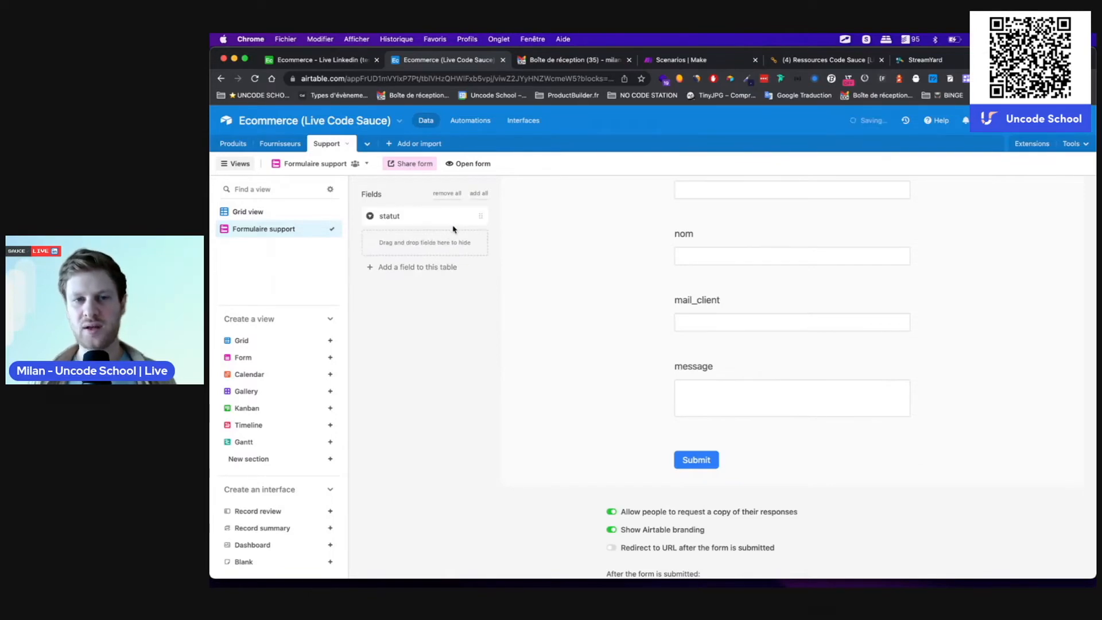
pyautogui.scroll(3, 671, 315)
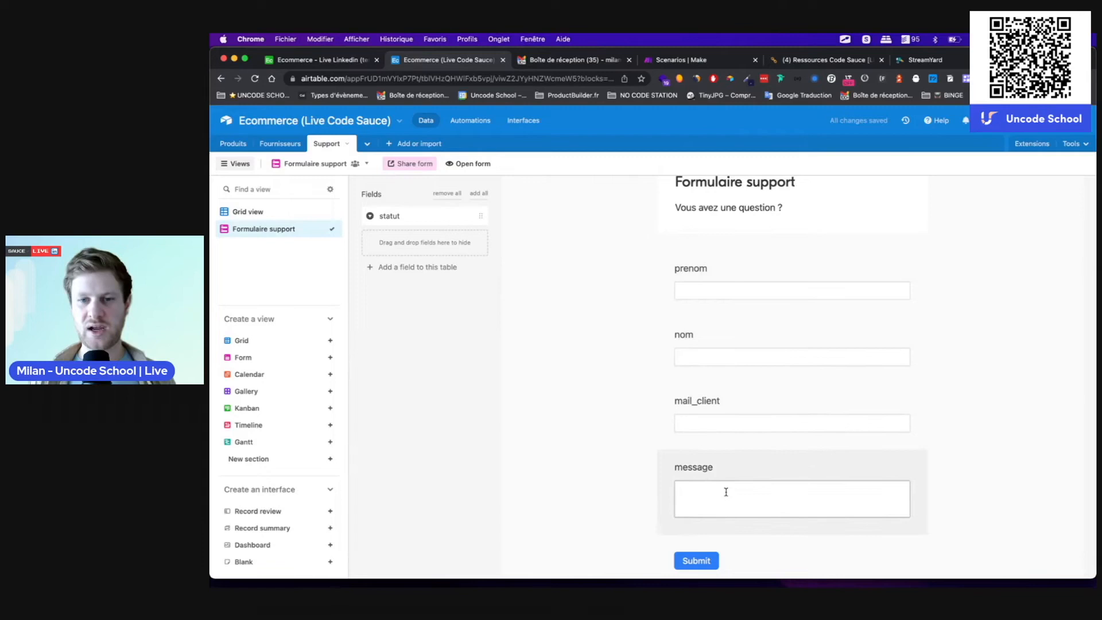
pyautogui.scroll(-5, 726, 493)
pyautogui.scroll(8, 729, 459)
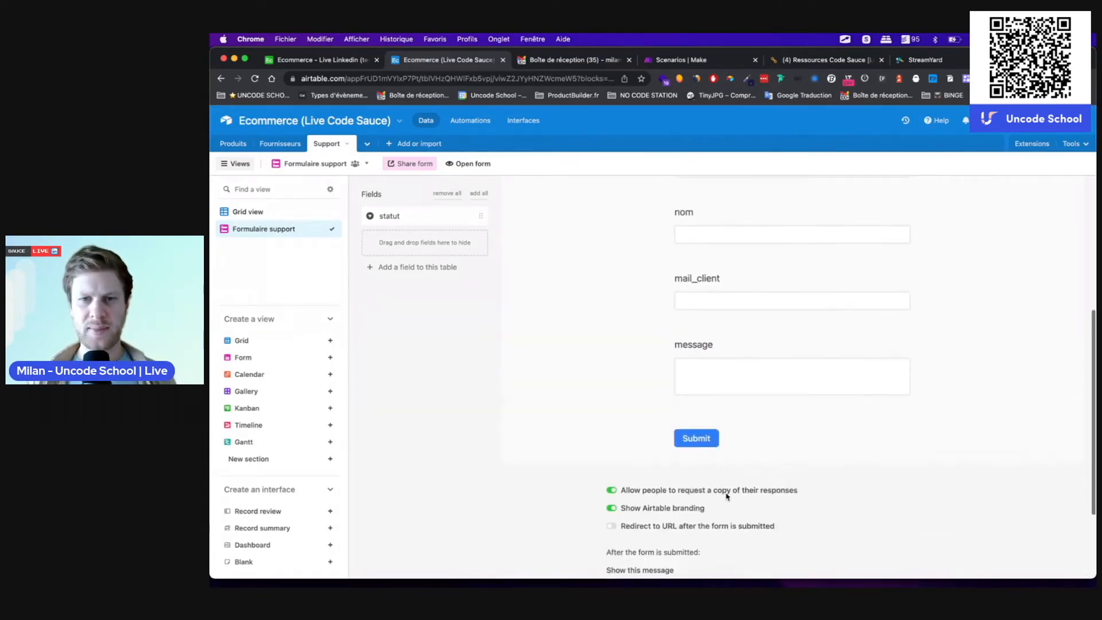
pyautogui.scroll(-2, 716, 349)
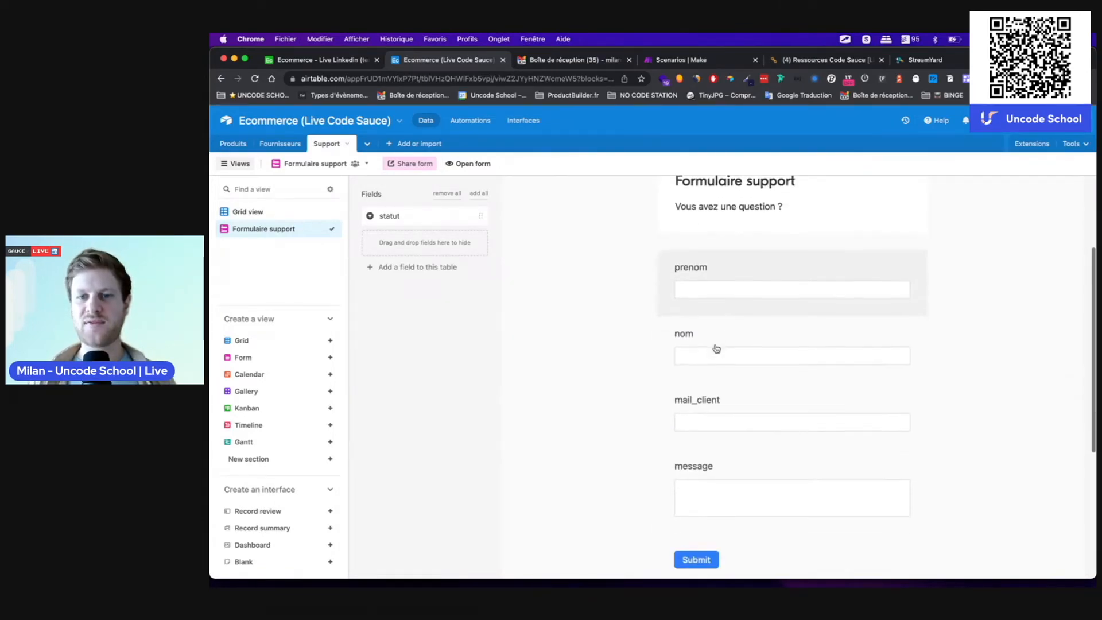
pyautogui.click(748, 263)
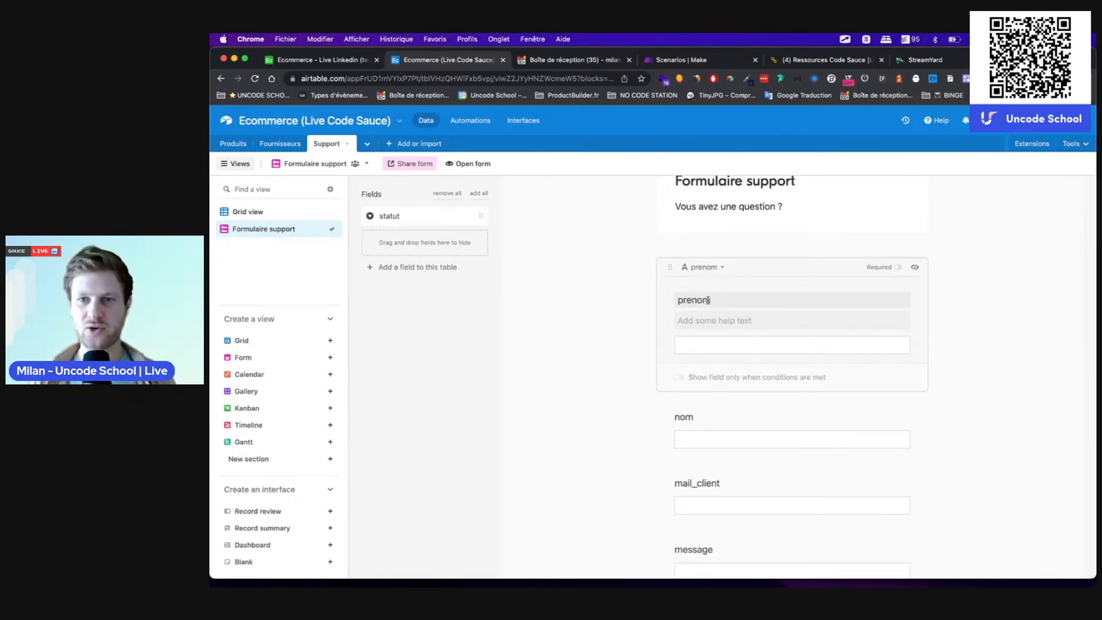
# Step: Label prenom 'Prénom' with help text 'mettez votre prénom', and make prenom and nom required
pyautogui.doubleClick(701, 300)
pyautogui.write('Prénom')
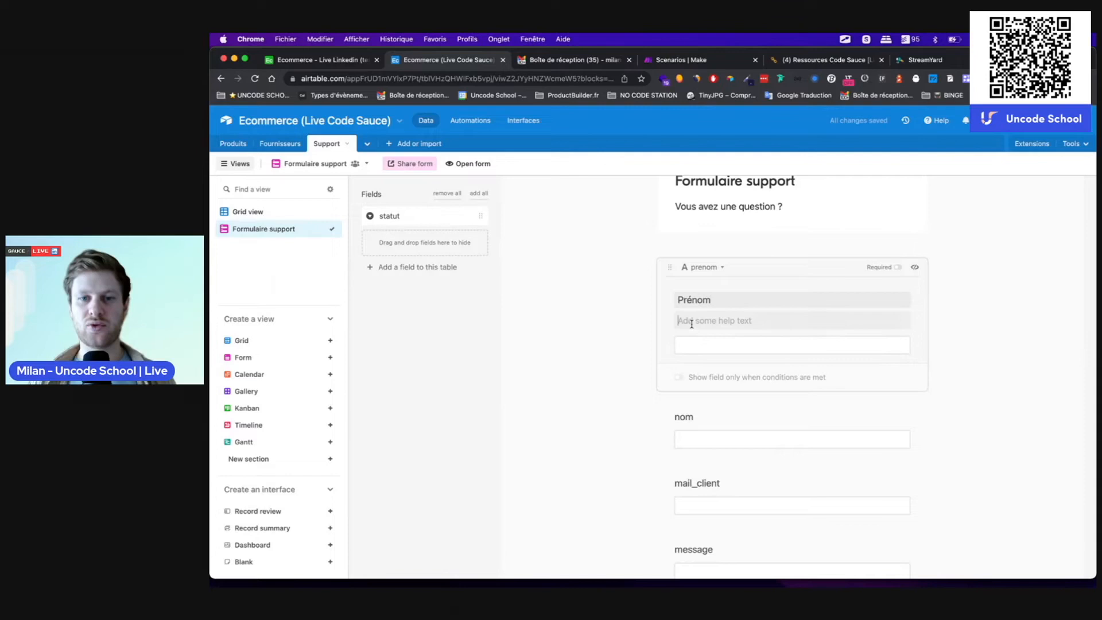
pyautogui.write('mettez votre prénom')
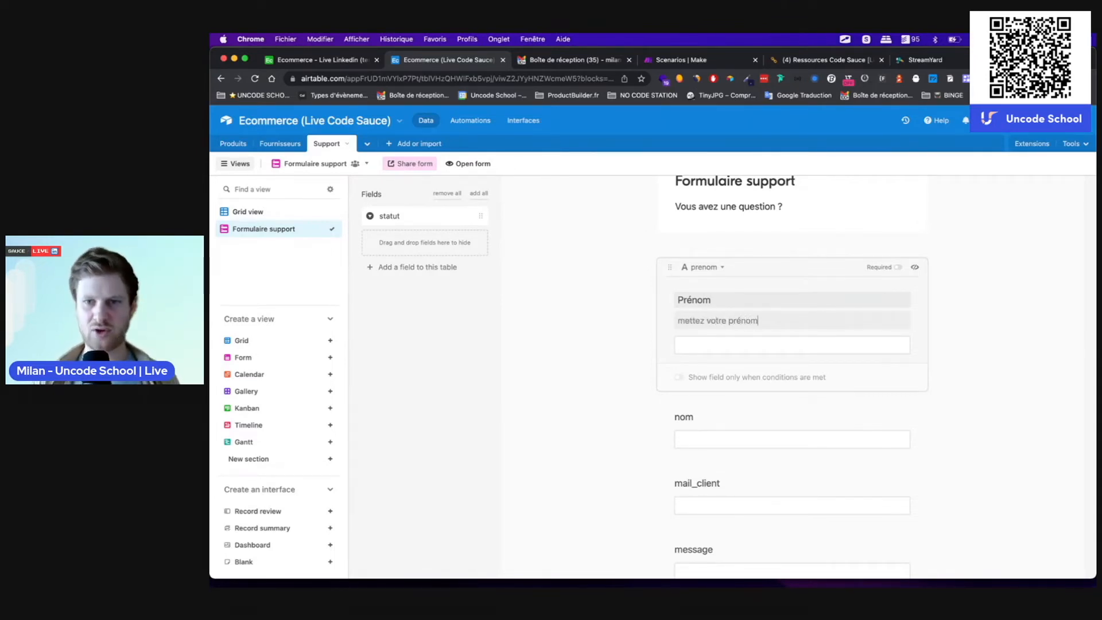
pyautogui.click(899, 270)
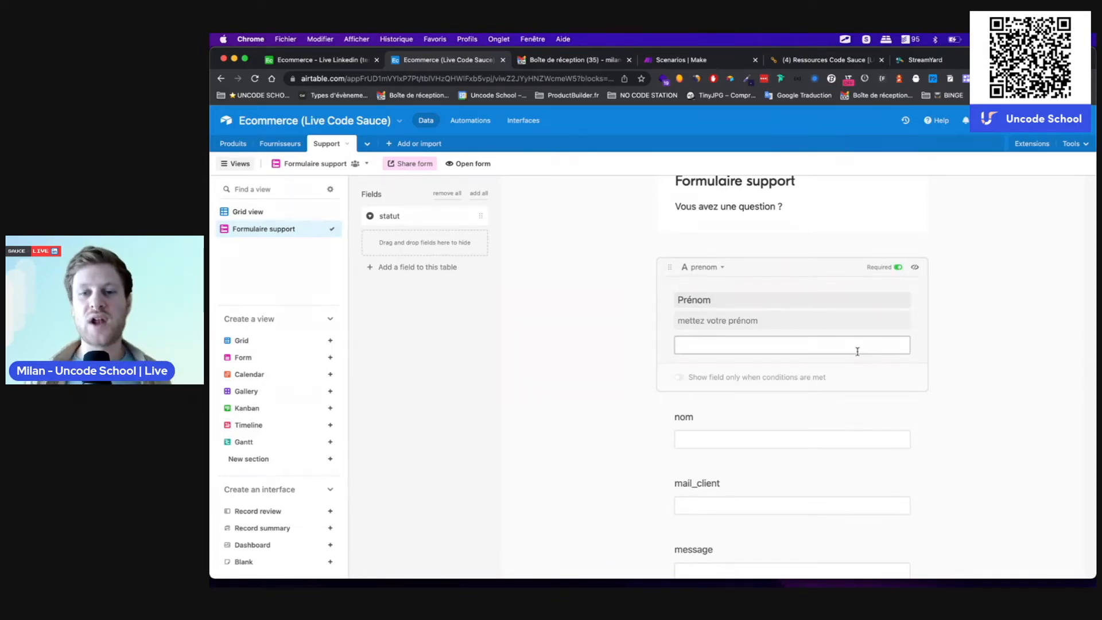
pyautogui.click(792, 416)
pyautogui.click(898, 346)
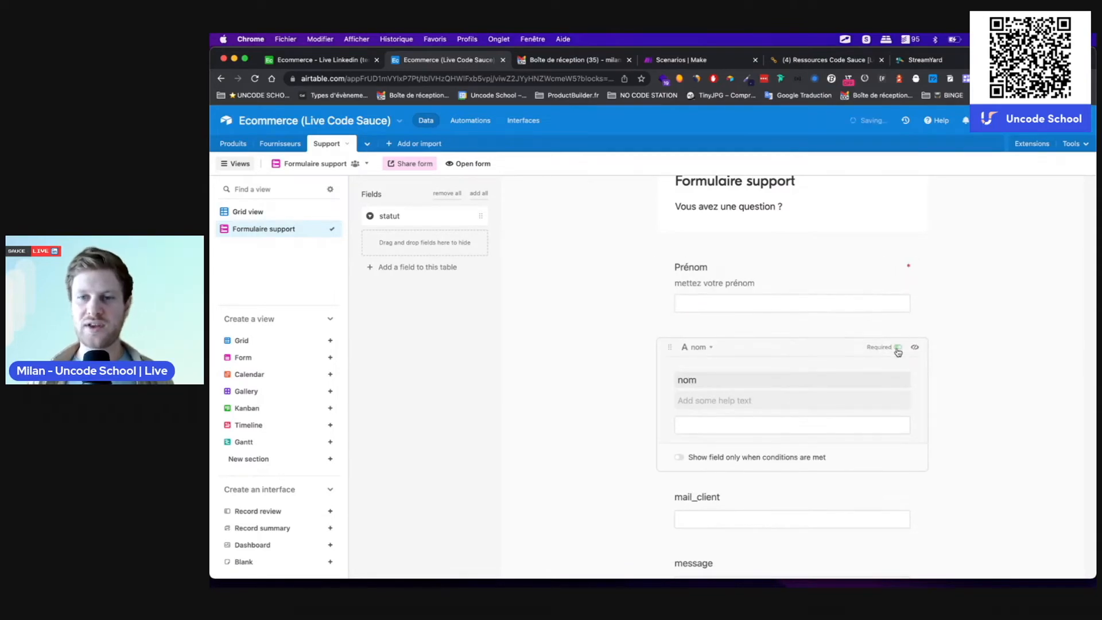
pyautogui.click(976, 374)
pyautogui.scroll(-3, 864, 427)
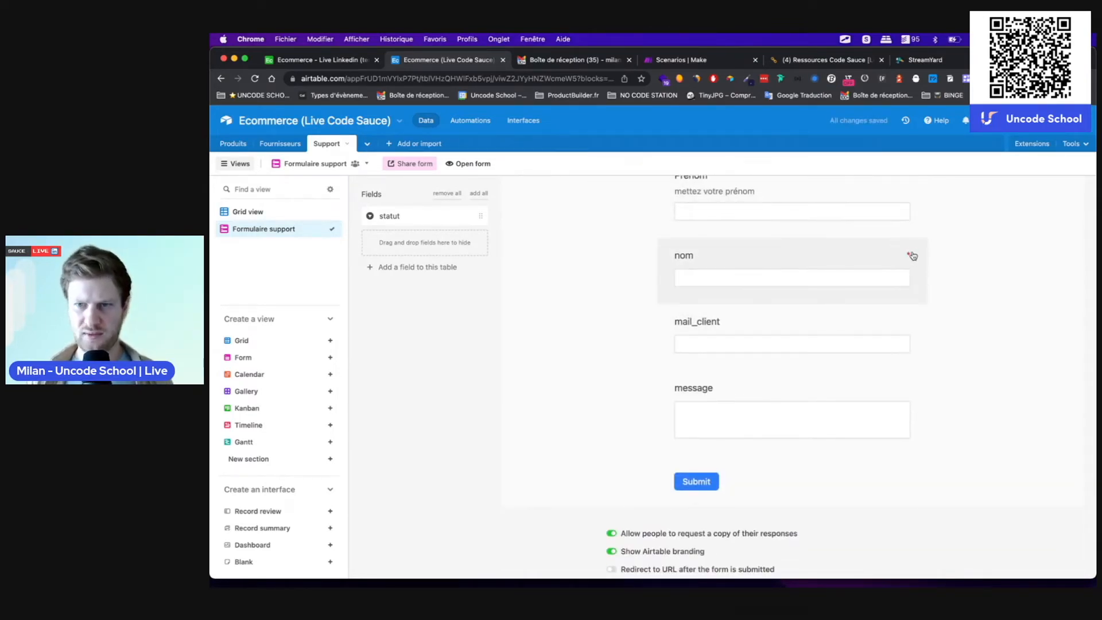
# Step: Relabel mail_client as 'Votre mail' and make it required
pyautogui.click(842, 331)
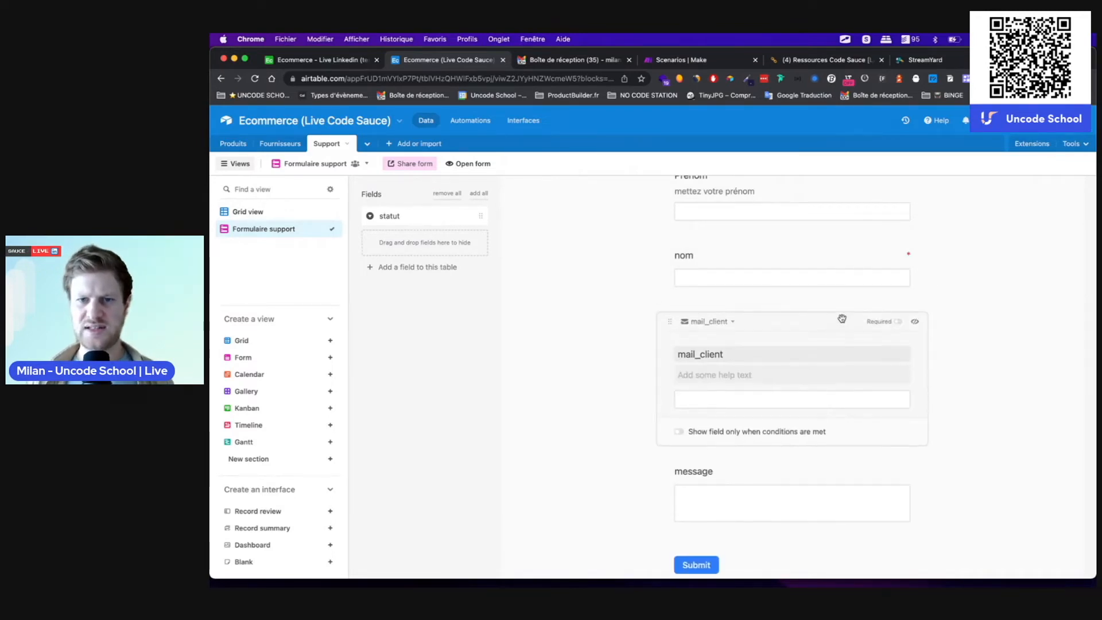
pyautogui.doubleClick(746, 351)
pyautogui.write('Votr')
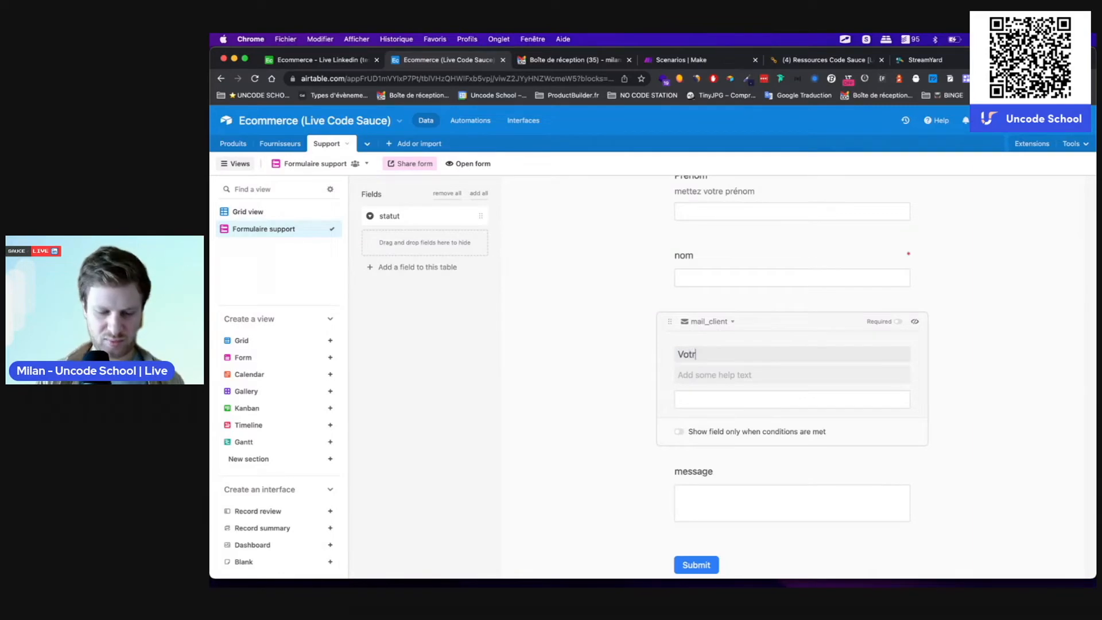
pyautogui.write('e mail')
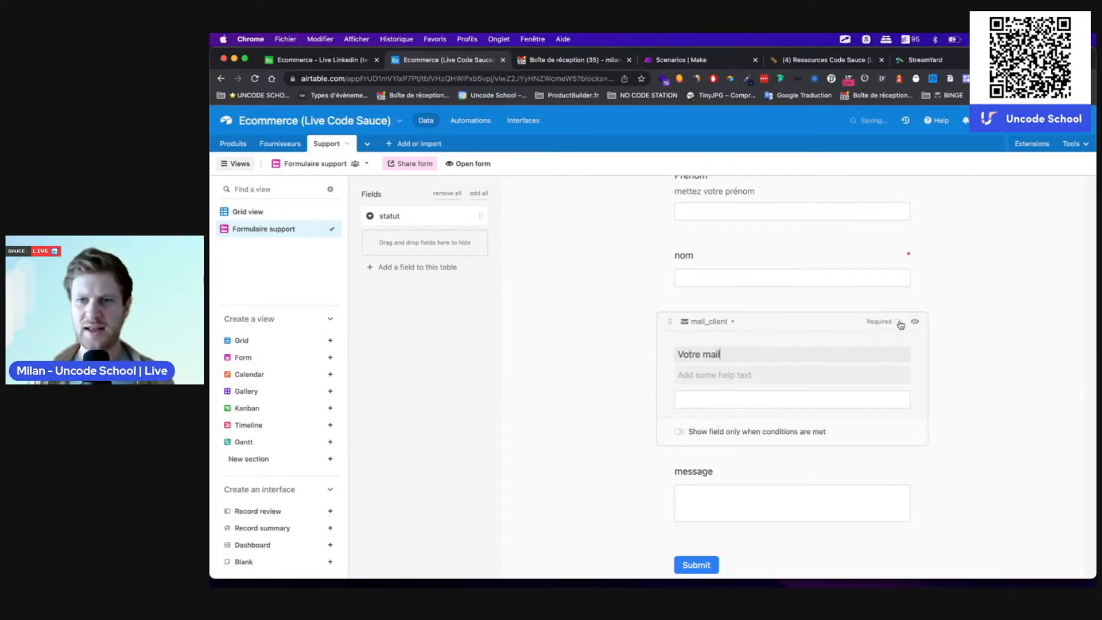
pyautogui.click(900, 324)
pyautogui.click(996, 364)
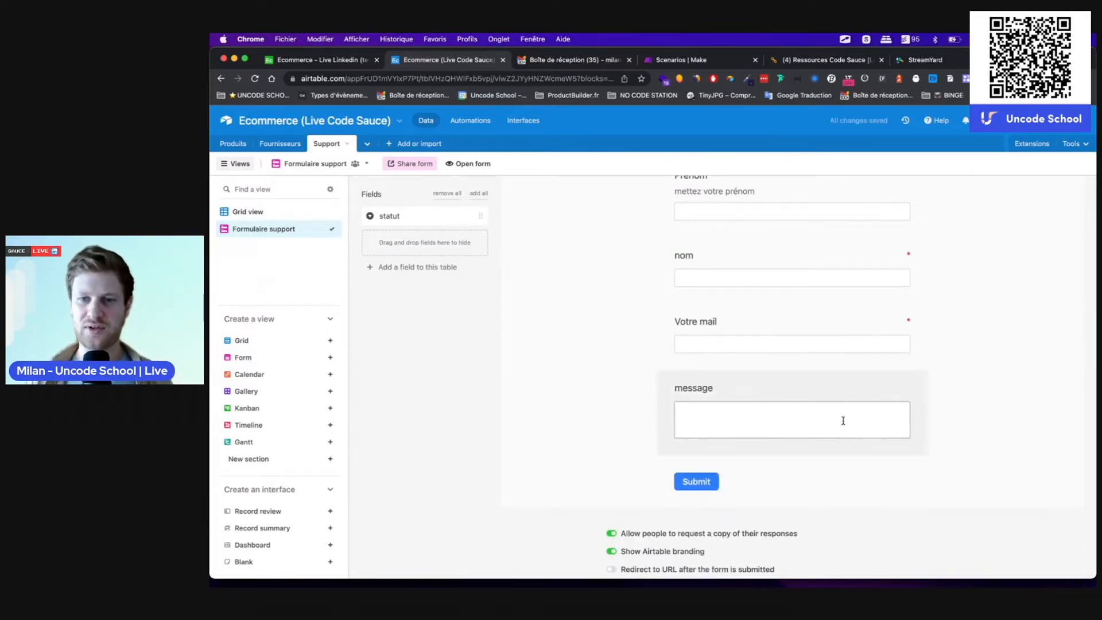
# Step: Make the message field required and capitalise its label to 'Message'
pyautogui.click(879, 392)
pyautogui.click(898, 389)
pyautogui.press('BackSpace')
pyautogui.write('M')
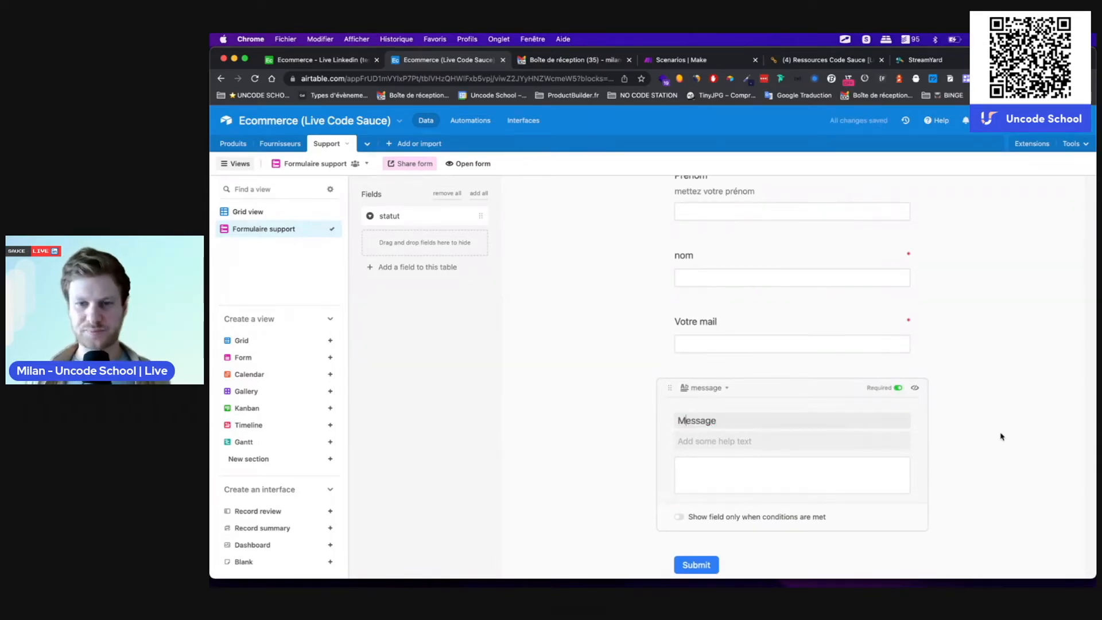
pyautogui.click(1001, 436)
pyautogui.click(809, 385)
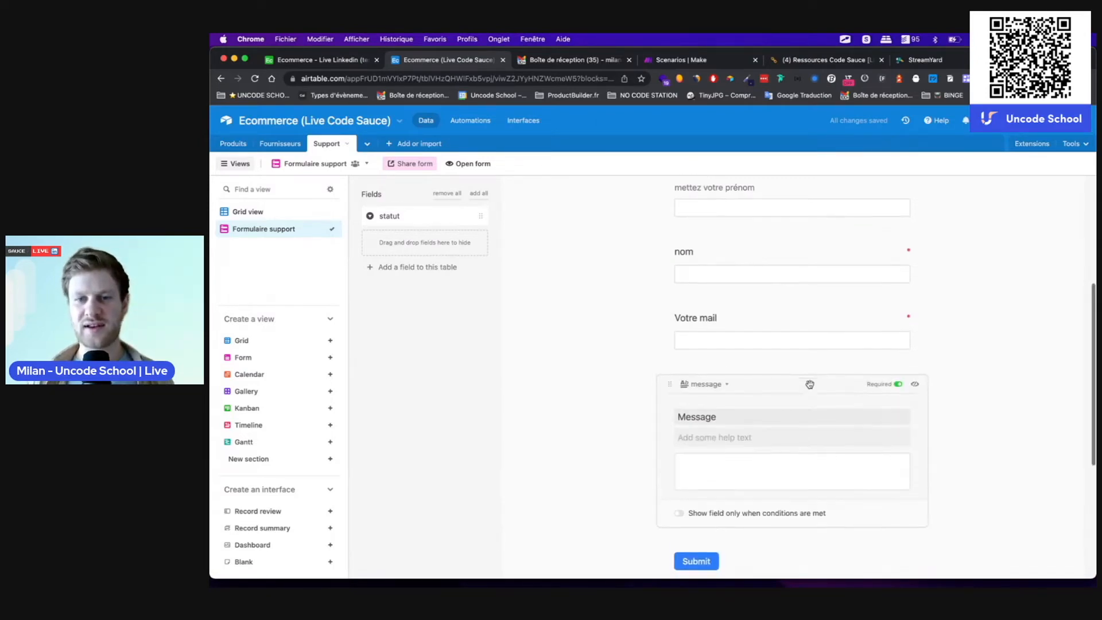
pyautogui.scroll(-5, 809, 384)
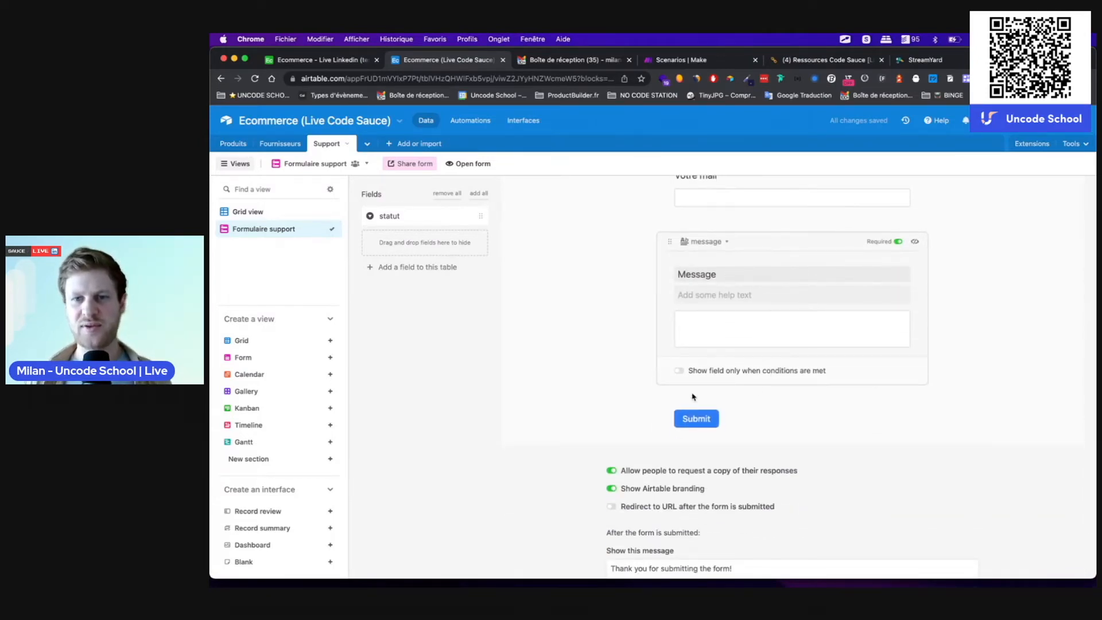
pyautogui.click(616, 317)
# Step: Hide Airtable branding, set the confirmation to 'Merci de nous avoir écrit !', enable Submit another response
pyautogui.scroll(3, 712, 277)
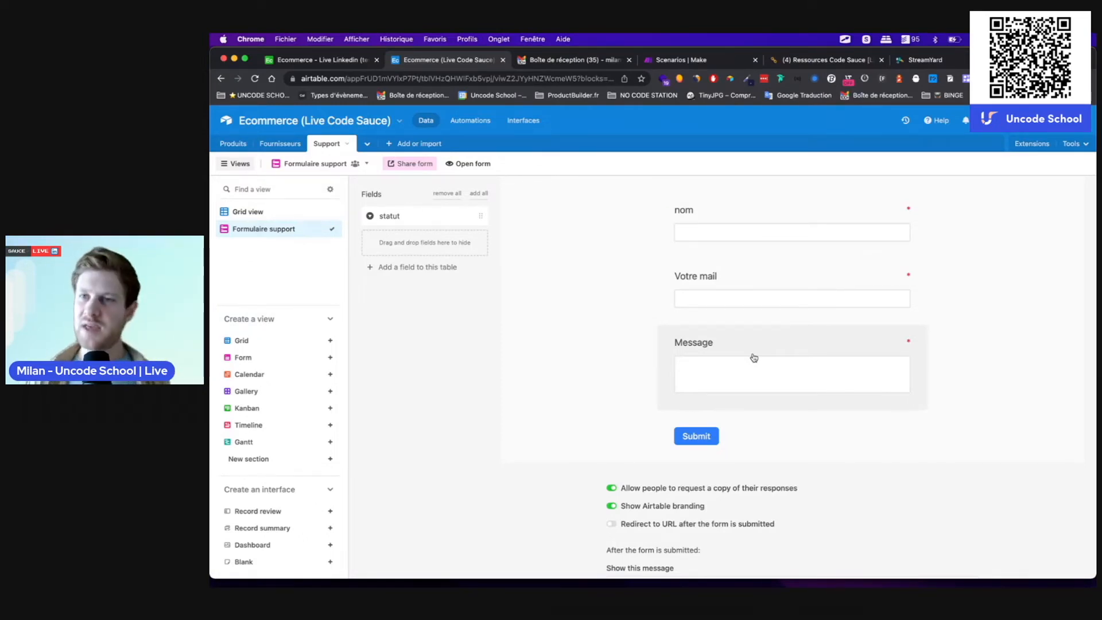
pyautogui.scroll(-2, 939, 385)
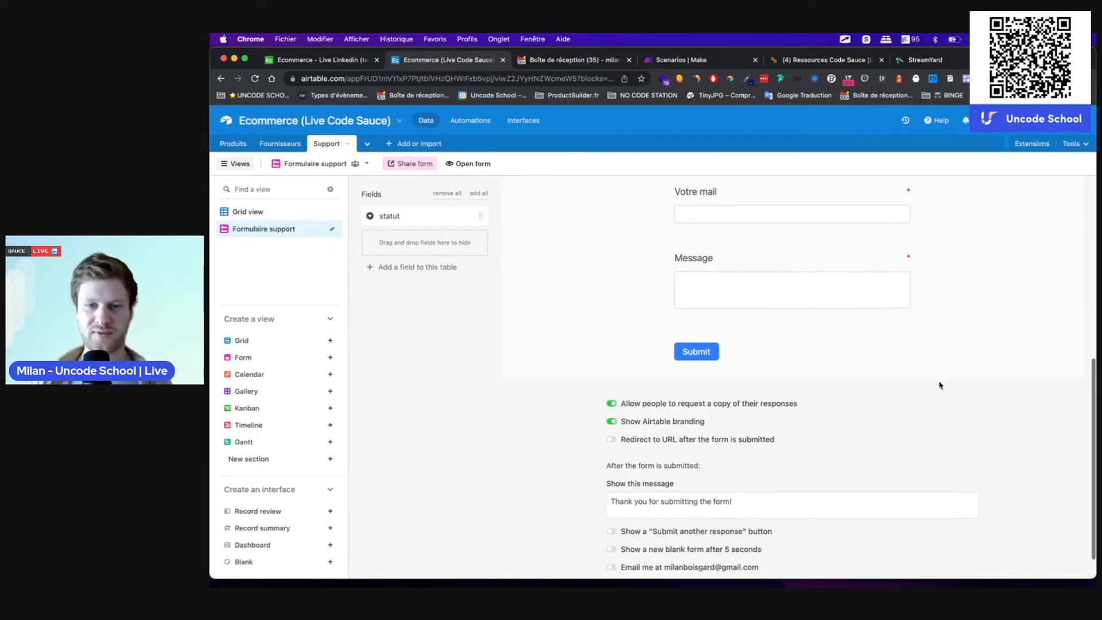
pyautogui.click(612, 424)
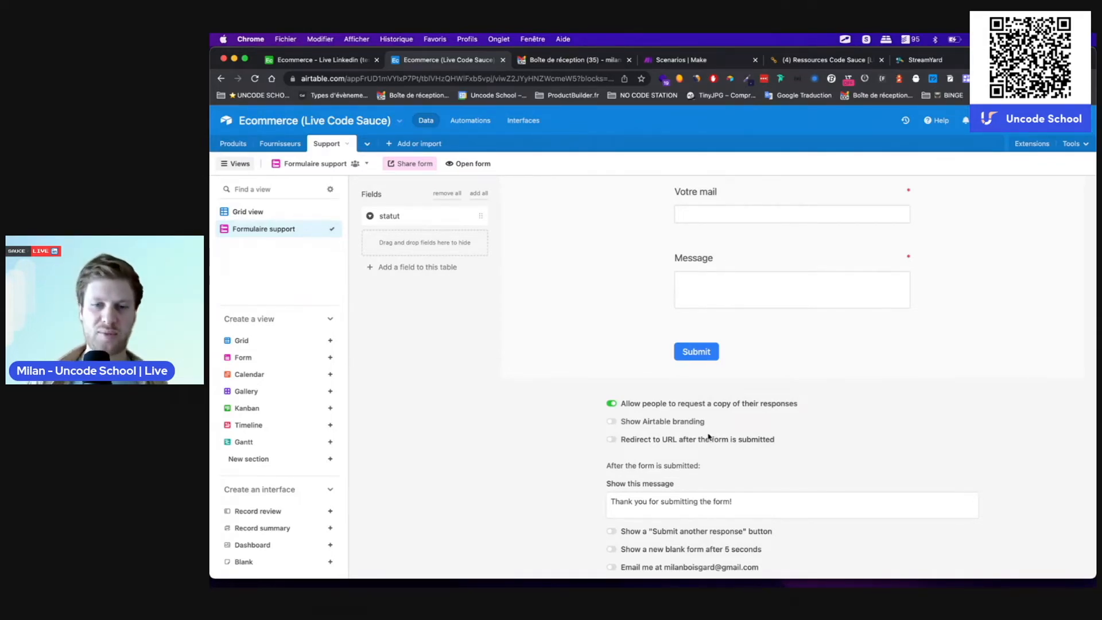
pyautogui.scroll(-1, 711, 430)
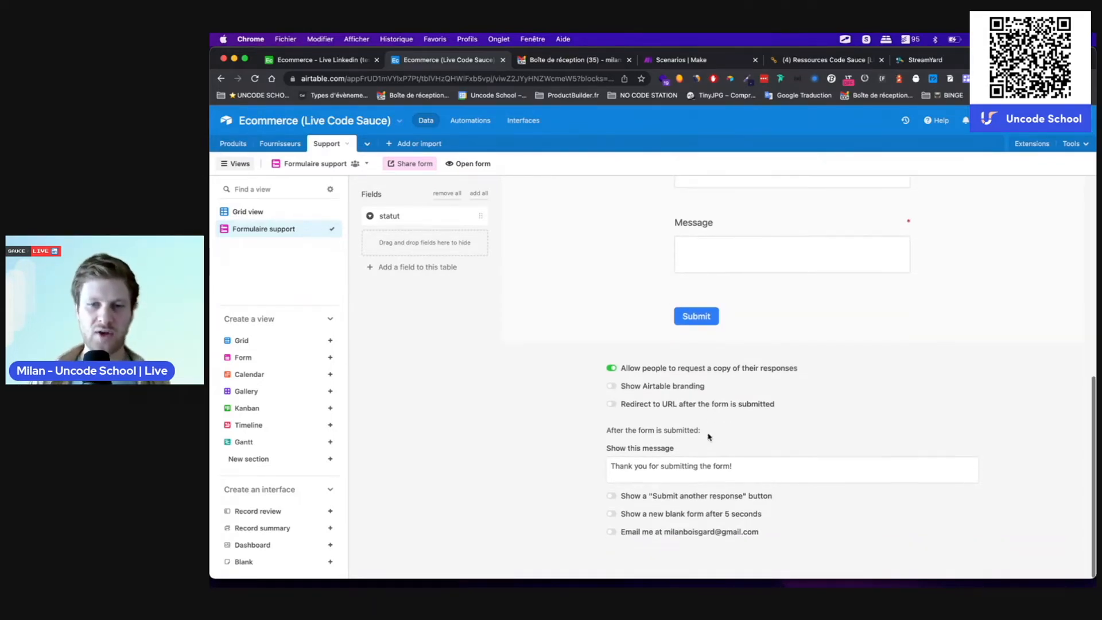
pyautogui.tripleClick(640, 467)
pyautogui.write('Merci de nous avoir écrit !')
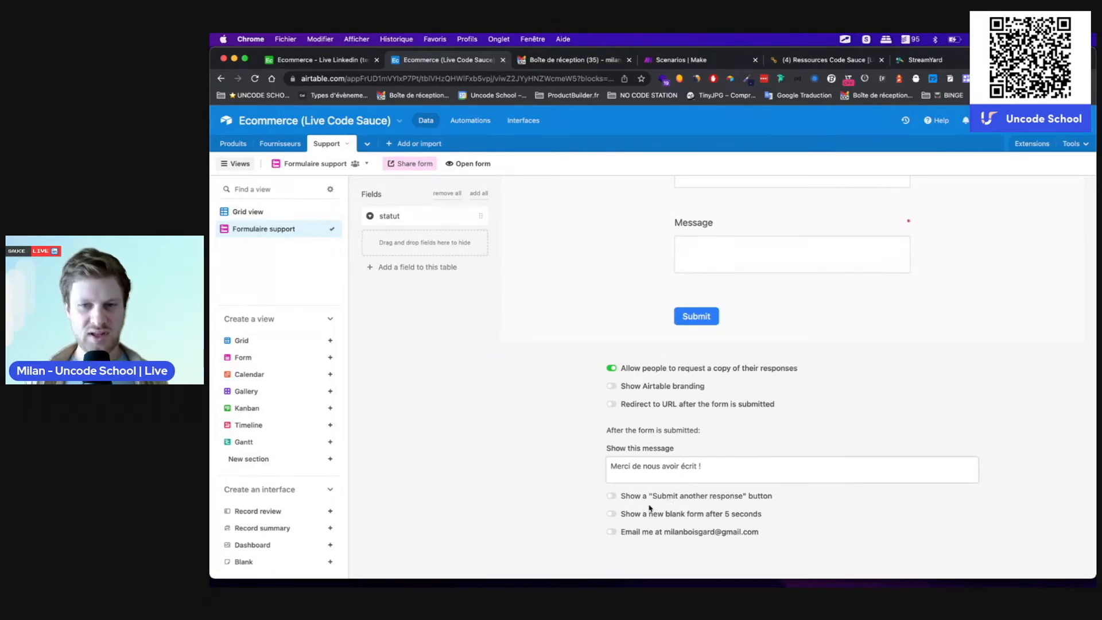
pyautogui.click(612, 497)
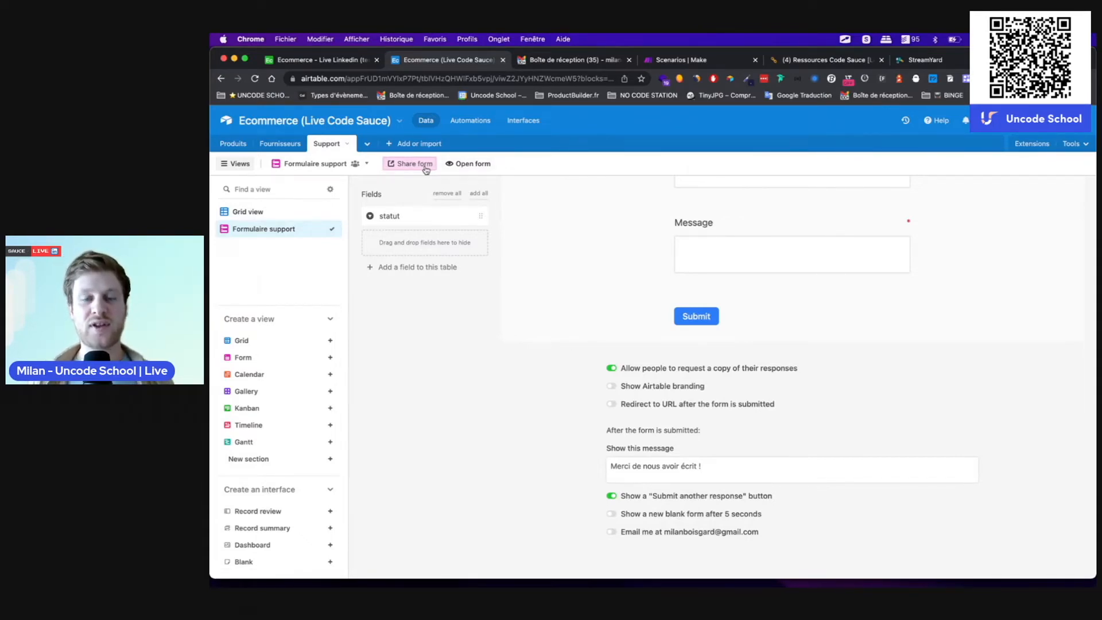
# Step: Select the Formulaire support form's private share link, then close the sharing popover
pyautogui.scroll(10, 665, 311)
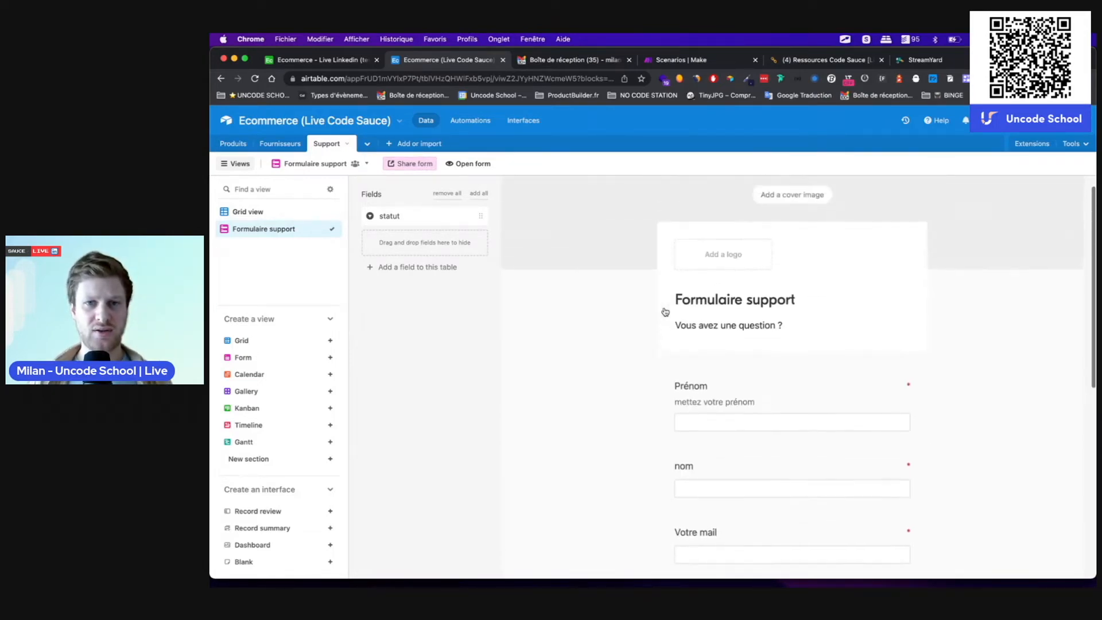
pyautogui.scroll(2, 665, 312)
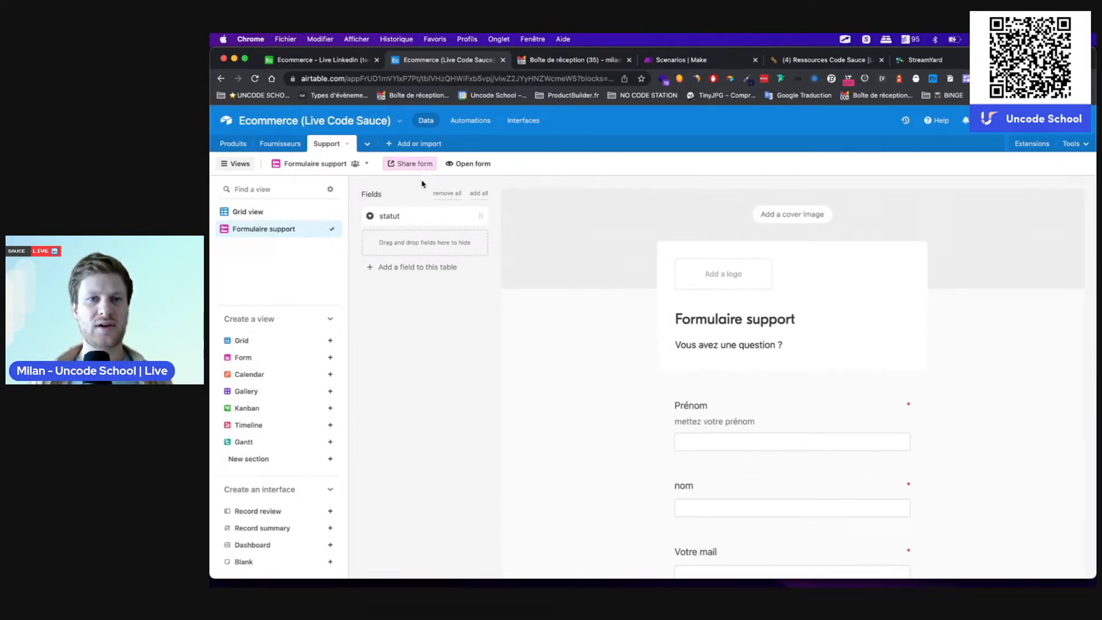
pyautogui.click(412, 167)
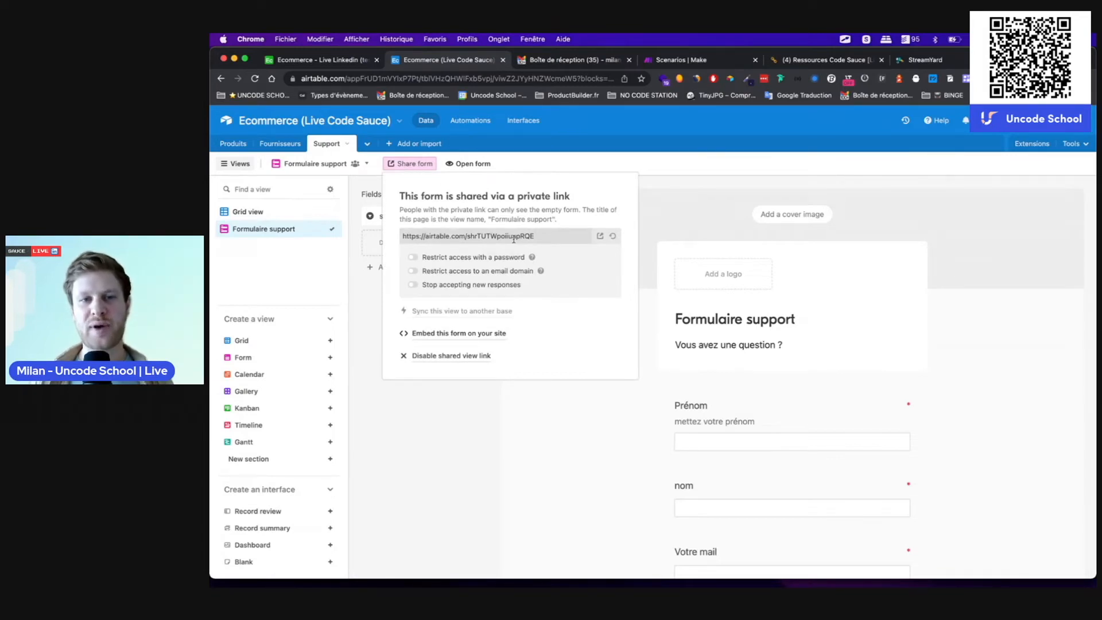
pyautogui.click(545, 237)
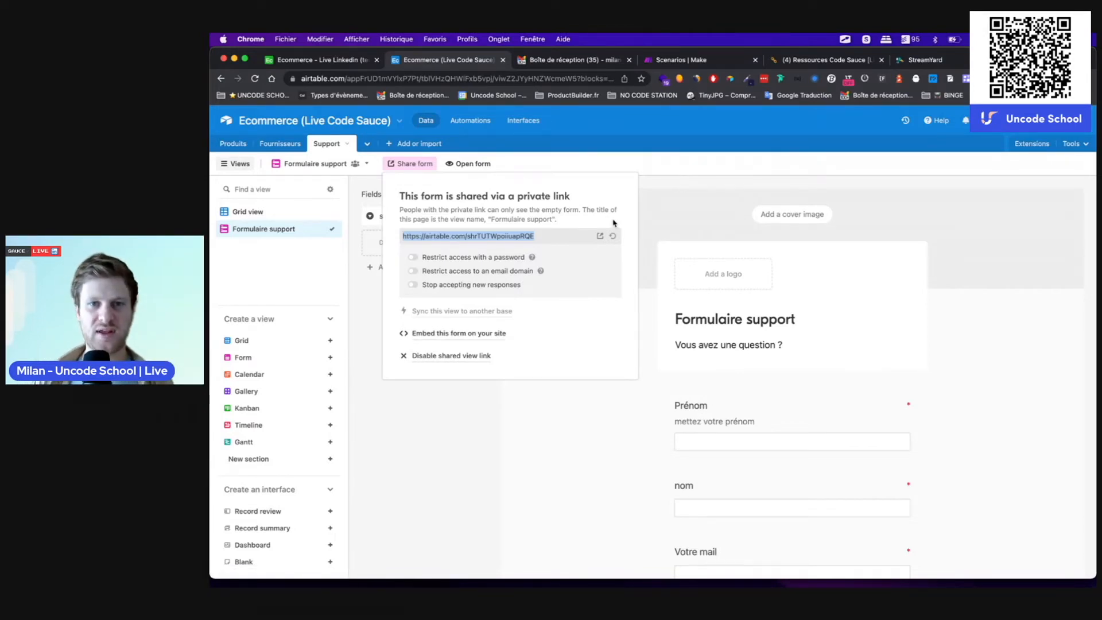
pyautogui.click(662, 181)
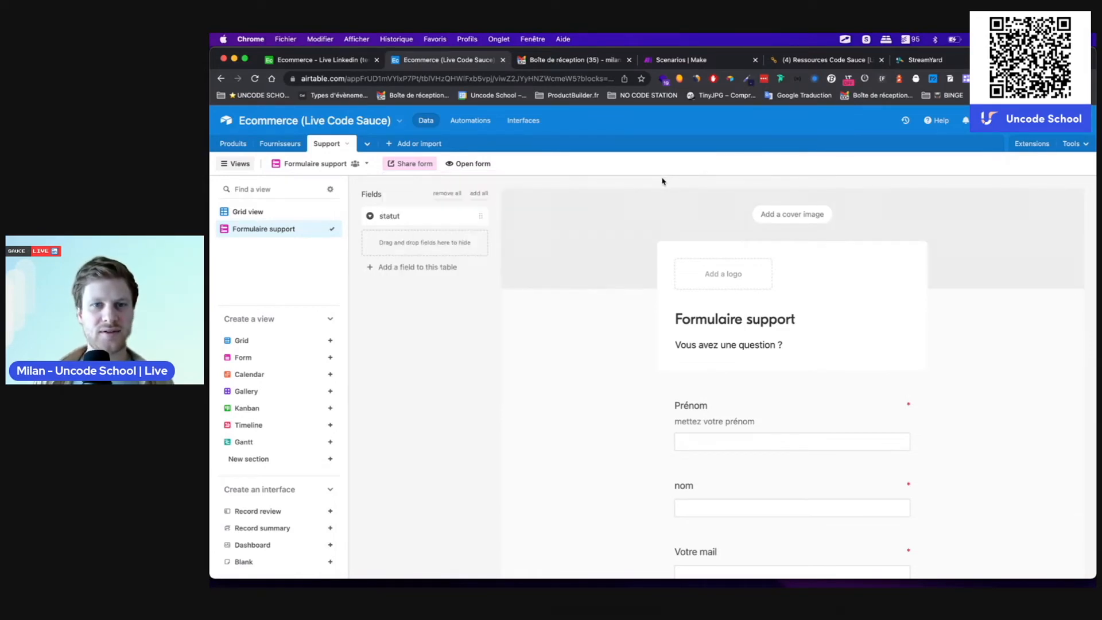
# Step: Open the shared form and enter a first name, last name and e-mail address
pyautogui.click(470, 166)
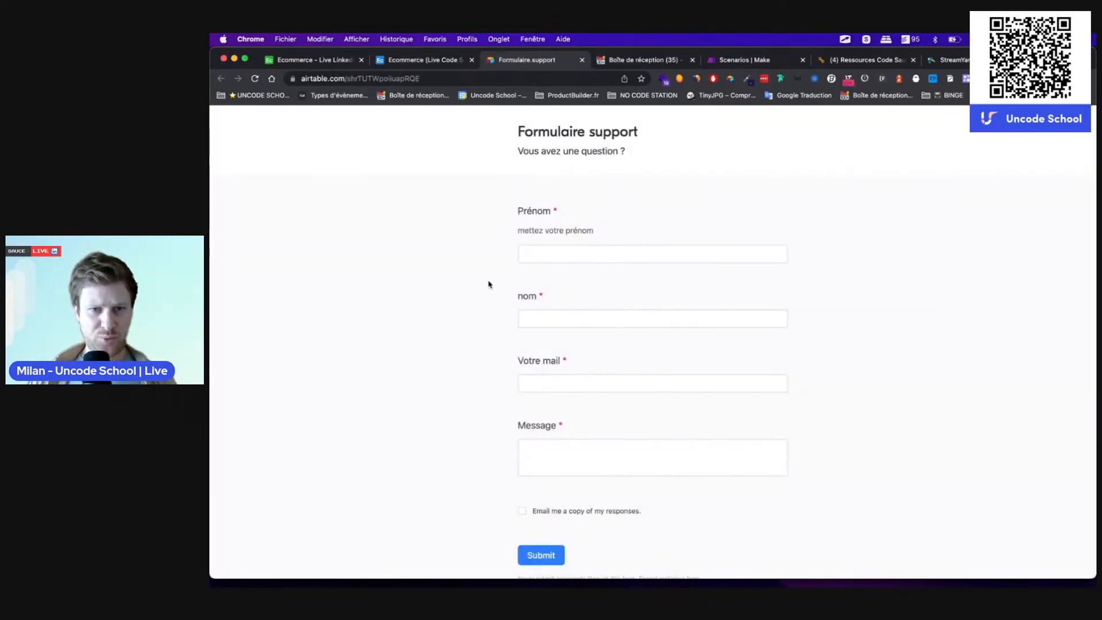
pyautogui.scroll(-1, 489, 283)
pyautogui.click(547, 220)
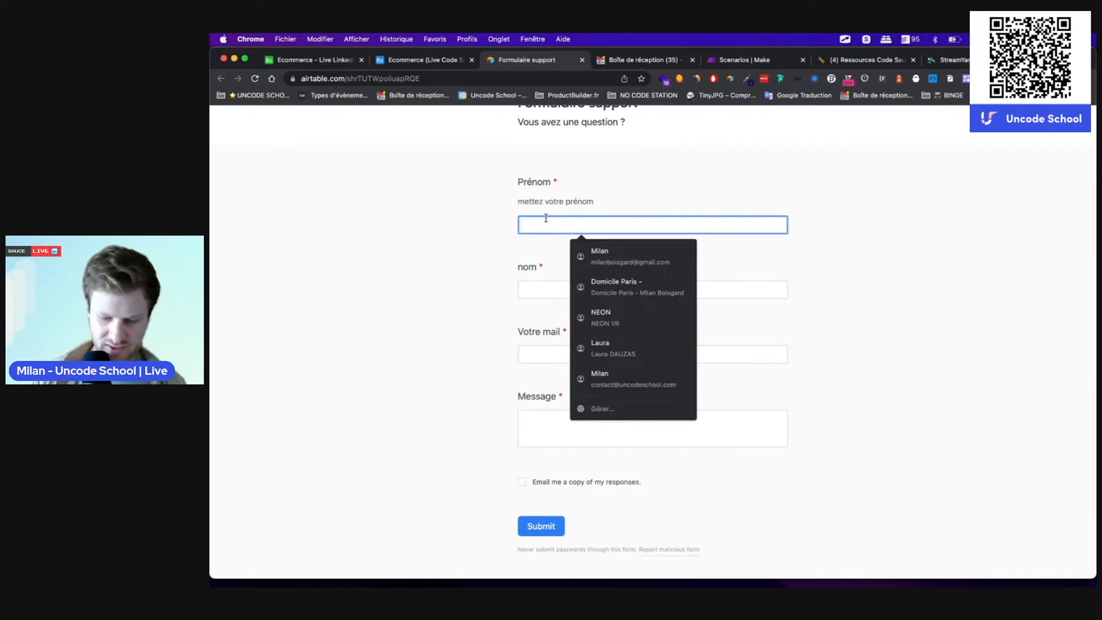
pyautogui.press('Tab')
pyautogui.press('Tab')
# Step: Fill the message 'test 1', leave 'Email me a copy' off, submit, and reload the form
pyautogui.click(517, 423)
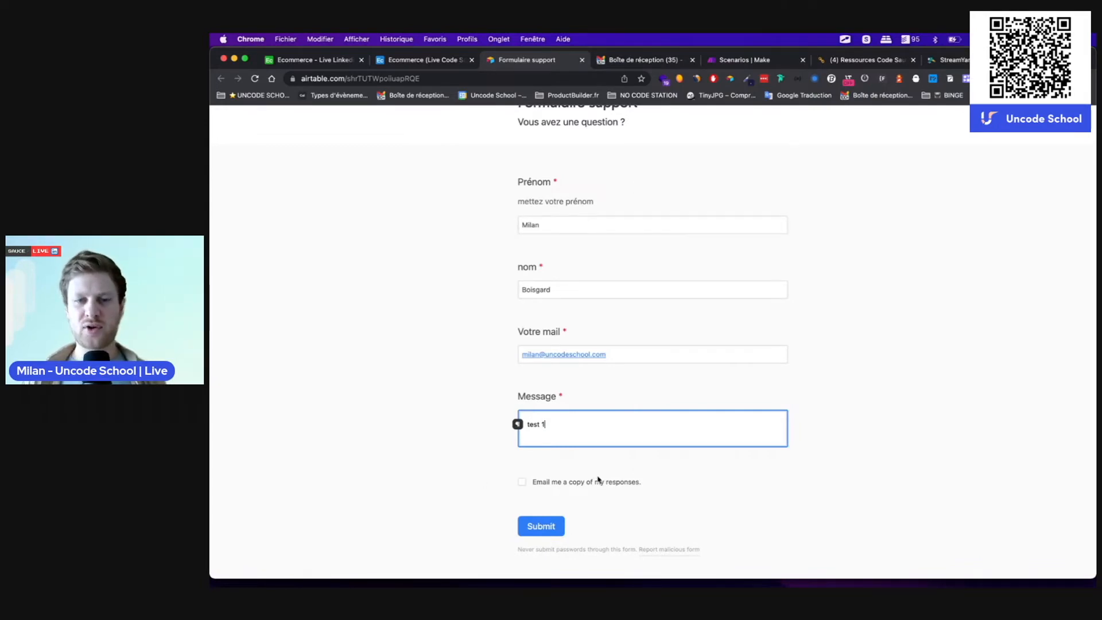
pyautogui.click(522, 482)
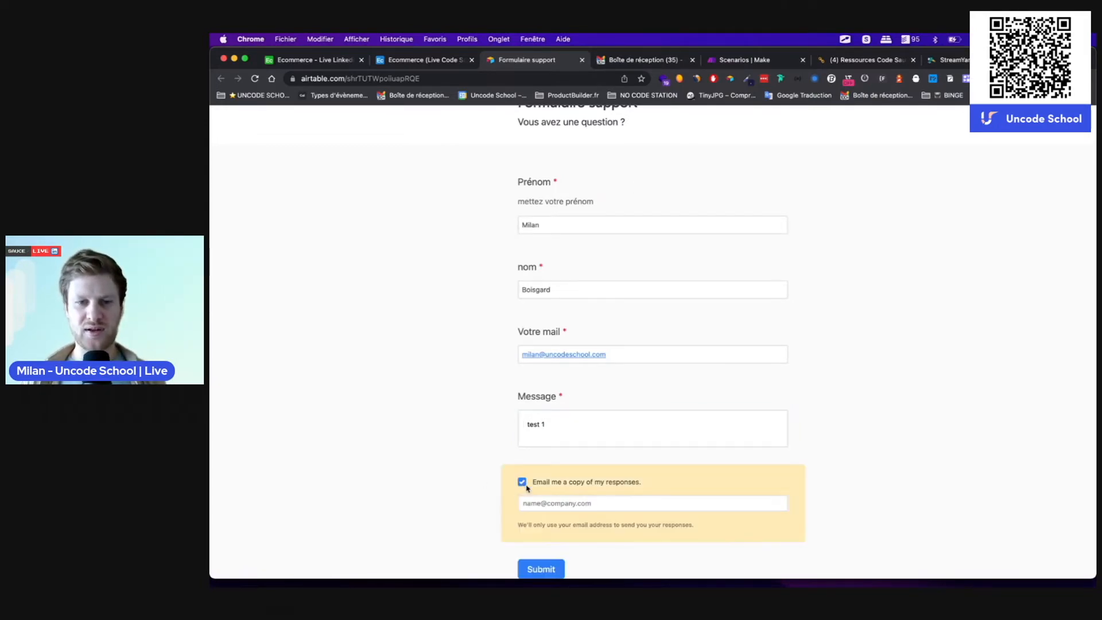
pyautogui.click(550, 502)
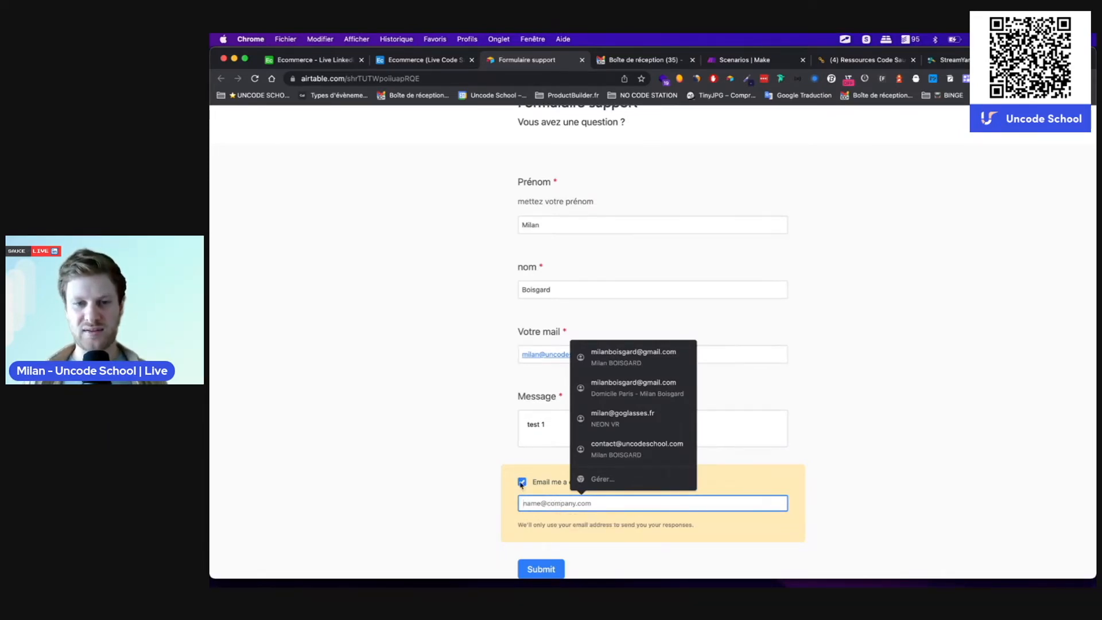
pyautogui.click(521, 481)
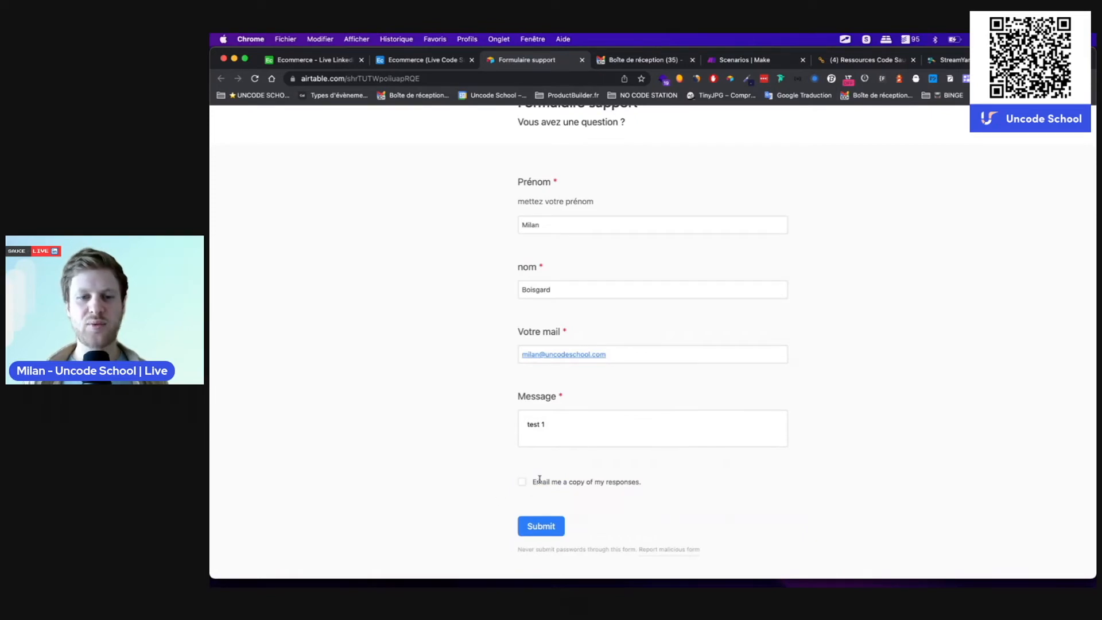
pyautogui.scroll(-1, 539, 493)
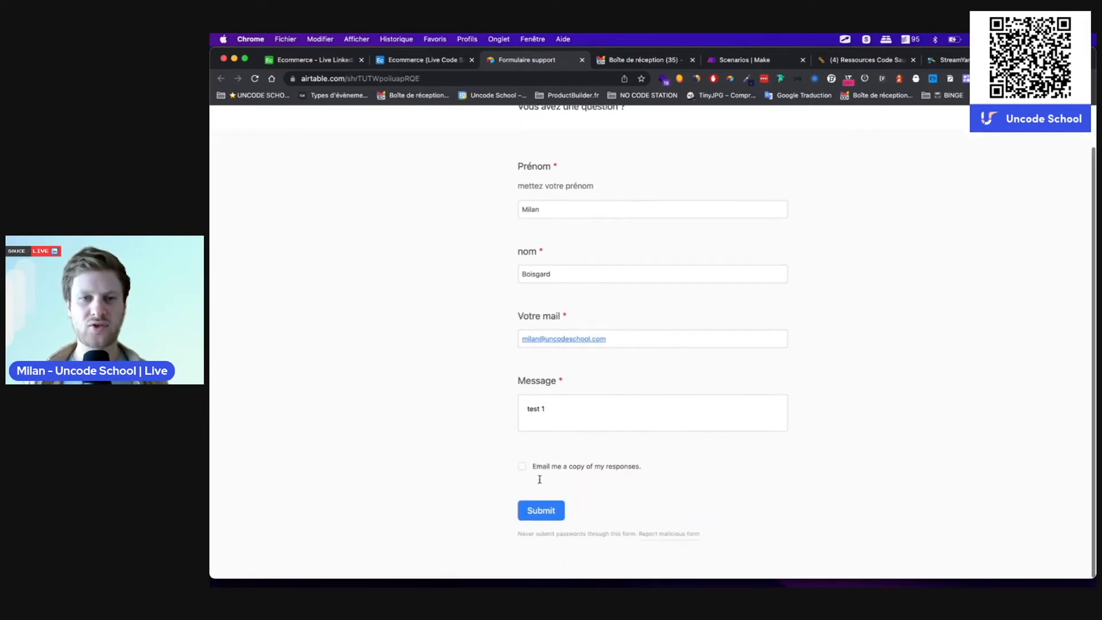
pyautogui.click(537, 517)
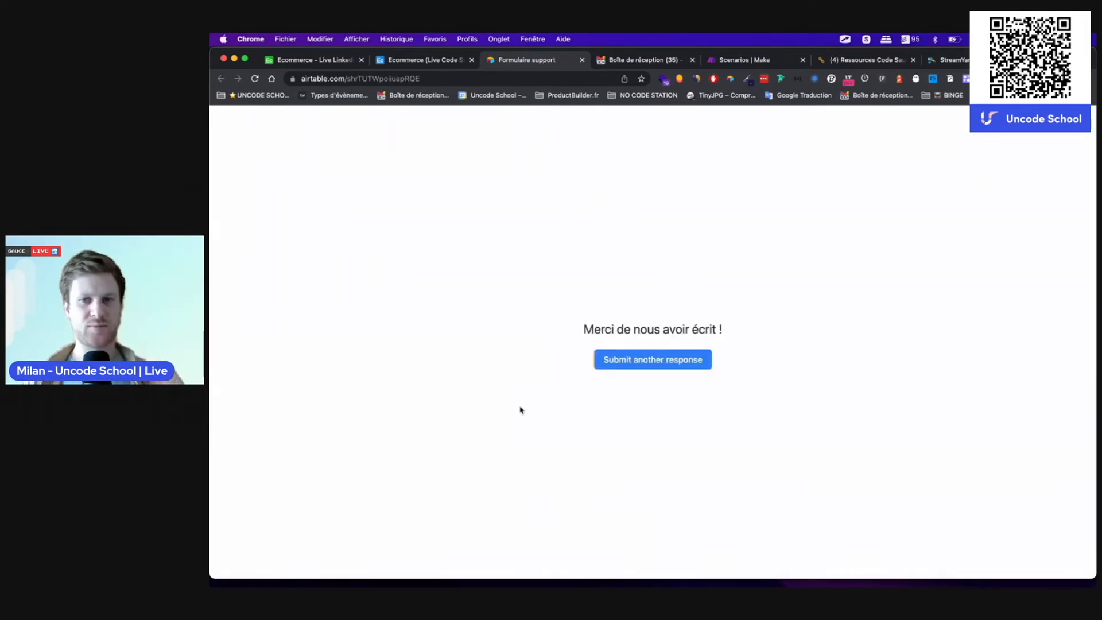
pyautogui.click(644, 361)
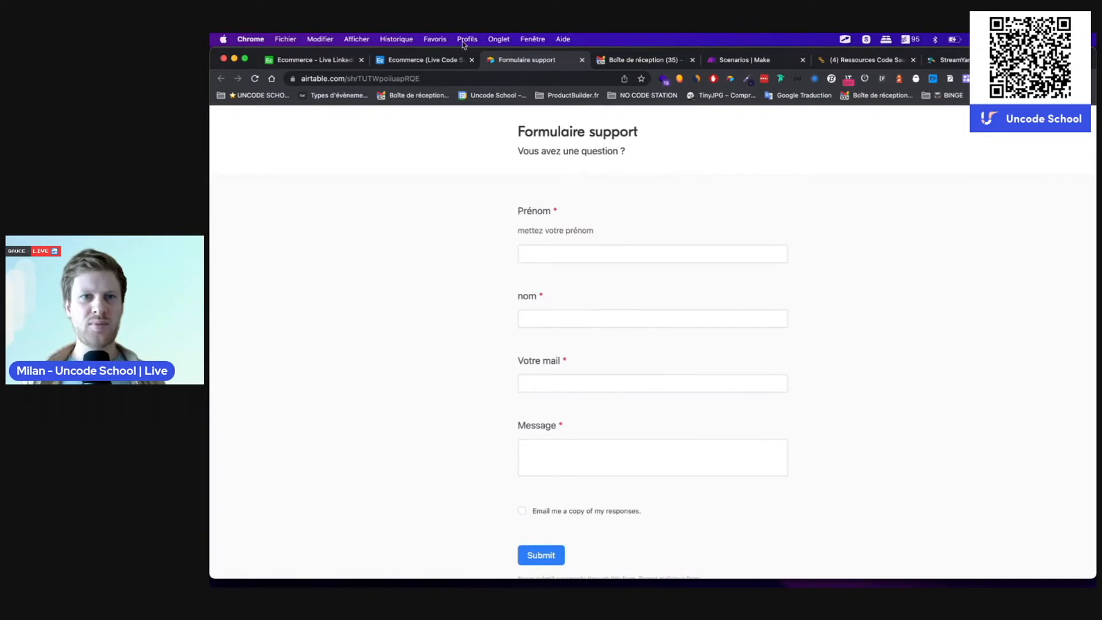
# Step: Delete the three empty records from the Support table's grid view
pyautogui.click(414, 68)
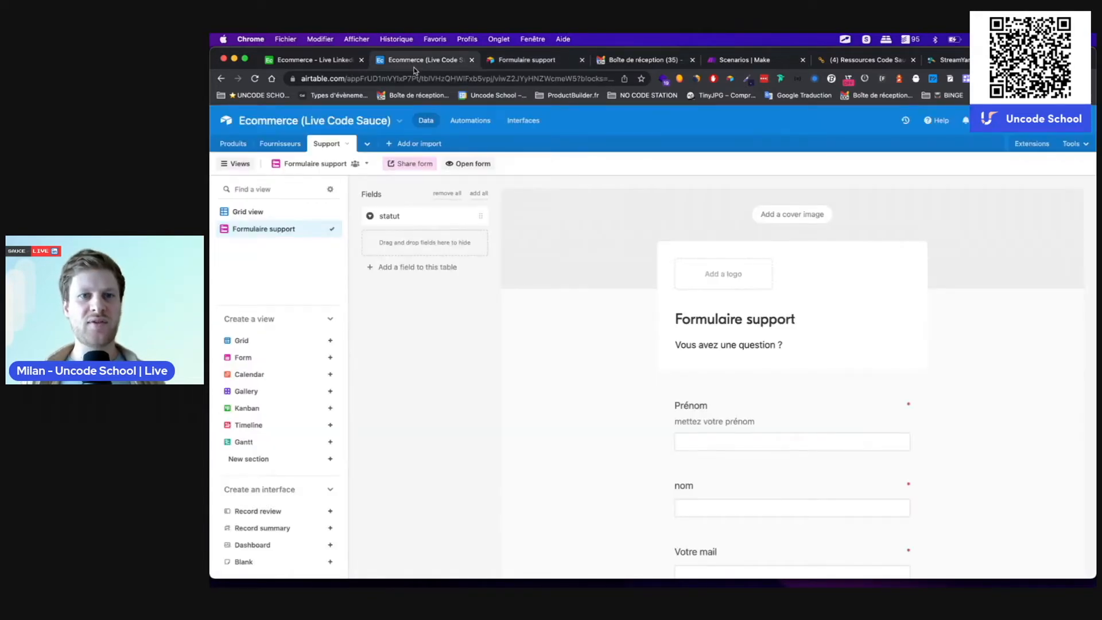
pyautogui.click(259, 216)
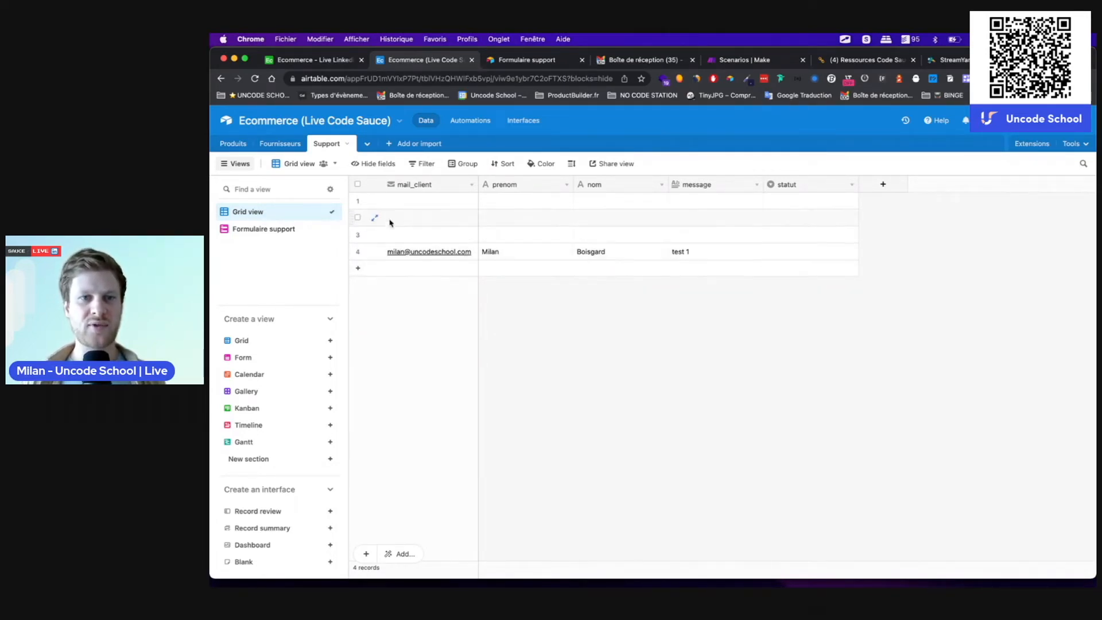
pyautogui.click(357, 201)
pyautogui.click(357, 217)
pyautogui.click(358, 235)
pyautogui.rightClick(390, 202)
pyautogui.click(420, 236)
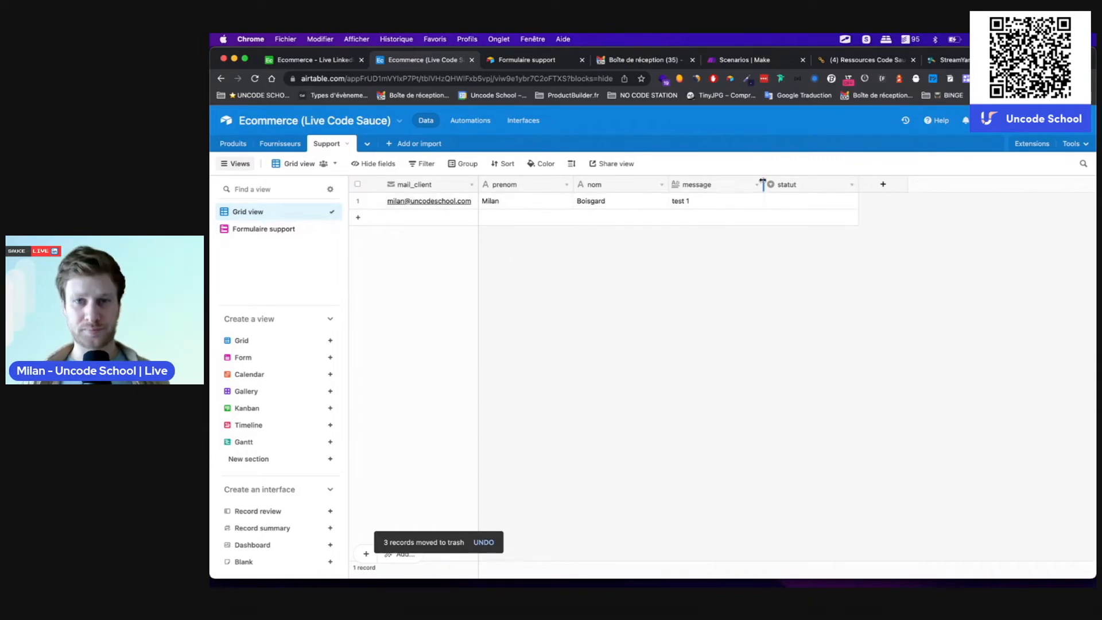
# Step: Check the test record's statut options without changing them, then go to Automations
pyautogui.click(795, 202)
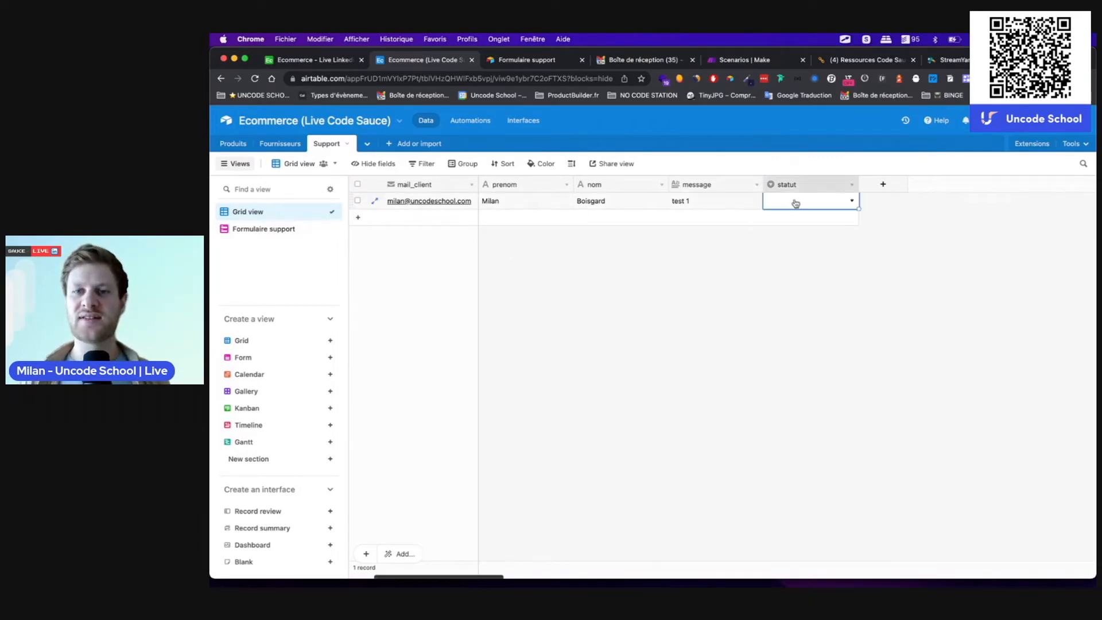
pyautogui.click(794, 201)
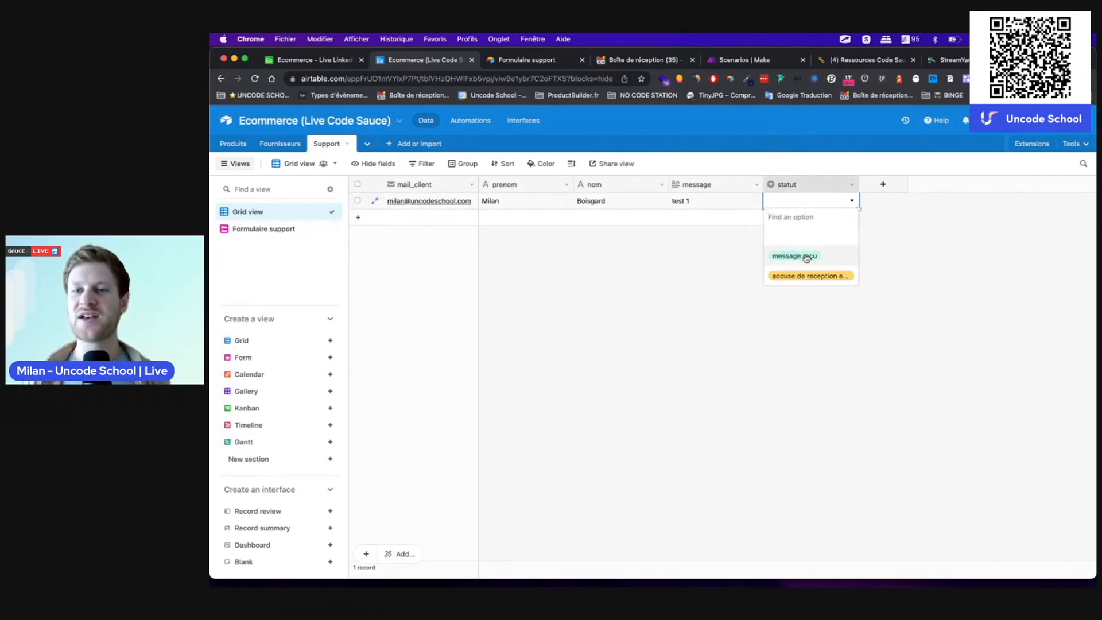
pyautogui.click(904, 238)
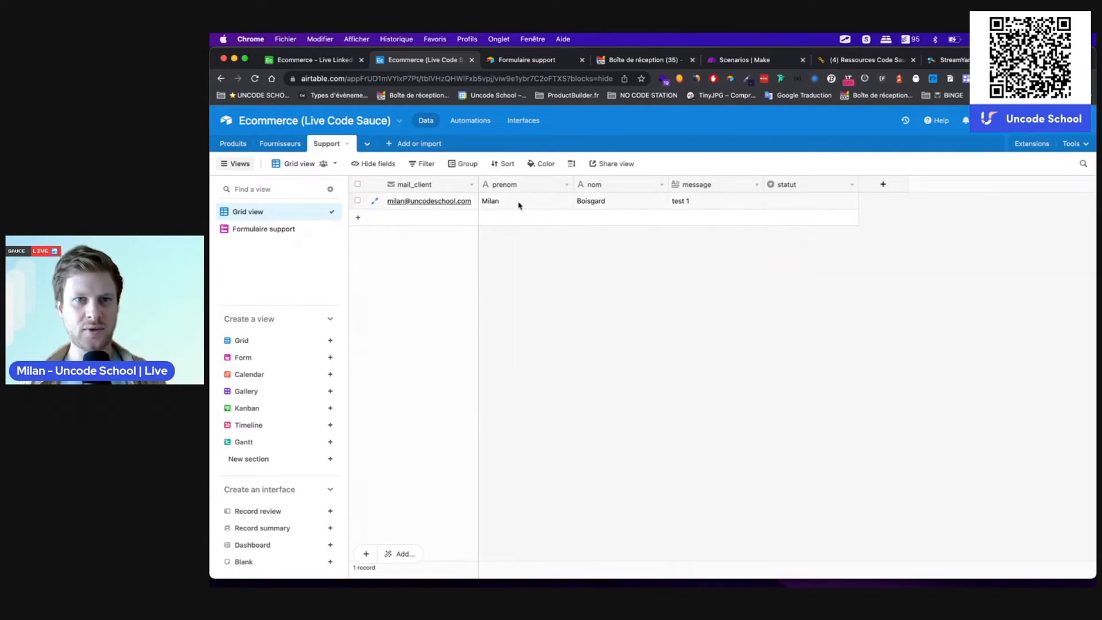
pyautogui.click(476, 123)
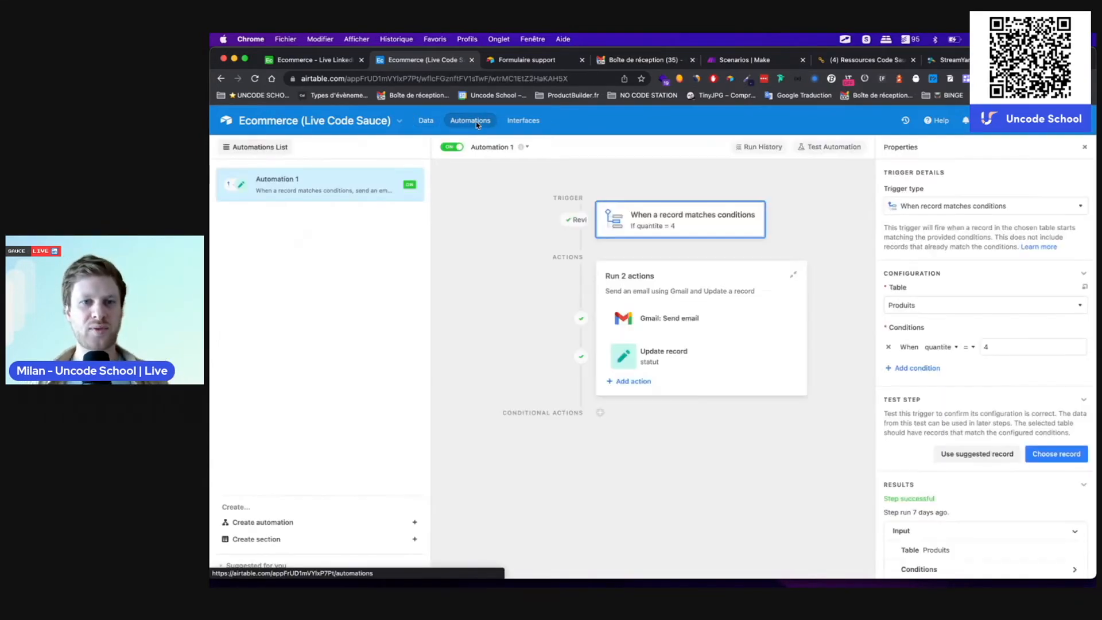
# Step: Create an automation triggered when a record is created in Support, tested on the submitted record
pyautogui.click(264, 524)
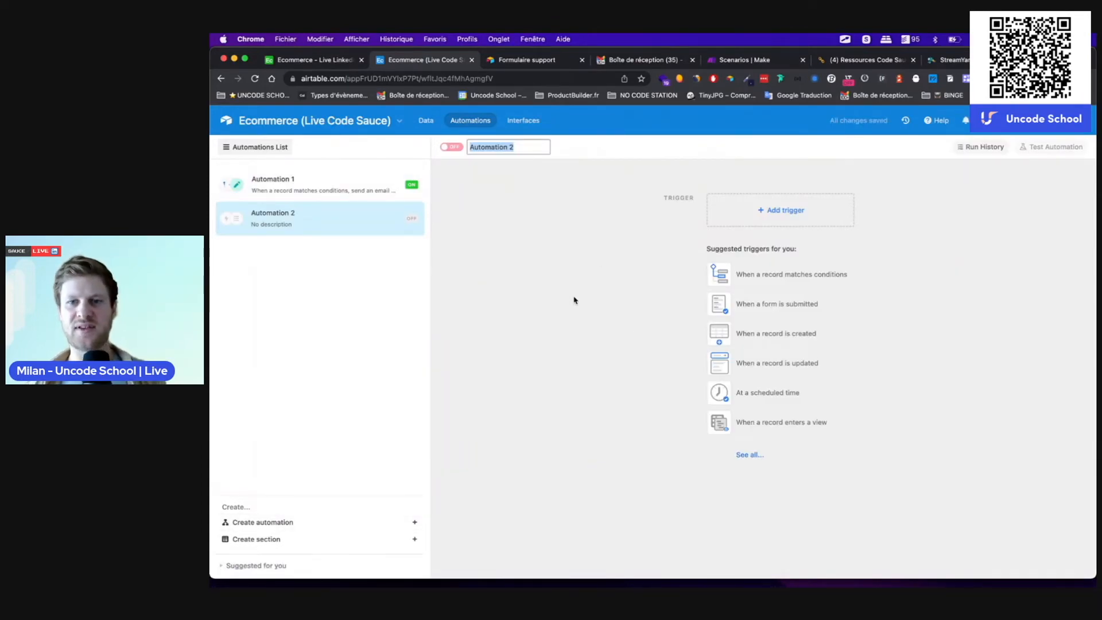
pyautogui.click(860, 278)
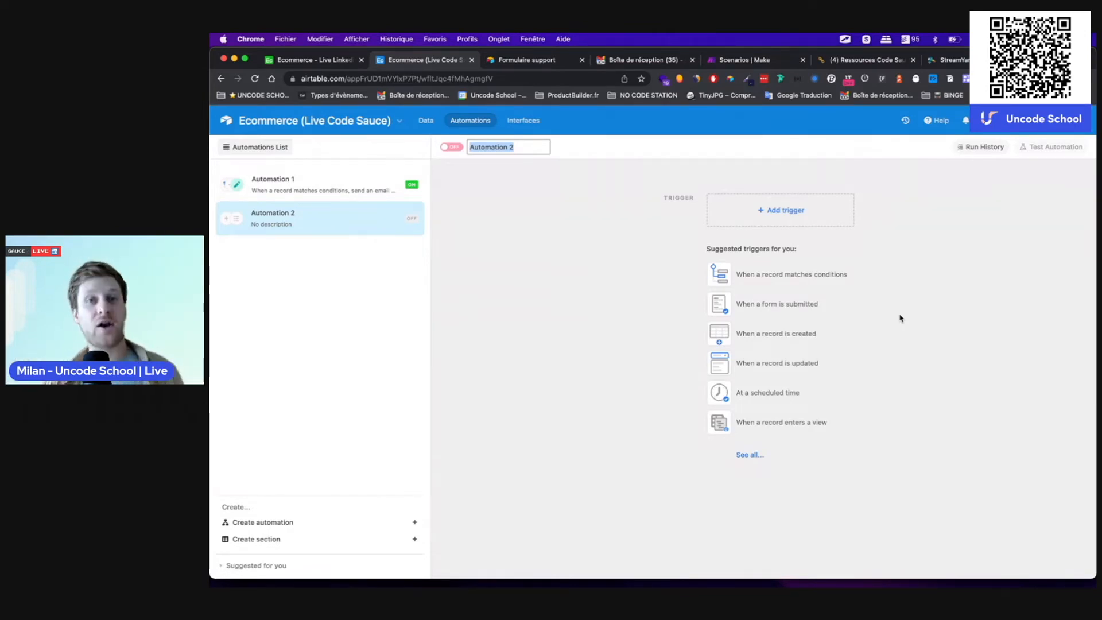
pyautogui.click(809, 332)
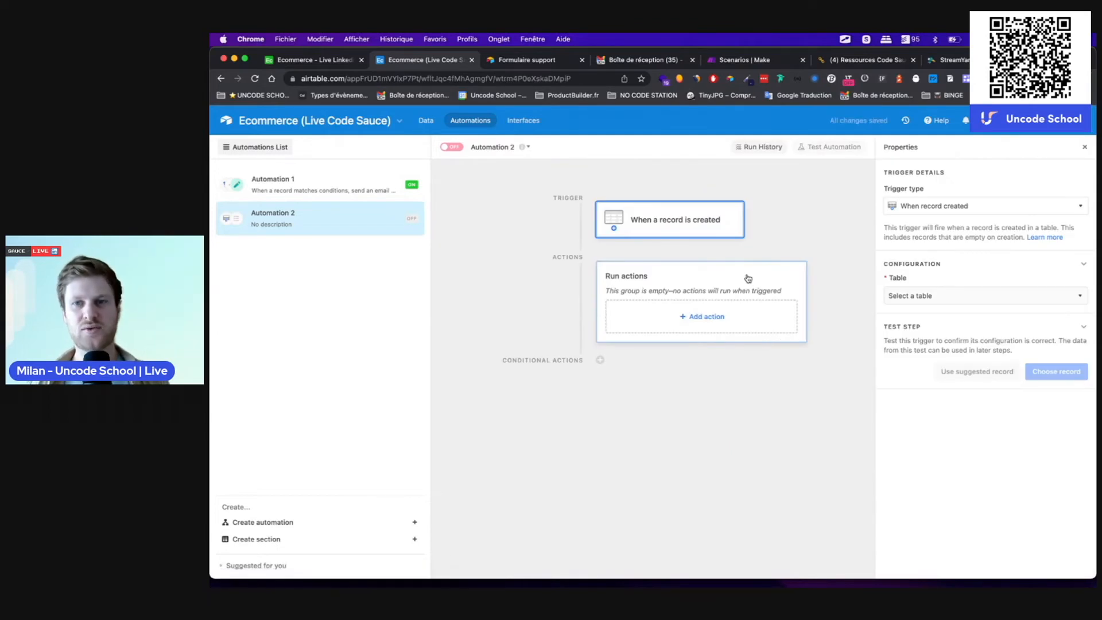
pyautogui.click(928, 298)
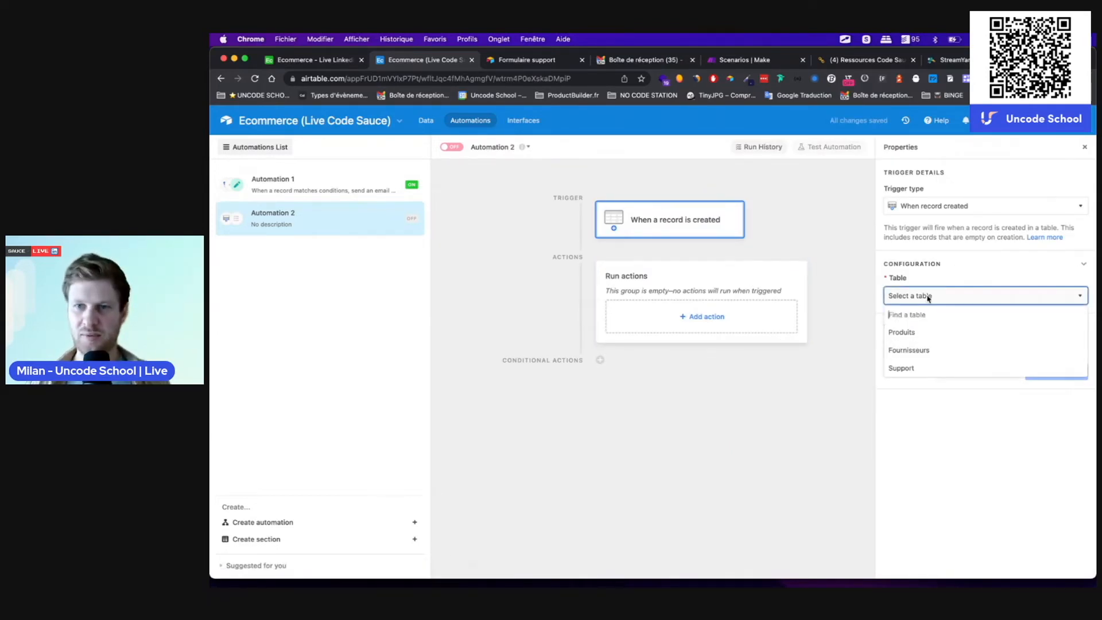
pyautogui.click(914, 370)
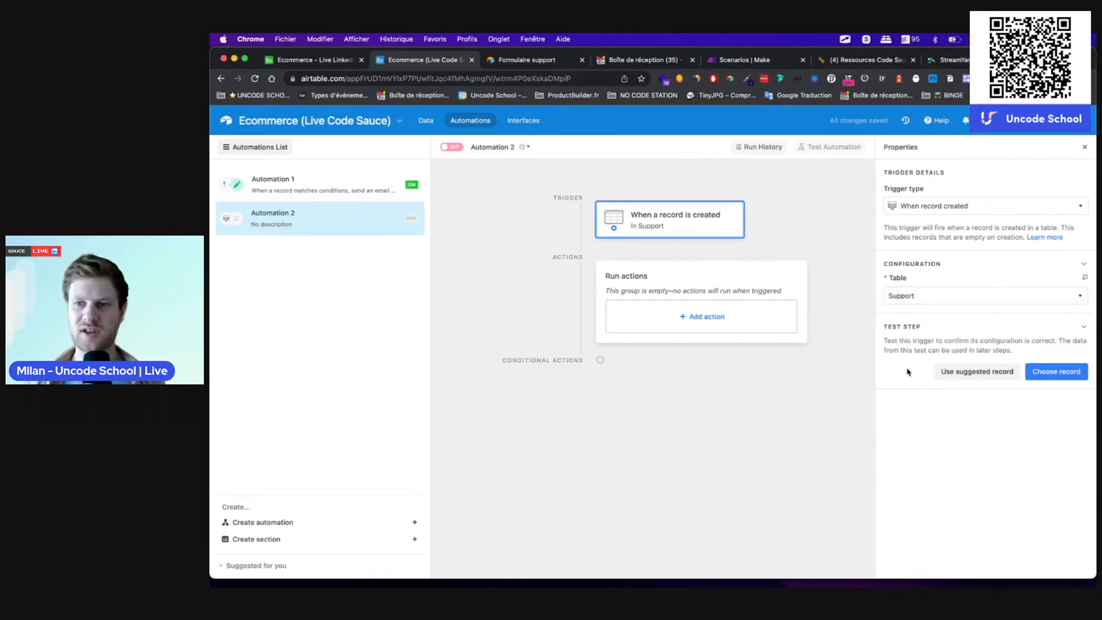
pyautogui.click(1056, 371)
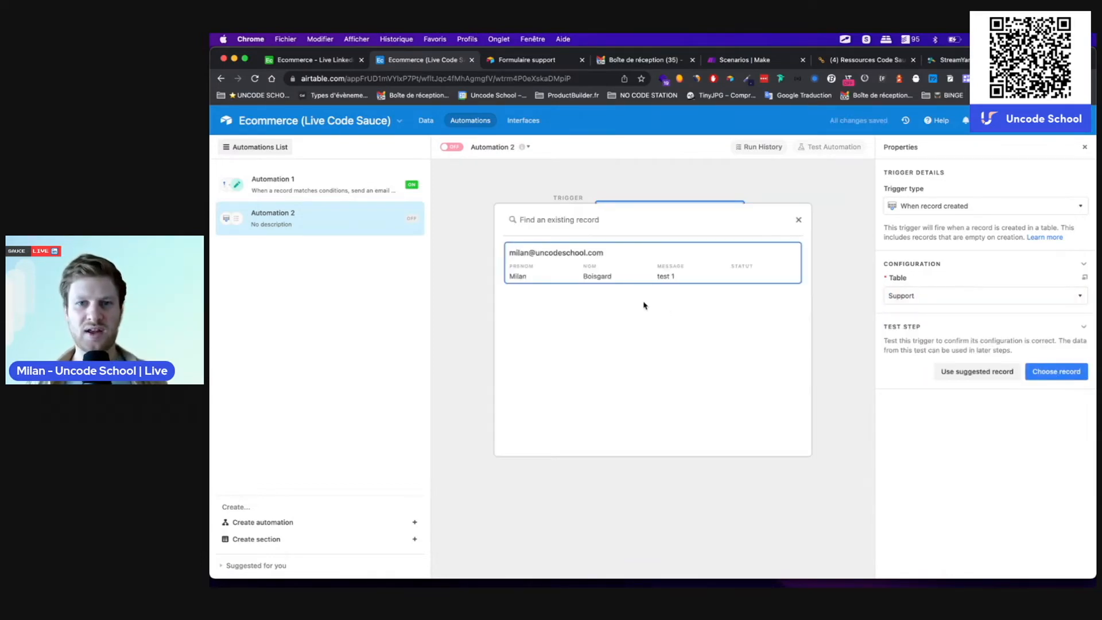
pyautogui.click(667, 281)
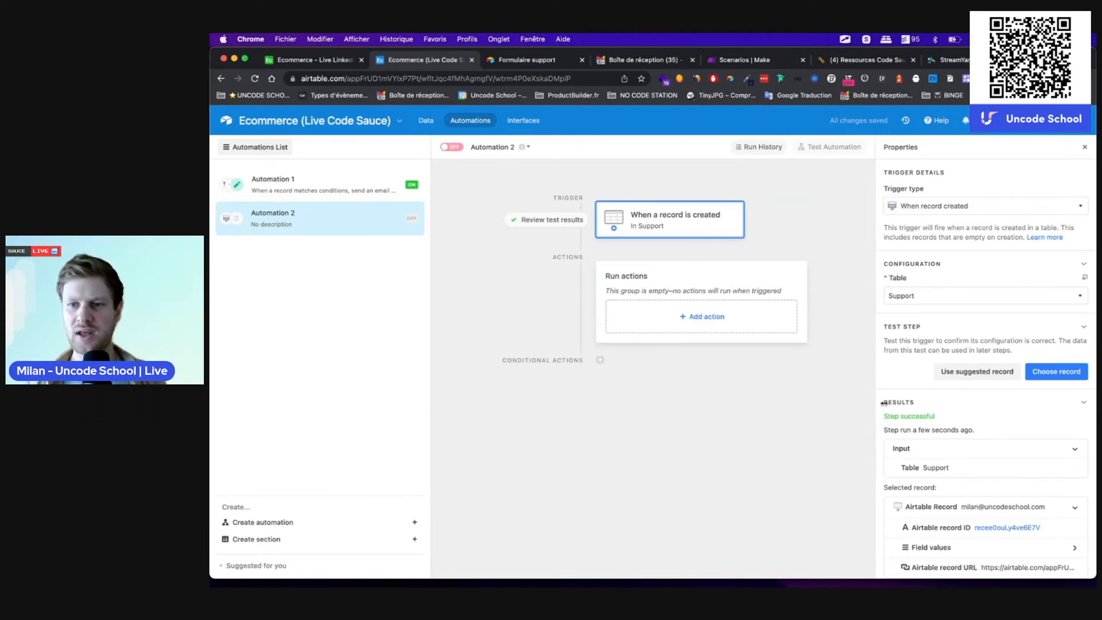
# Step: Add an Update record action on Support, using the trigger's Airtable record ID
pyautogui.click(679, 323)
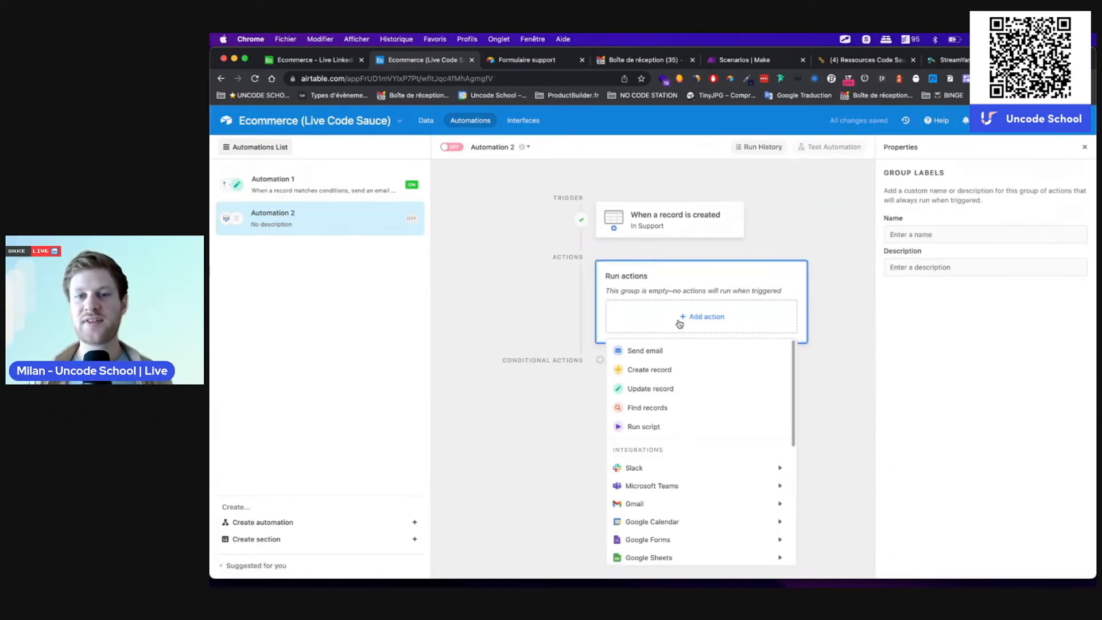
pyautogui.click(656, 390)
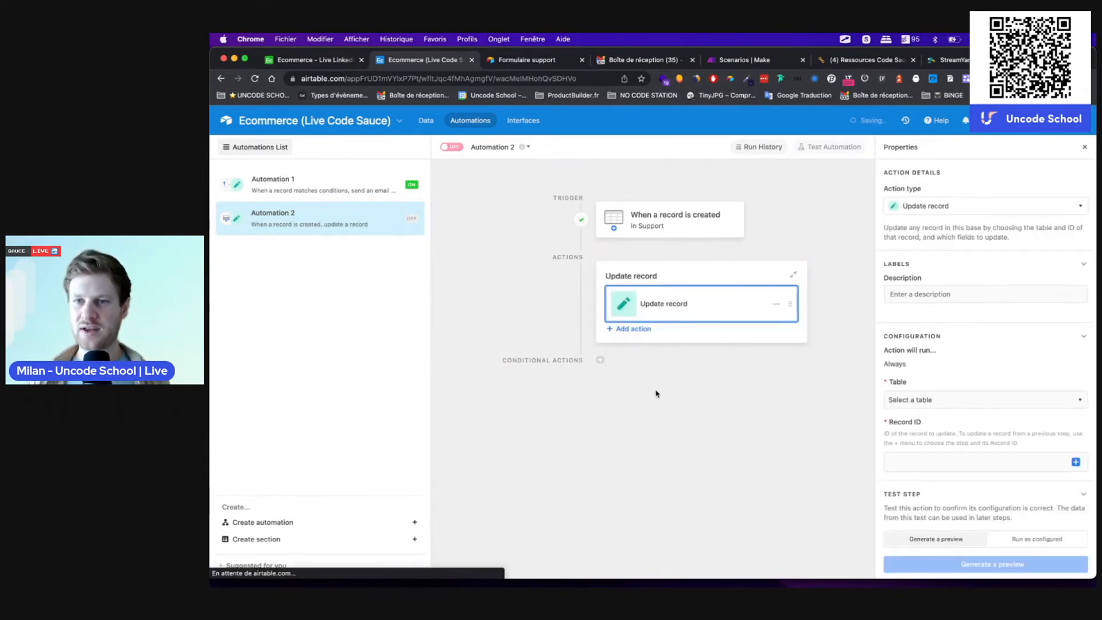
pyautogui.click(912, 405)
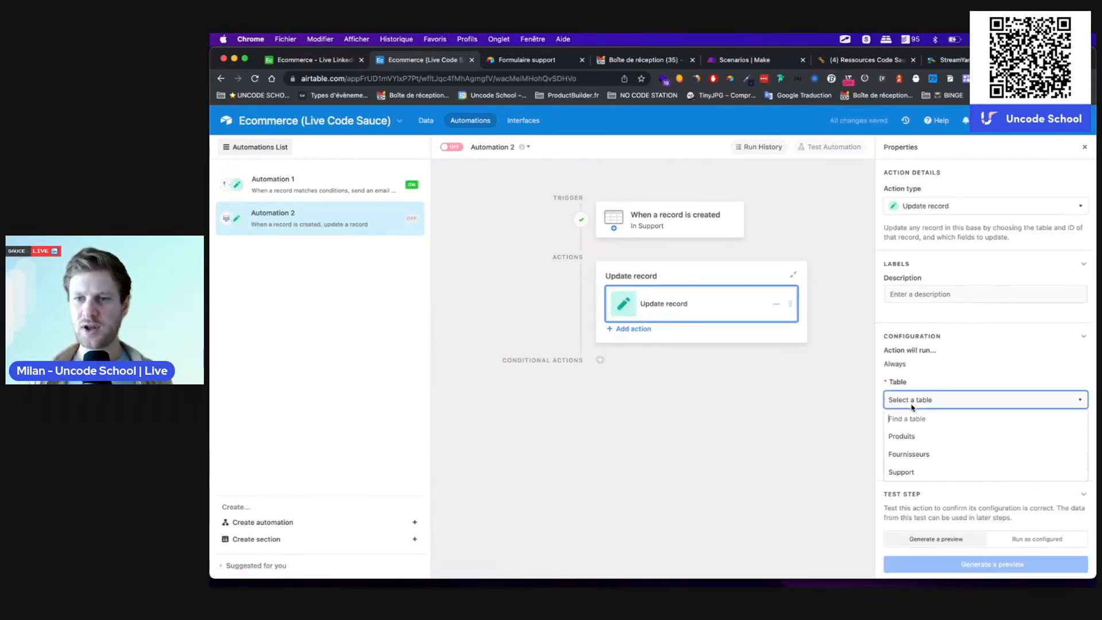
pyautogui.click(913, 473)
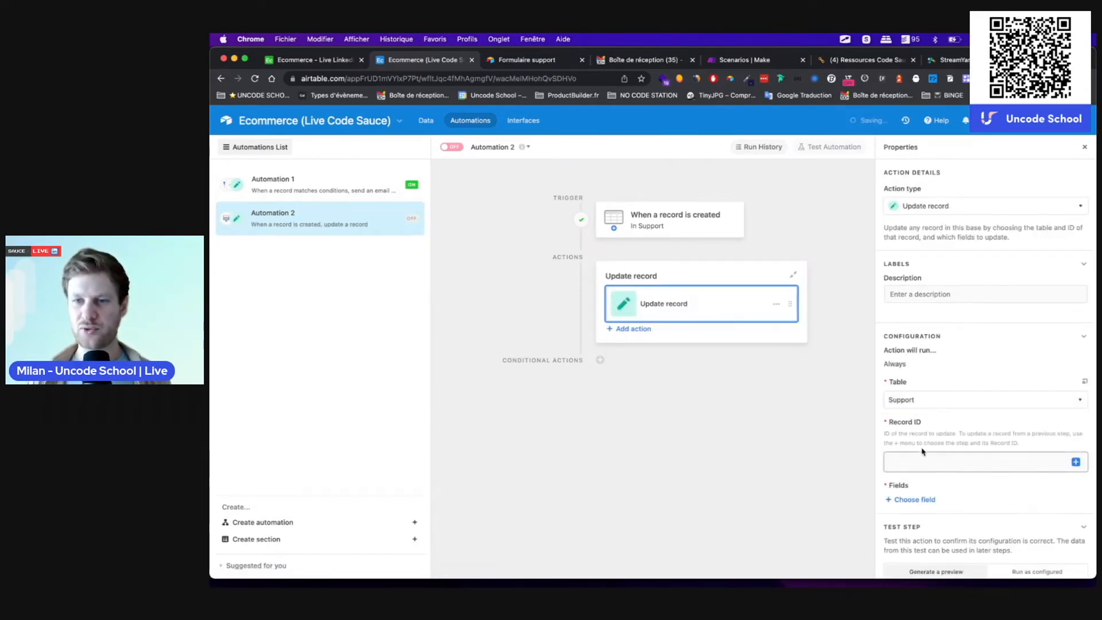
pyautogui.click(1076, 462)
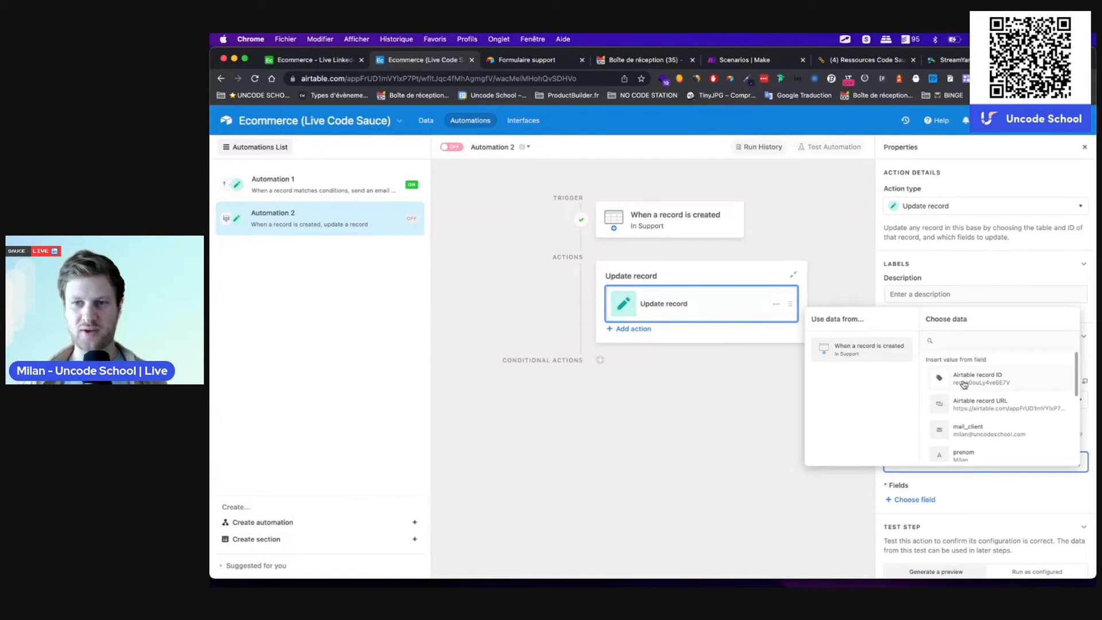
pyautogui.click(963, 383)
# Step: Set the statut field to 'message reçu' and run a preview test
pyautogui.scroll(-1, 964, 425)
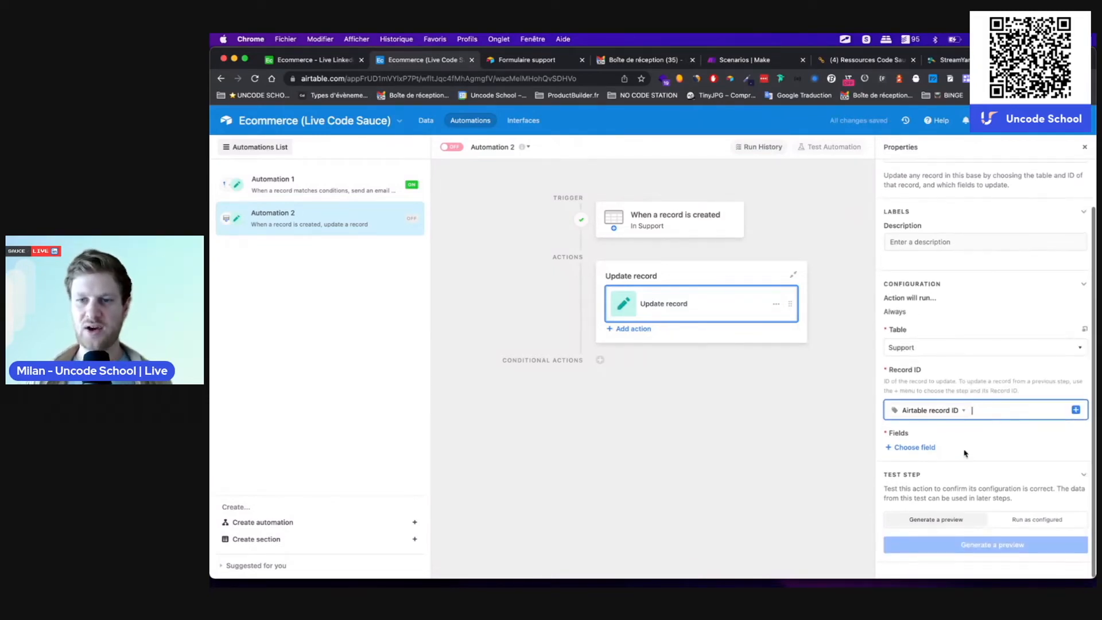
pyautogui.click(913, 448)
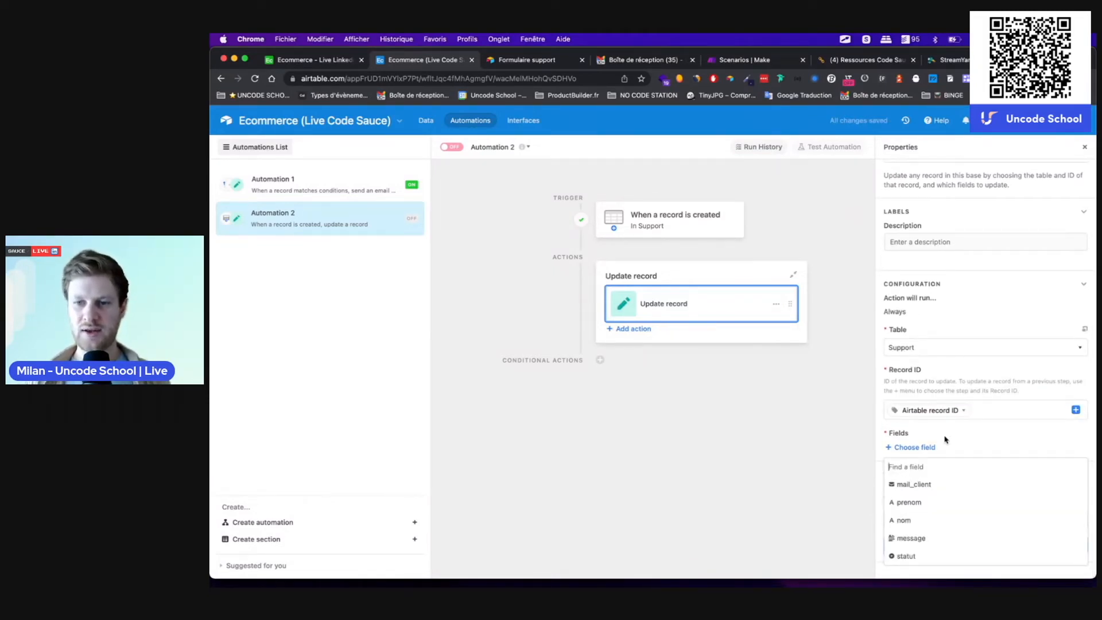
pyautogui.click(916, 558)
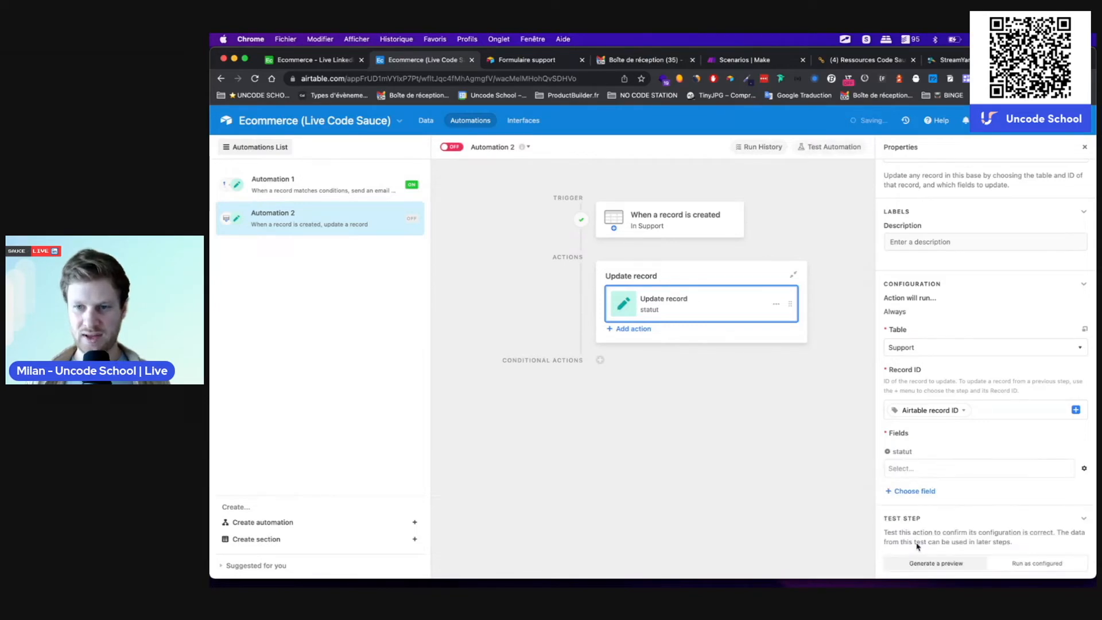
pyautogui.click(907, 470)
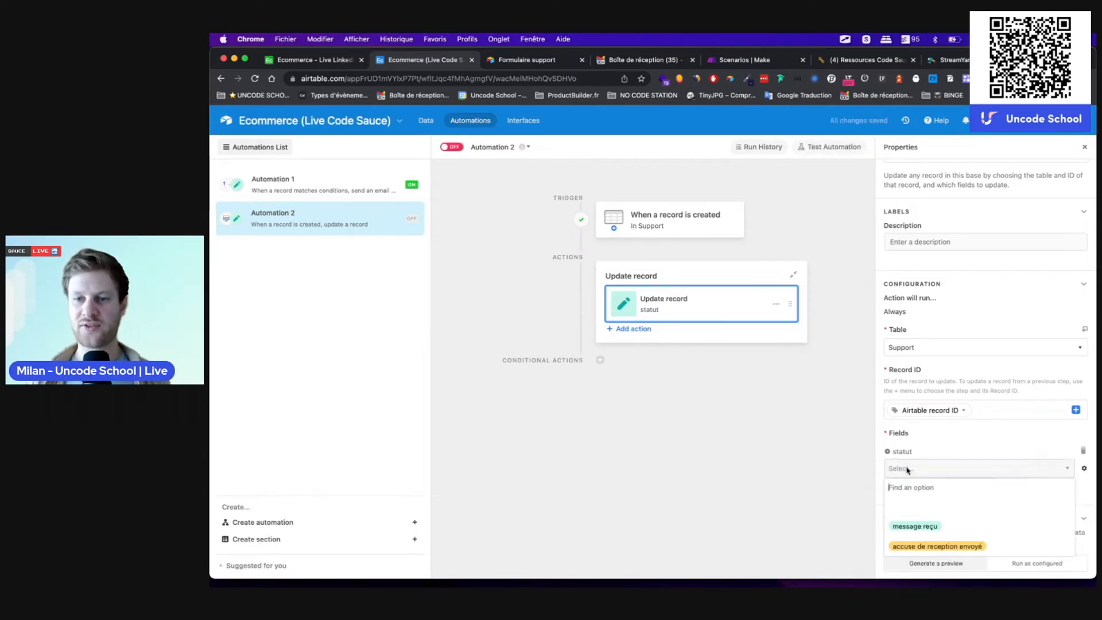
pyautogui.click(915, 526)
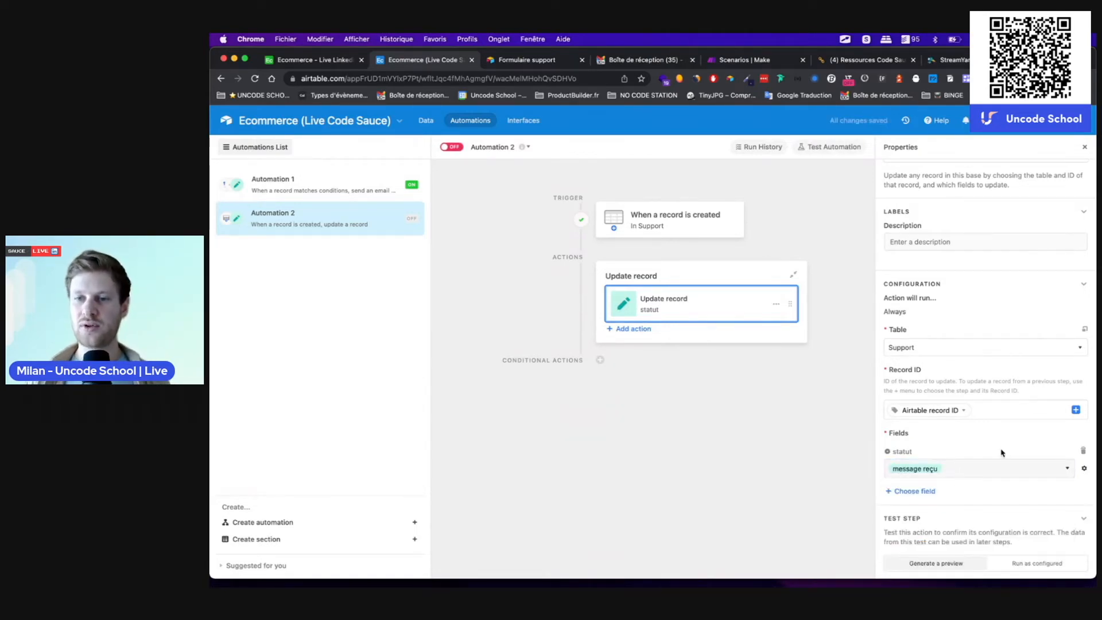
pyautogui.scroll(-2, 1001, 450)
pyautogui.click(975, 546)
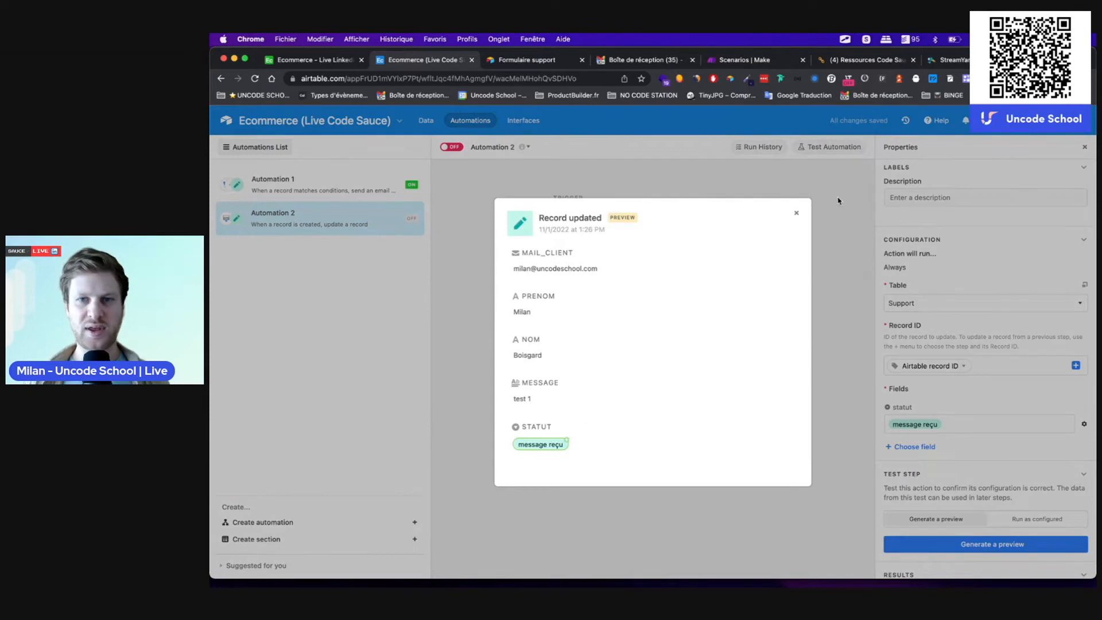
pyautogui.click(798, 214)
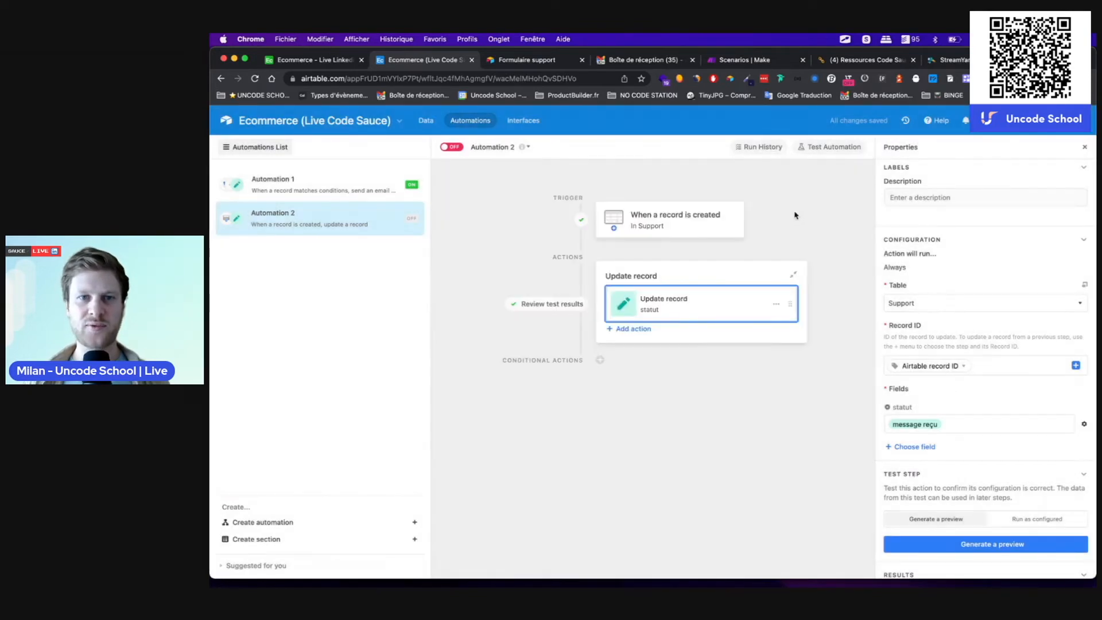
# Step: Turn Automation 2 on, rename it 'support message reçu', and return to the Data tab
pyautogui.click(457, 149)
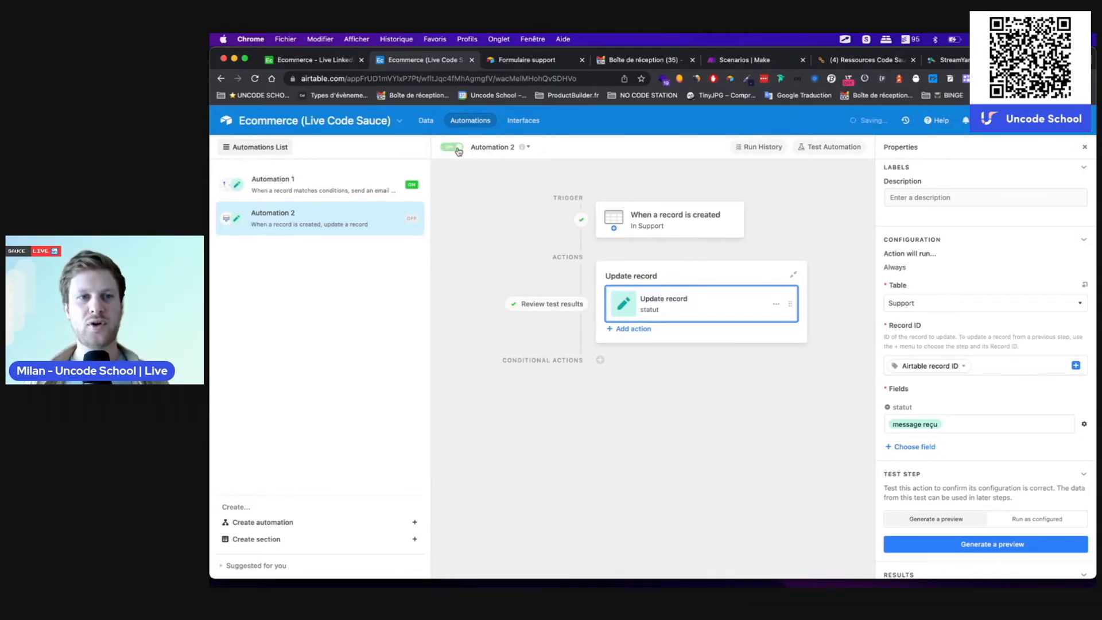
pyautogui.click(500, 150)
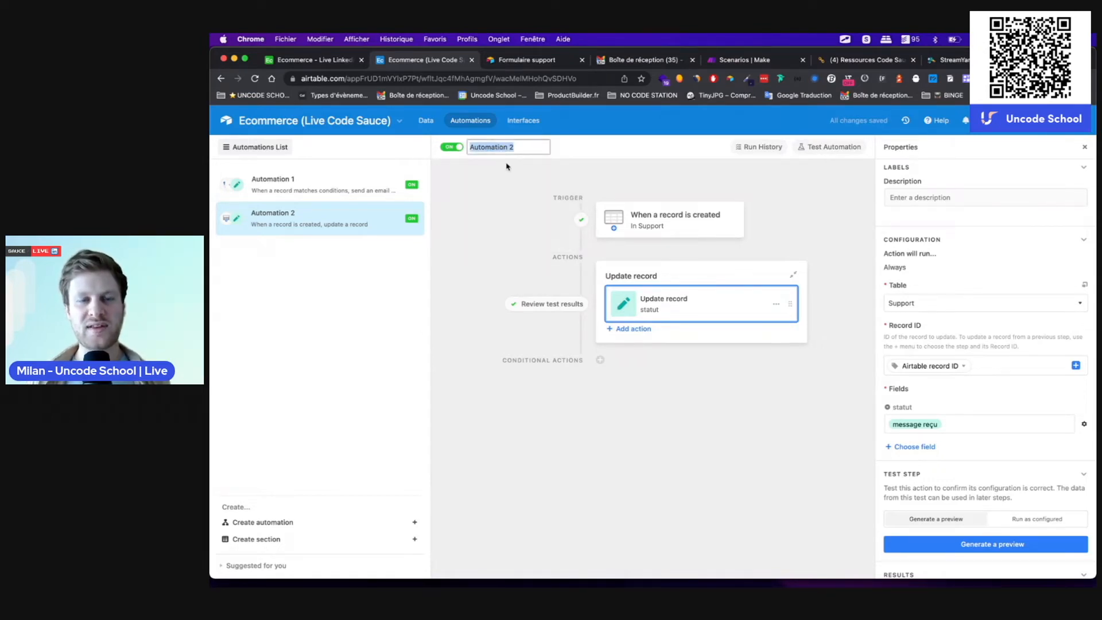
pyautogui.write('suppo')
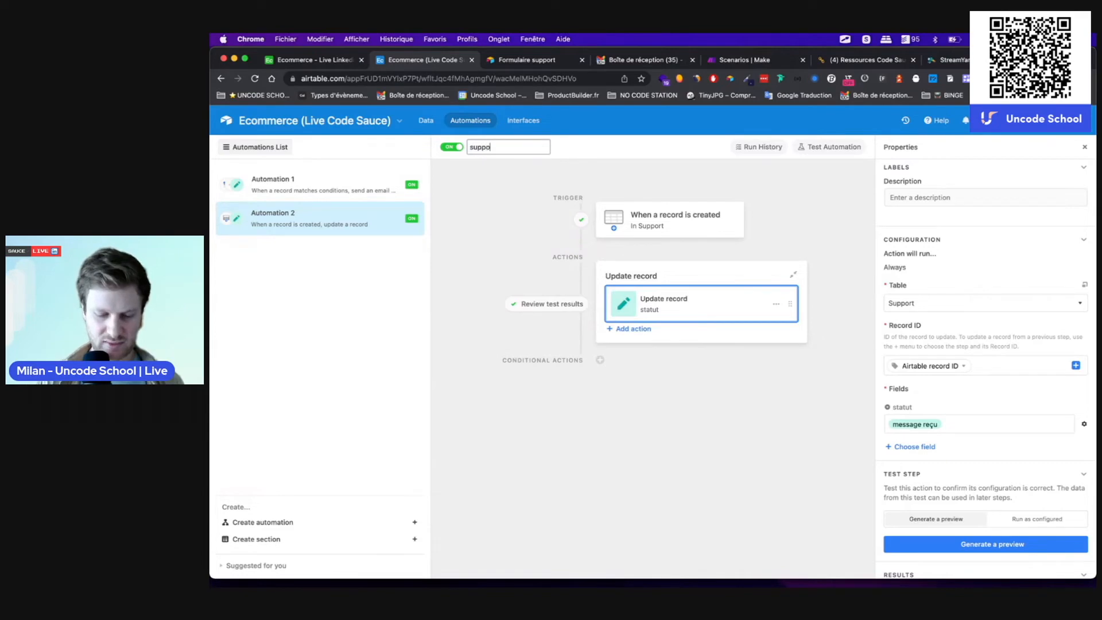
pyautogui.write('rt message reçu')
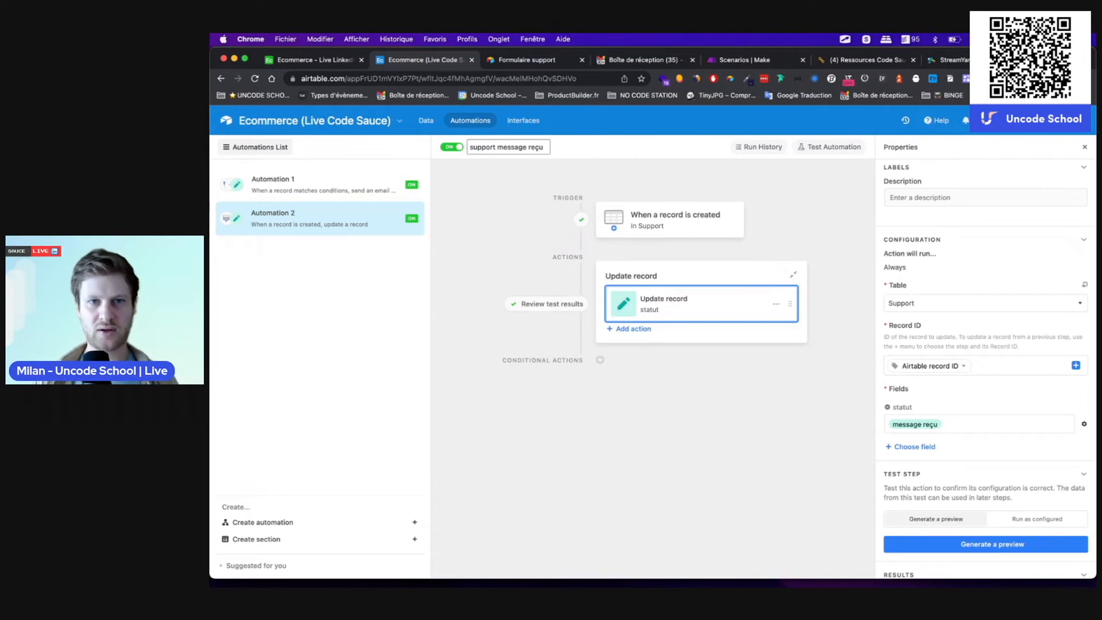
pyautogui.press('Return')
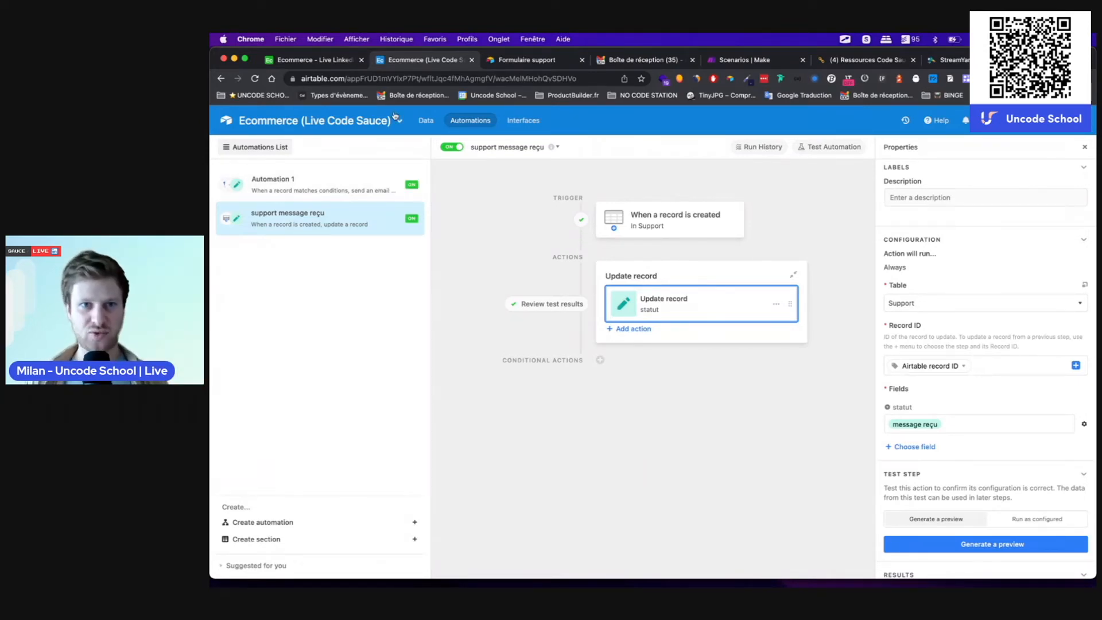
pyautogui.click(426, 121)
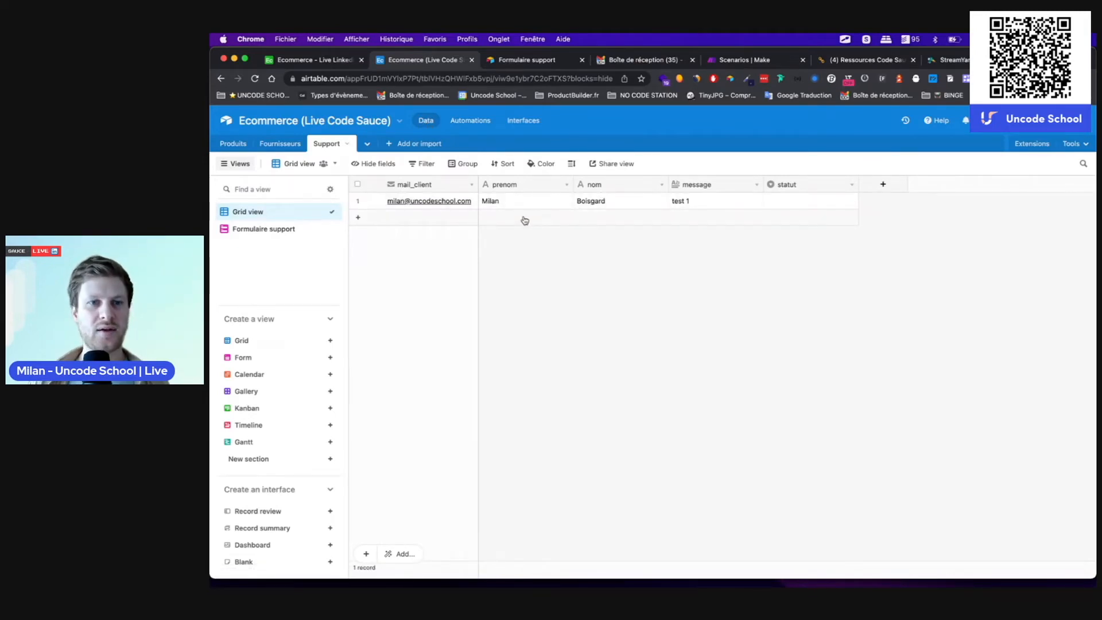
# Step: Open the public Formulaire support form in its browser tab
pyautogui.click(258, 228)
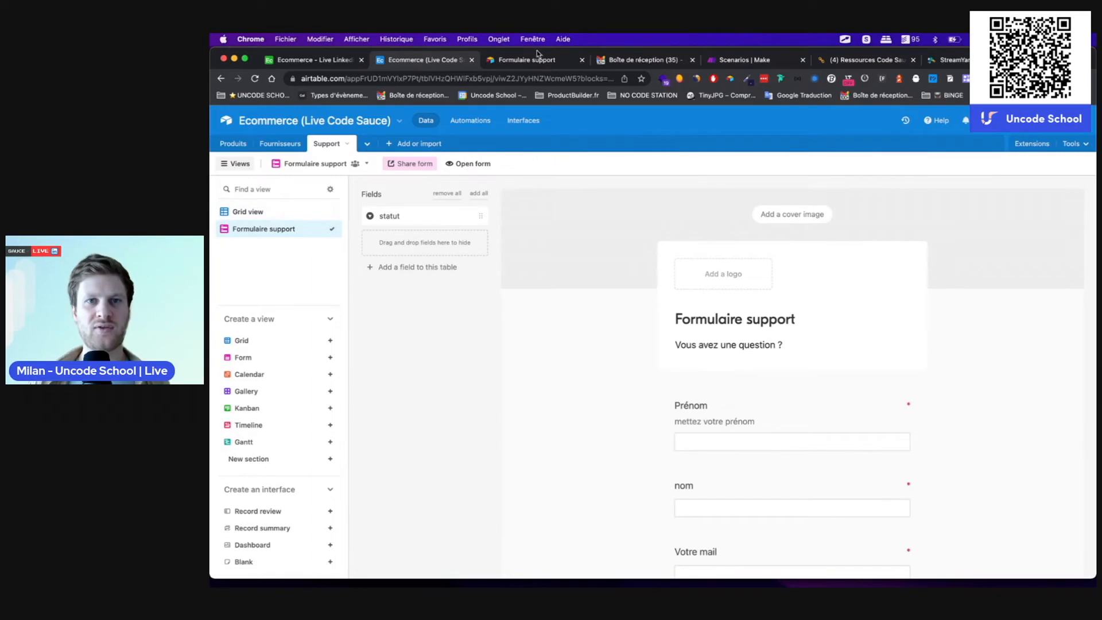
pyautogui.click(527, 60)
pyautogui.click(416, 65)
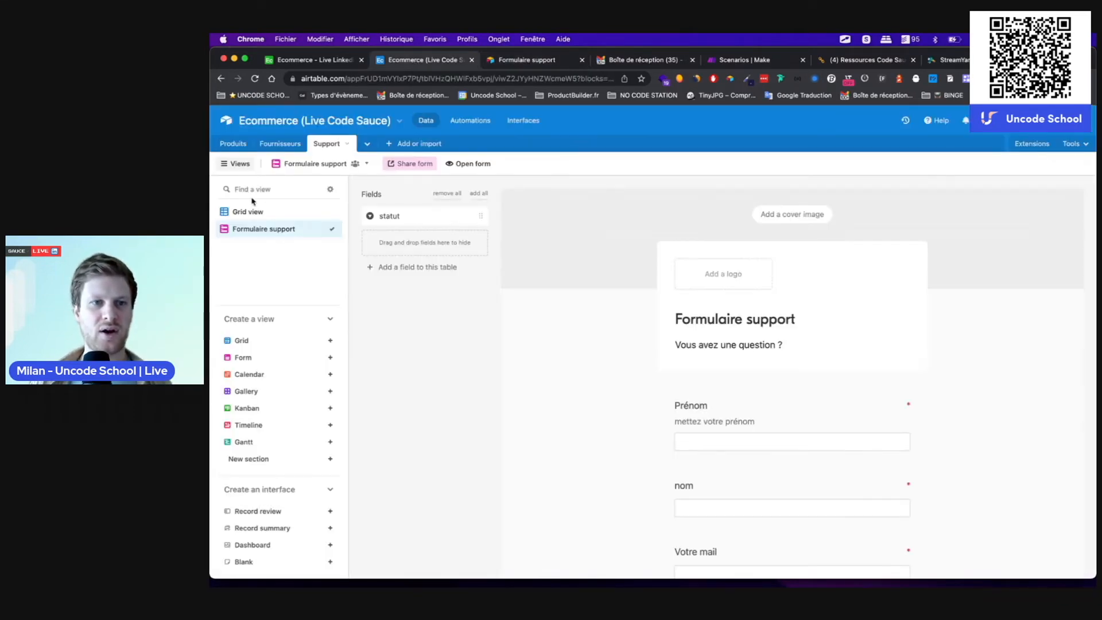
pyautogui.click(247, 212)
pyautogui.click(514, 62)
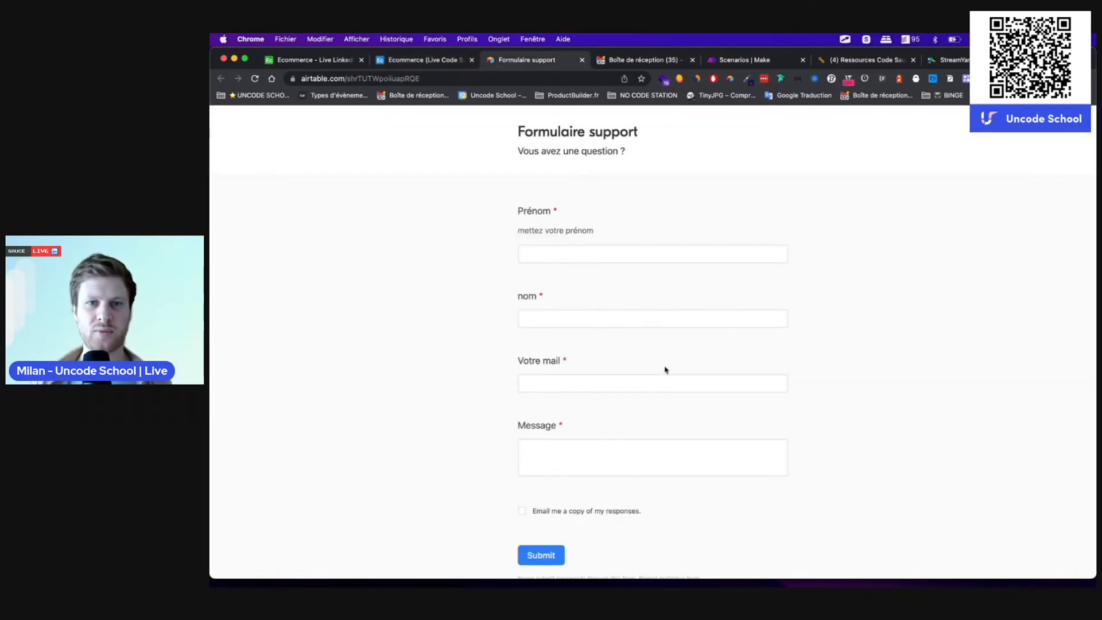
# Step: Submit a request with a first name, last name, e-mail and message 'test 2', then check the grid
pyautogui.click(568, 254)
pyautogui.write('Milan')
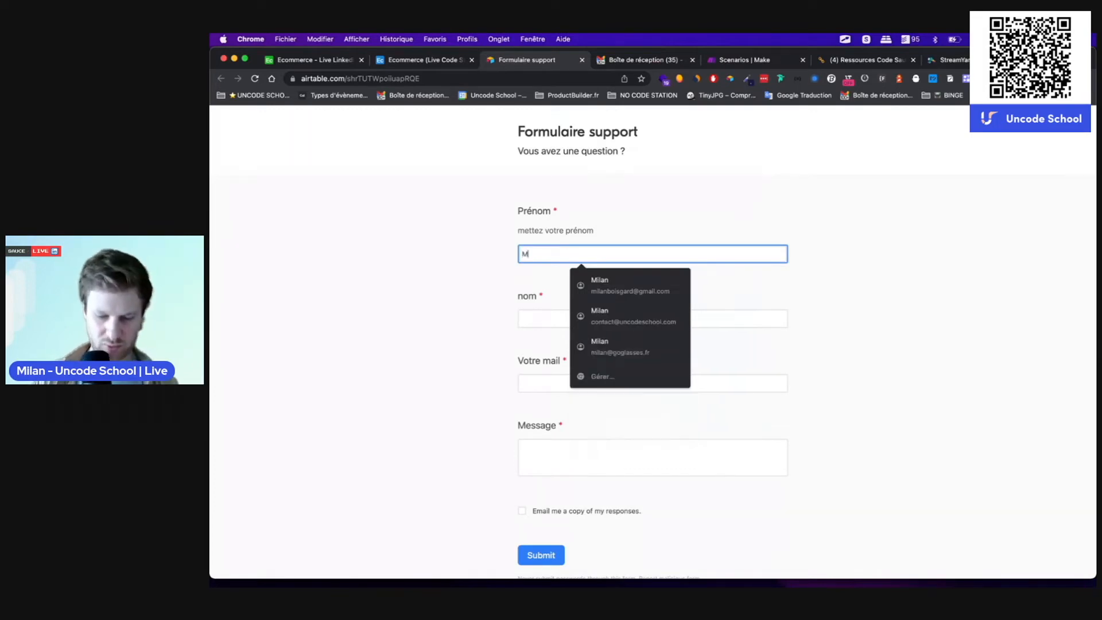
pyautogui.press('Tab')
pyautogui.write('Doe')
pyautogui.press('Tab')
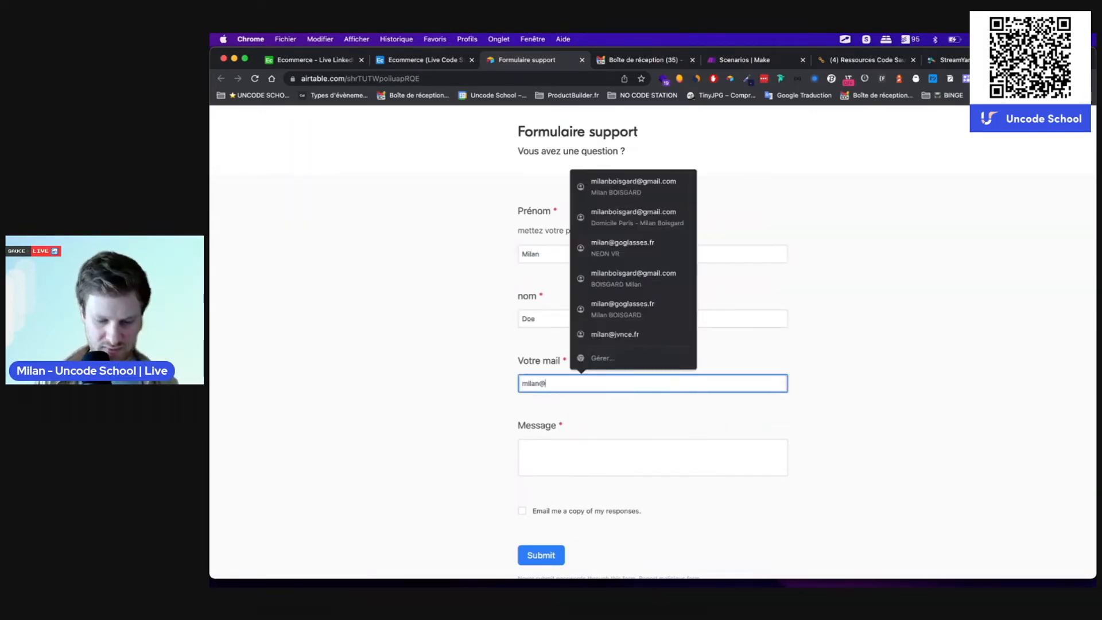
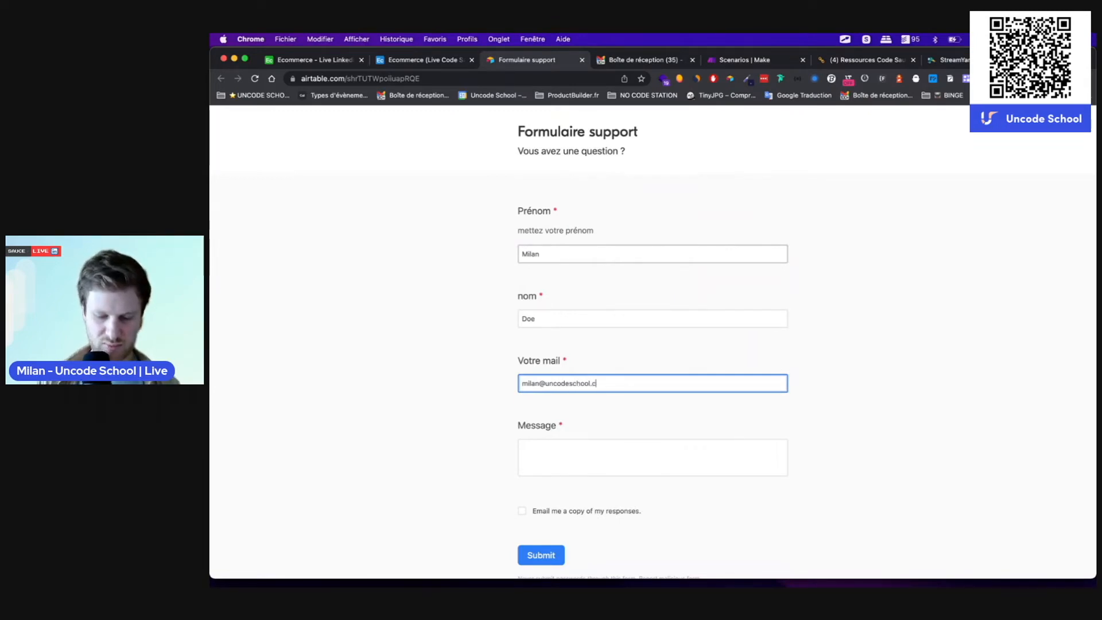
pyautogui.press('Tab')
pyautogui.write('test 2')
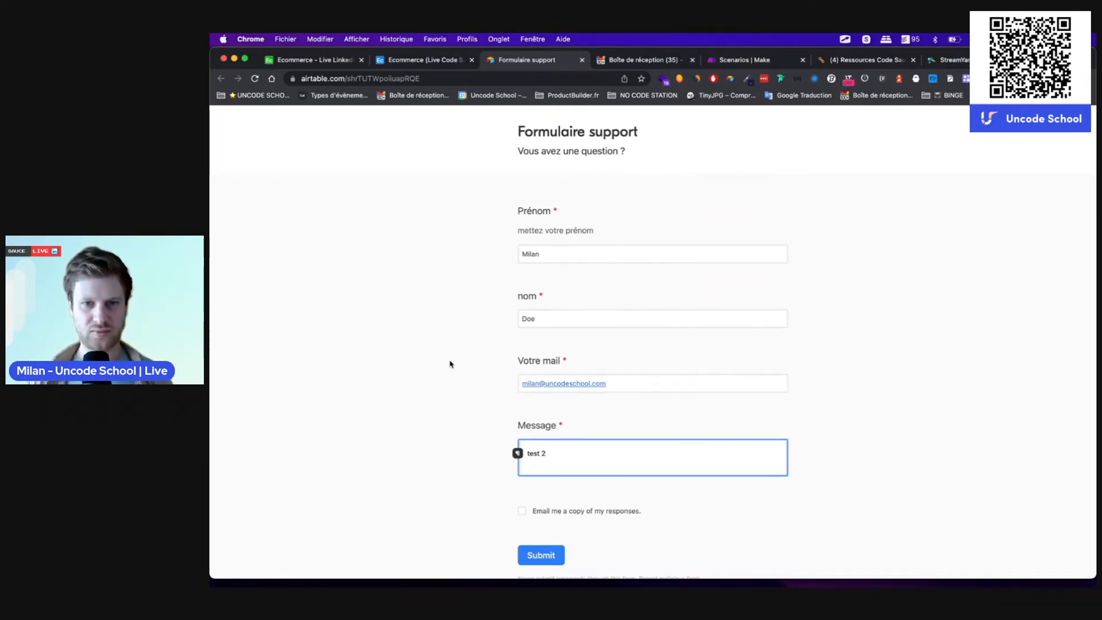
pyautogui.scroll(-2, 384, 422)
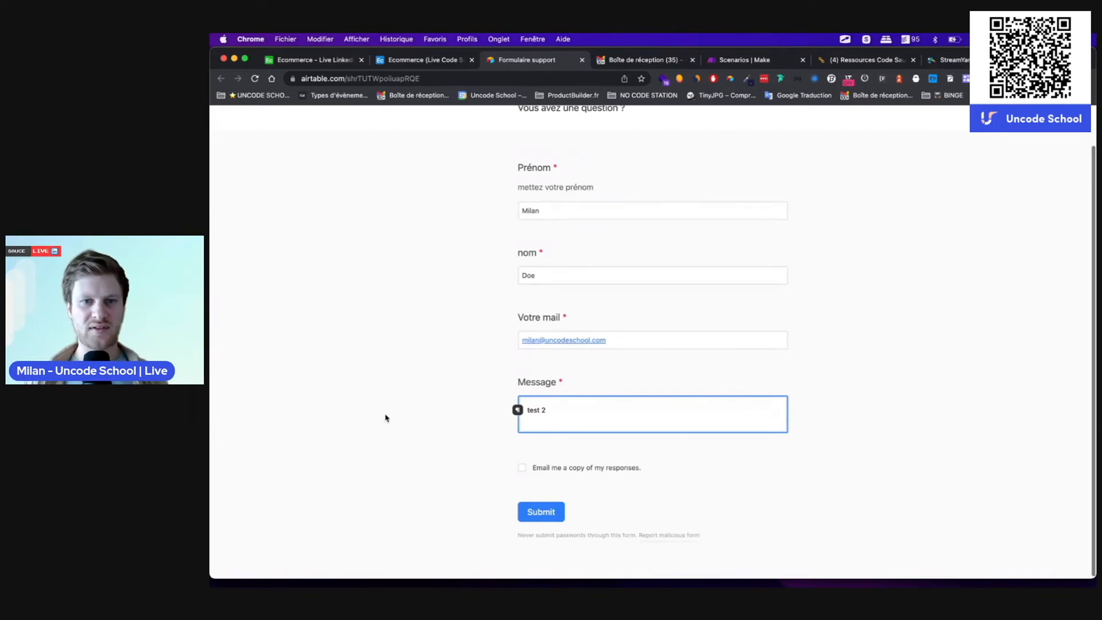
pyautogui.click(539, 512)
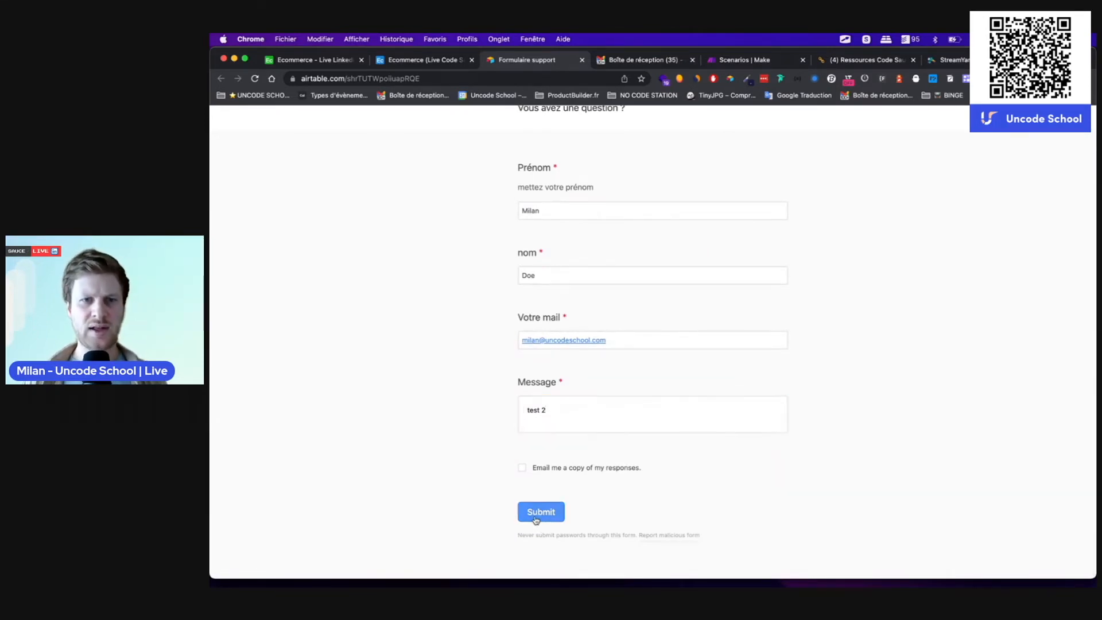
pyautogui.click(427, 61)
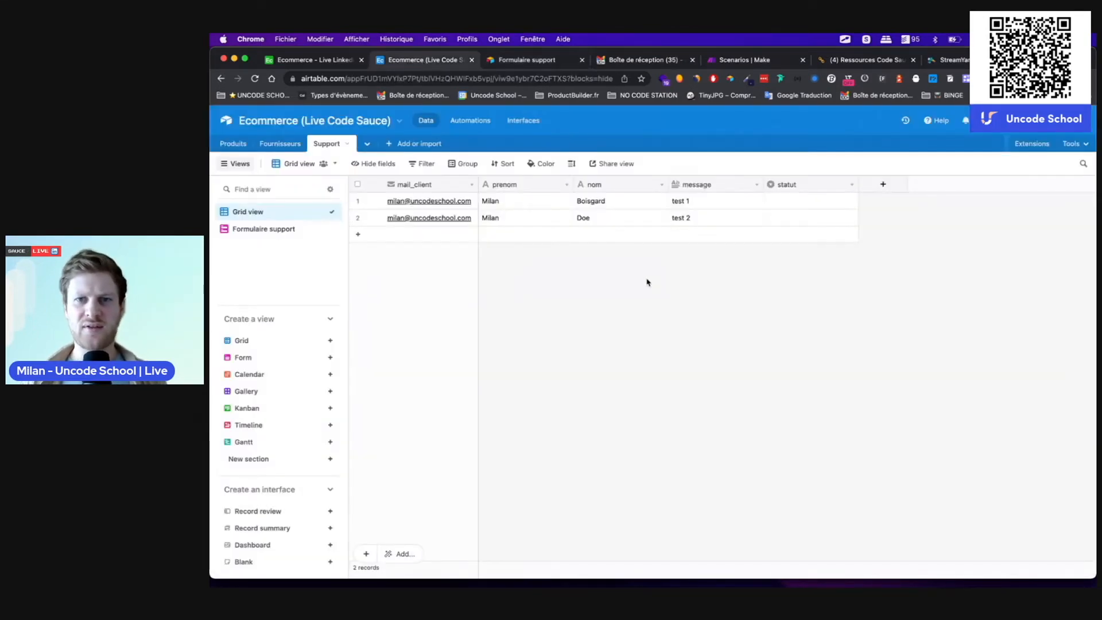
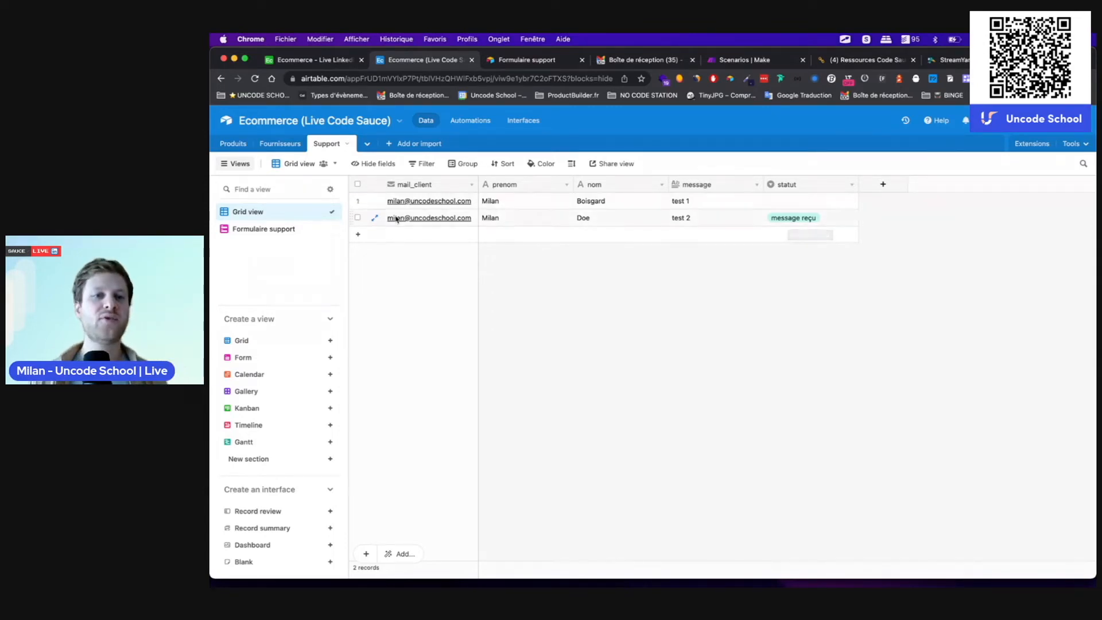
# Step: Browse the support automation's addable actions without adding any, then return to the Support table data
pyautogui.click(474, 121)
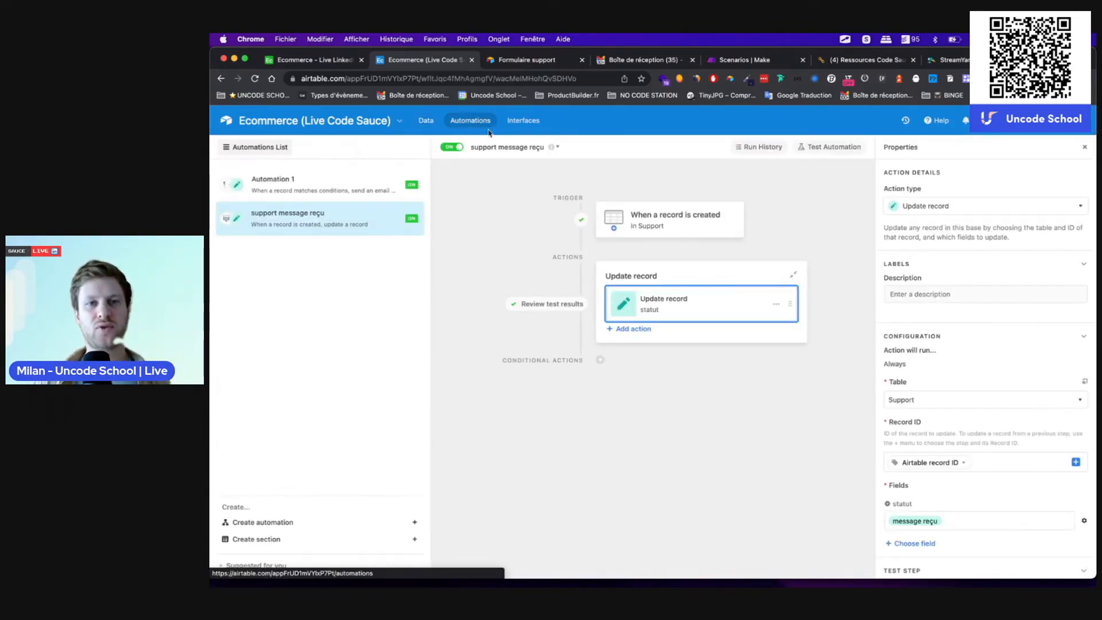
pyautogui.click(634, 330)
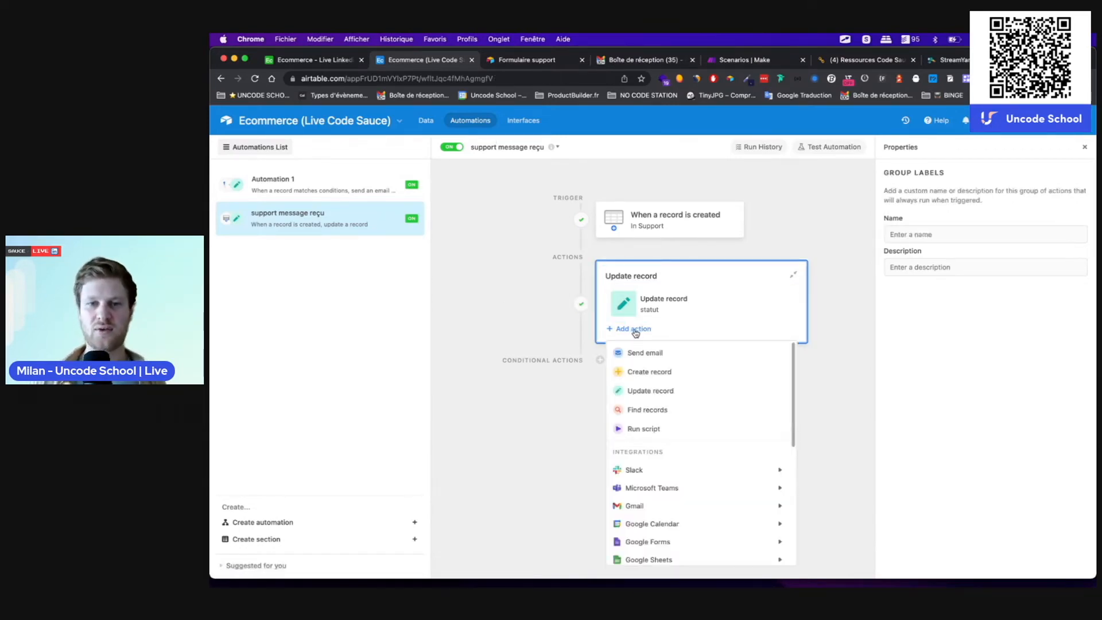
pyautogui.moveTo(647, 503)
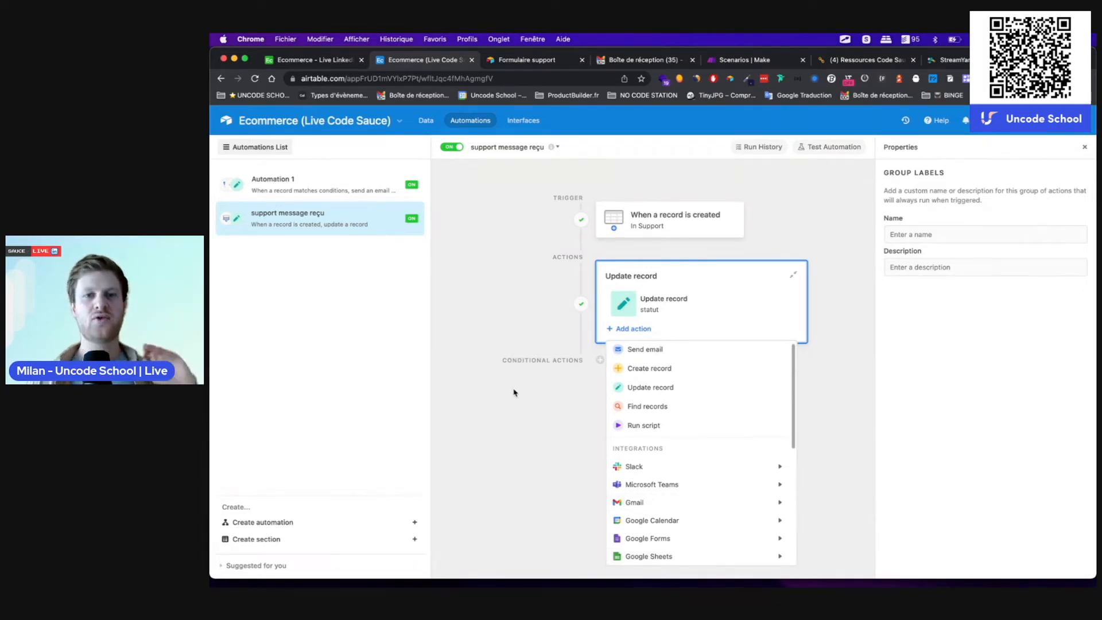
pyautogui.click(519, 296)
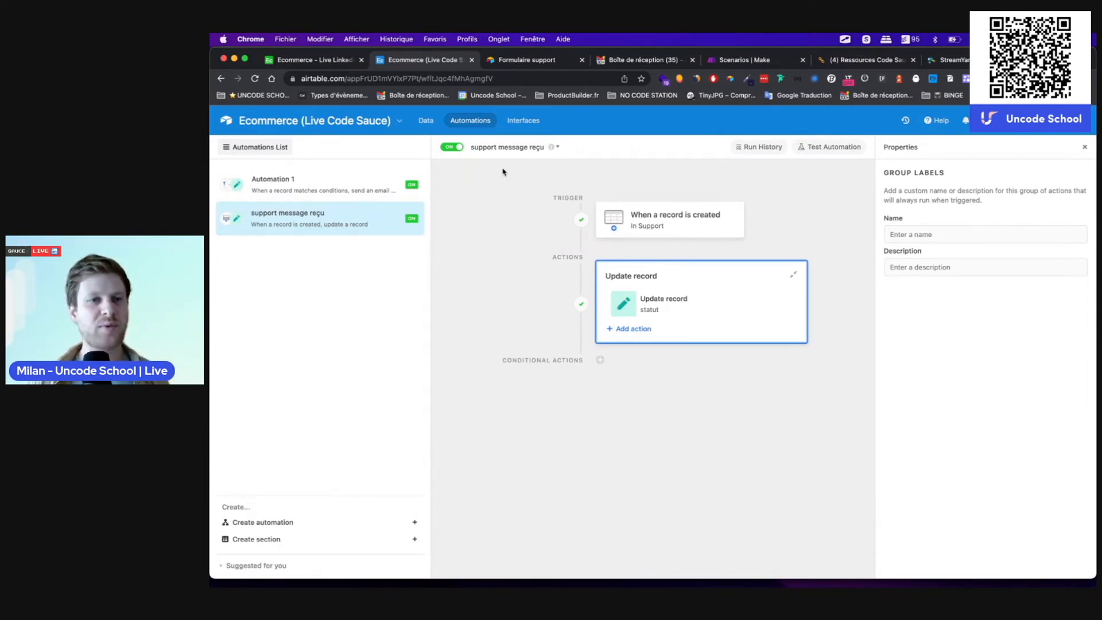
pyautogui.click(425, 119)
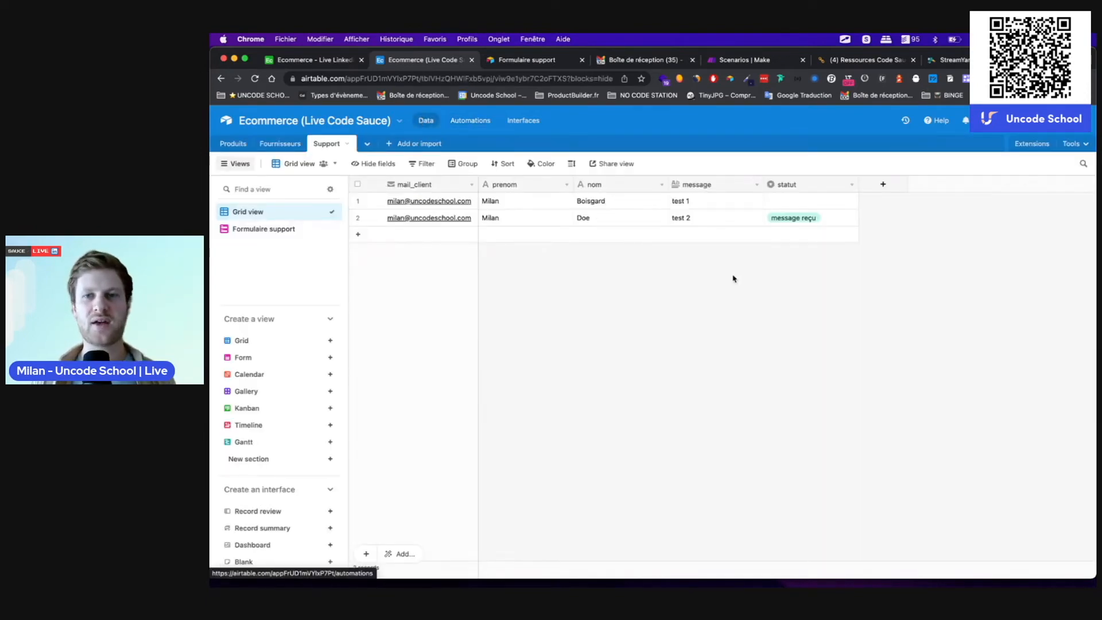
# Step: Create a new Make scenario starting with an Airtable Watch Records trigger
pyautogui.click(720, 61)
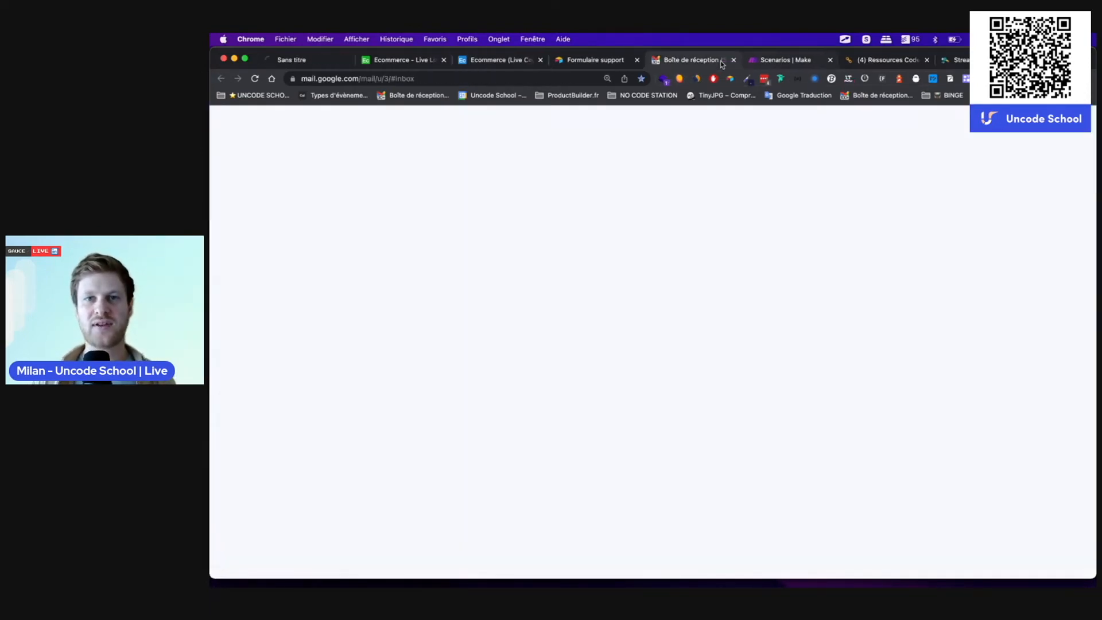
pyautogui.click(785, 59)
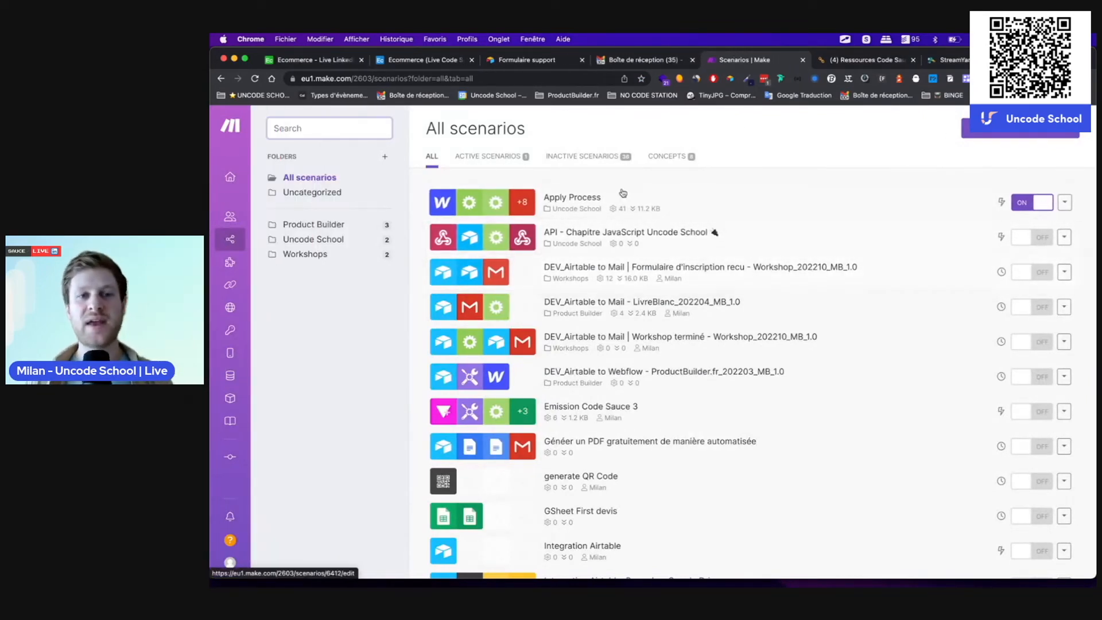
pyautogui.click(1010, 129)
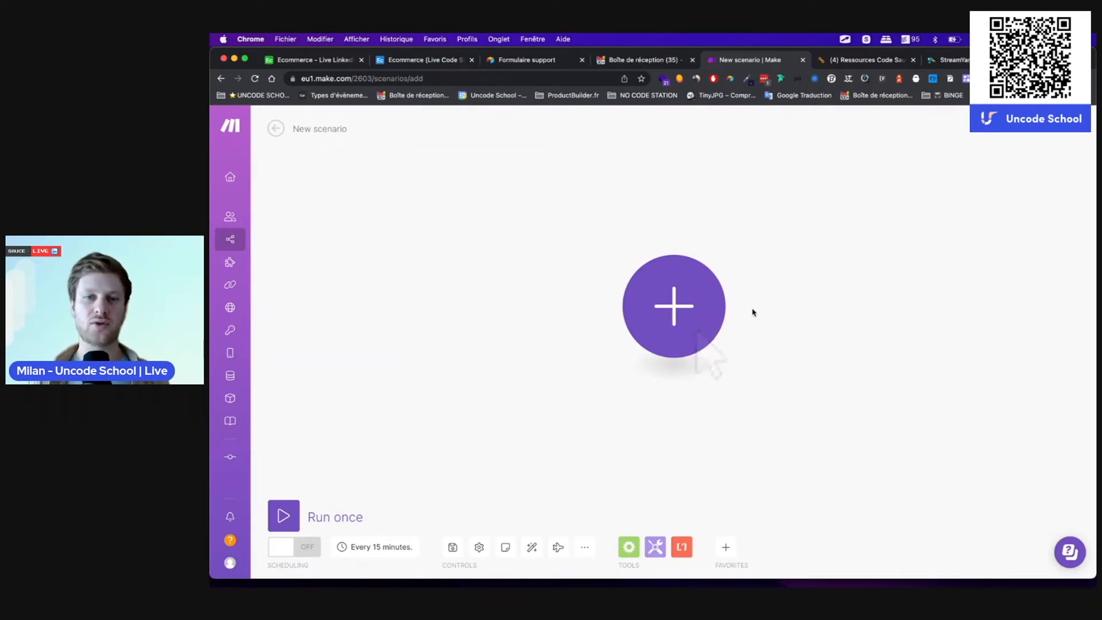
pyautogui.click(680, 328)
pyautogui.write('air')
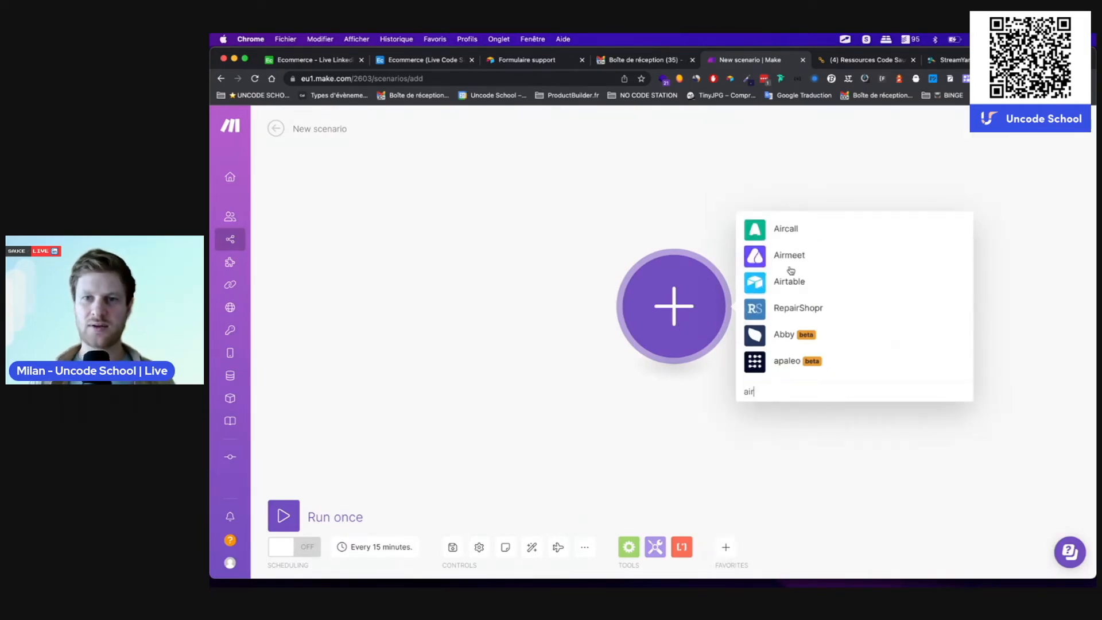
pyautogui.click(786, 283)
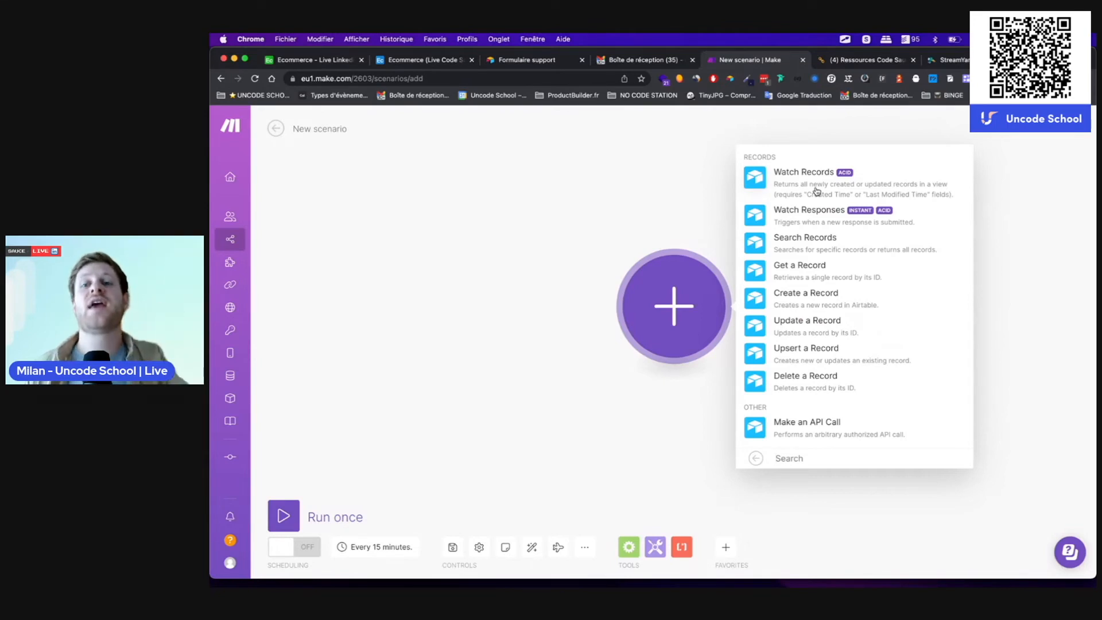
pyautogui.click(816, 191)
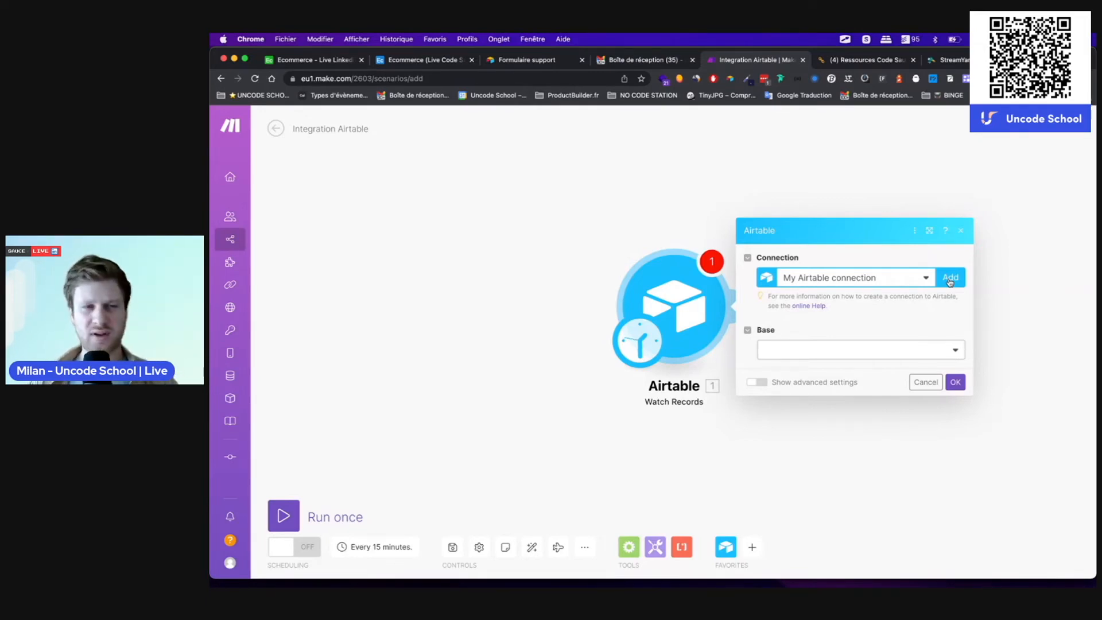
# Step: Point the trigger at the Support table of the Ecommerce (Live Code Sauce) base
pyautogui.click(829, 351)
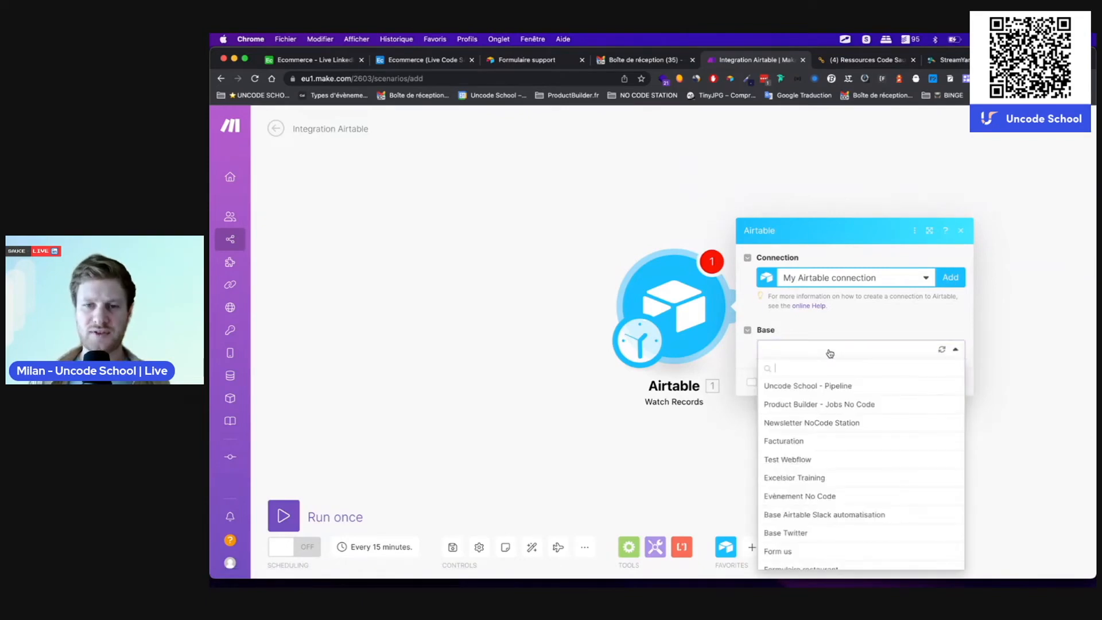
pyautogui.write('ec')
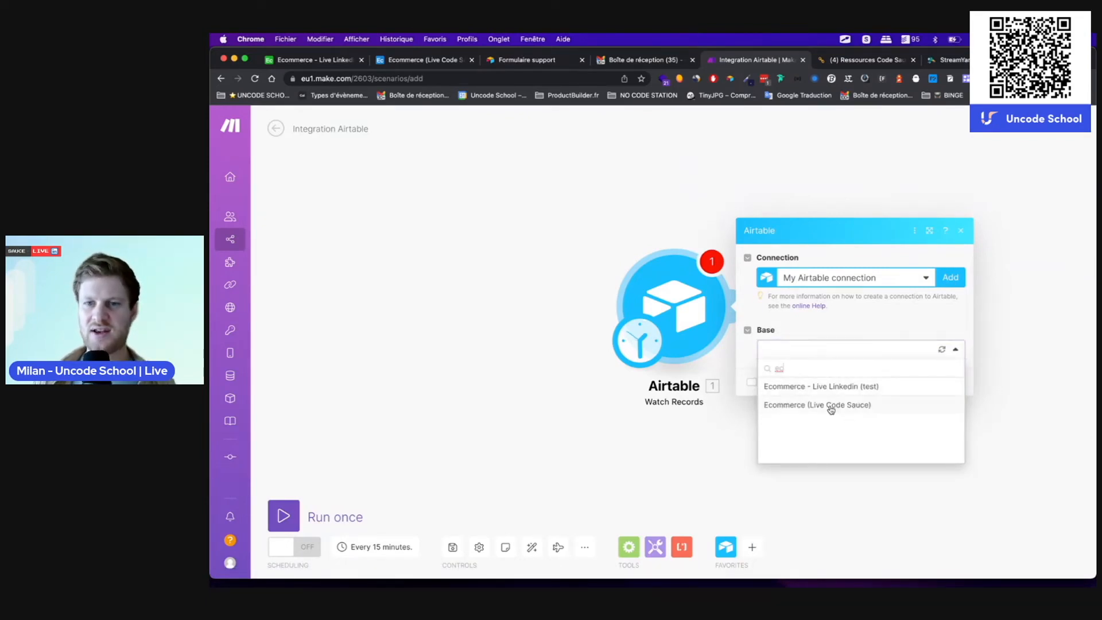
pyautogui.click(829, 405)
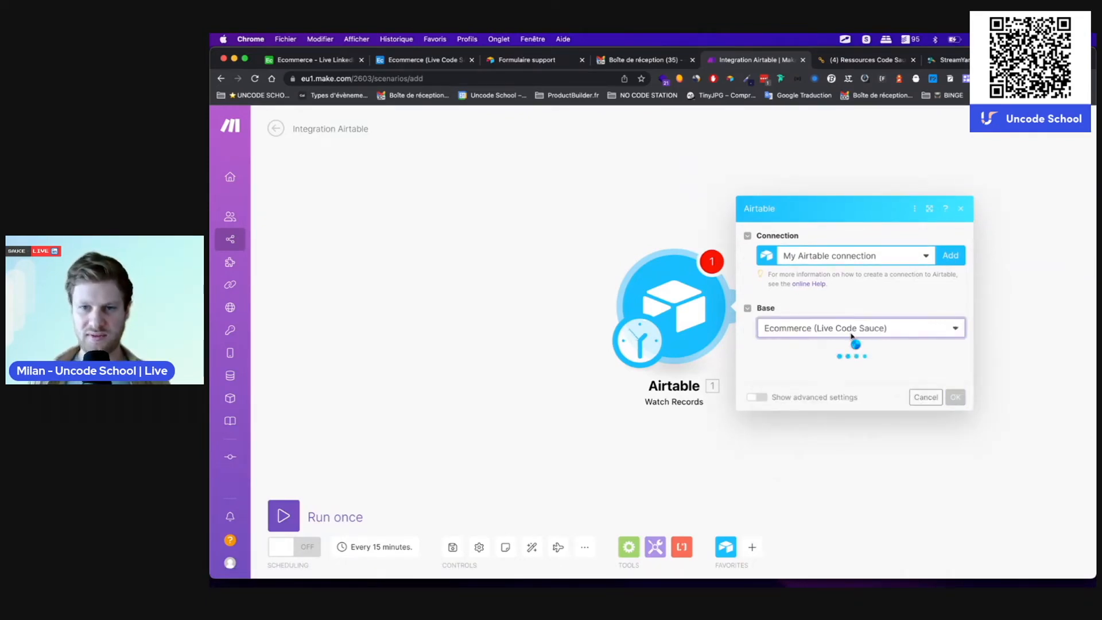
pyautogui.click(815, 376)
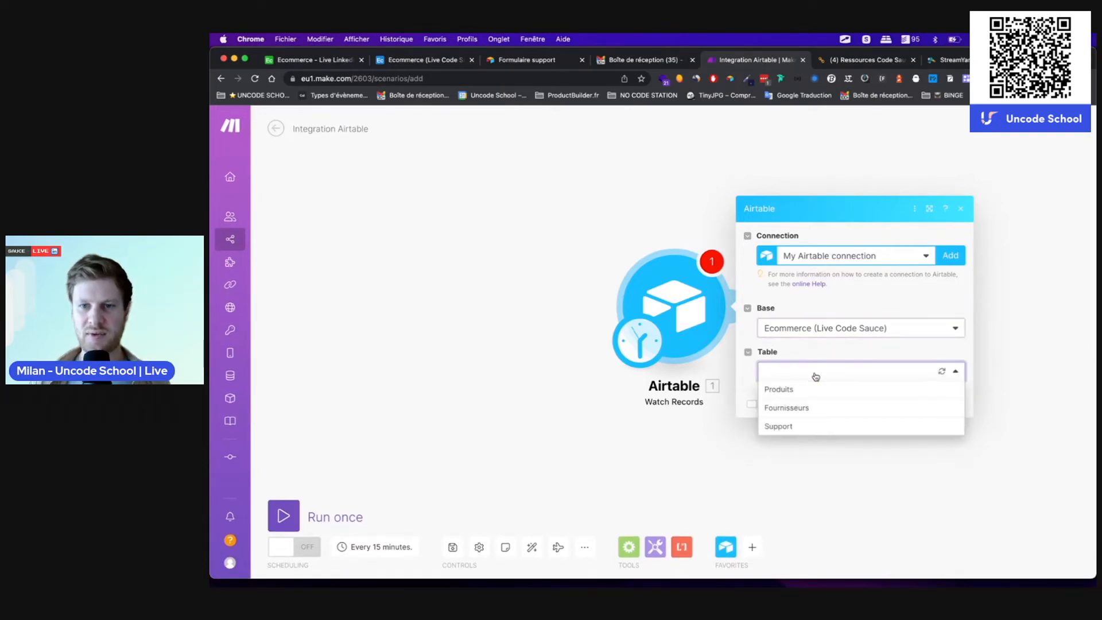
pyautogui.click(785, 425)
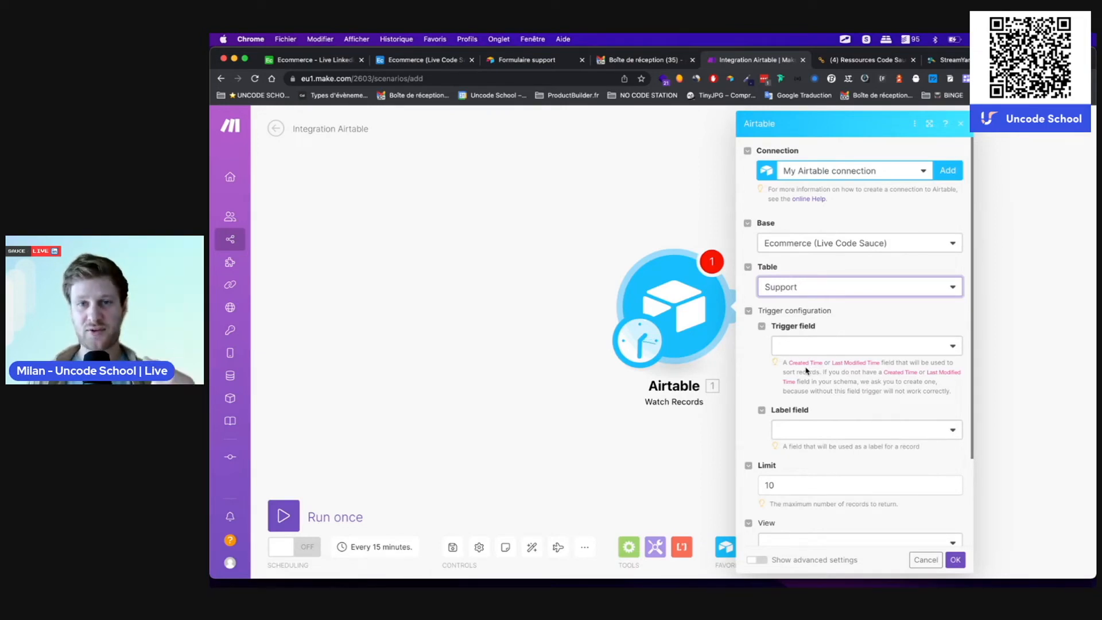
pyautogui.click(430, 64)
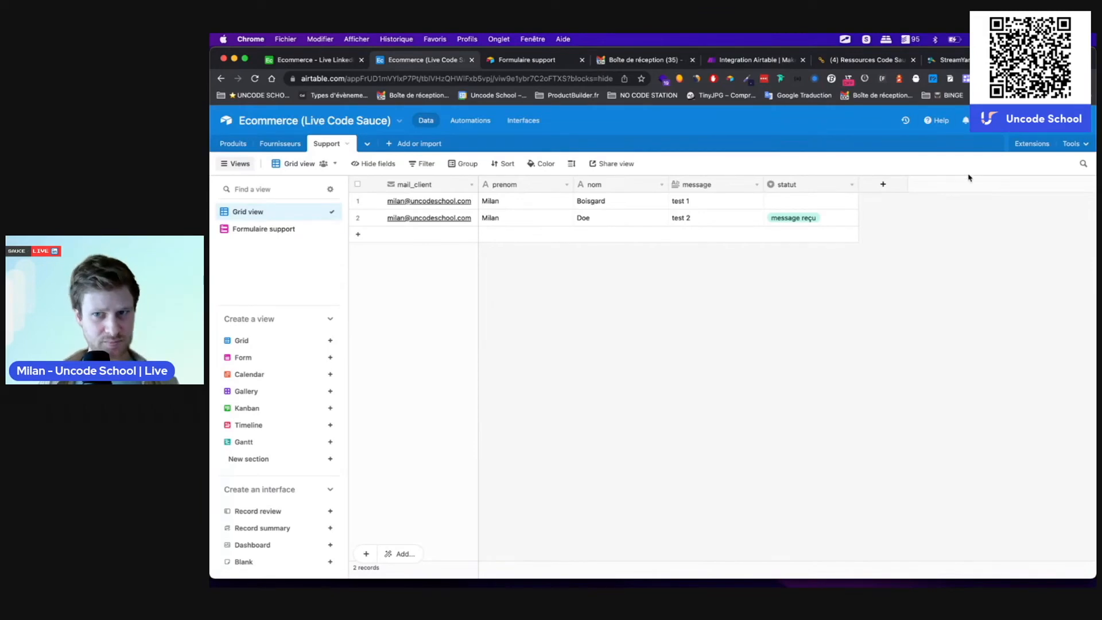
# Step: Add a created_at Created time field to Support with European date and 24-hour time
pyautogui.click(883, 183)
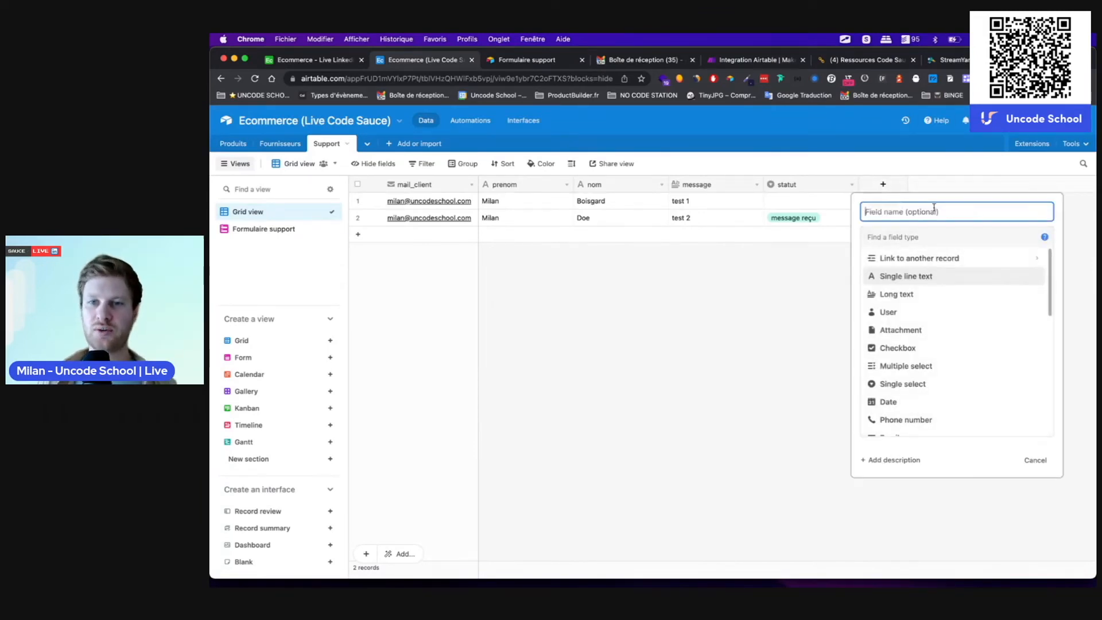
pyautogui.write('created_at')
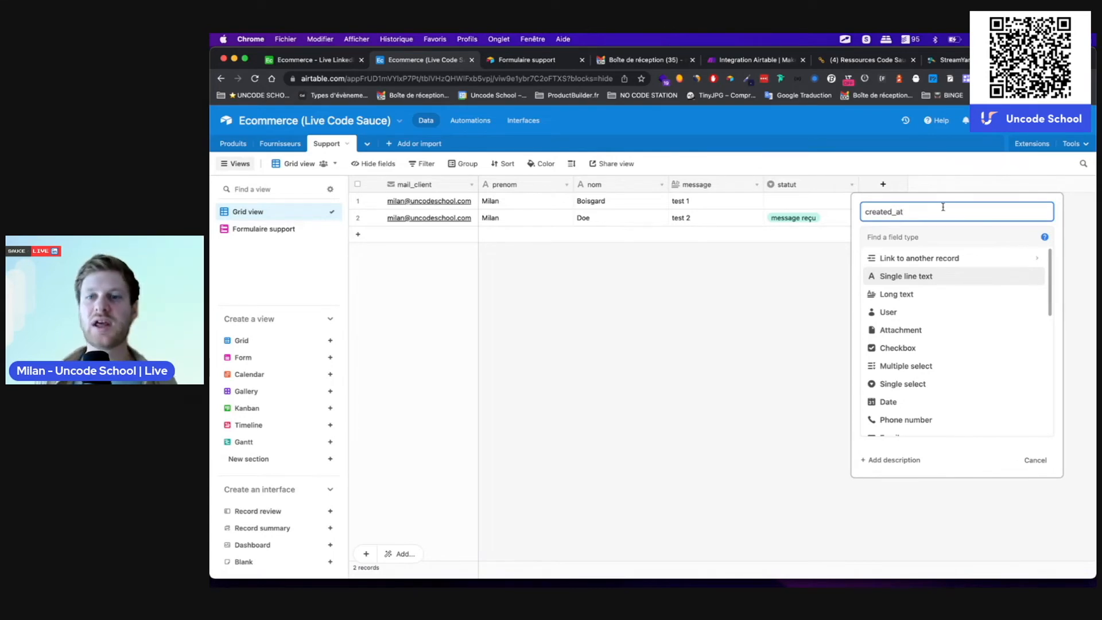
pyautogui.click(889, 237)
pyautogui.write('crea')
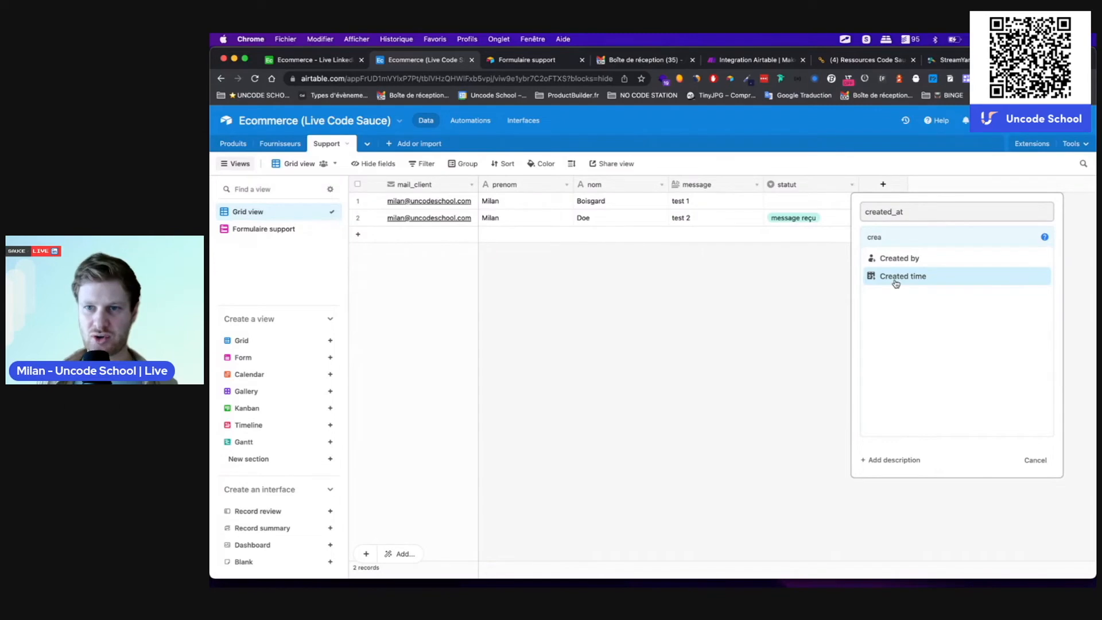
pyautogui.click(895, 283)
pyautogui.click(884, 294)
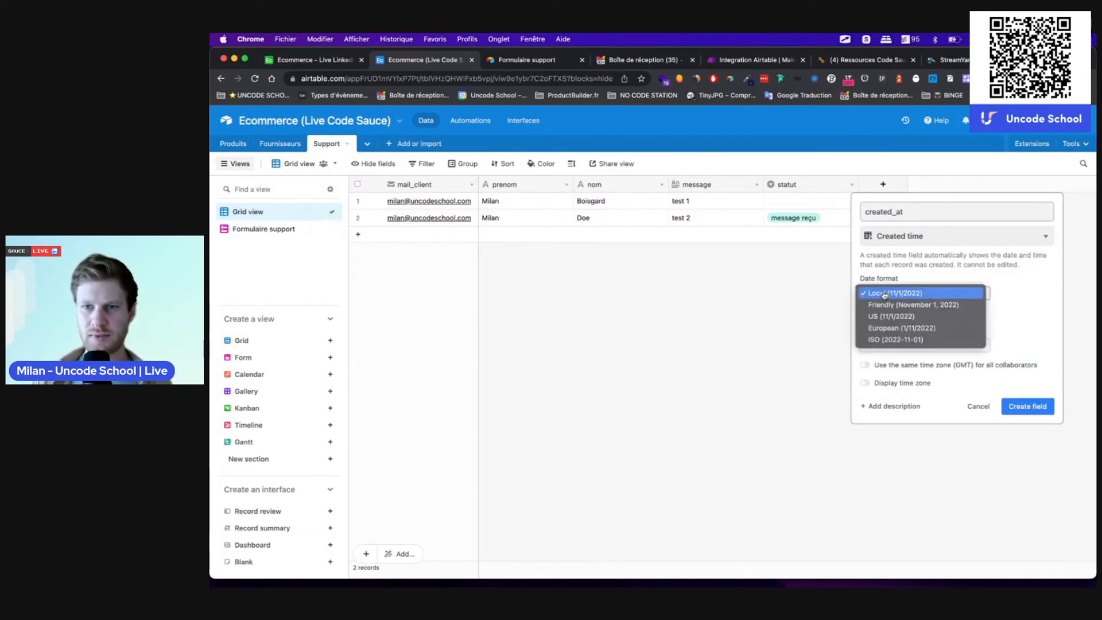
pyautogui.click(877, 328)
pyautogui.click(864, 312)
pyautogui.click(885, 347)
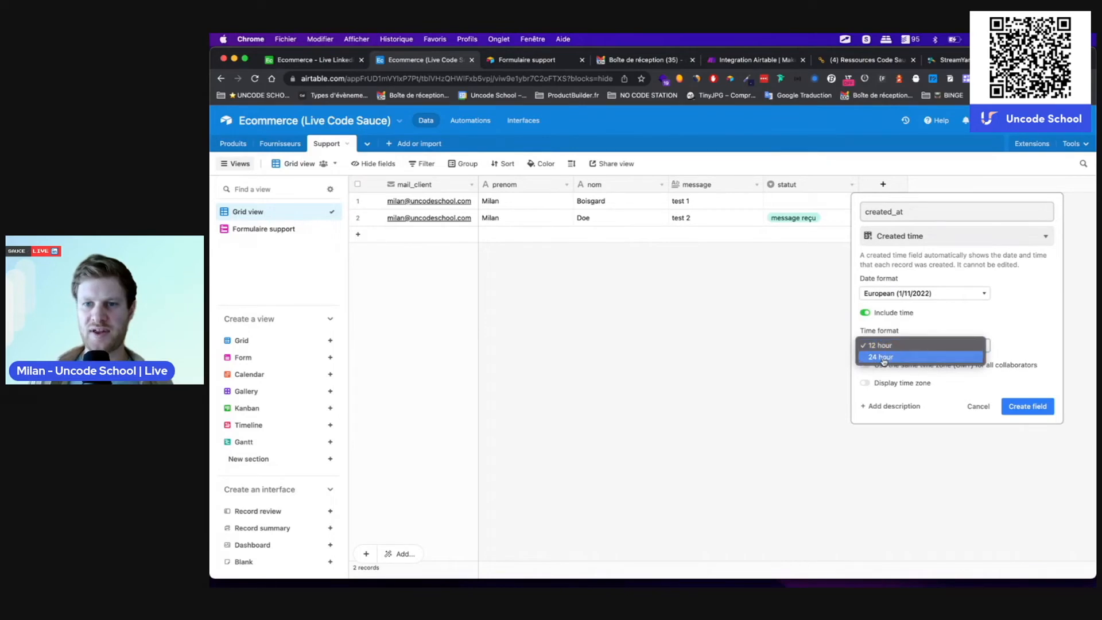
pyautogui.click(883, 357)
pyautogui.click(1028, 406)
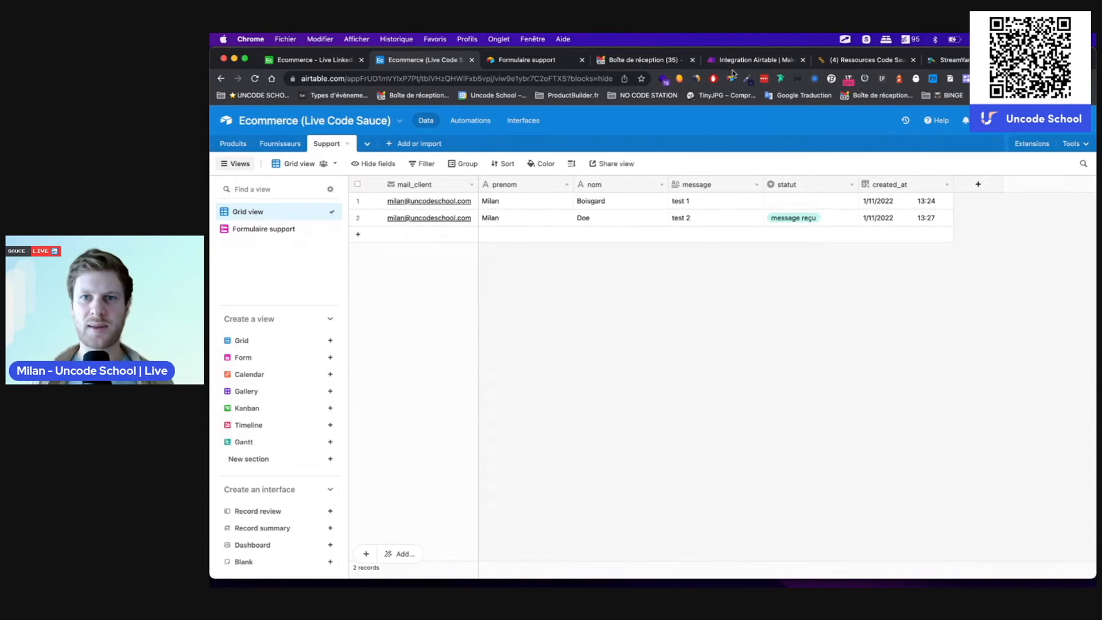
pyautogui.click(752, 59)
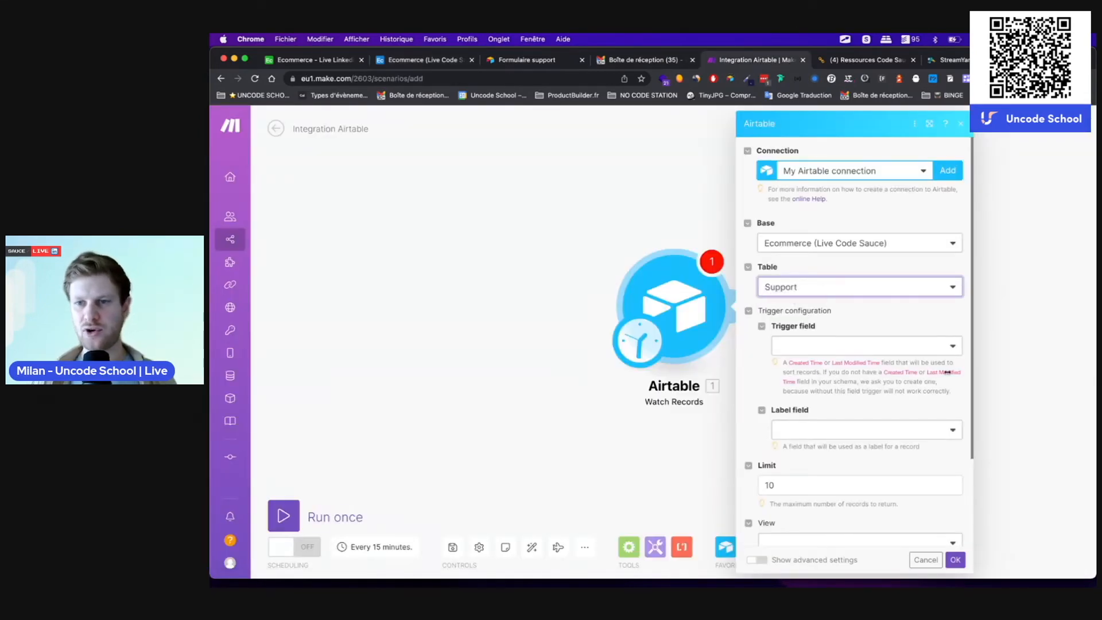
# Step: Set the Airtable trigger field to created_at and the label field to statut
pyautogui.click(920, 347)
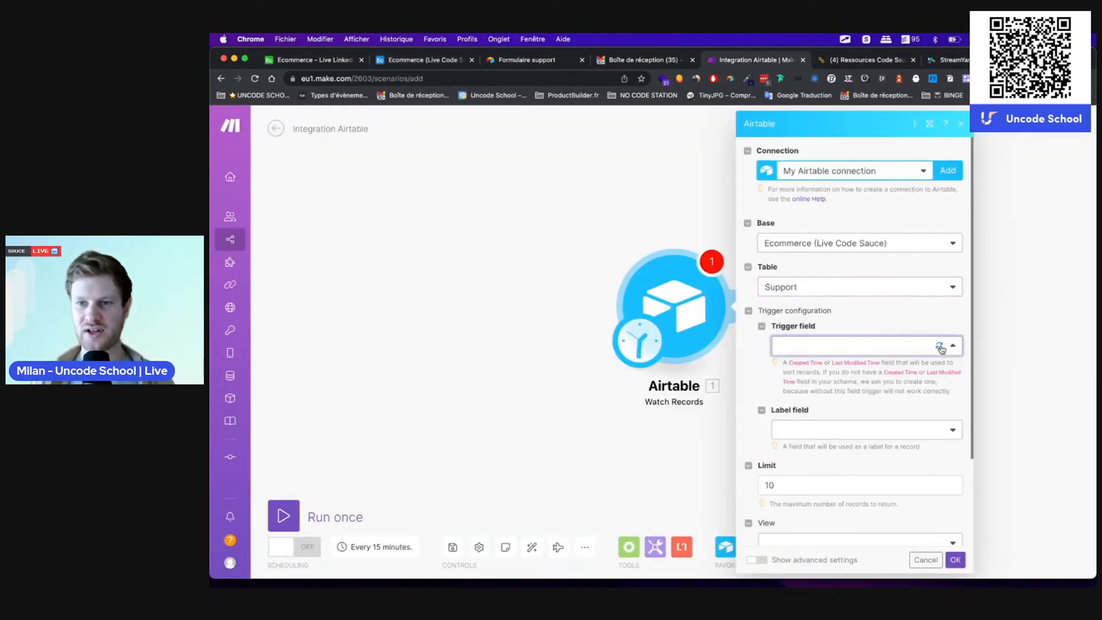
pyautogui.click(938, 346)
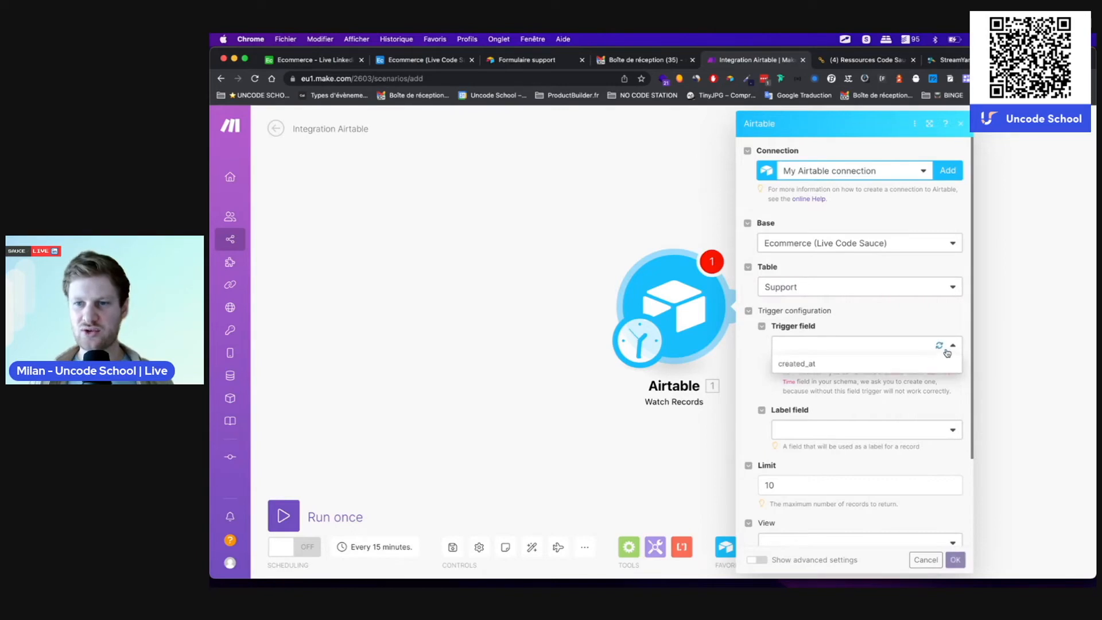
pyautogui.click(824, 365)
pyautogui.scroll(-4, 856, 446)
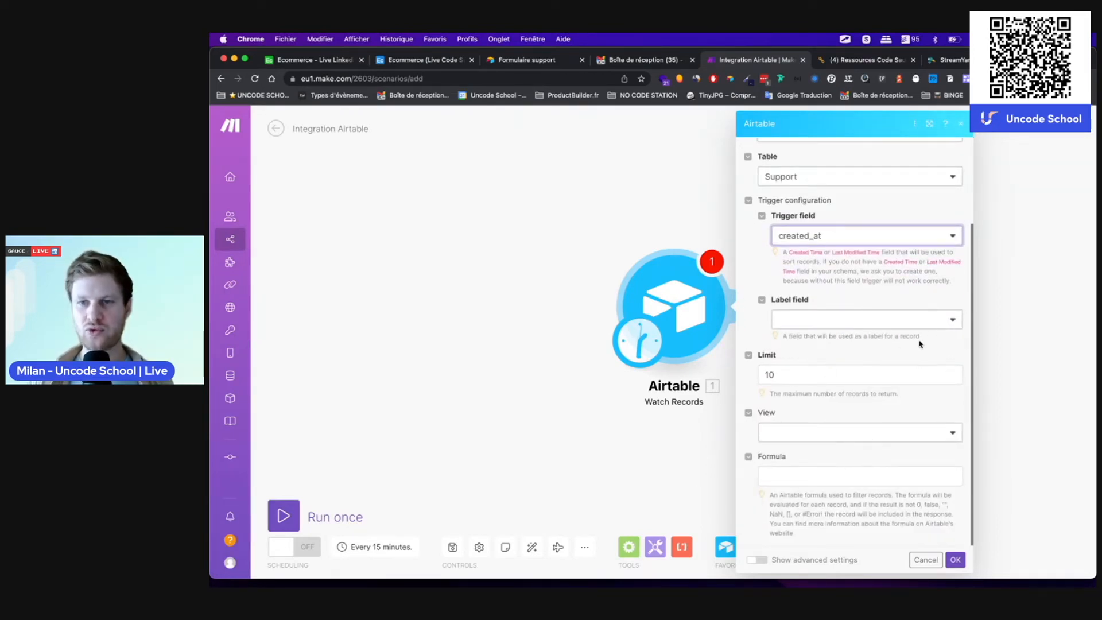
pyautogui.click(922, 321)
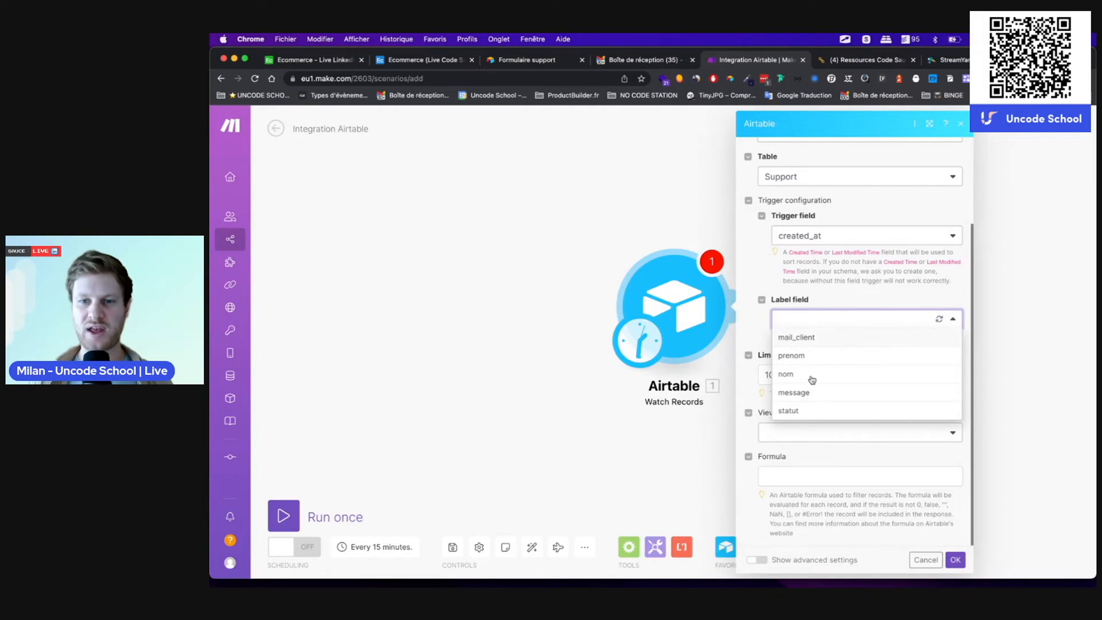
pyautogui.click(813, 337)
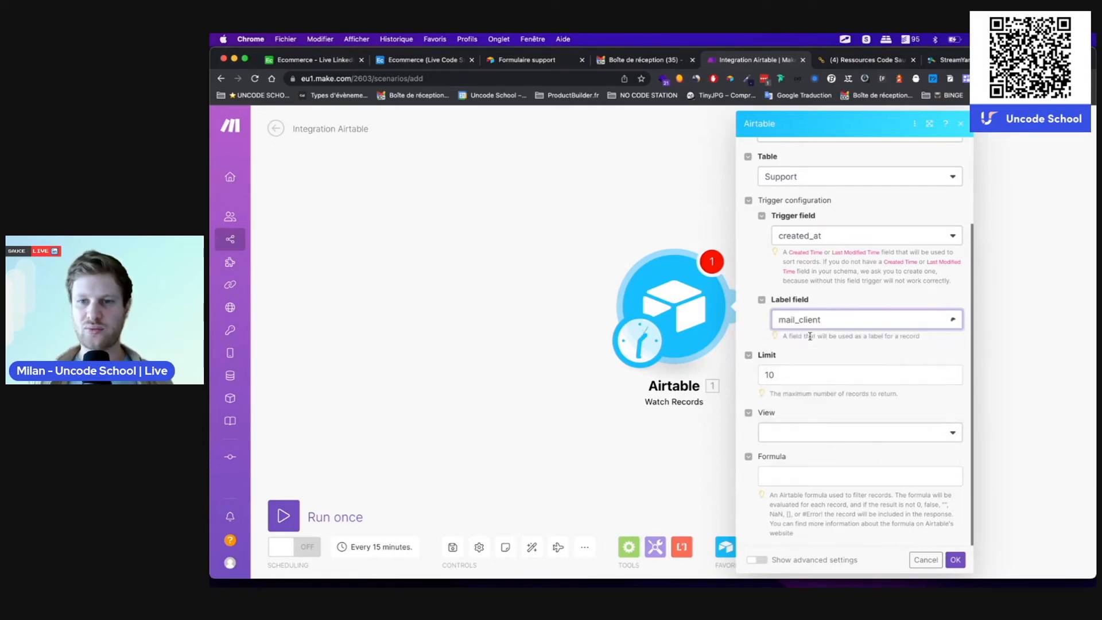
pyautogui.click(851, 326)
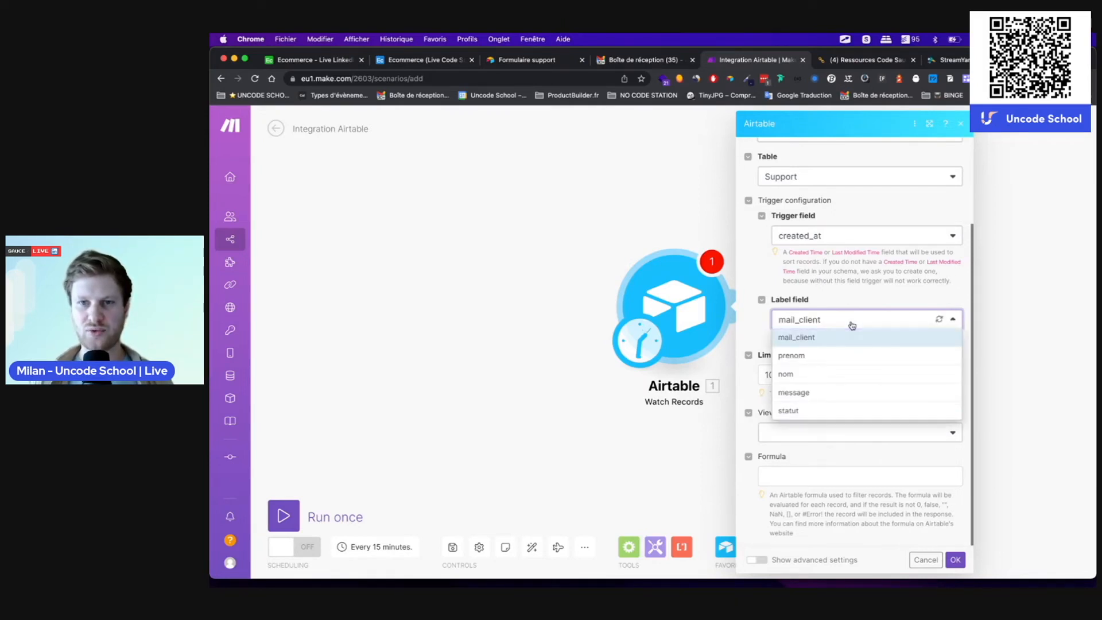
pyautogui.click(811, 410)
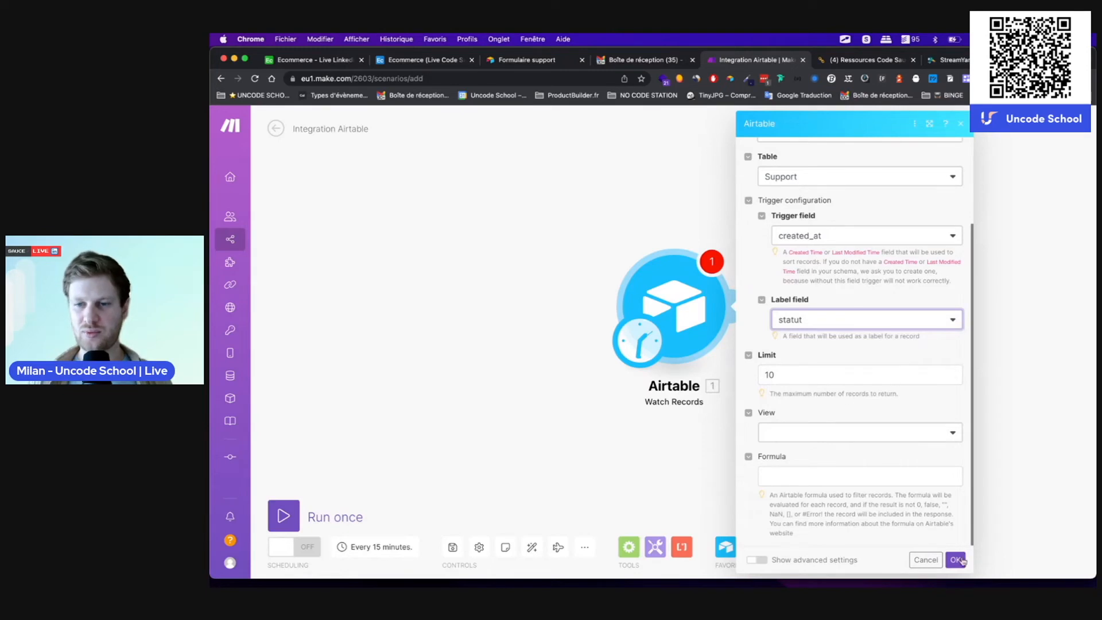
pyautogui.click(955, 562)
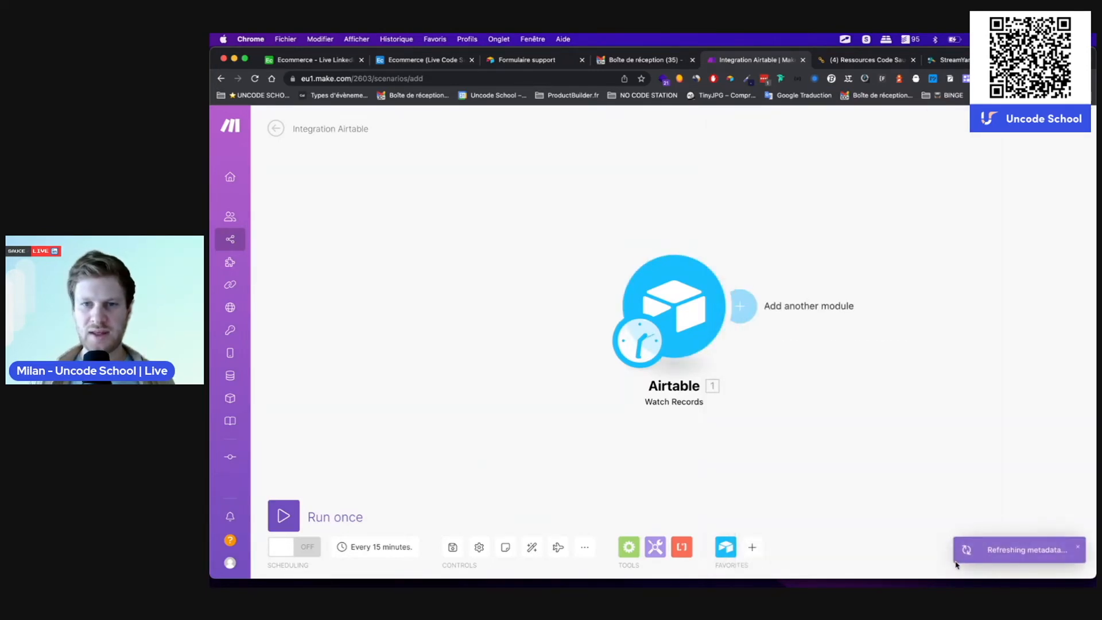
# Step: Run only the Airtable trigger and inspect the two Support records it returns
pyautogui.rightClick(684, 311)
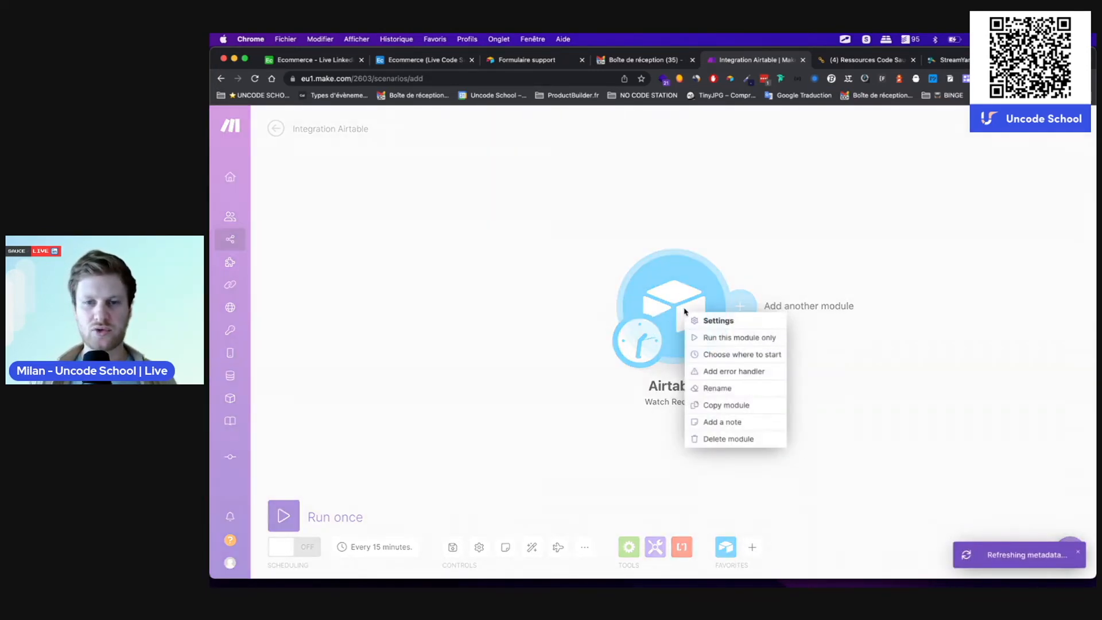
pyautogui.click(730, 337)
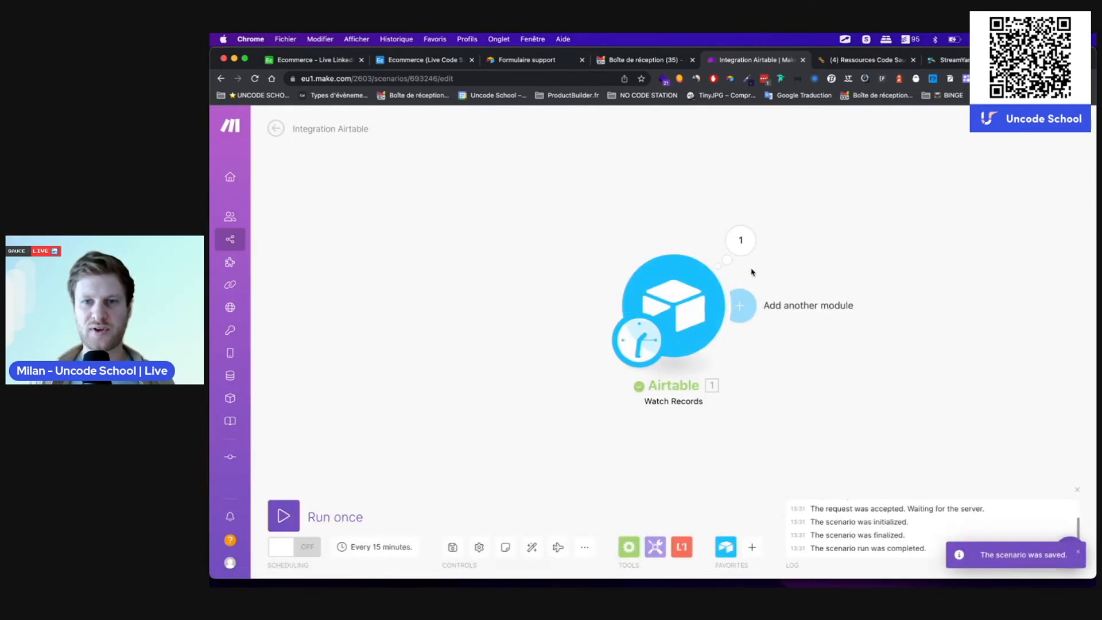
pyautogui.click(740, 240)
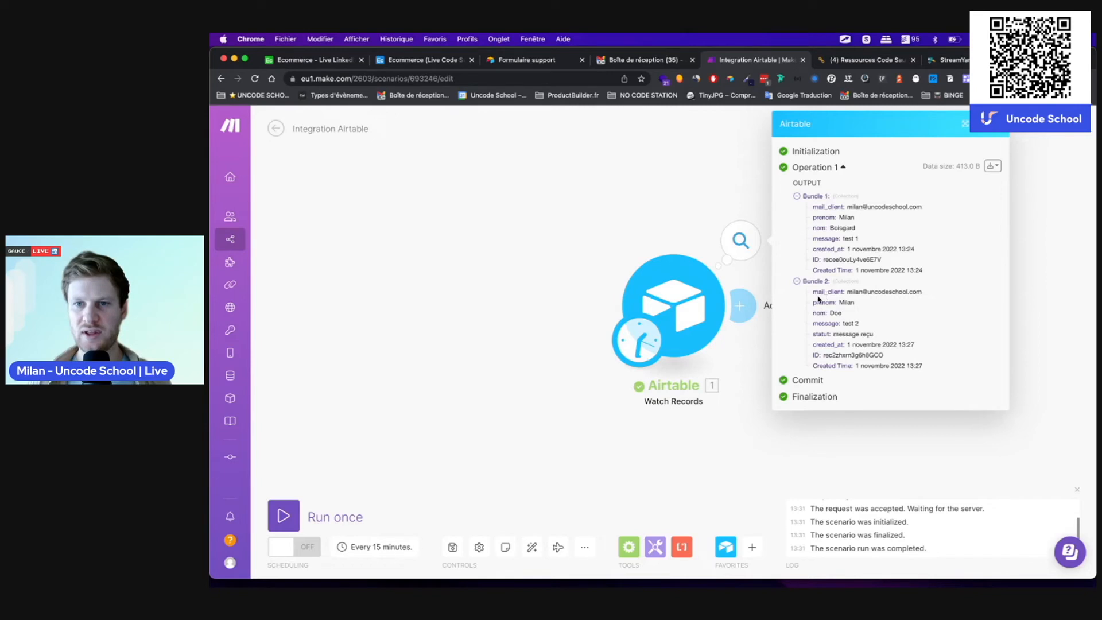
pyautogui.moveTo(814, 294); pyautogui.dragTo(947, 368)
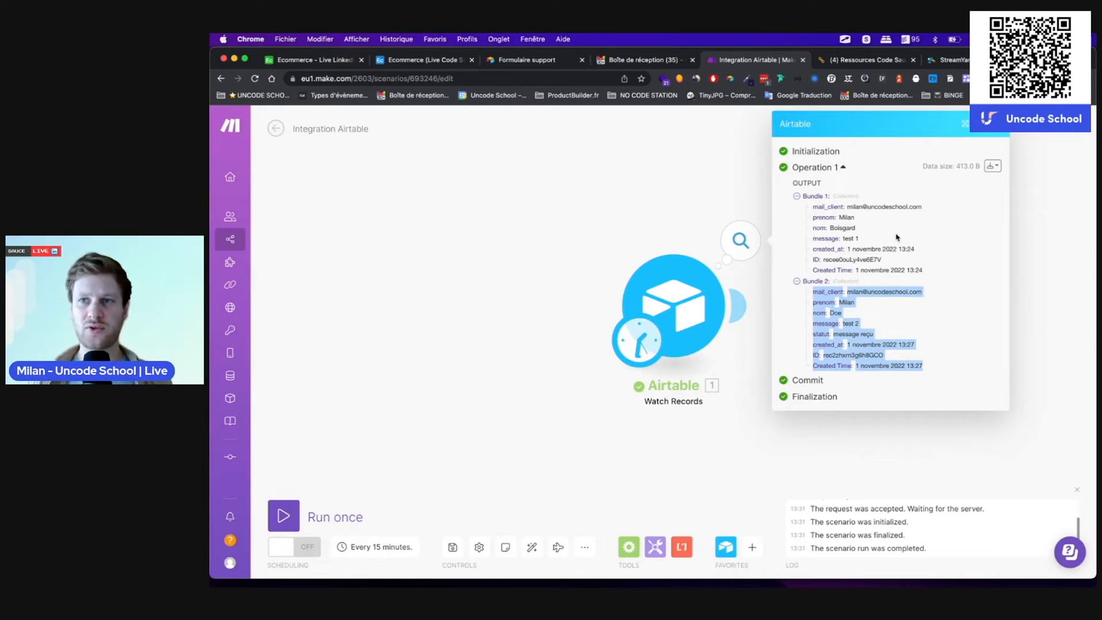
pyautogui.click(746, 338)
# Step: Add a Gmail Send an email module after the trigger using the Uncode School Gmail connection
pyautogui.click(746, 310)
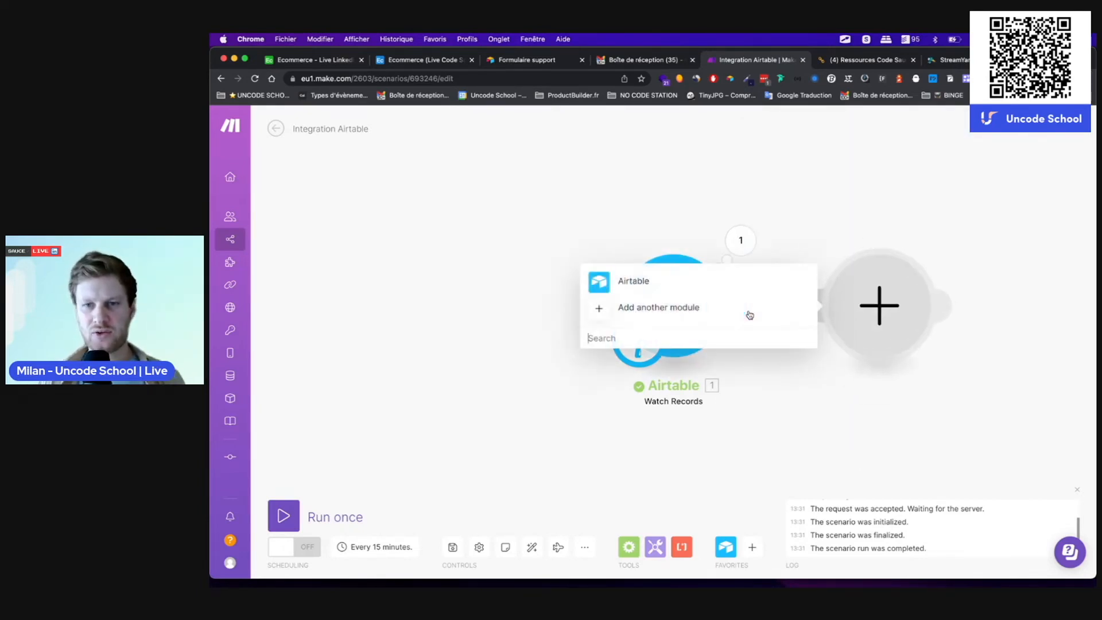
pyautogui.click(686, 338)
pyautogui.write('gmail')
pyautogui.click(677, 268)
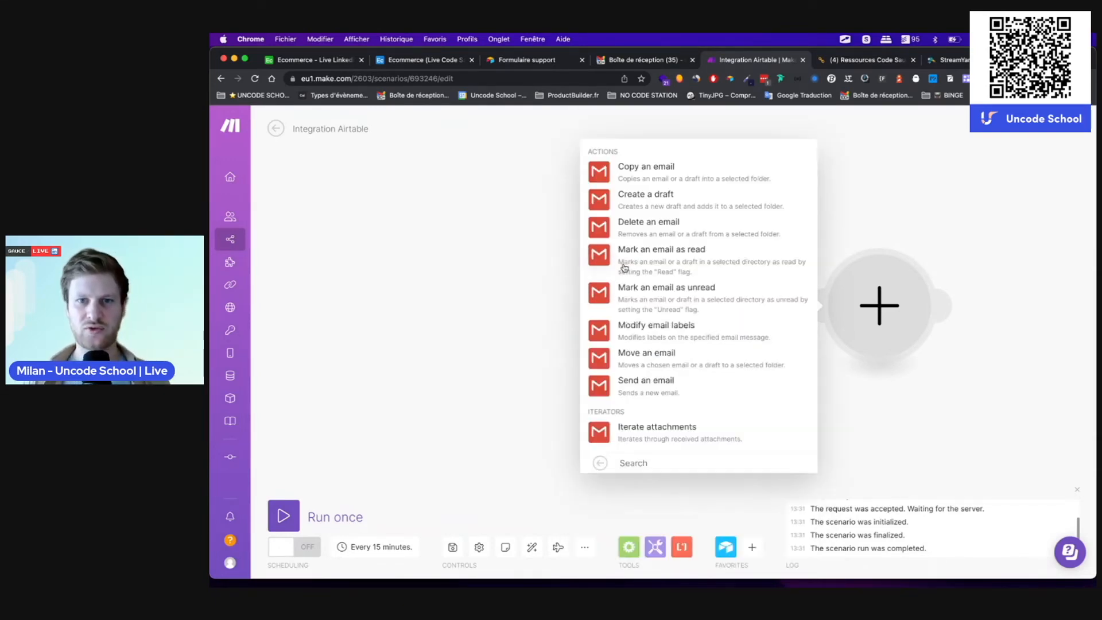
pyautogui.click(659, 389)
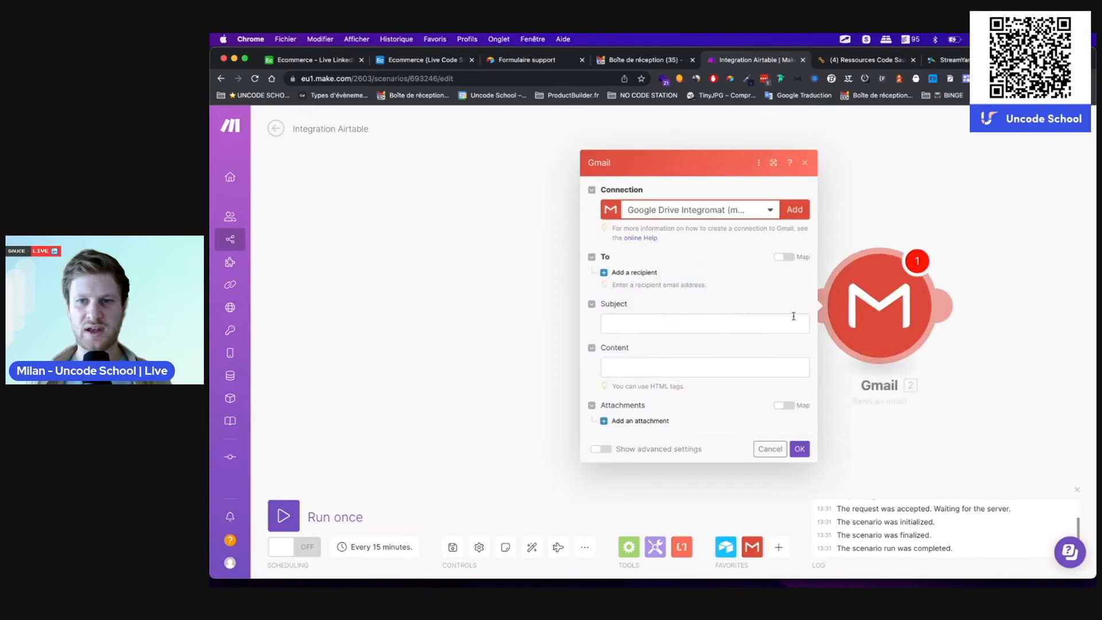
pyautogui.click(715, 209)
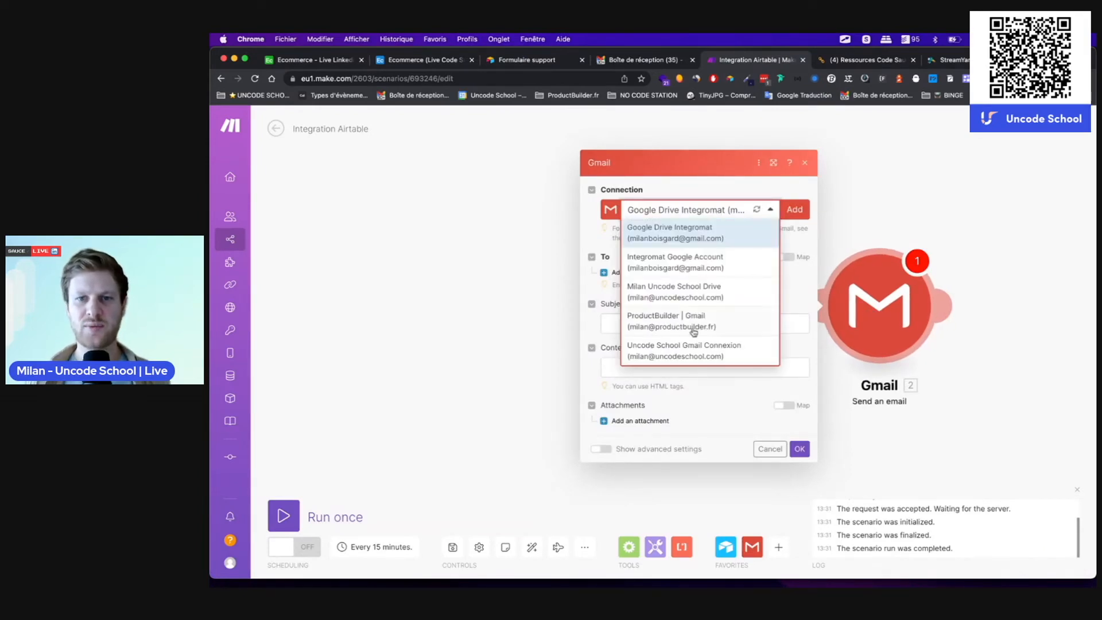
pyautogui.click(678, 352)
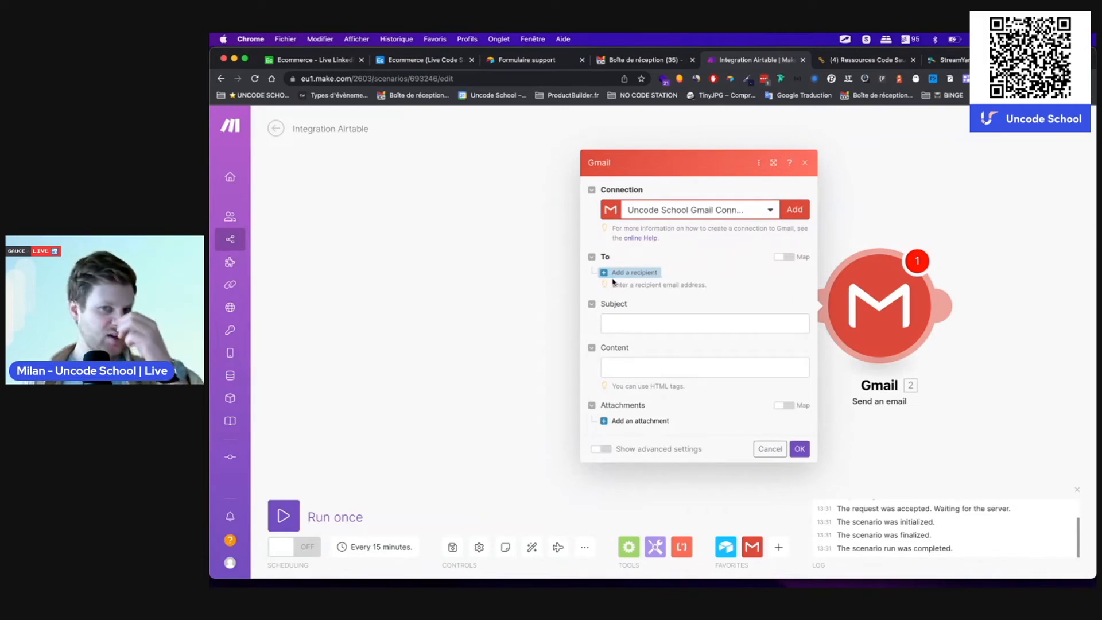
# Step: Address the email to the record's mail_client with subject 'Bien reçu !'
pyautogui.click(631, 272)
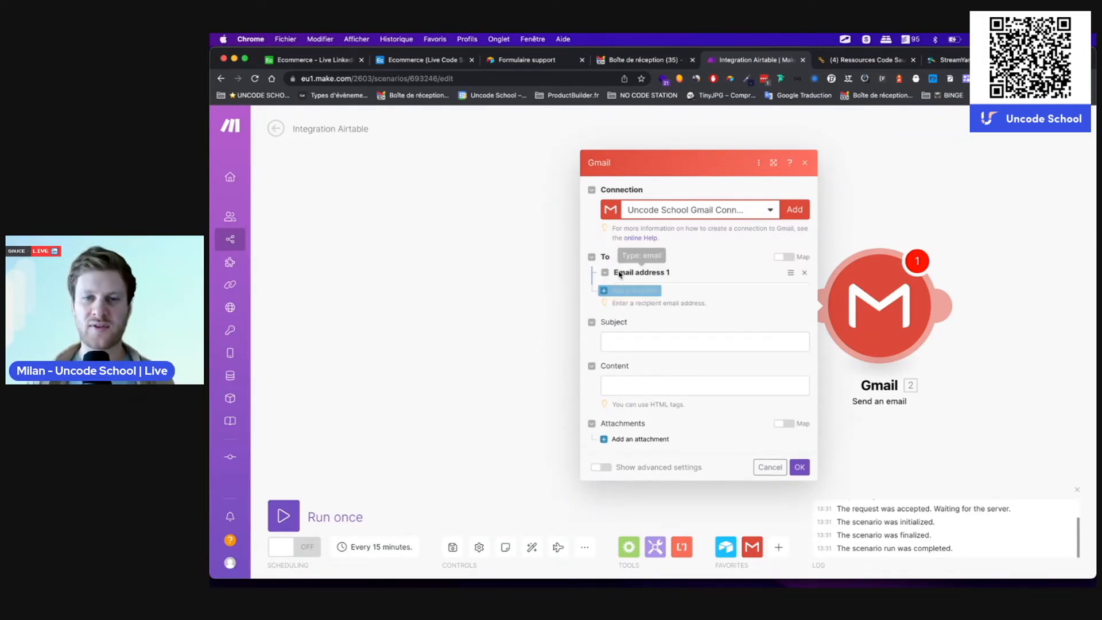
pyautogui.click(642, 270)
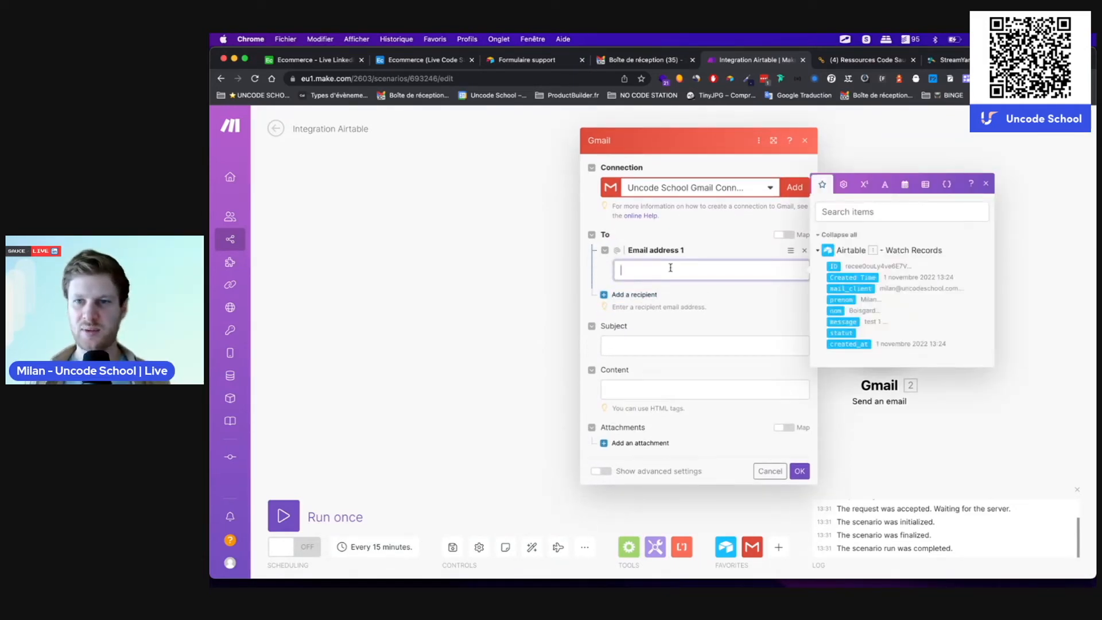
pyautogui.click(862, 290)
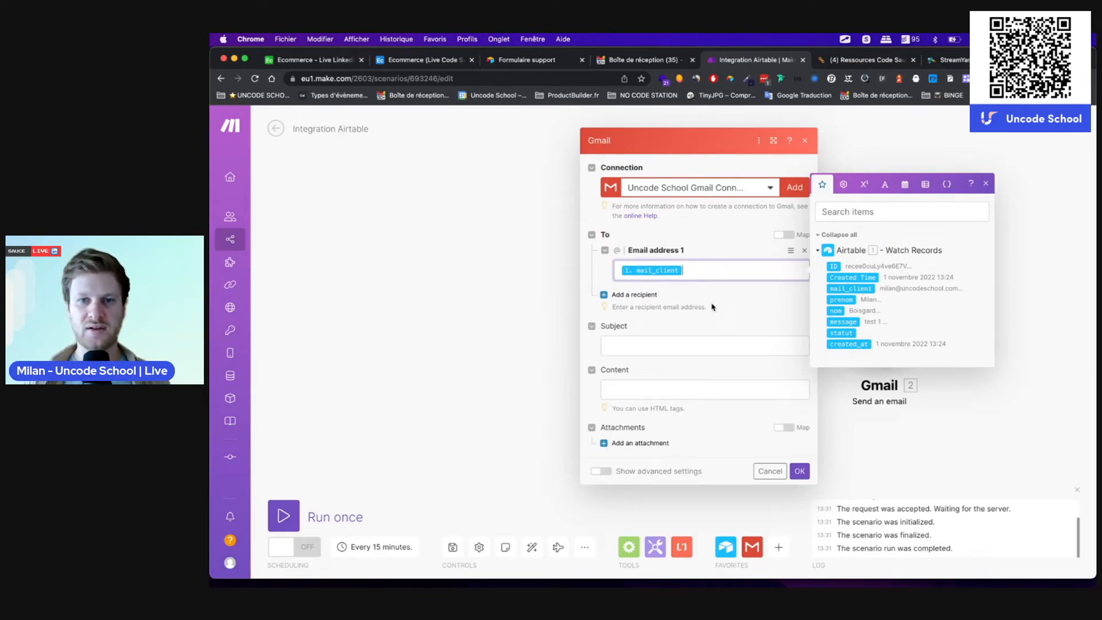
pyautogui.click(632, 344)
pyautogui.write('Nou')
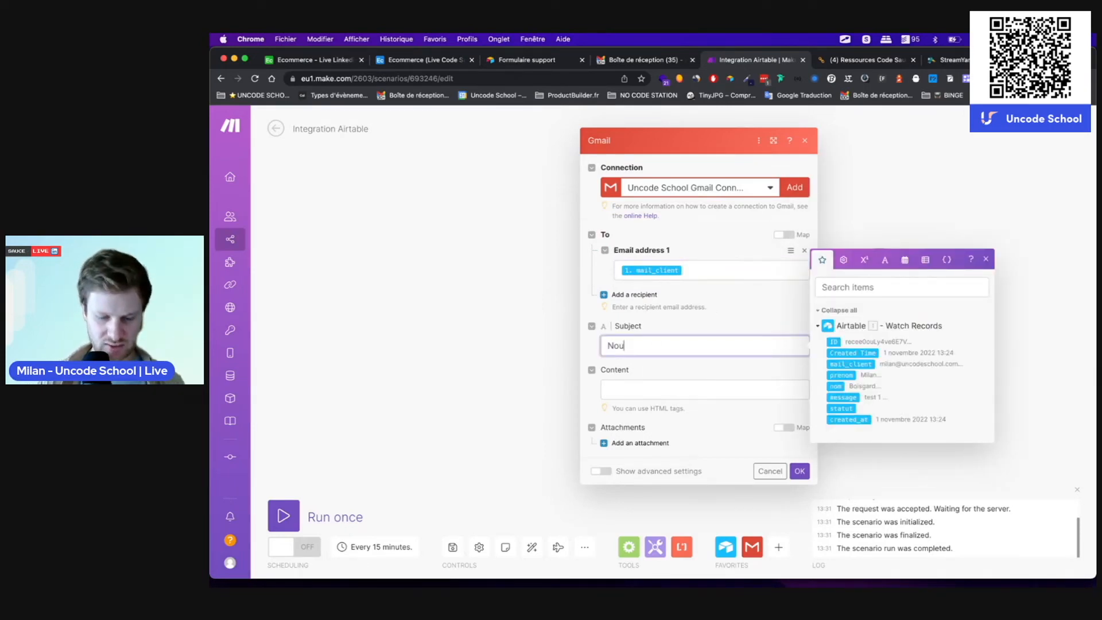
pyautogui.write('veau message')
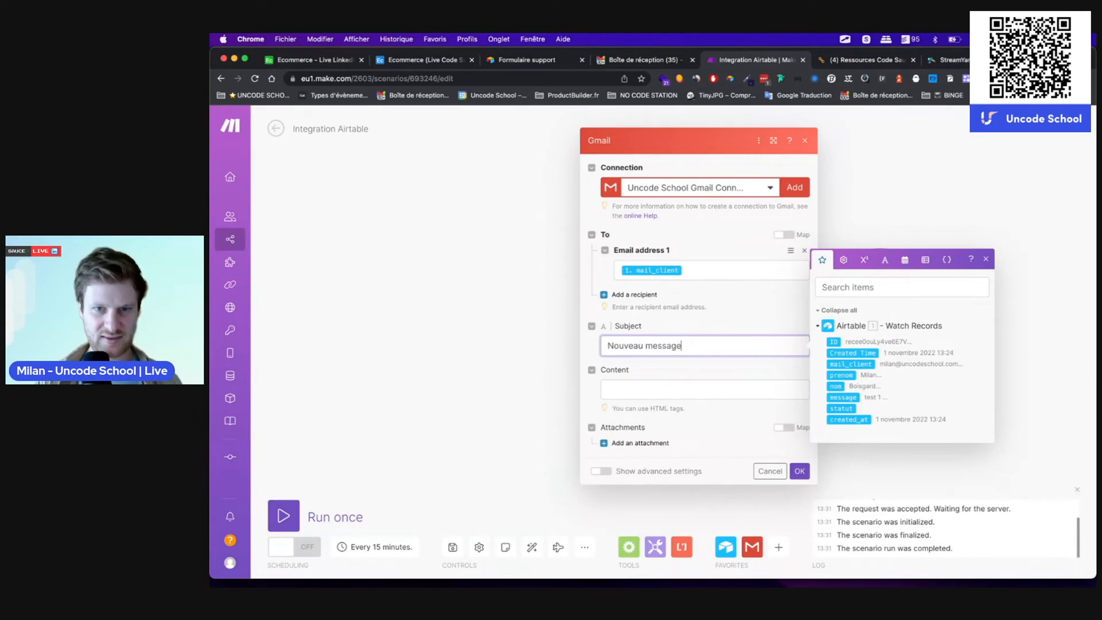
pyautogui.press('BackSpace')
pyautogui.press('BackSpace')
pyautogui.press('BackSpace')
pyautogui.press('BackSpace')
pyautogui.press('BackSpace')
pyautogui.press('BackSpace')
pyautogui.press('BackSpace')
pyautogui.press('BackSpace')
pyautogui.press('BackSpace')
pyautogui.press('BackSpace')
pyautogui.press('BackSpace')
pyautogui.press('BackSpace')
pyautogui.press('BackSpace')
pyautogui.press('BackSpace')
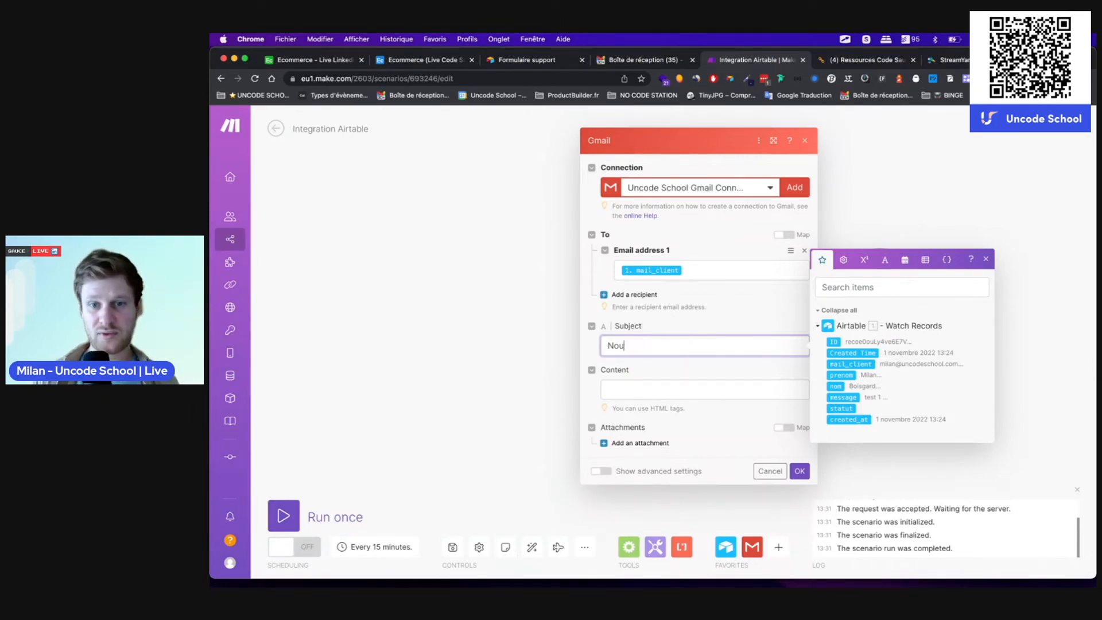
pyautogui.write('Bien reçu !')
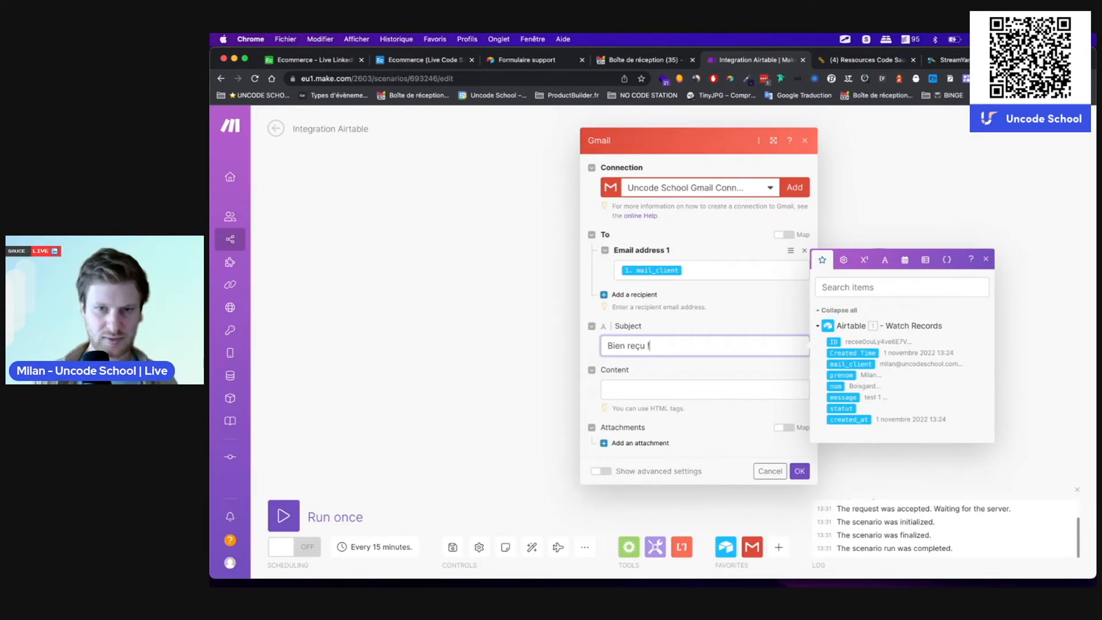
# Step: Write the body 'Merci pour ton mail. On te réponds vite :-)' and save the Gmail step
pyautogui.click(619, 394)
pyautogui.write('Merci ')
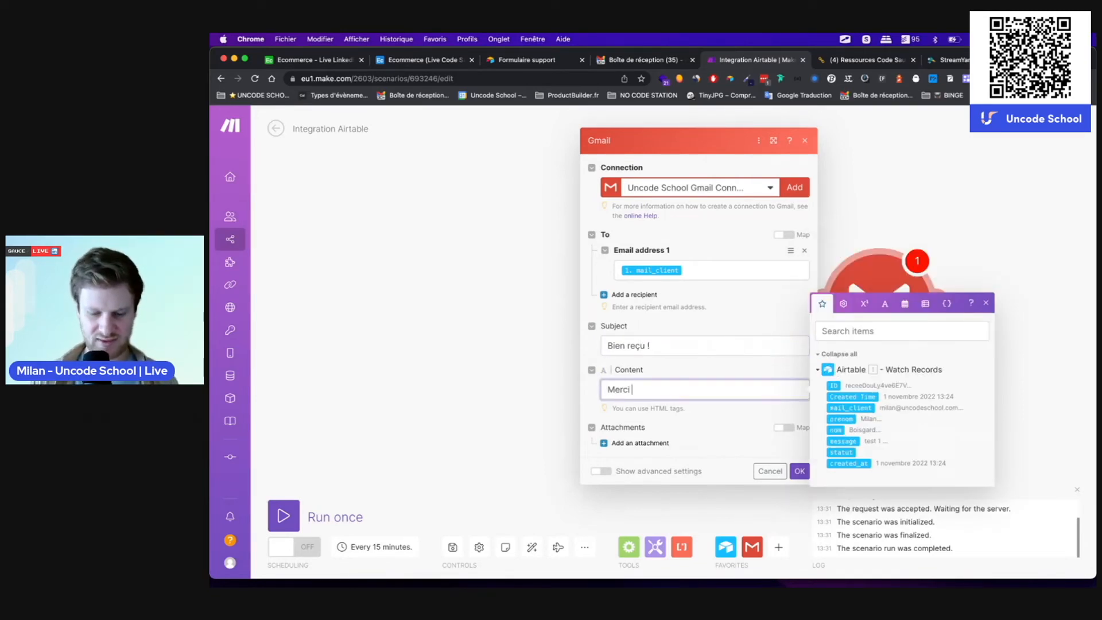
pyautogui.write('pour votre mail')
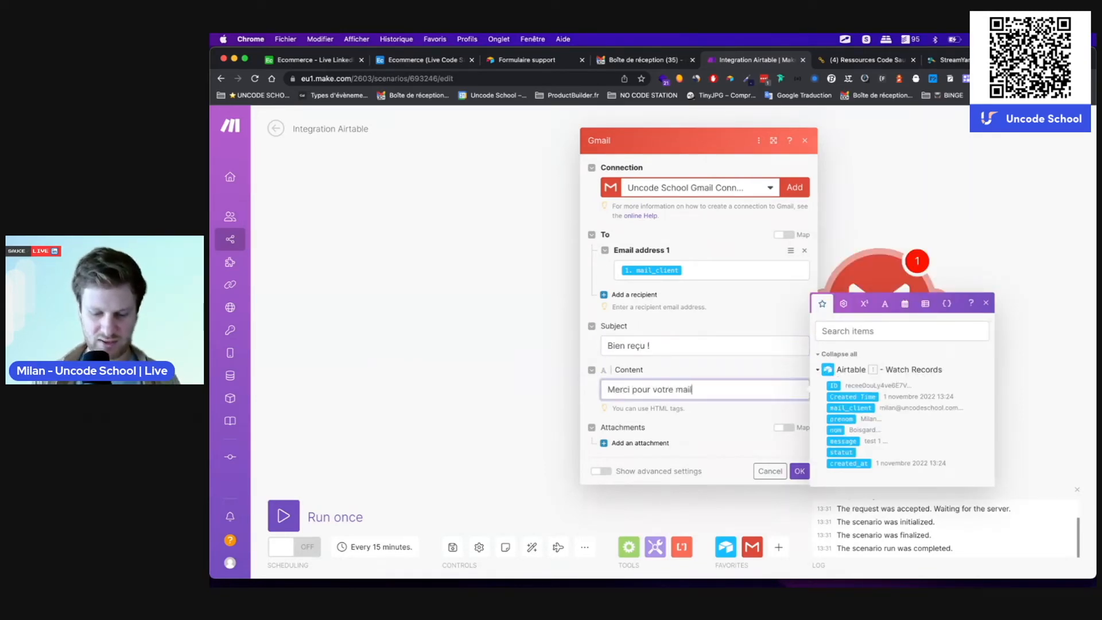
pyautogui.write('. On te réponds vite :-)')
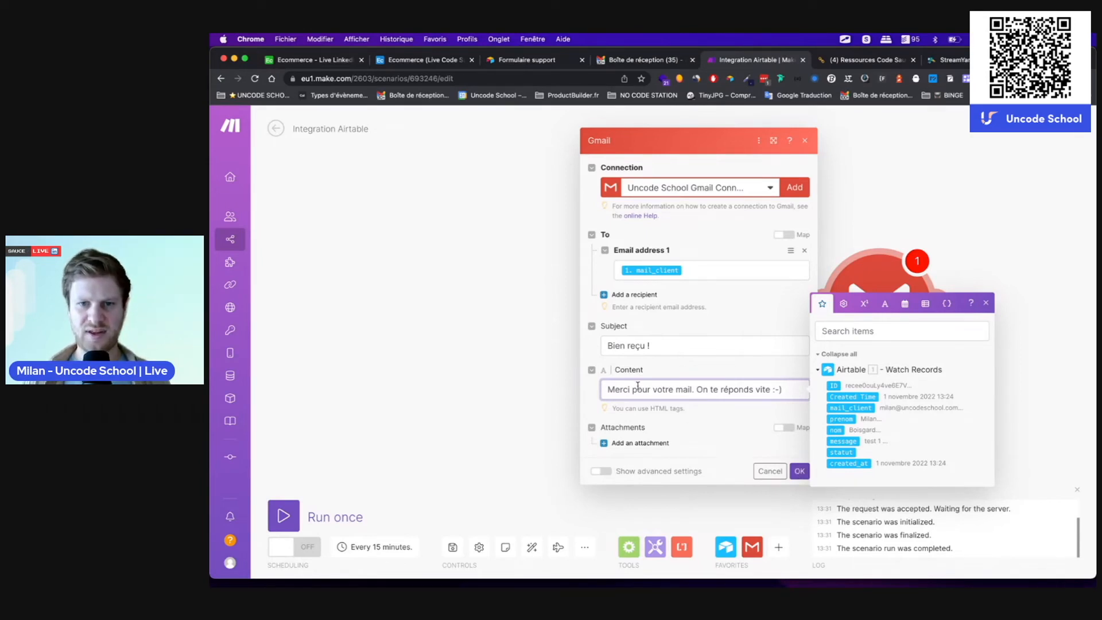
pyautogui.doubleClick(658, 390)
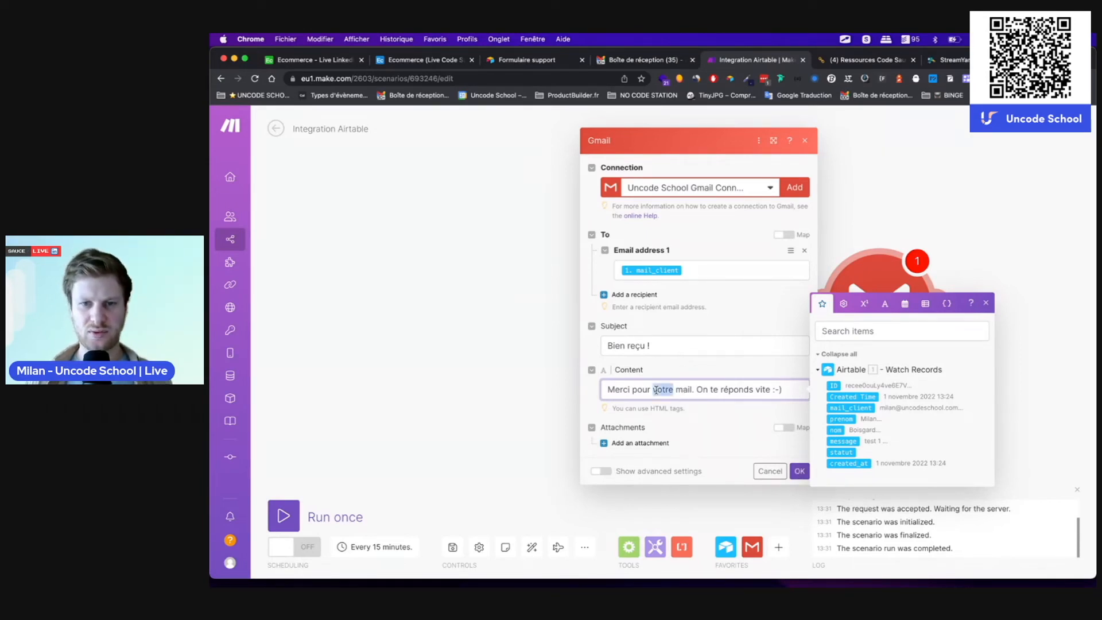
pyautogui.write('ton')
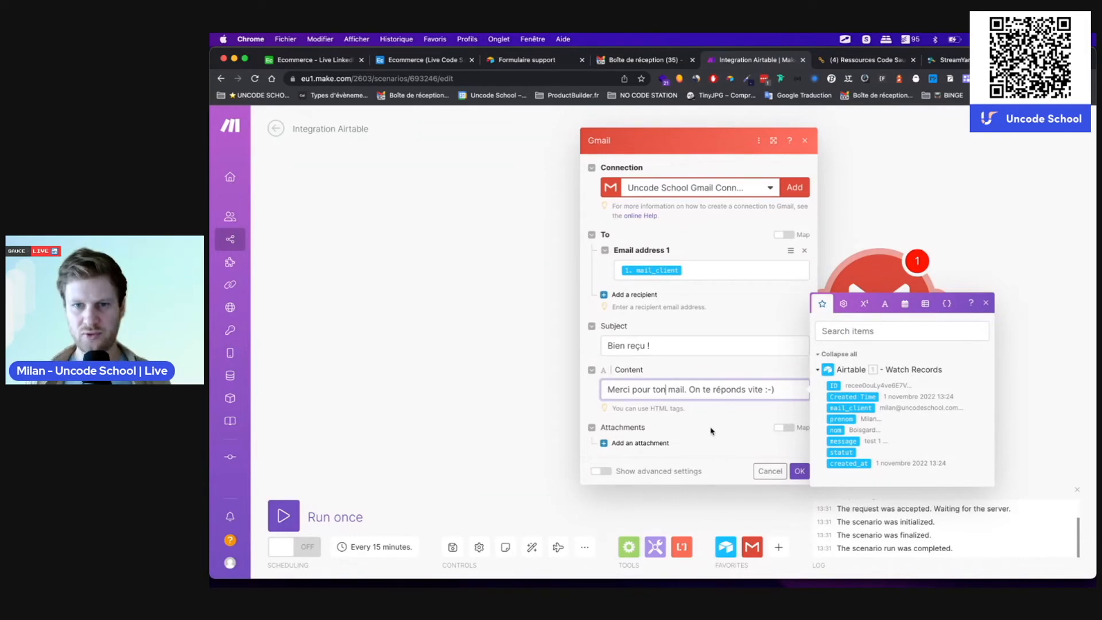
pyautogui.click(713, 432)
pyautogui.click(799, 472)
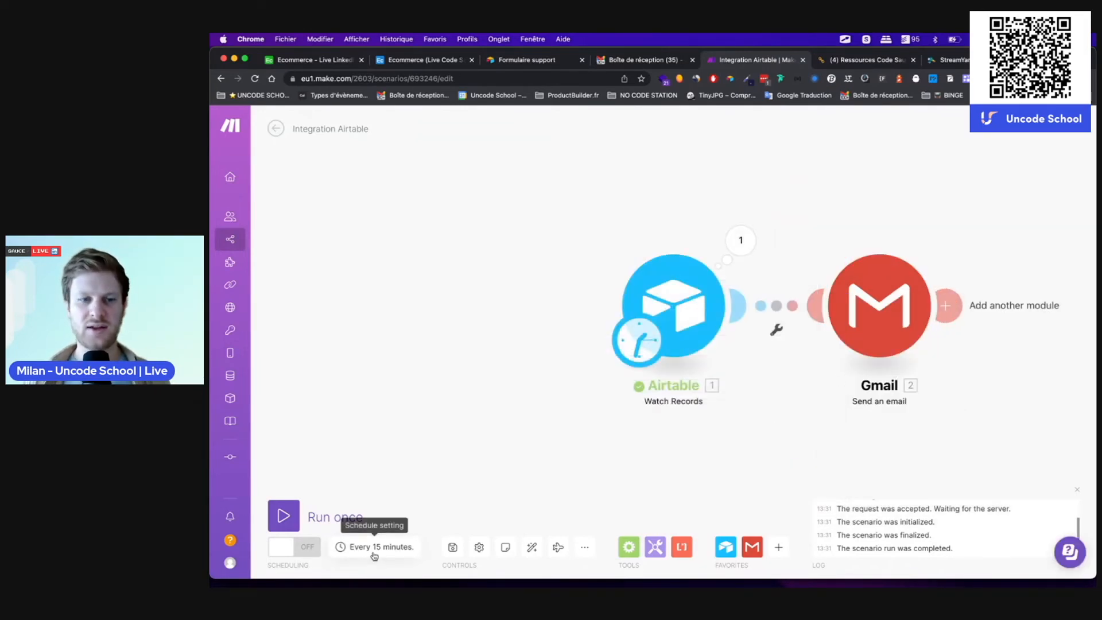
# Step: Auto-align the scenario's modules, then go to the Formulaire support form
pyautogui.click(533, 550)
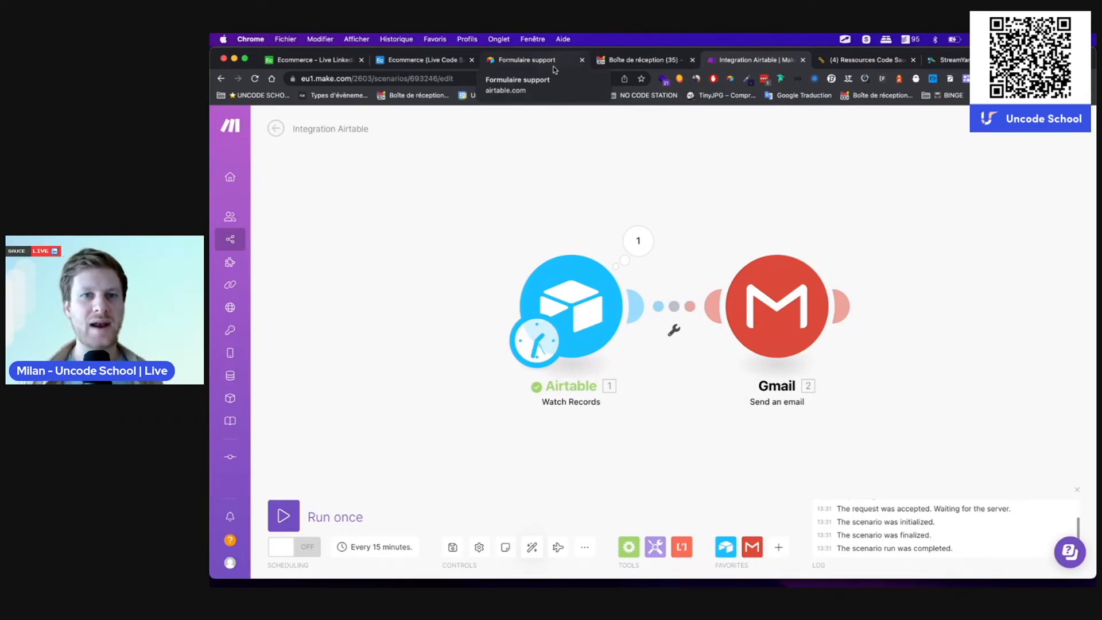
pyautogui.click(515, 63)
# Step: Submit a new support response with first name, last name, e-mail and message 'test Make 1'
pyautogui.click(631, 359)
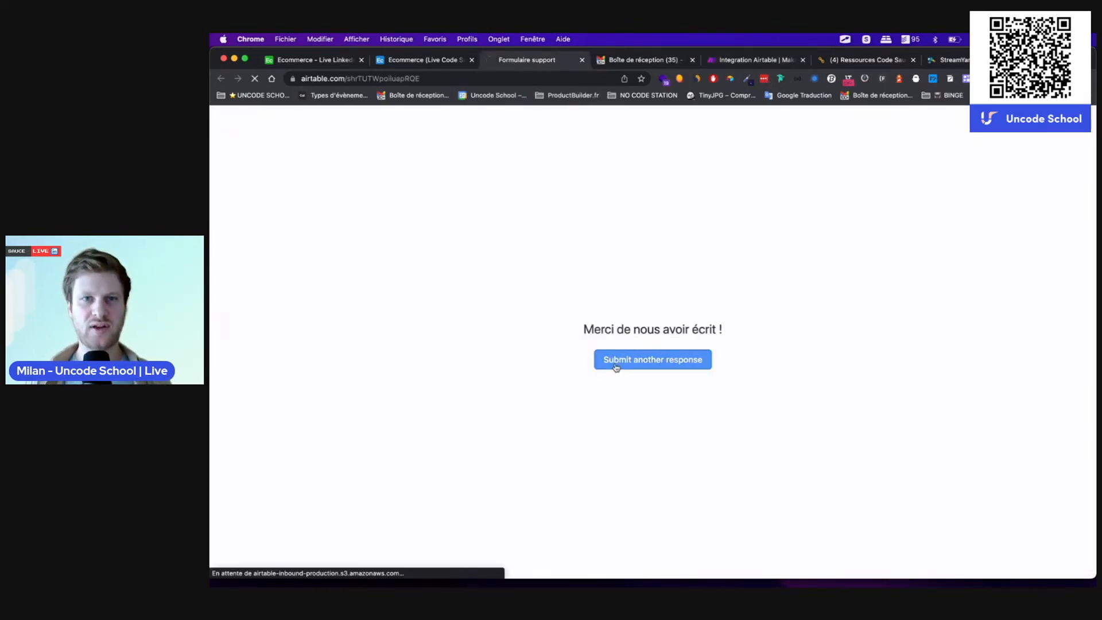
pyautogui.click(554, 251)
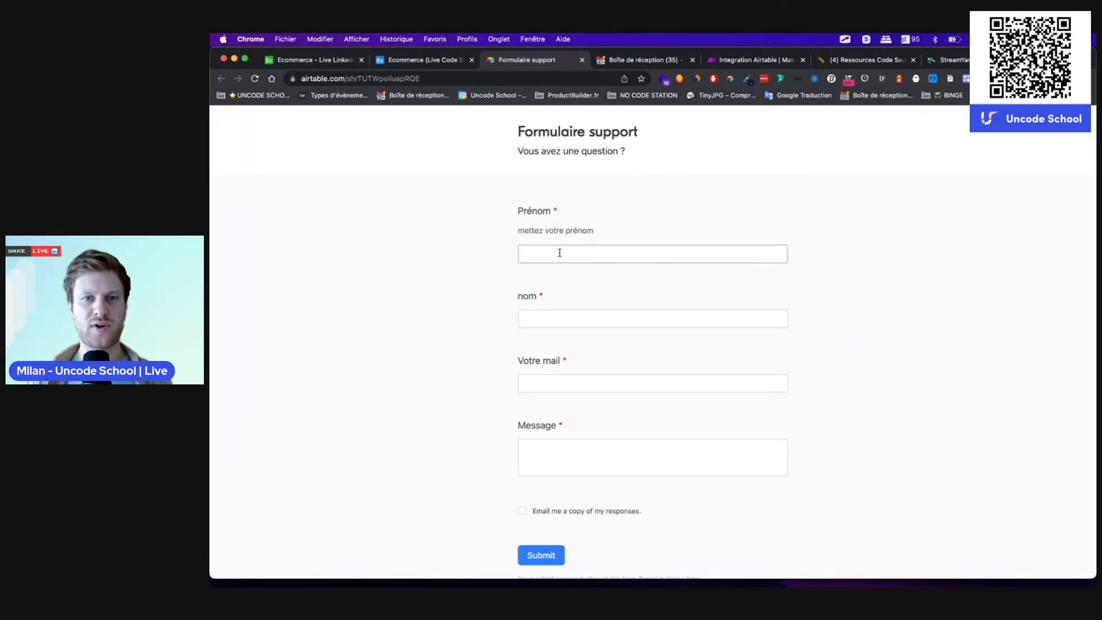
pyautogui.write('Milan')
pyautogui.press('Tab')
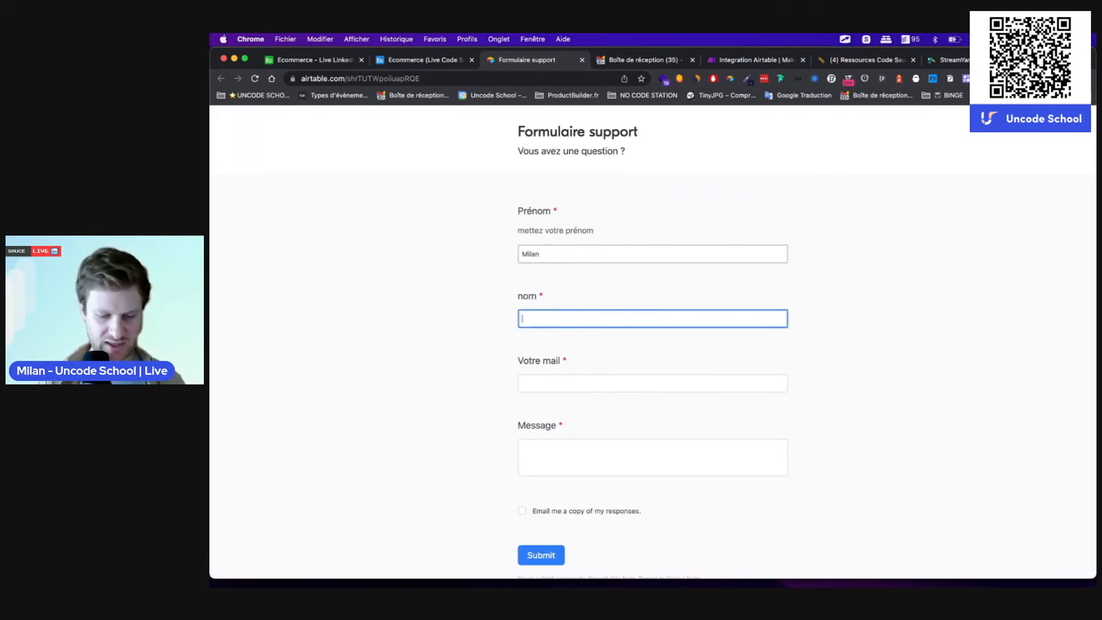
pyautogui.write('Doooee')
pyautogui.press('Tab')
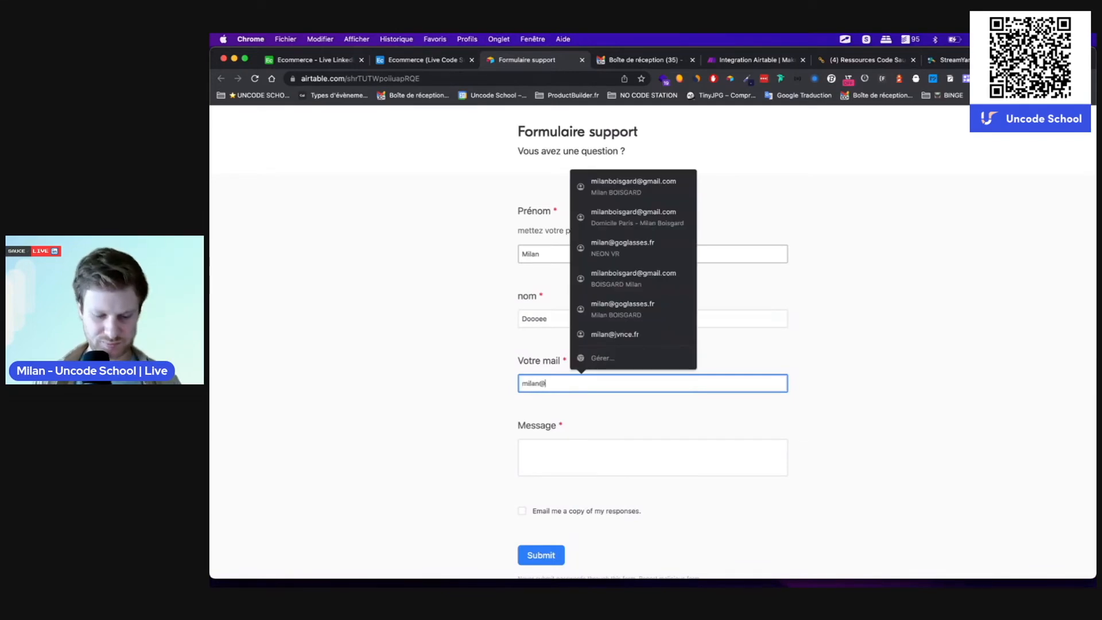
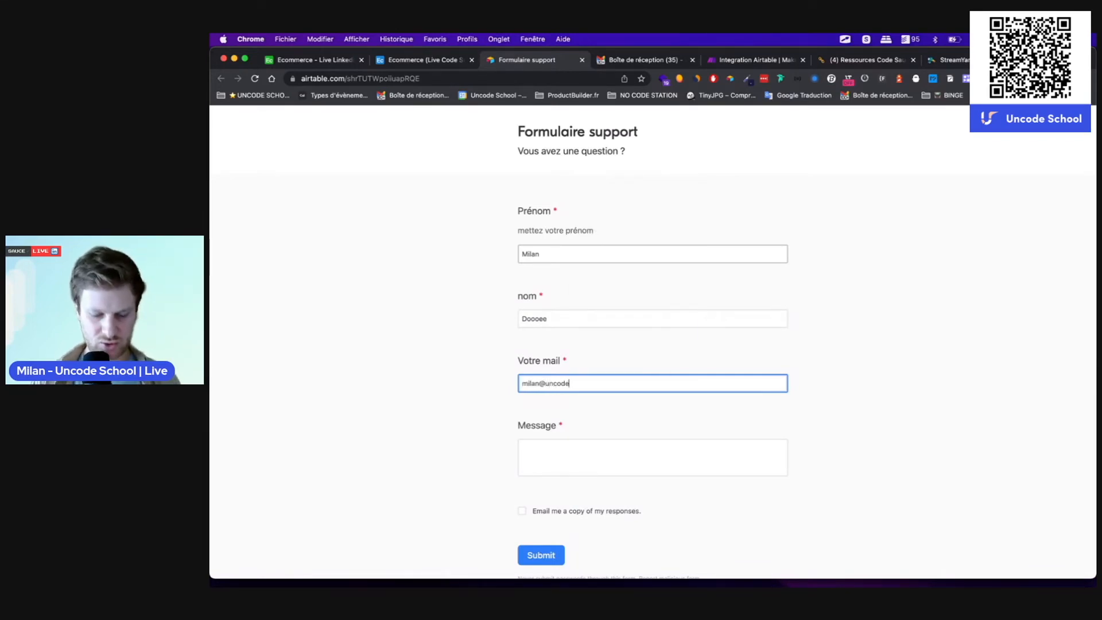
pyautogui.click(517, 453)
pyautogui.write('test Make')
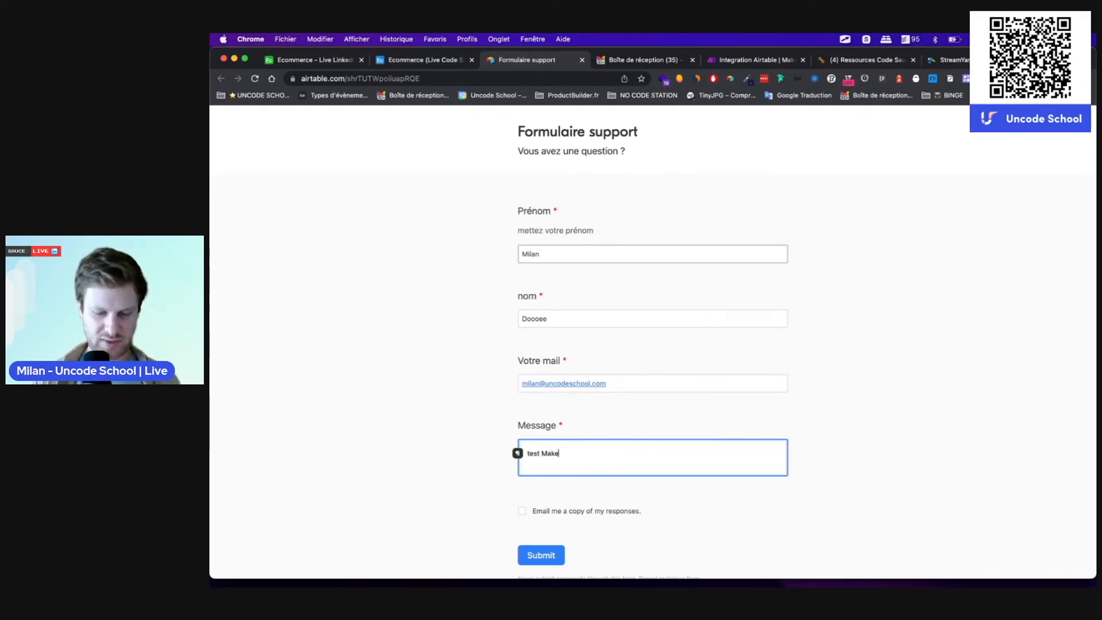
pyautogui.scroll(-1, 411, 385)
pyautogui.click(540, 510)
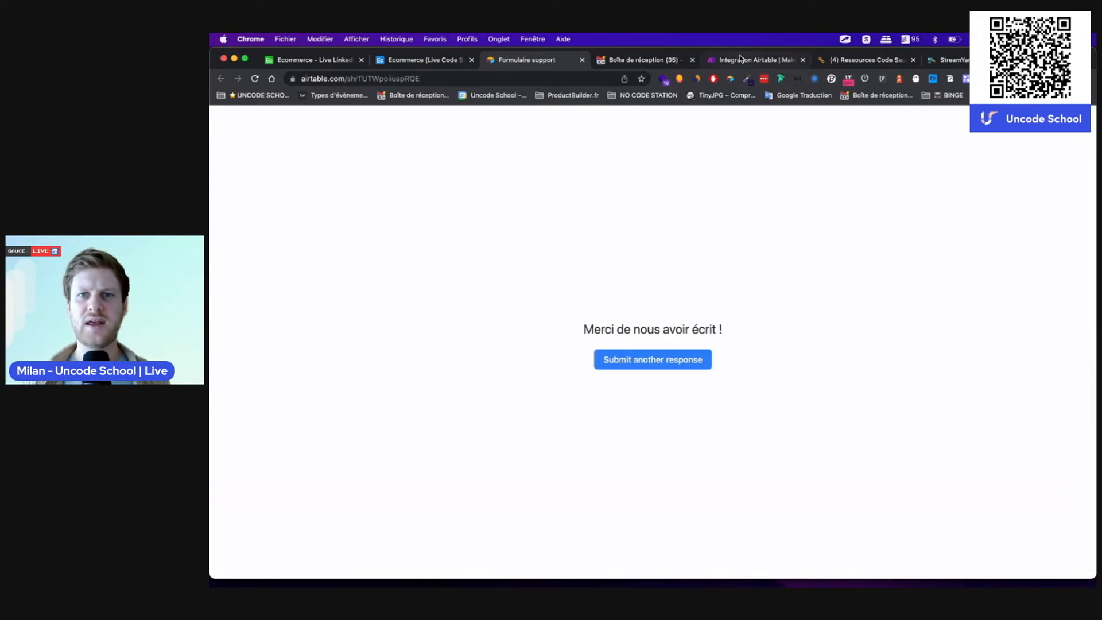
pyautogui.click(752, 60)
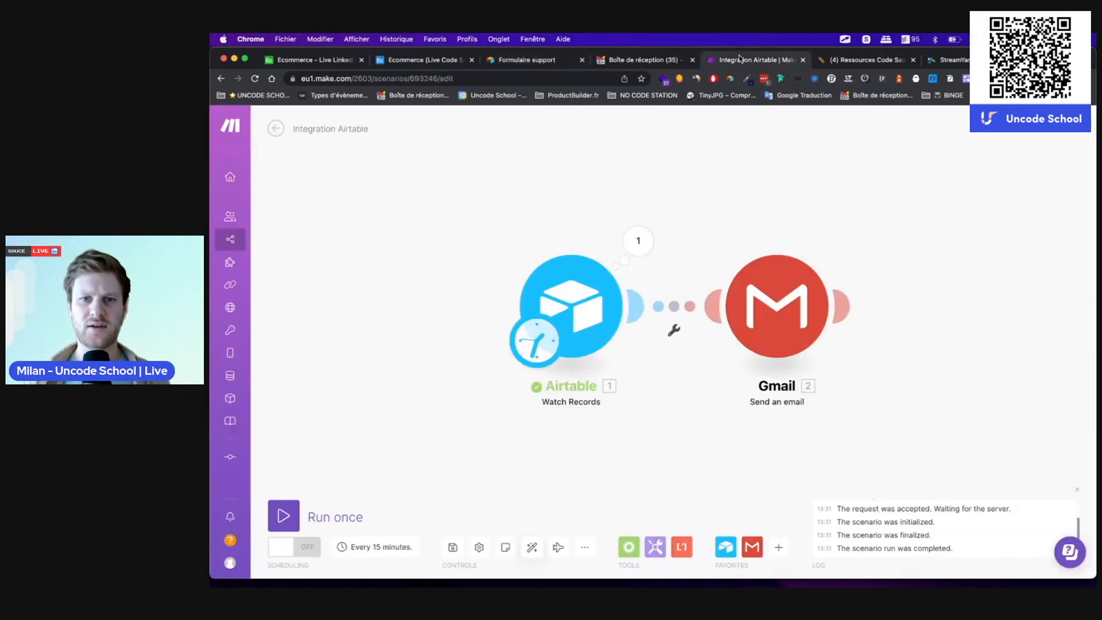
# Step: Run the scenario once to process the new support response and send the email
pyautogui.click(284, 520)
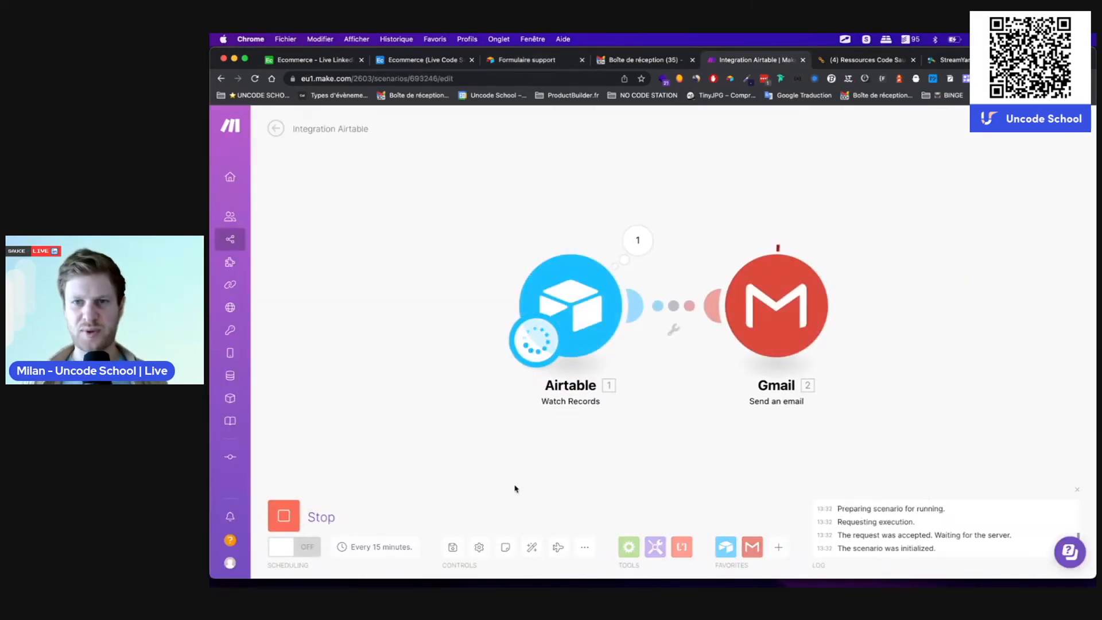
# Step: Read the 'Bien reçu !' email the scenario sent in Gmail, then return to Make
pyautogui.click(631, 60)
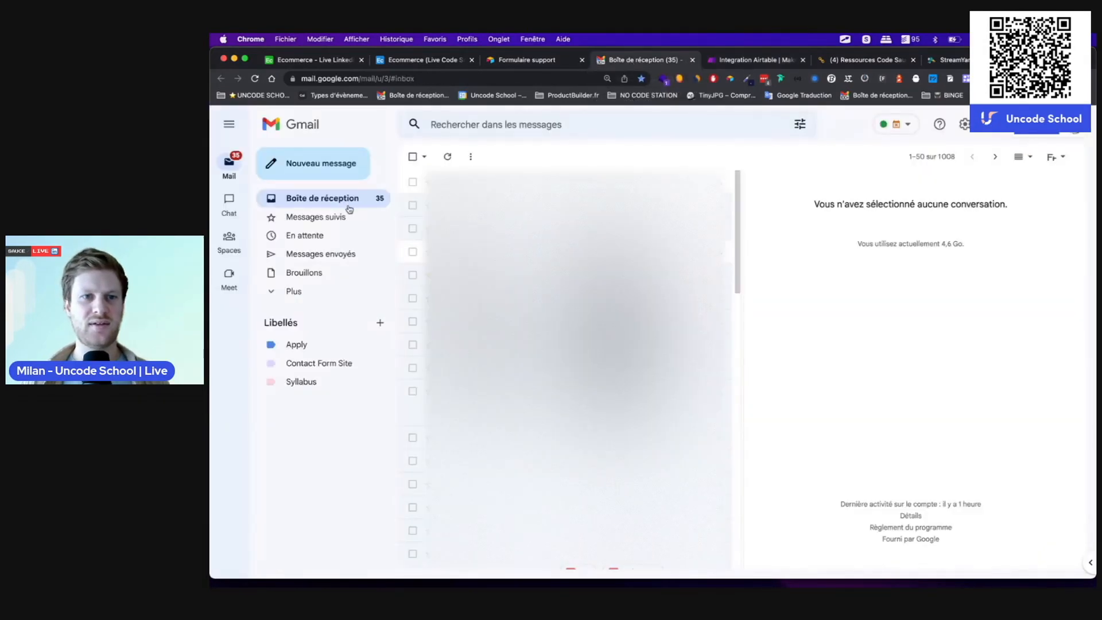
pyautogui.click(660, 182)
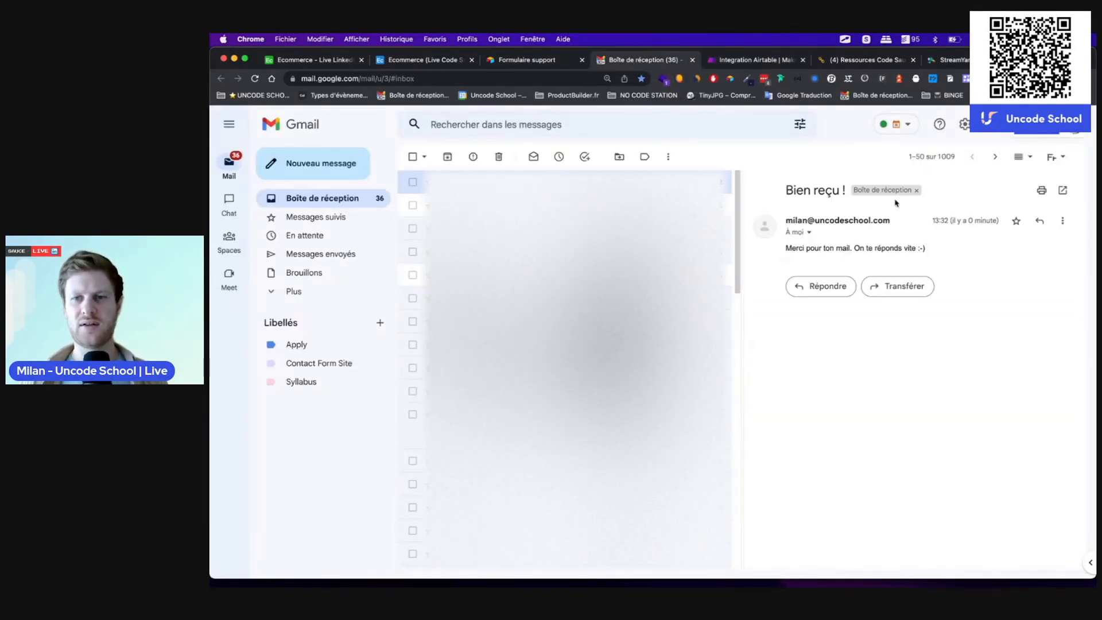
pyautogui.doubleClick(896, 248)
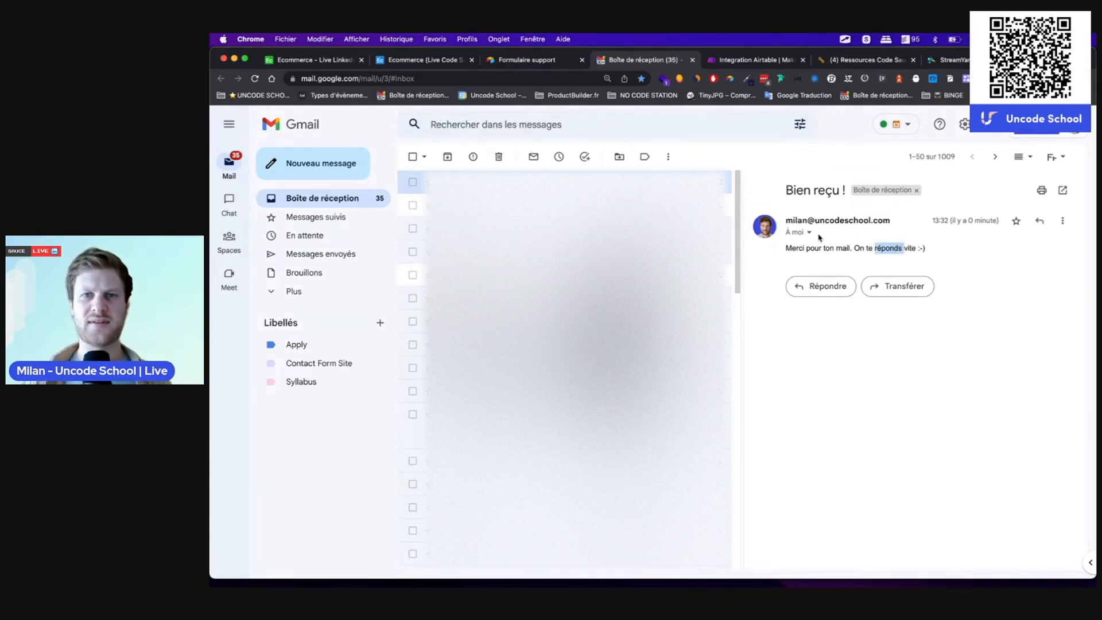
pyautogui.click(735, 61)
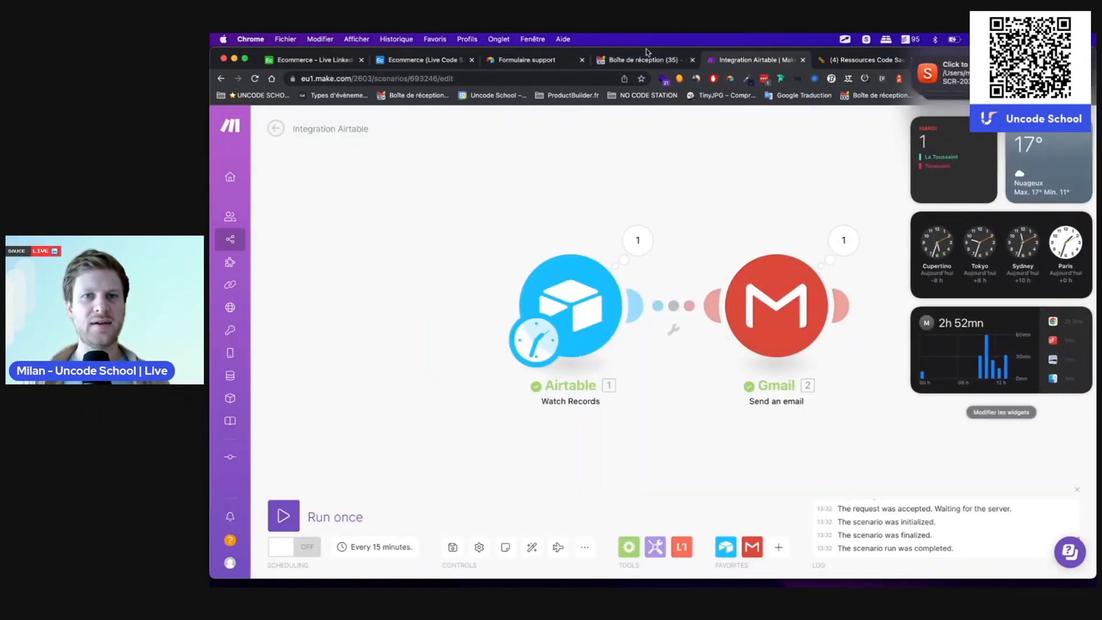
pyautogui.click(400, 60)
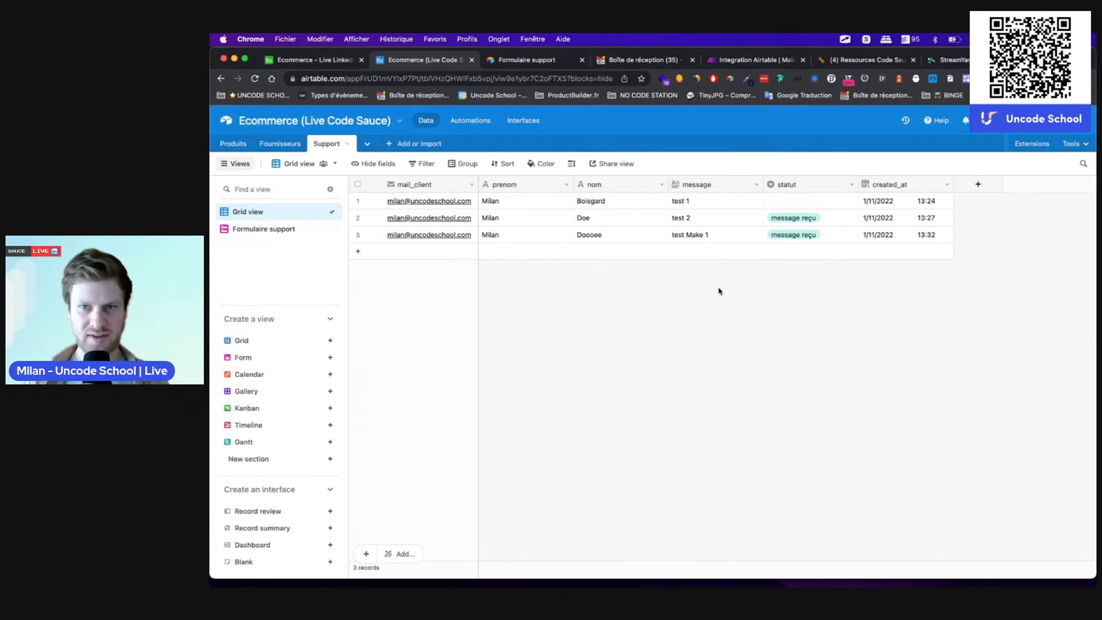
pyautogui.click(812, 240)
pyautogui.click(812, 239)
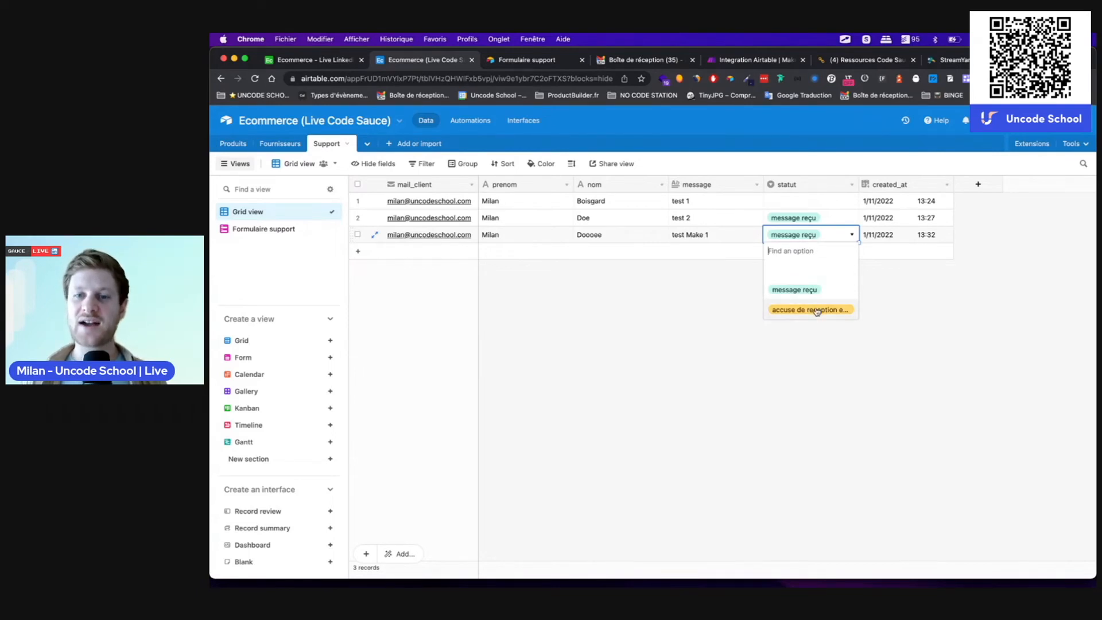
pyautogui.click(937, 284)
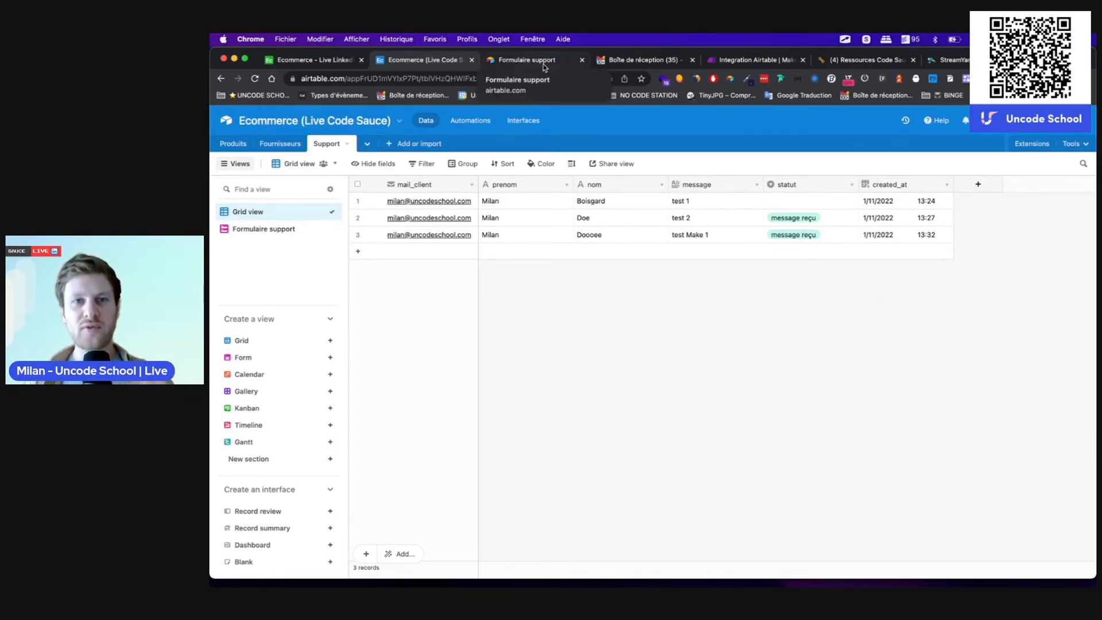
pyautogui.click(749, 60)
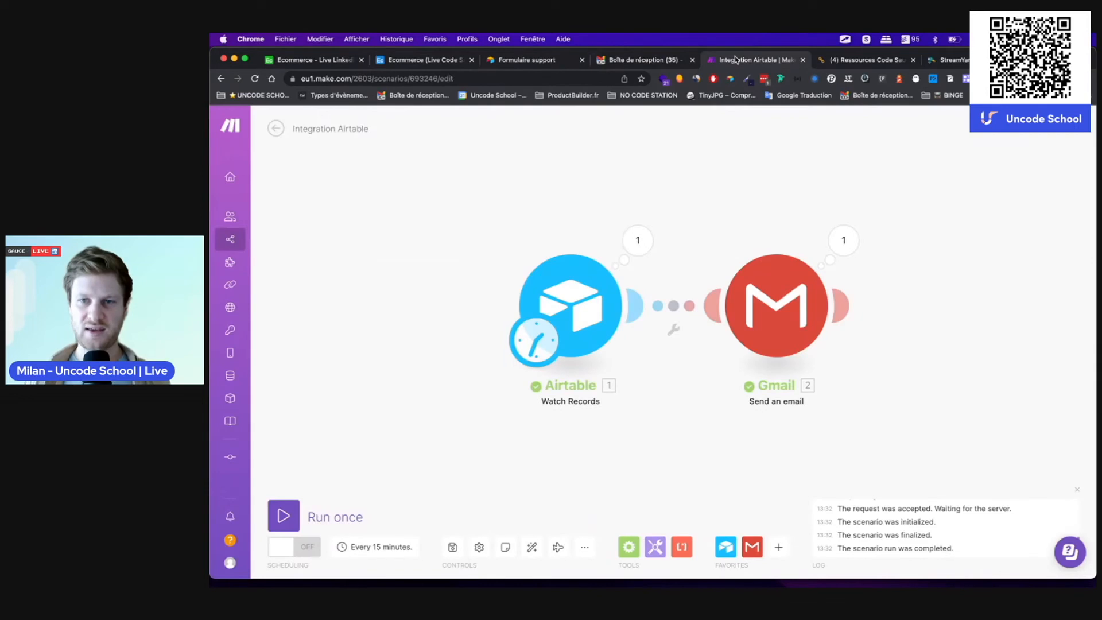
pyautogui.click(843, 306)
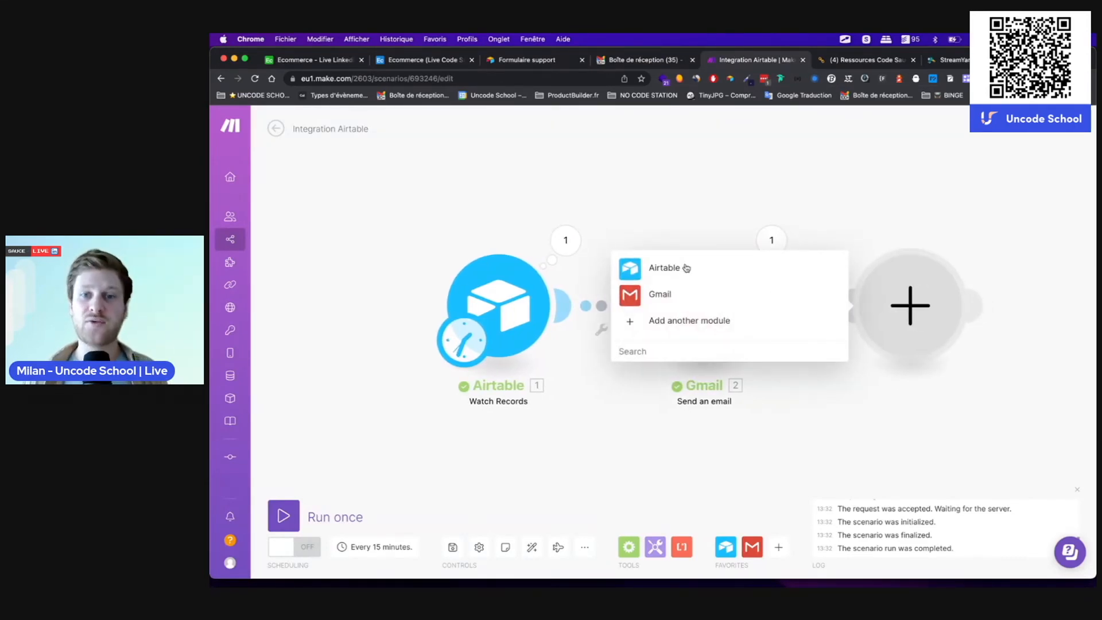
# Step: Add an Airtable Update a Record module right after the Gmail step
pyautogui.click(666, 268)
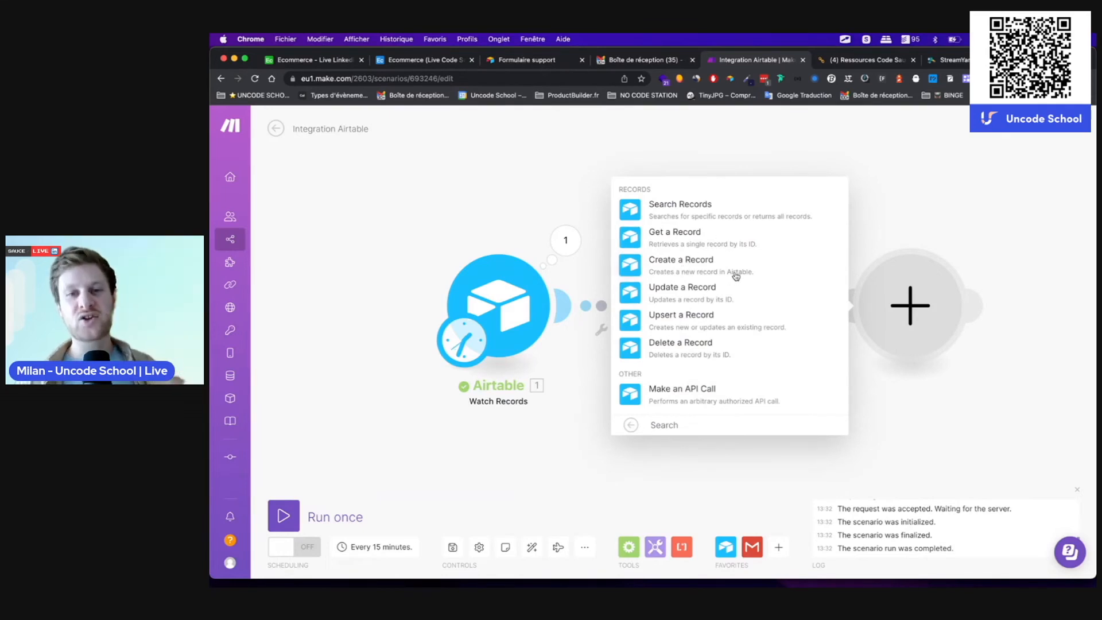
pyautogui.click(703, 290)
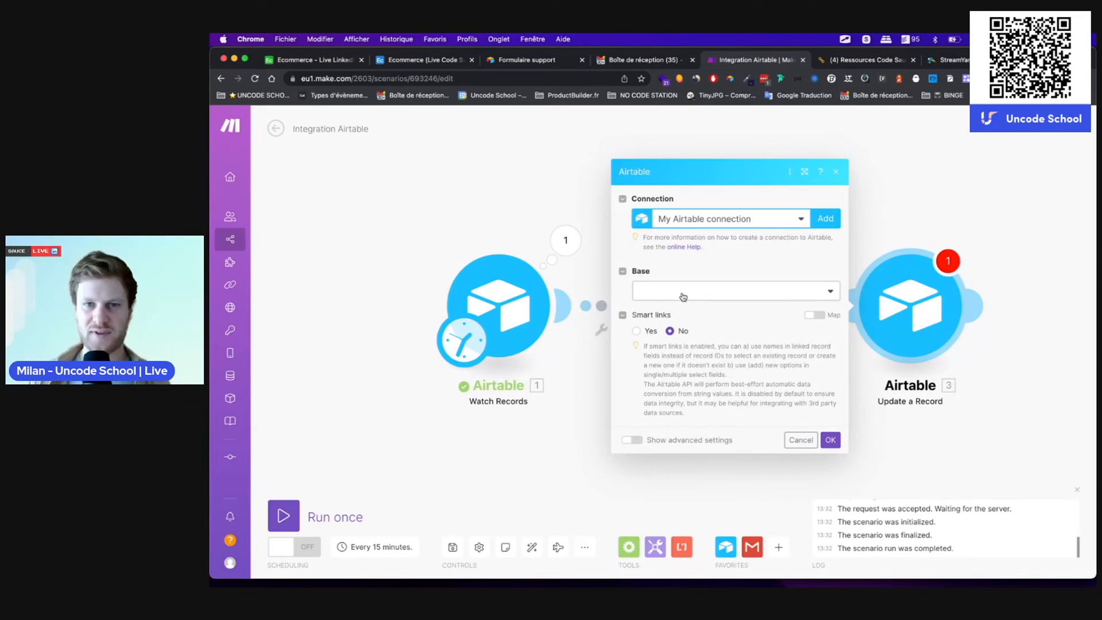
# Step: Point the update module at the Support table of the Ecommerce (Live Code Sauce) base
pyautogui.click(682, 295)
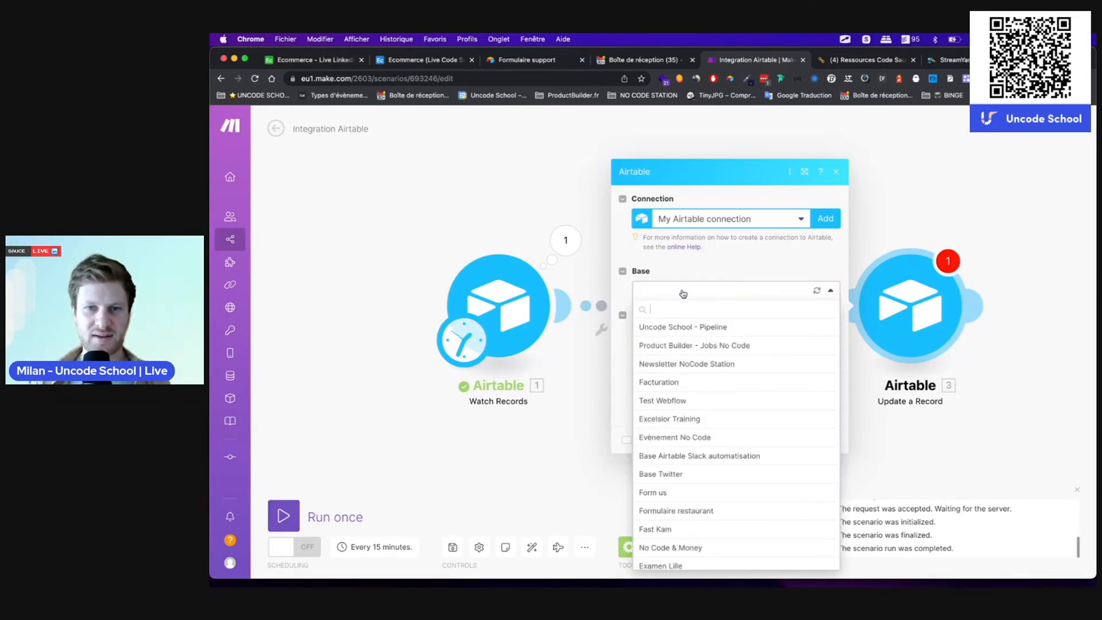
pyautogui.write('ec')
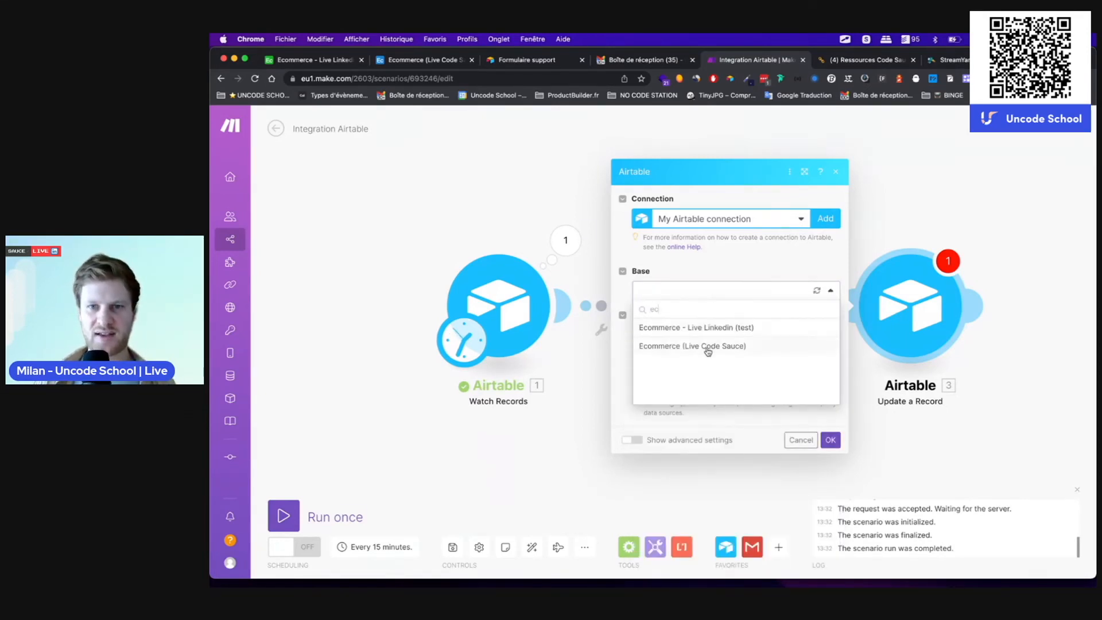
pyautogui.click(701, 347)
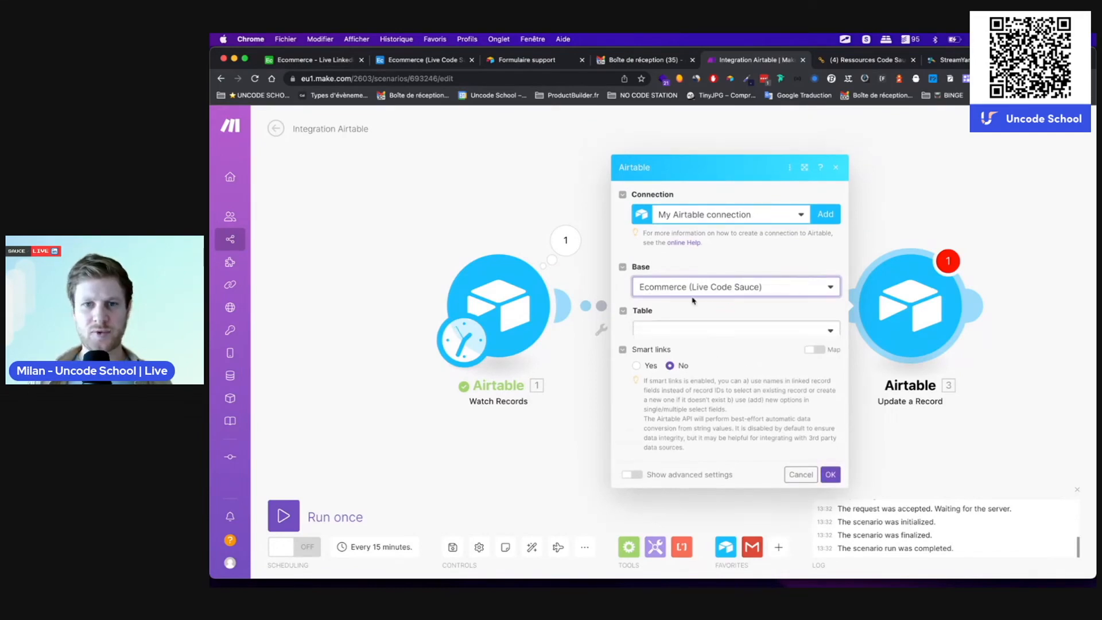
pyautogui.click(701, 316)
pyautogui.click(671, 365)
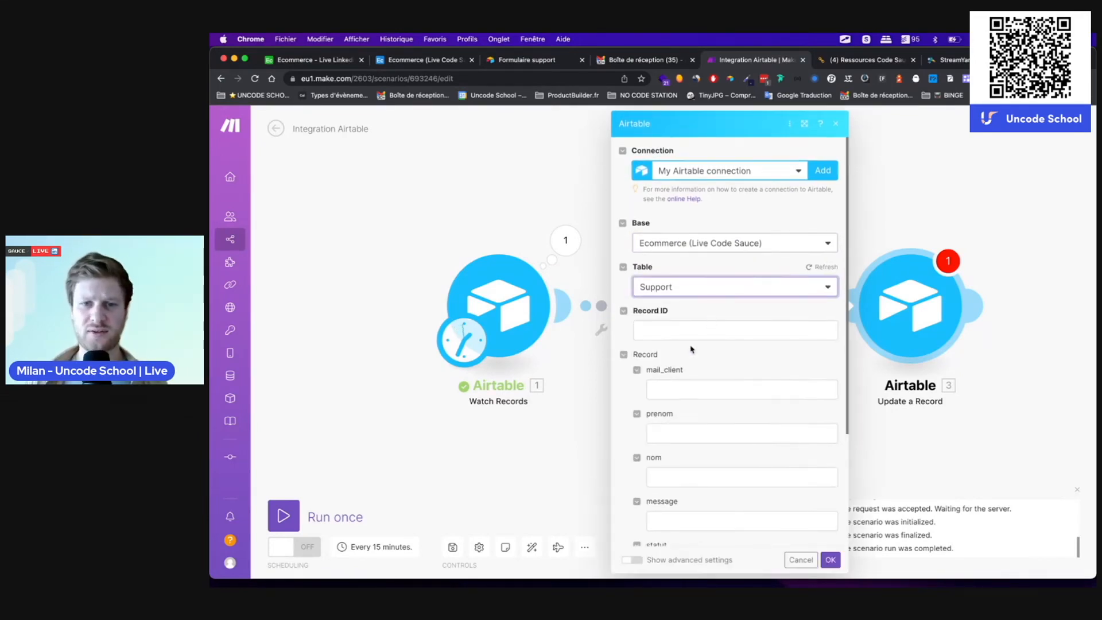
# Step: Map the trigger's 1. ID into Record ID and begin filling the statut value
pyautogui.click(670, 332)
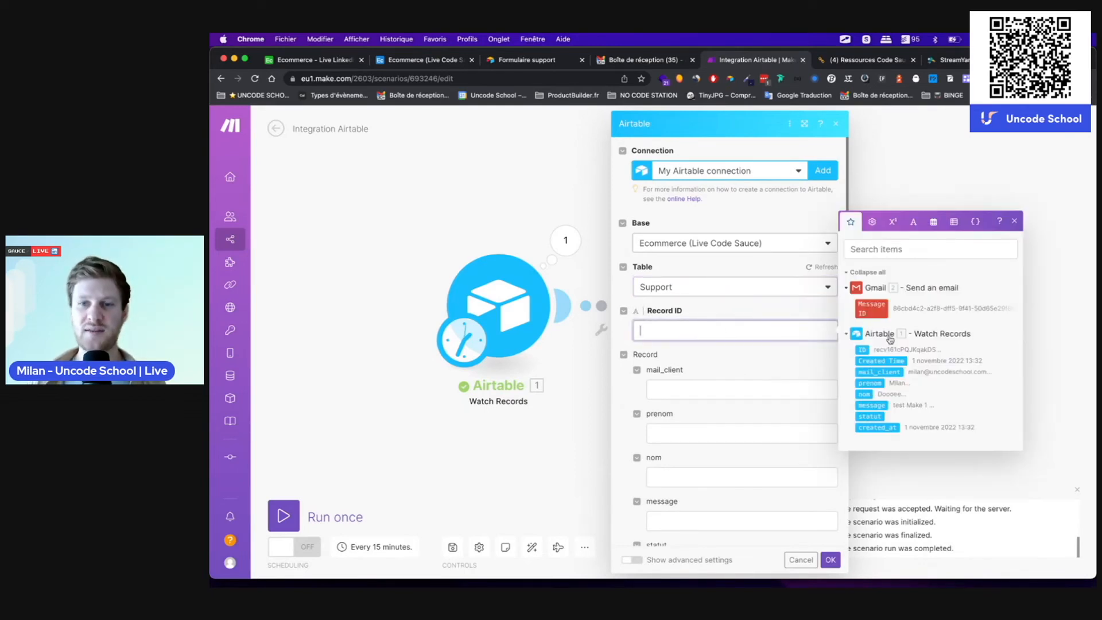
pyautogui.click(861, 349)
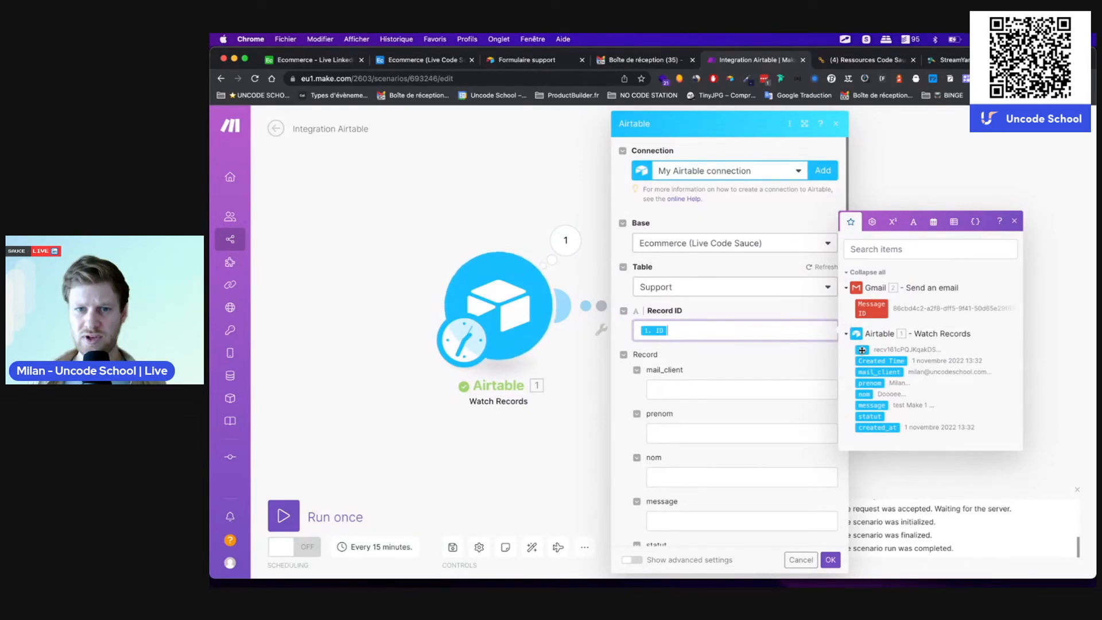
pyautogui.click(687, 353)
pyautogui.scroll(-2, 687, 353)
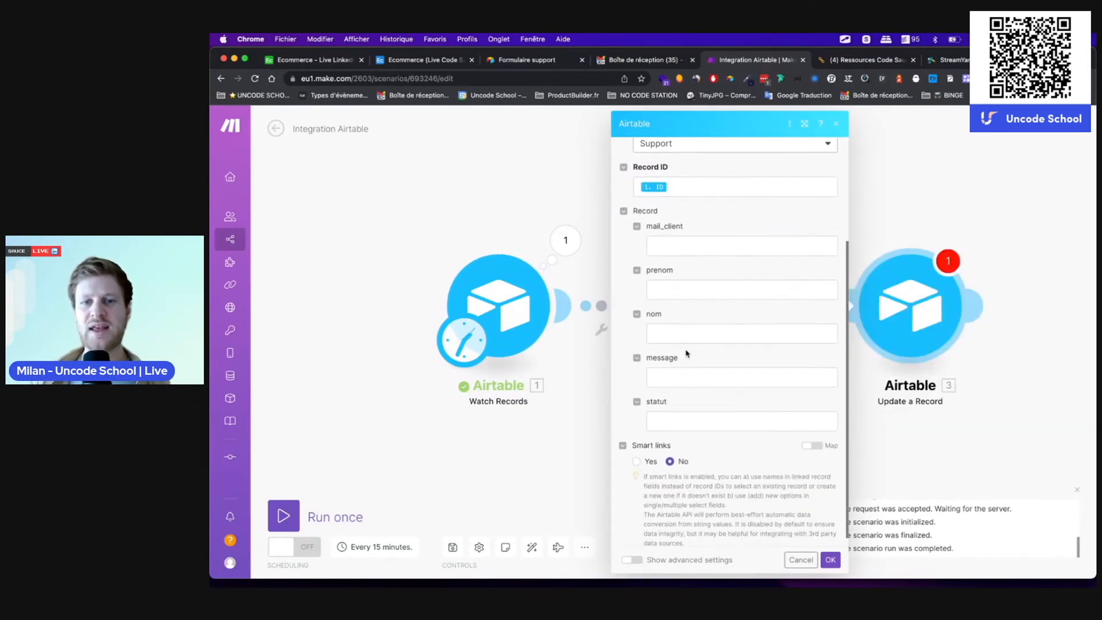
pyautogui.click(679, 416)
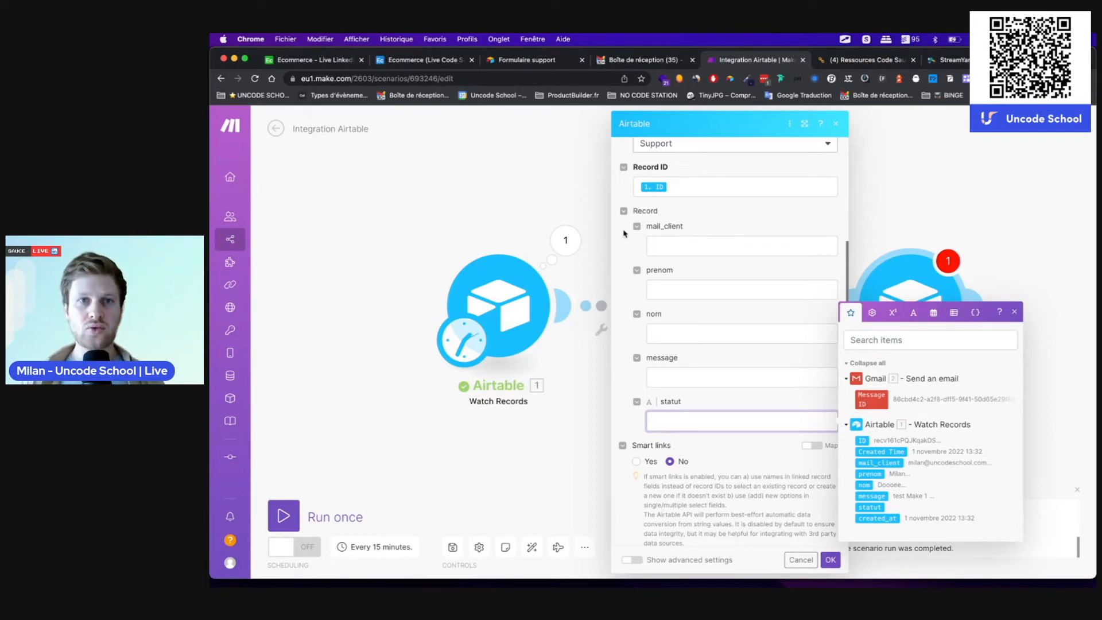
pyautogui.click(405, 60)
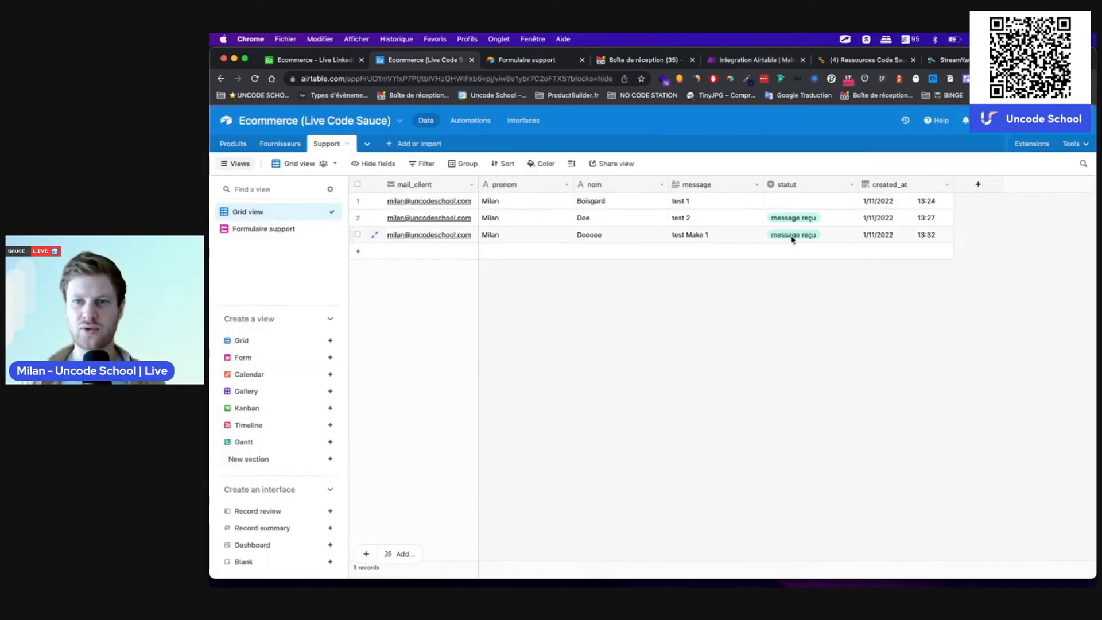
# Step: Copy the exact 'accuse de reception envoyé' option text from the statut field settings
pyautogui.click(789, 187)
pyautogui.doubleClick(789, 187)
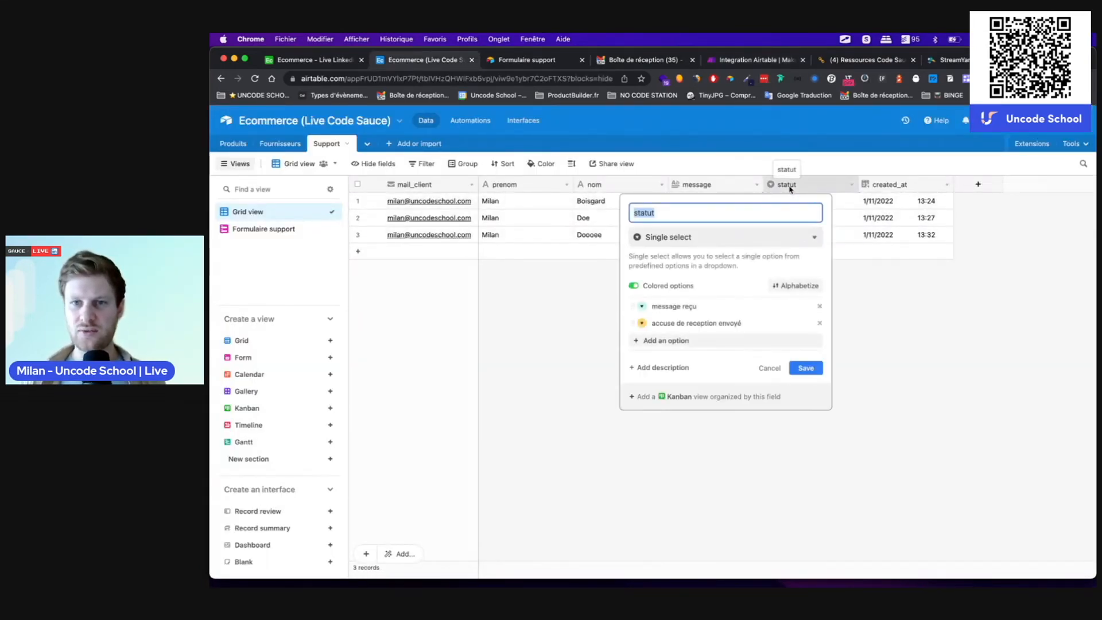
pyautogui.click(697, 324)
pyautogui.doubleClick(697, 324)
pyautogui.press('super+a')
pyautogui.press('super+c')
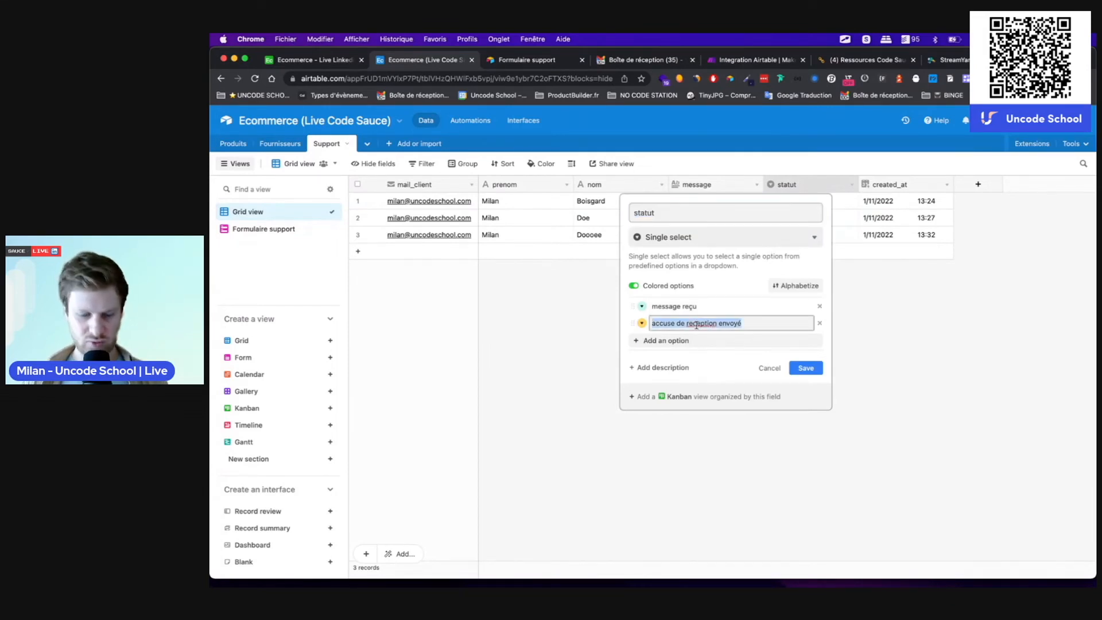
pyautogui.click(805, 367)
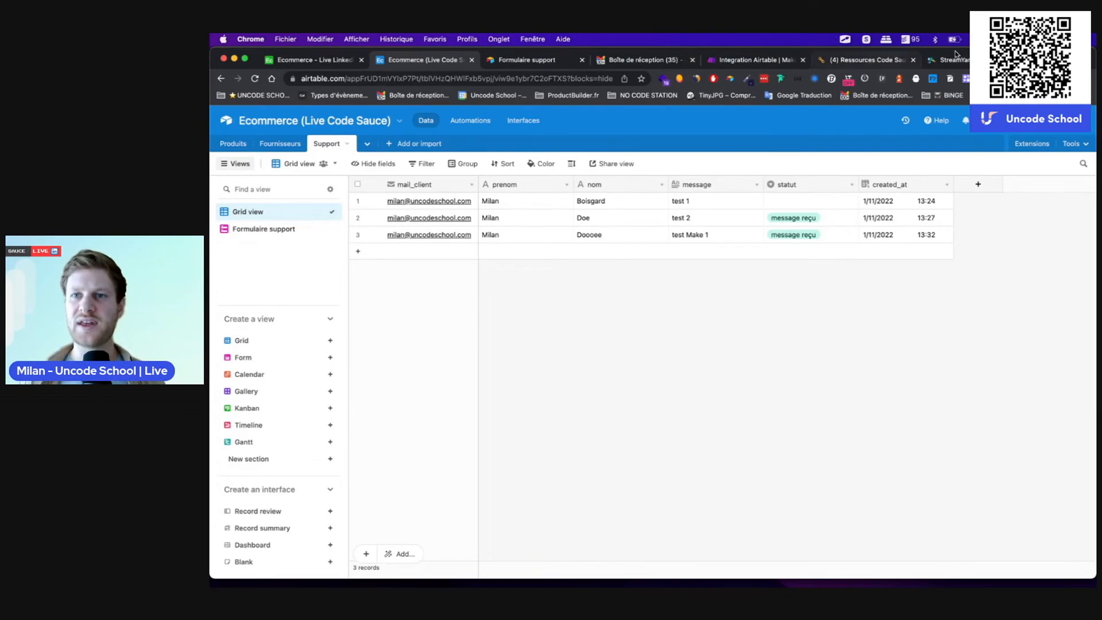
pyautogui.click(746, 60)
# Step: Paste 'accuse de reception envoyé' as the statut value and confirm the update module
pyautogui.press('super+v')
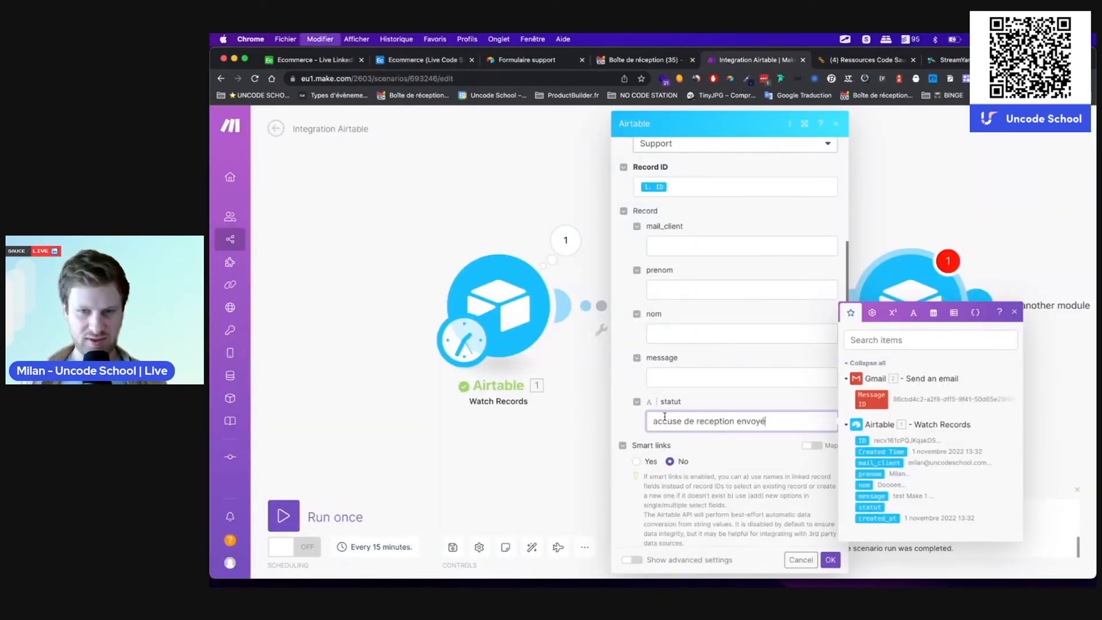
pyautogui.click(751, 453)
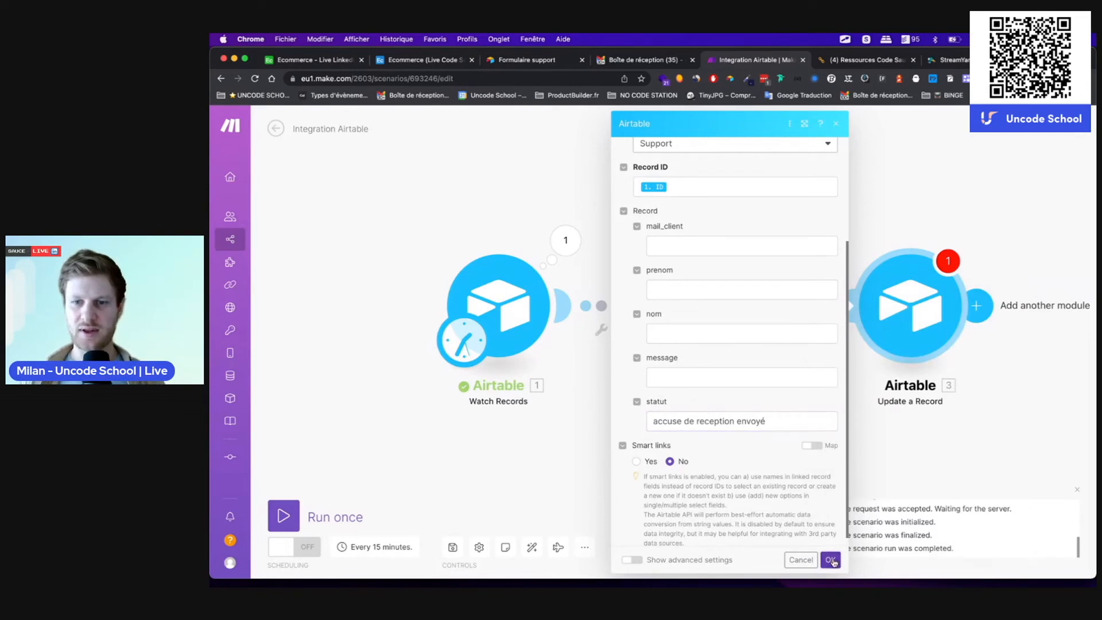
pyautogui.click(830, 560)
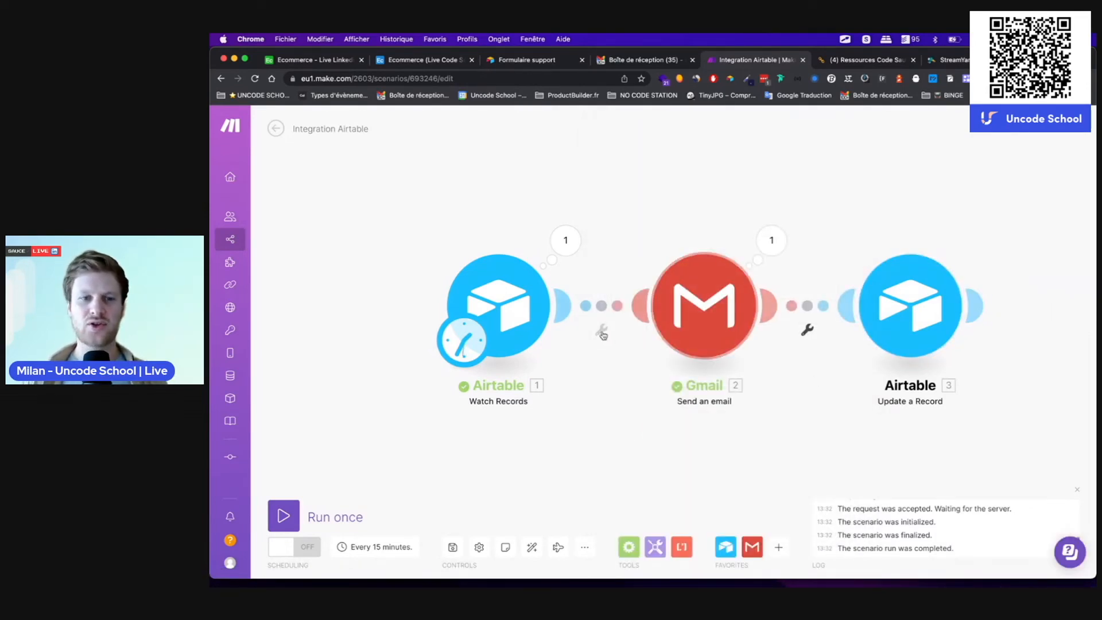
# Step: Start another support form response and enter the first and last name
pyautogui.click(525, 60)
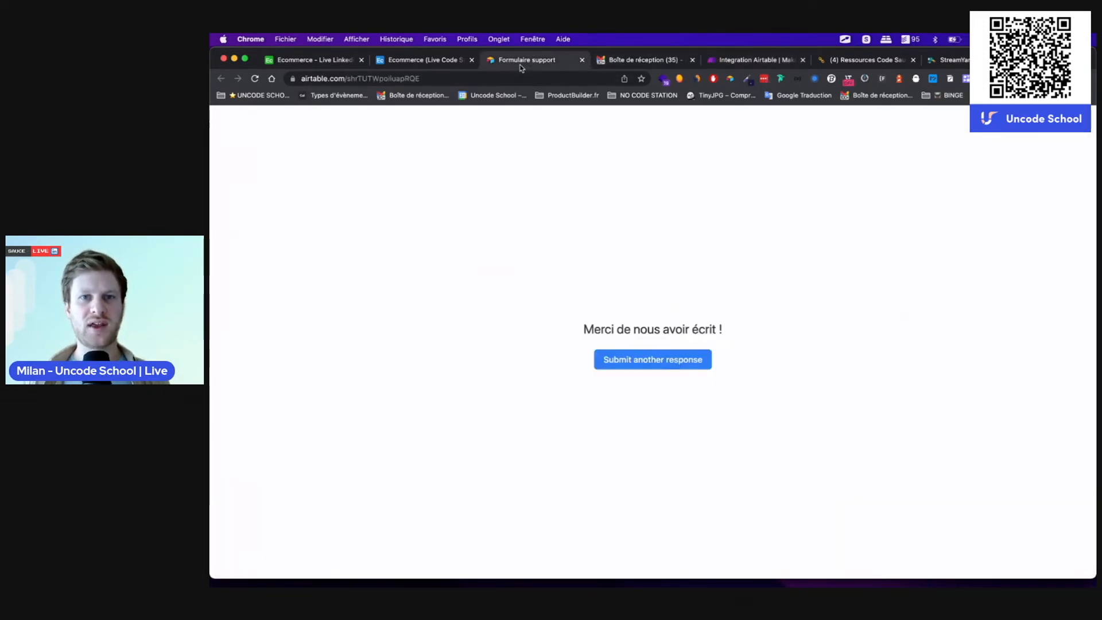
pyautogui.click(619, 361)
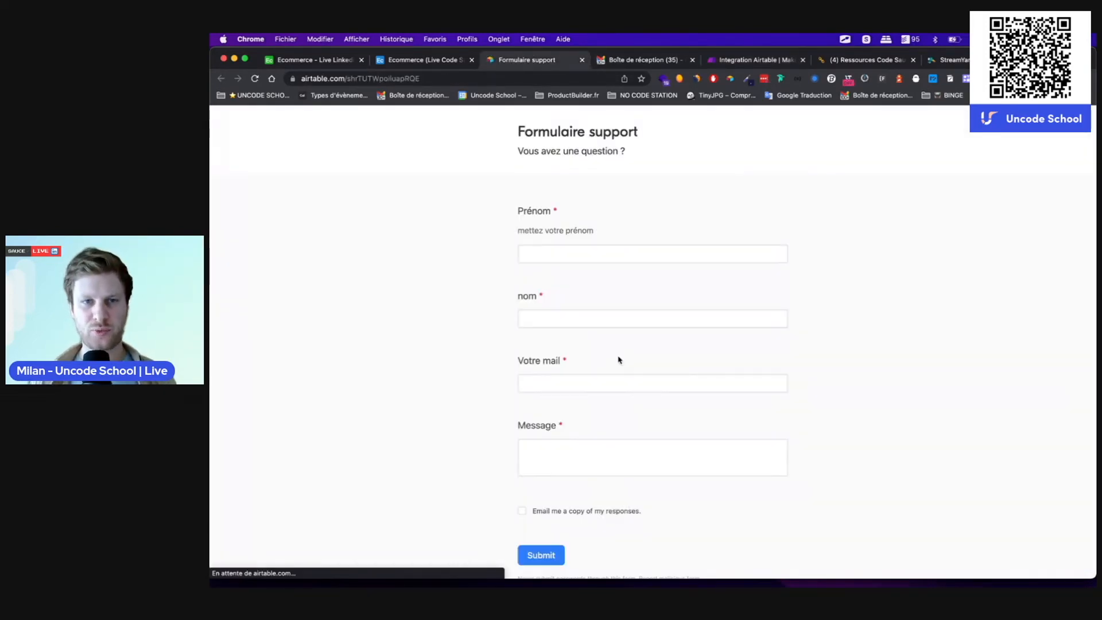
pyautogui.click(530, 248)
pyautogui.write('Milan')
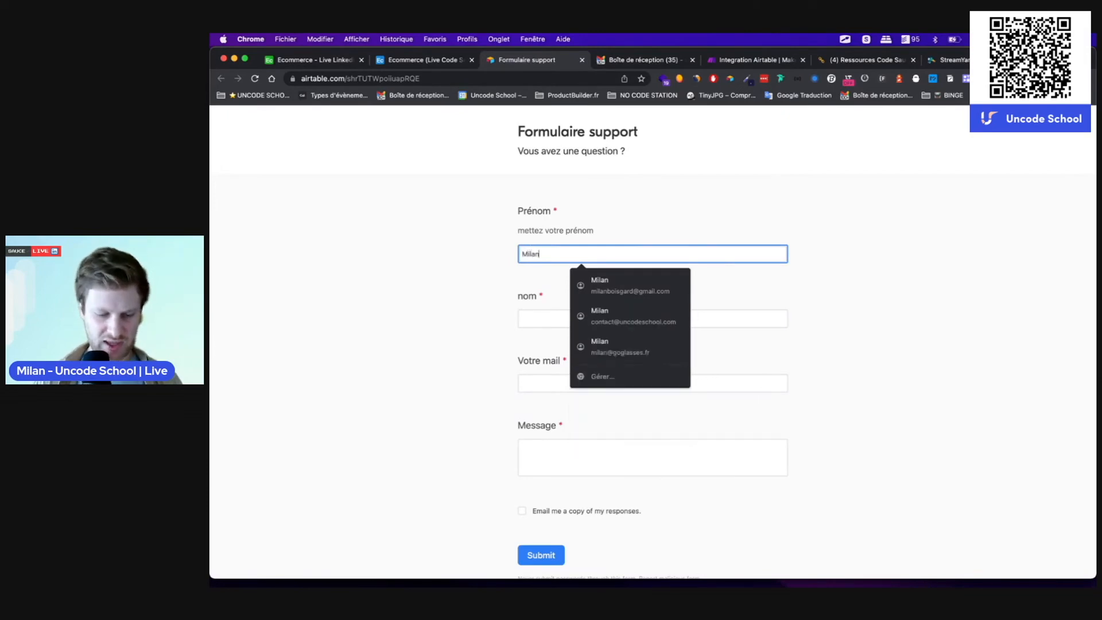
pyautogui.press('Tab')
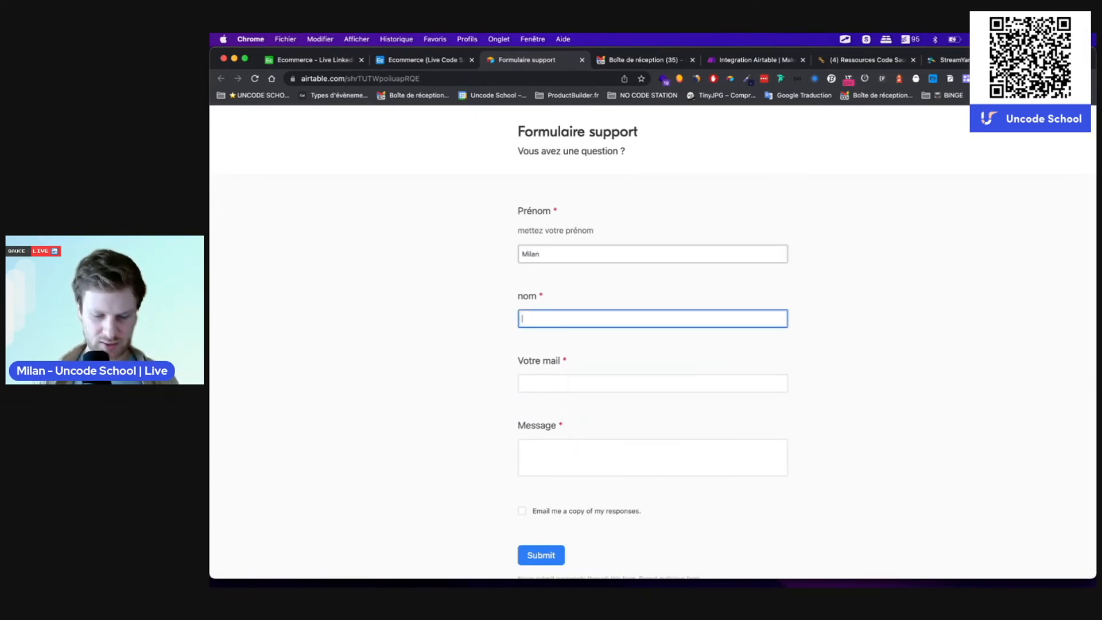
pyautogui.write('B')
# Step: Fill in the e-mail address and the message 'Make 2', then submit the form
pyautogui.click(541, 386)
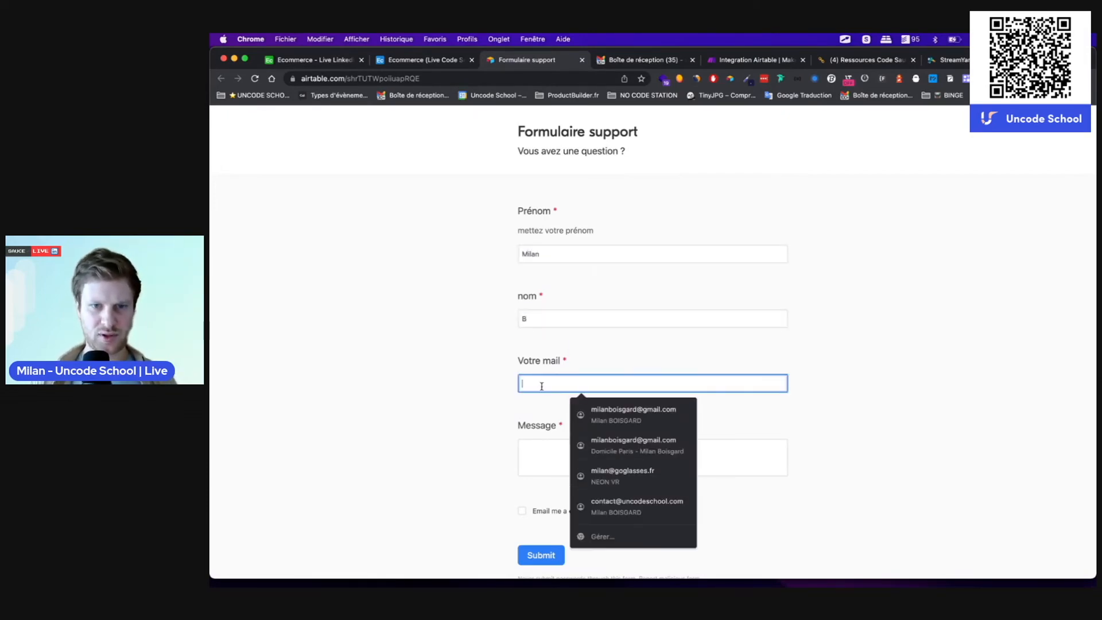
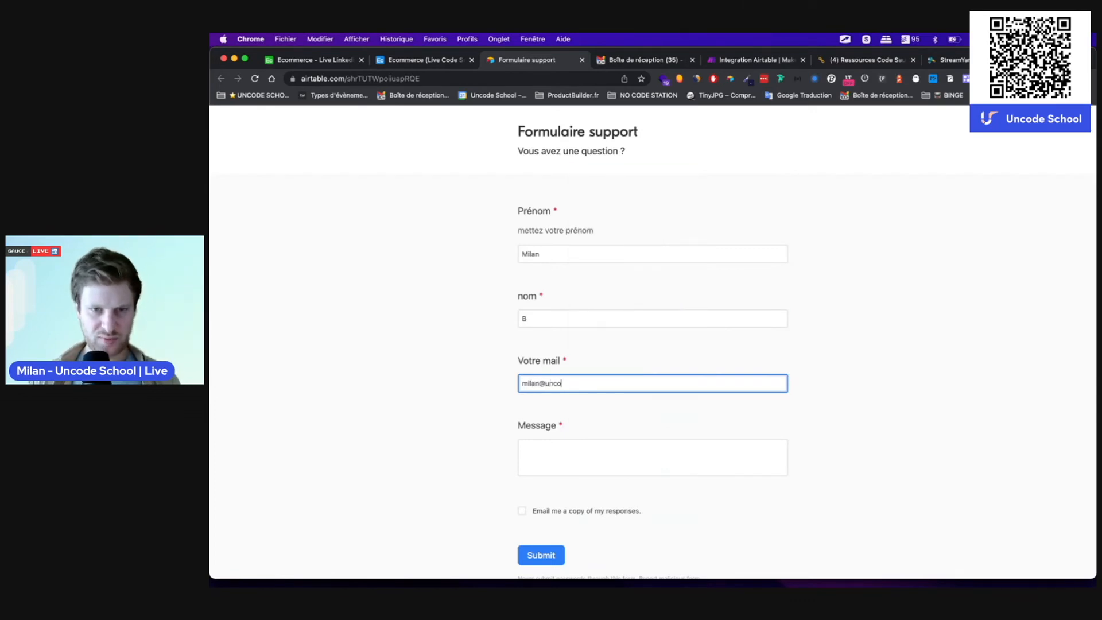
pyautogui.press('Tab')
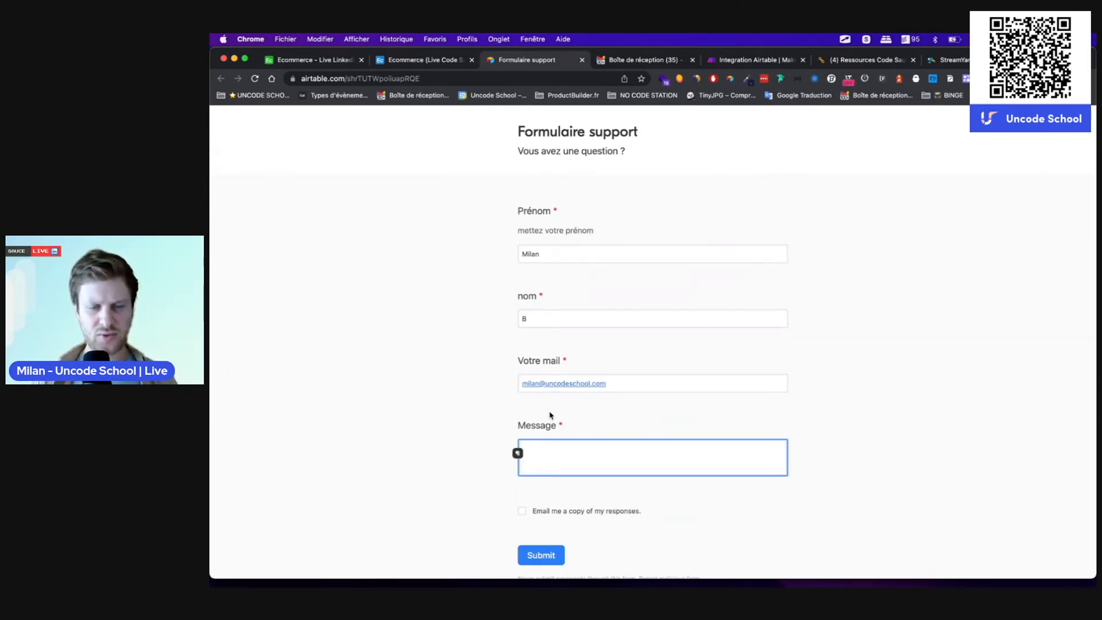
pyautogui.write('Make 2')
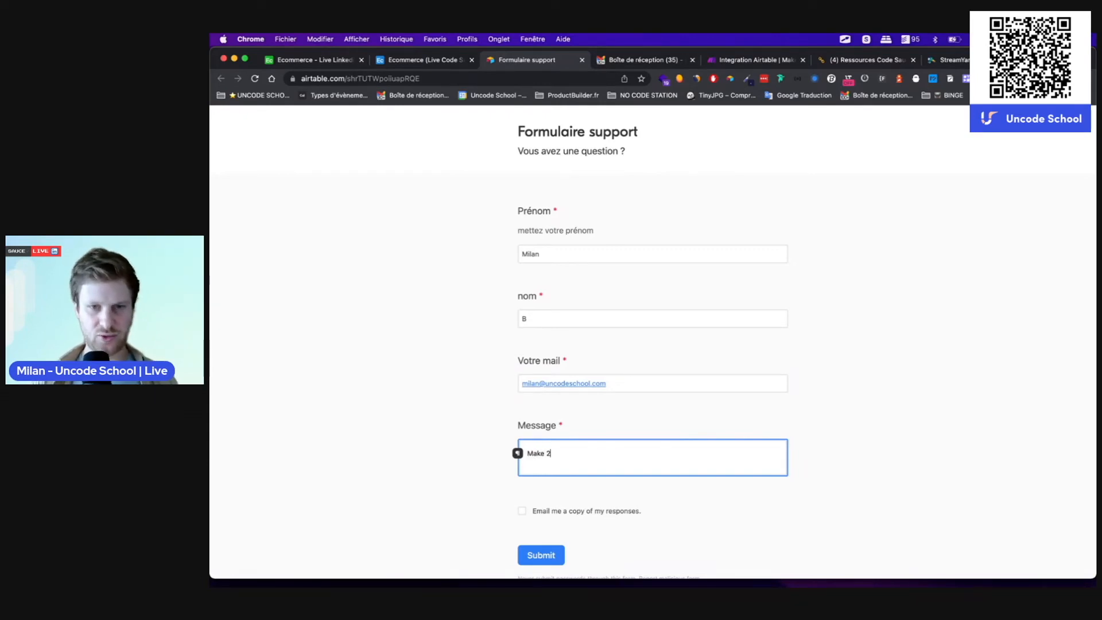
pyautogui.scroll(-2, 410, 505)
pyautogui.click(544, 515)
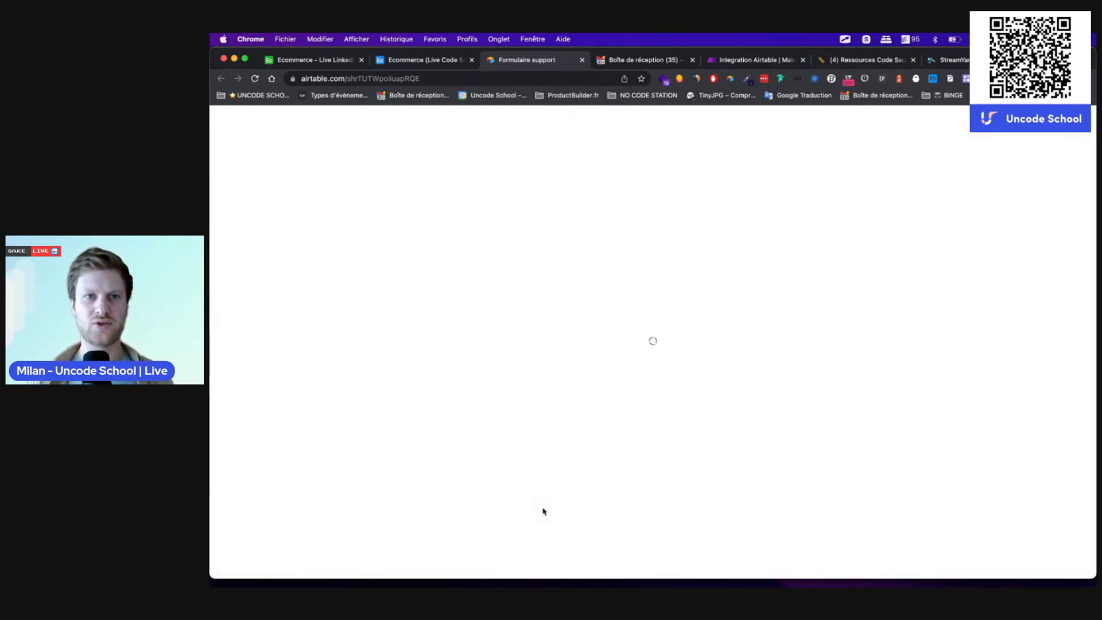
pyautogui.click(412, 62)
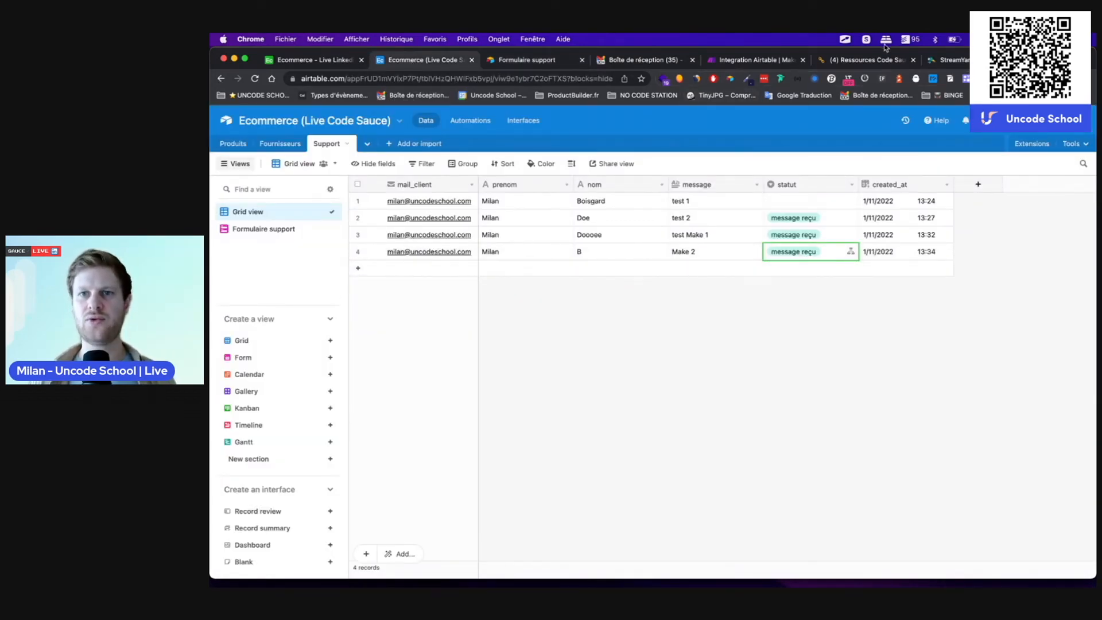
# Step: Return to the Integration Airtable | Make scenario after spotting the Make 2 ticket
pyautogui.click(738, 60)
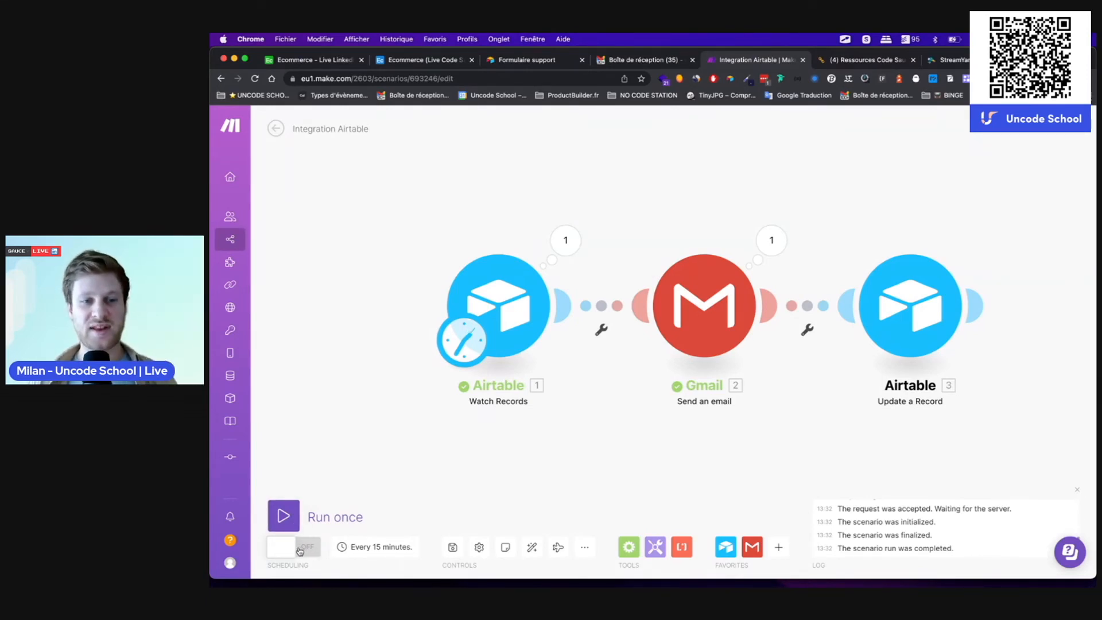
# Step: Run the scenario once, then check the Make 2 ticket's status in Airtable
pyautogui.click(283, 514)
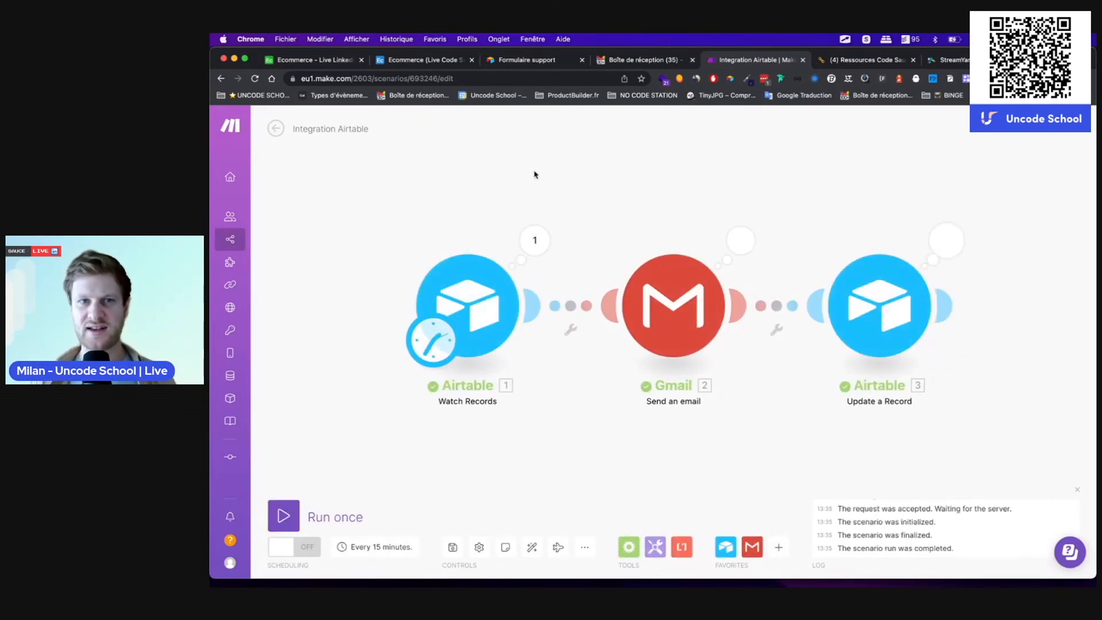
pyautogui.click(442, 60)
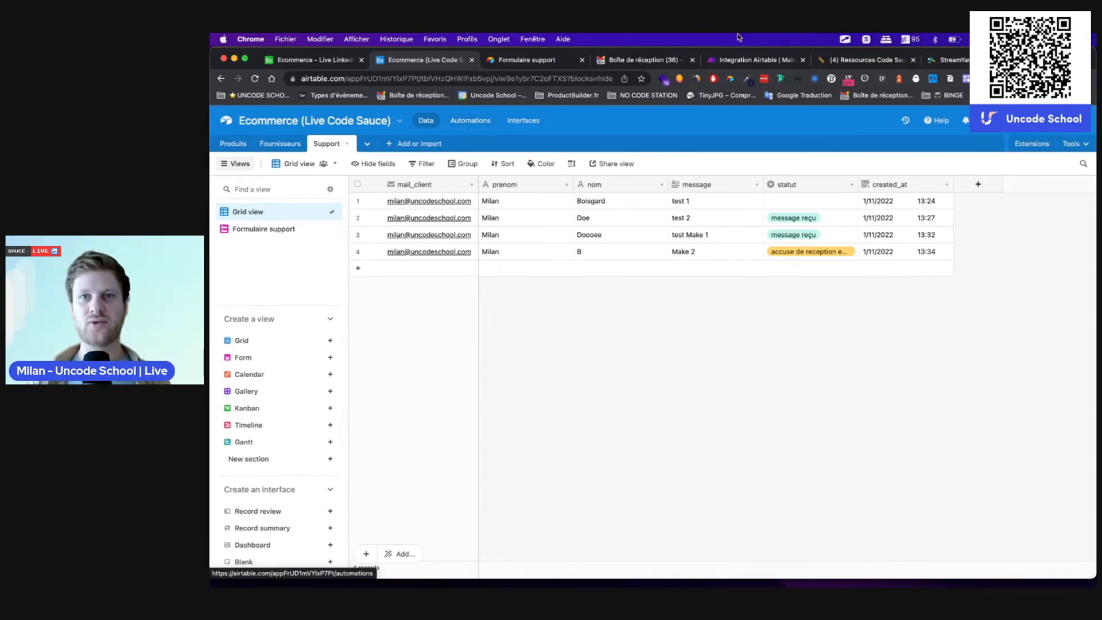
# Step: Go back to the Integration Airtable | Make scenario to review each module's processed bundle
pyautogui.click(741, 62)
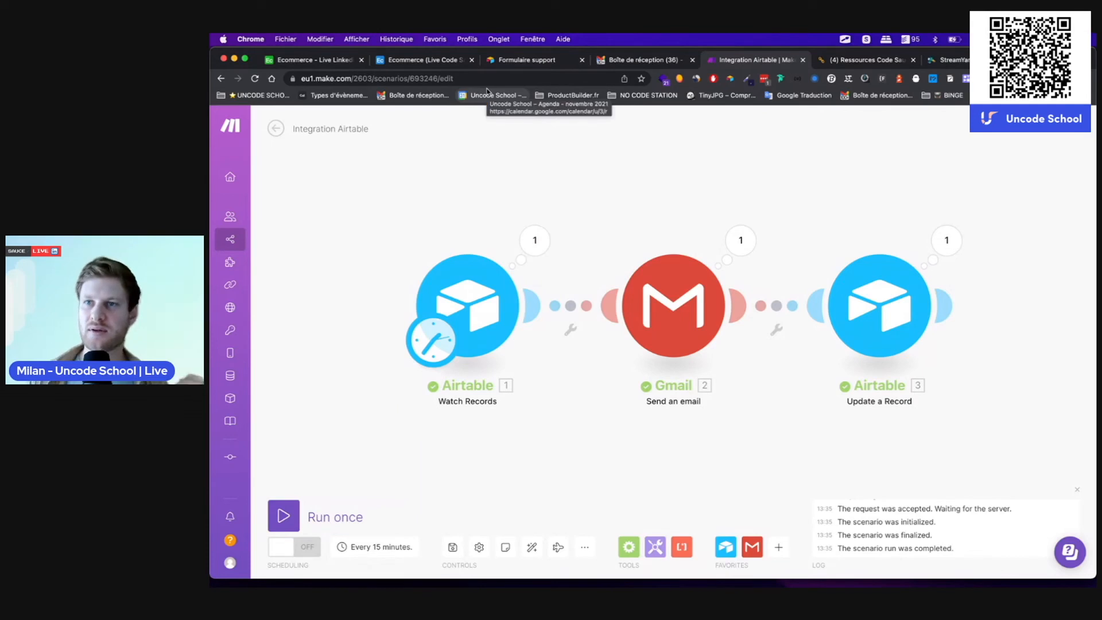
# Step: Return to the Airtable Support table and open the base's Extensions panel
pyautogui.click(427, 67)
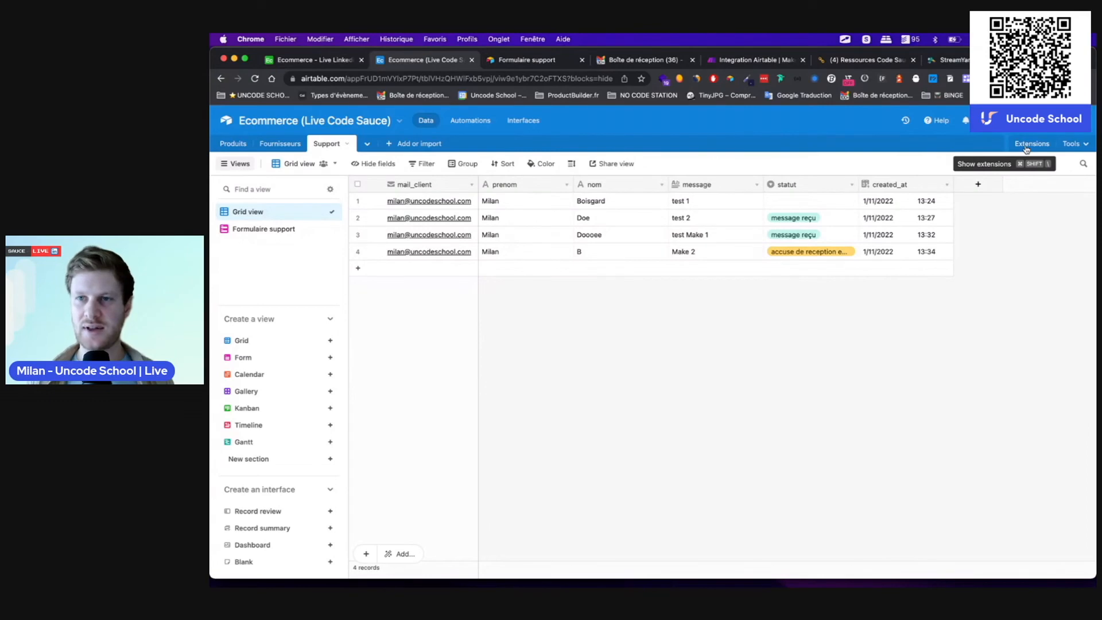
pyautogui.click(1023, 144)
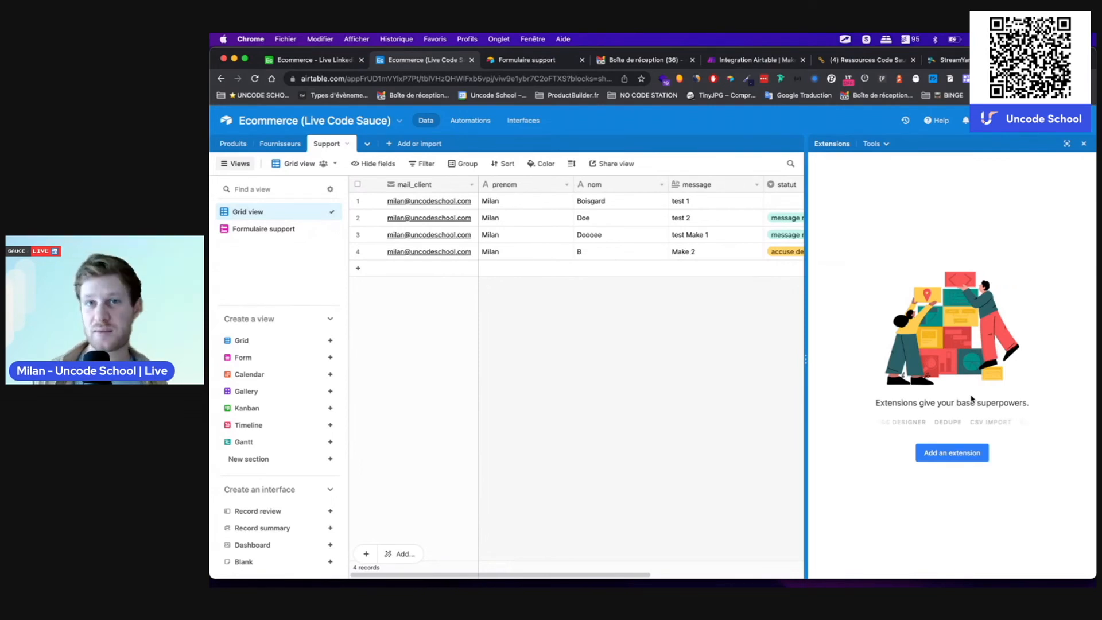
# Step: Open the Marketplace Extensions dialog via Add an extension
pyautogui.click(942, 456)
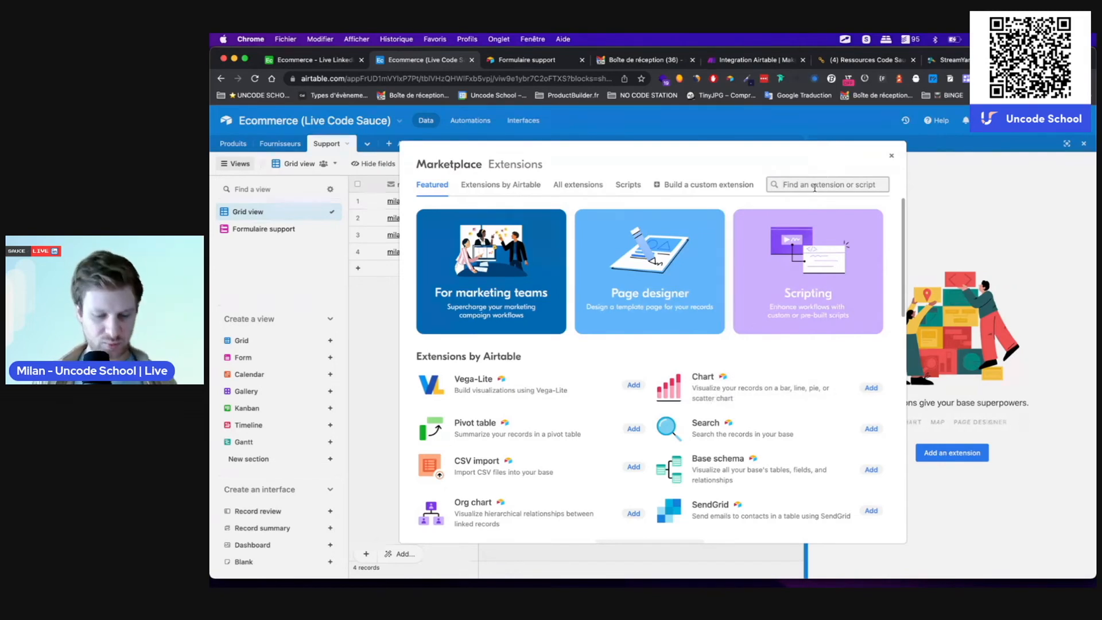
# Step: Find Web clipper by searching 'save' in the Marketplace, add it to the base, and start its setup
pyautogui.write('save')
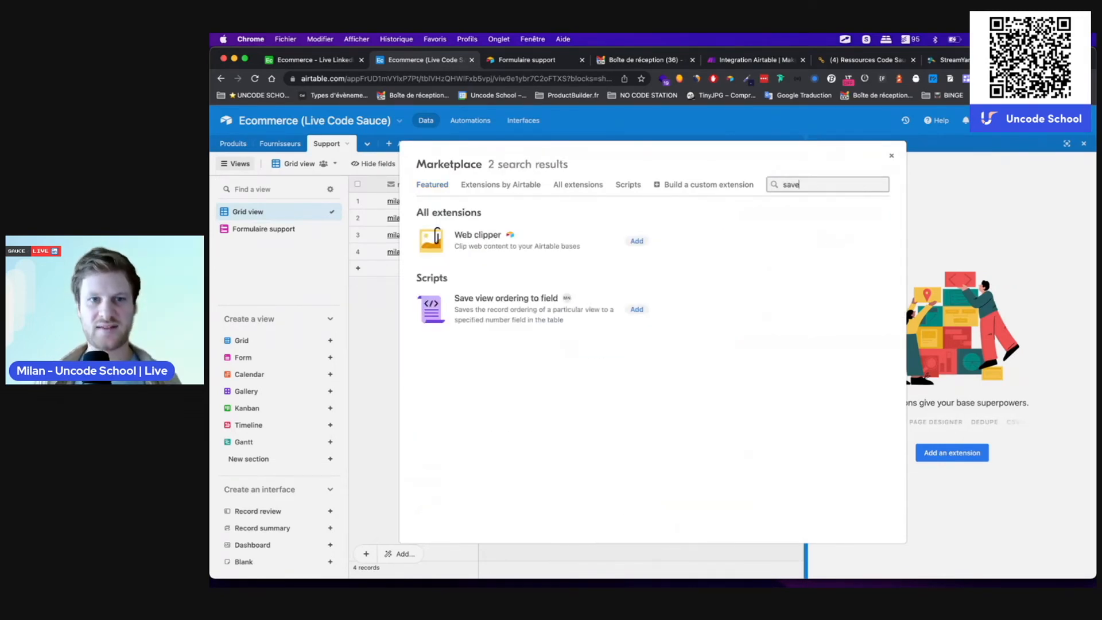
pyautogui.click(637, 242)
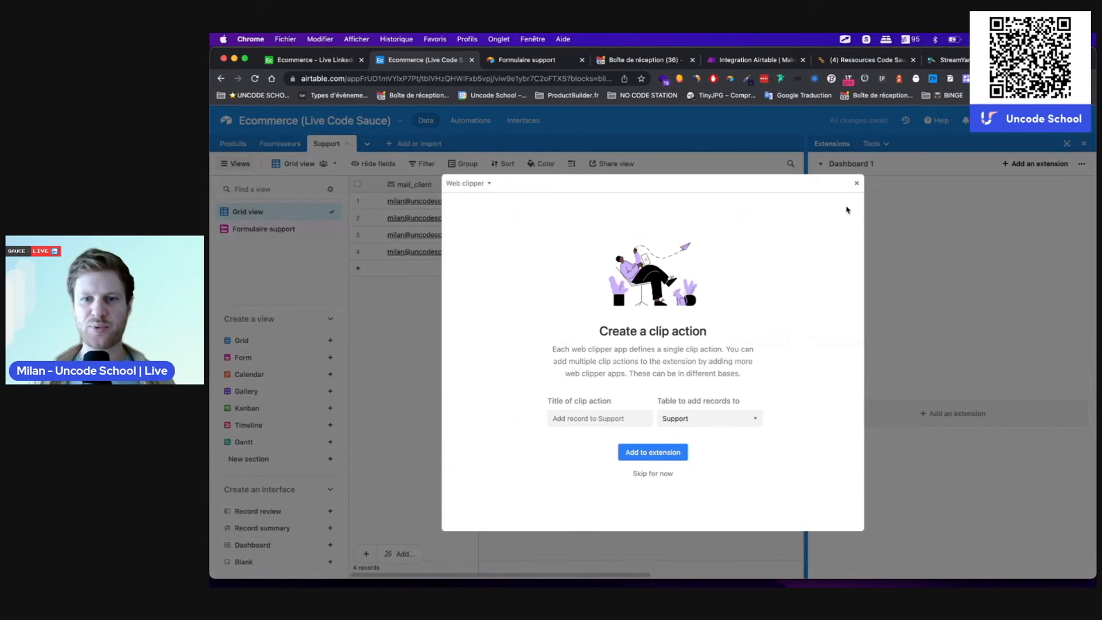
pyautogui.click(653, 474)
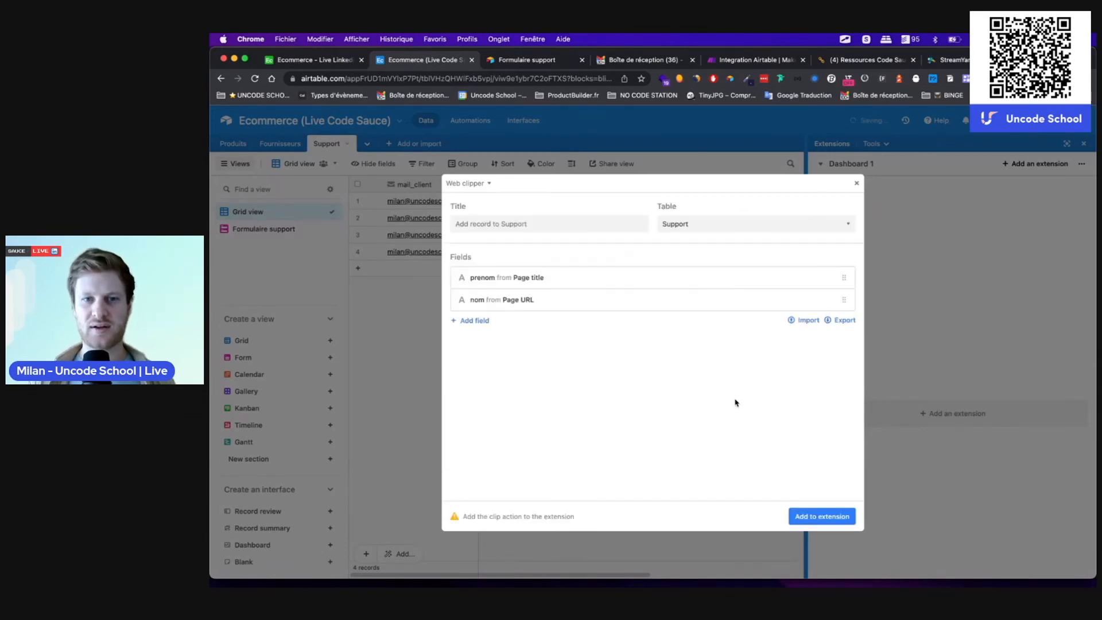
pyautogui.click(855, 185)
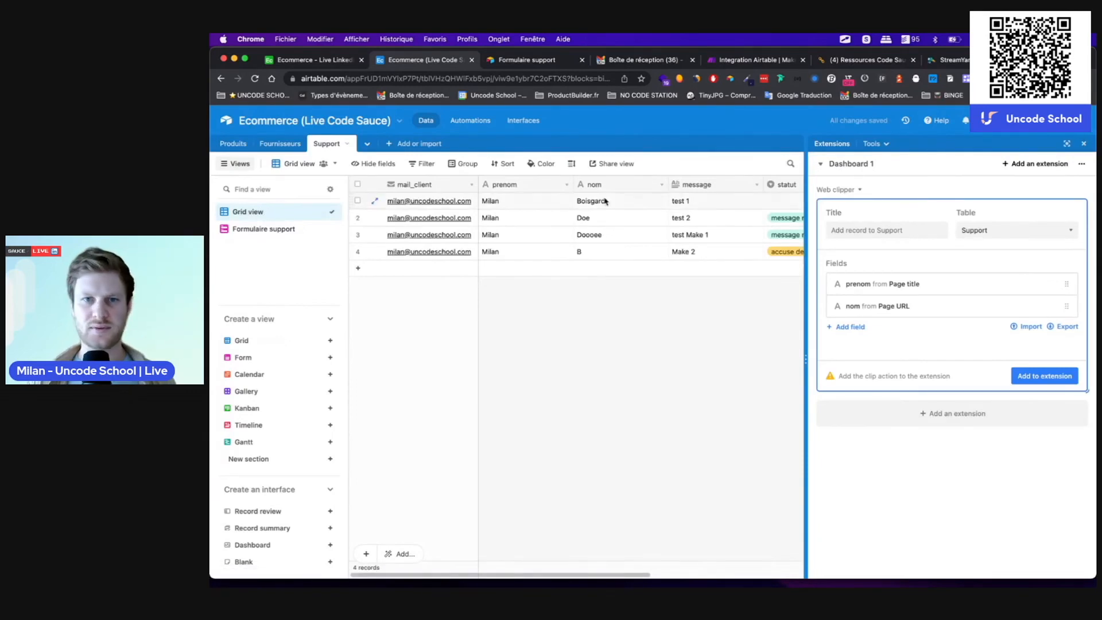
# Step: Create a new empty table named Concurrent
pyautogui.click(388, 148)
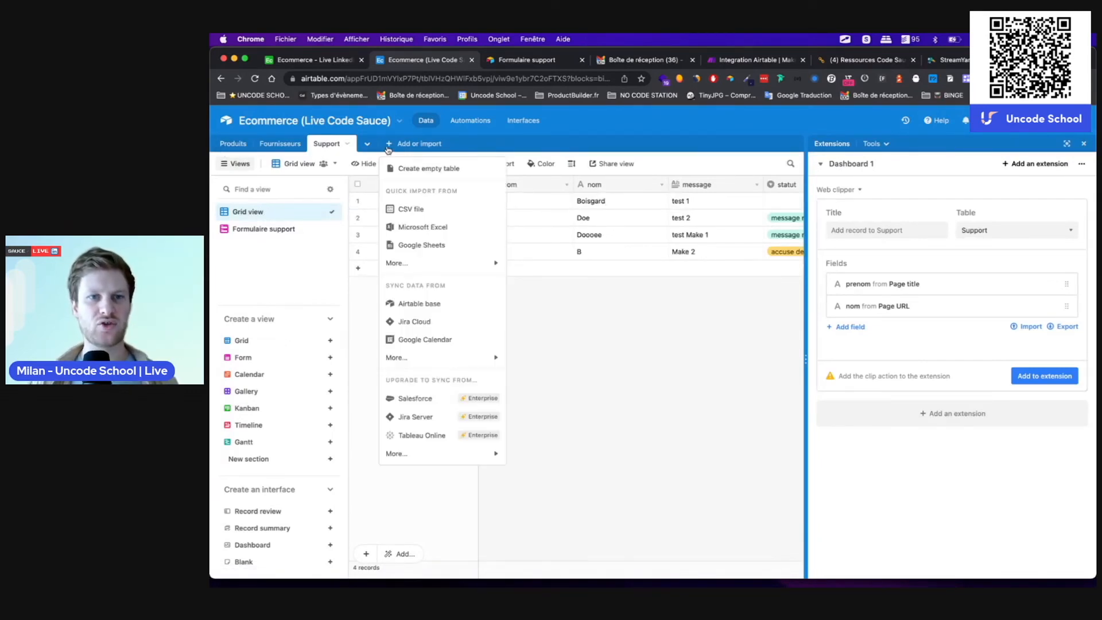
pyautogui.click(422, 168)
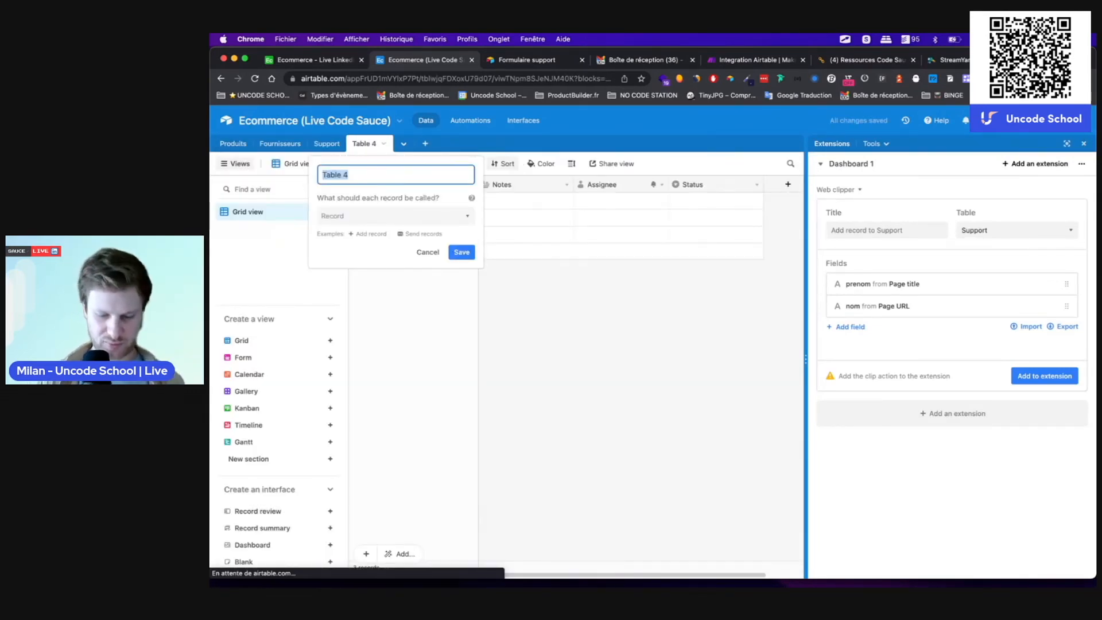
pyautogui.write('Cond')
pyautogui.write('urrent')
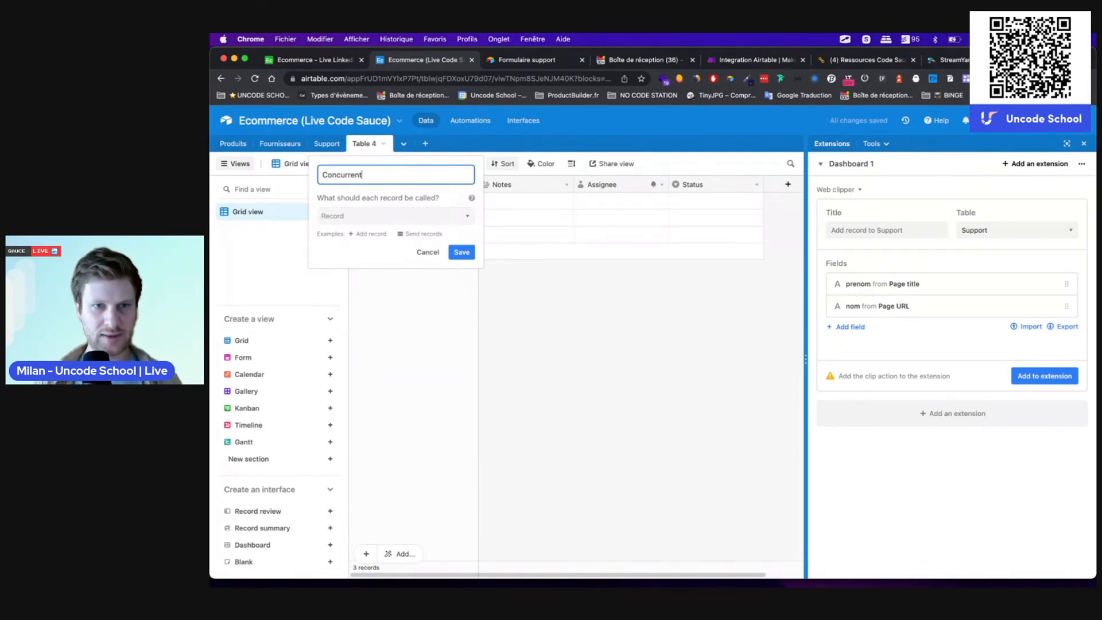
pyautogui.click(460, 254)
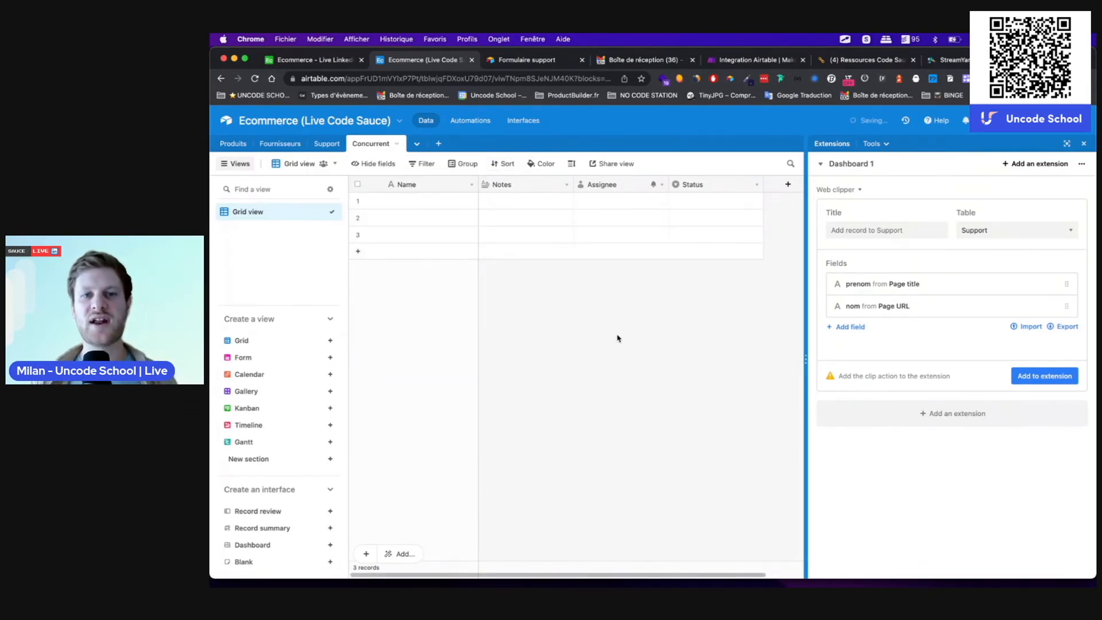
# Step: Rename the table's primary field from Name to url_societe
pyautogui.doubleClick(415, 187)
pyautogui.write('nom')
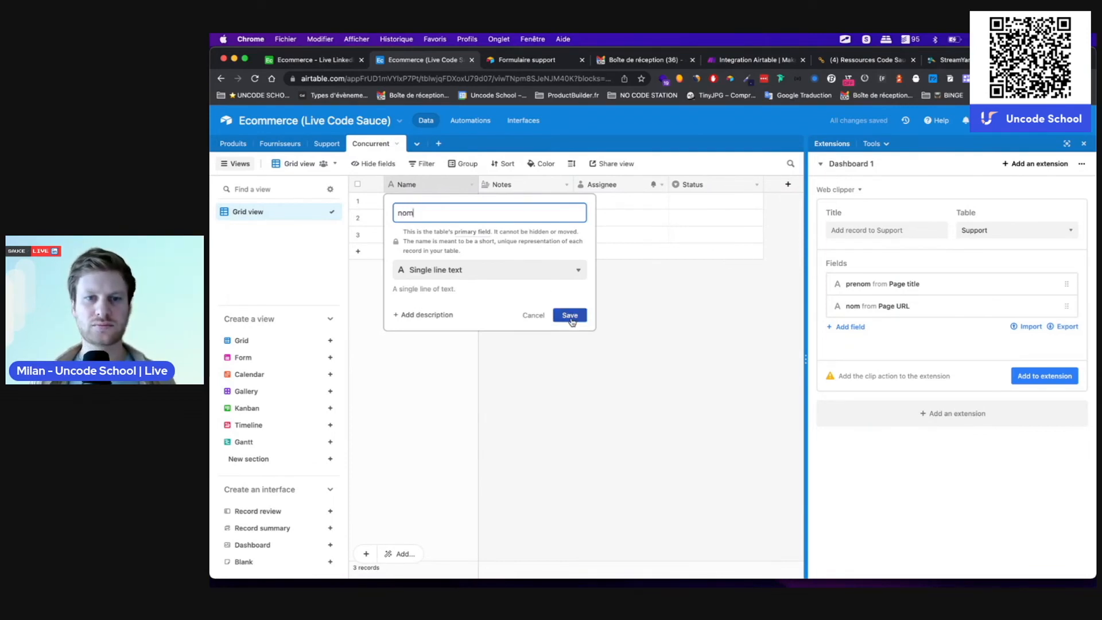
pyautogui.press('BackSpace')
pyautogui.press('BackSpace')
pyautogui.press('BackSpace')
pyautogui.write('url')
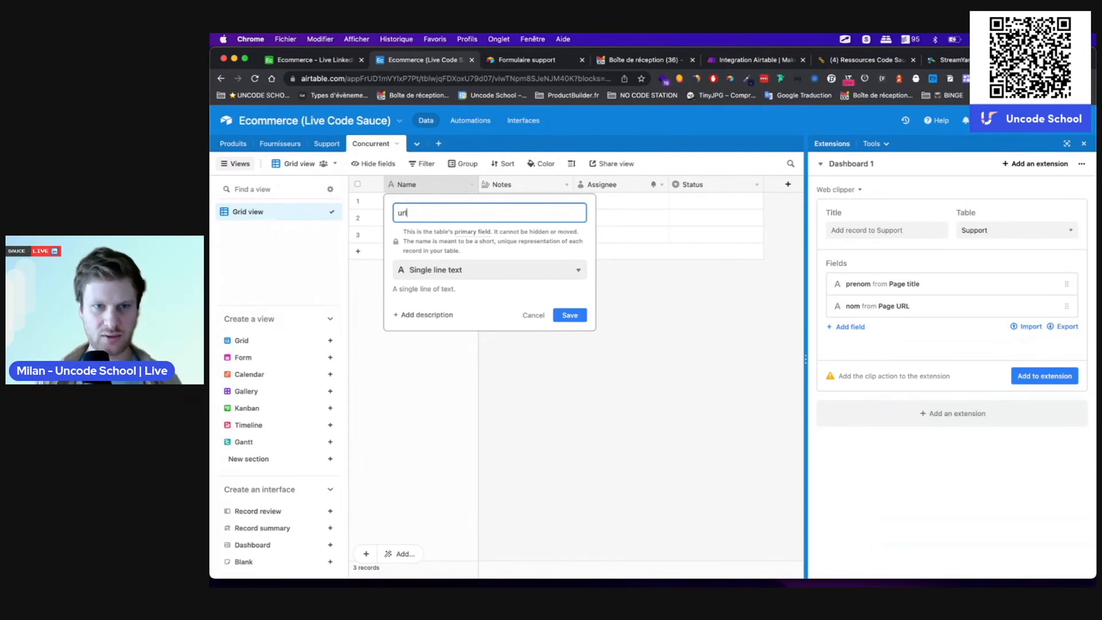
pyautogui.write('_societe')
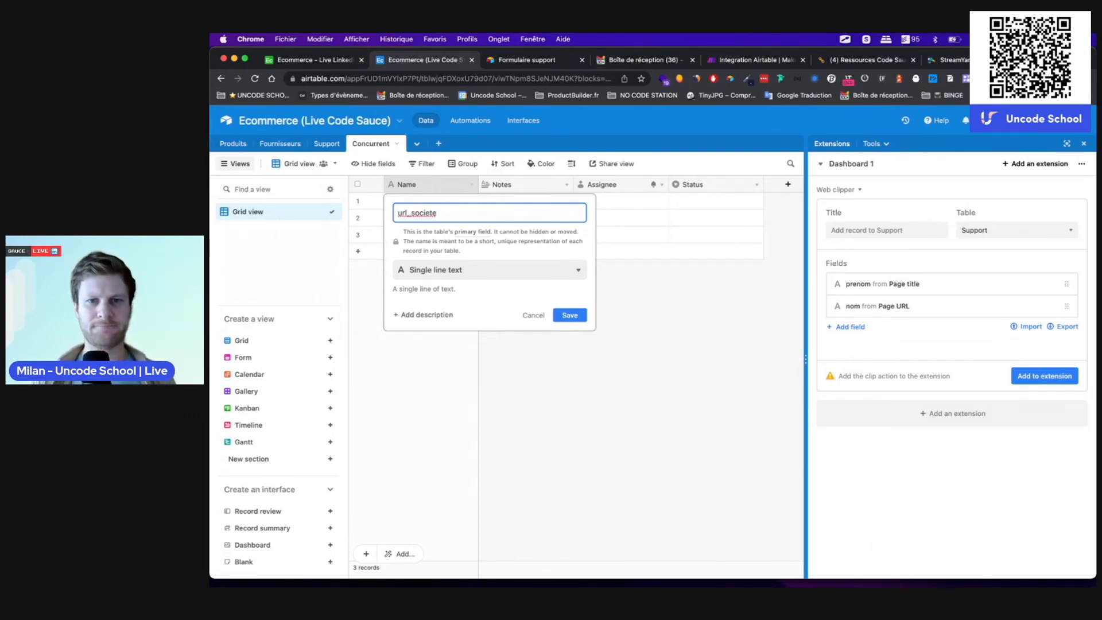
pyautogui.press('Return')
# Step: Rename Notes to prix_concurrent as a Currency field with € symbol, then delete Assignee
pyautogui.click(511, 186)
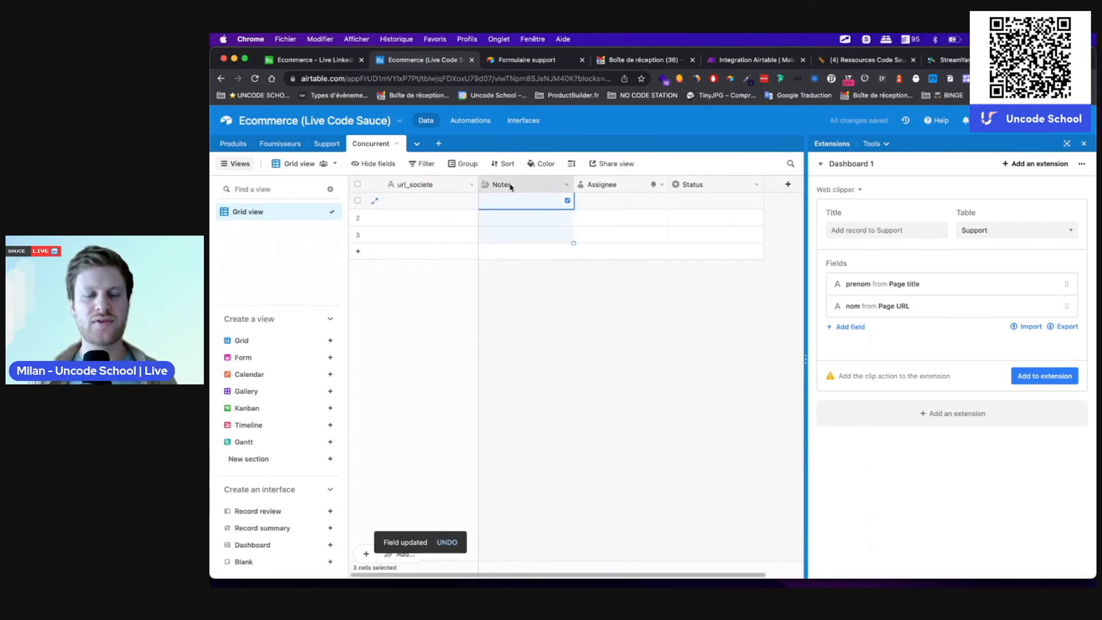
pyautogui.doubleClick(511, 186)
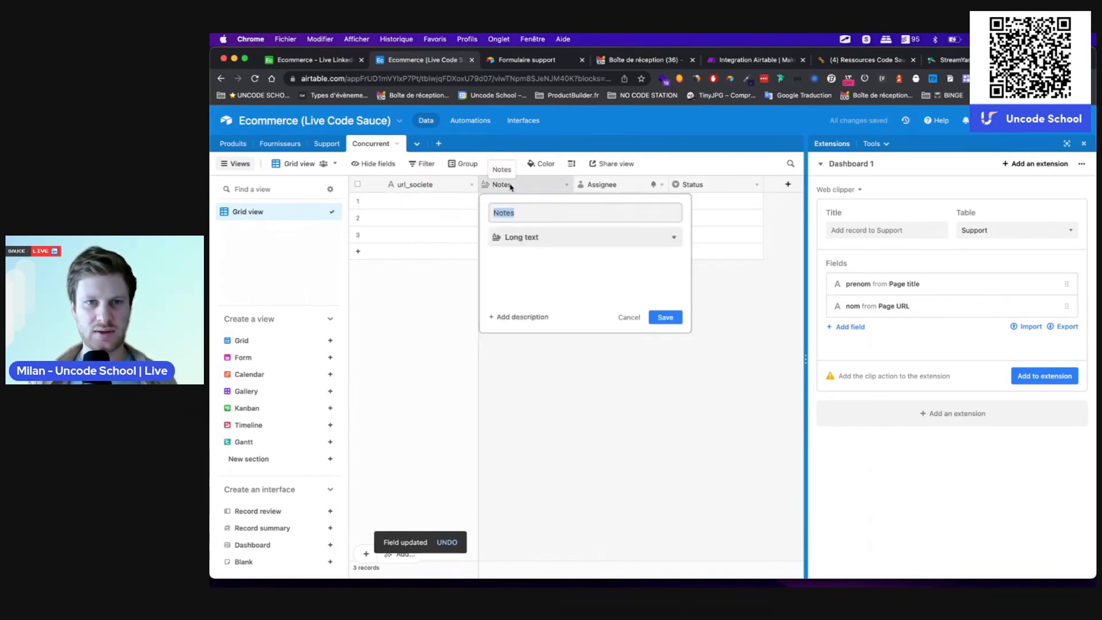
pyautogui.write('pr')
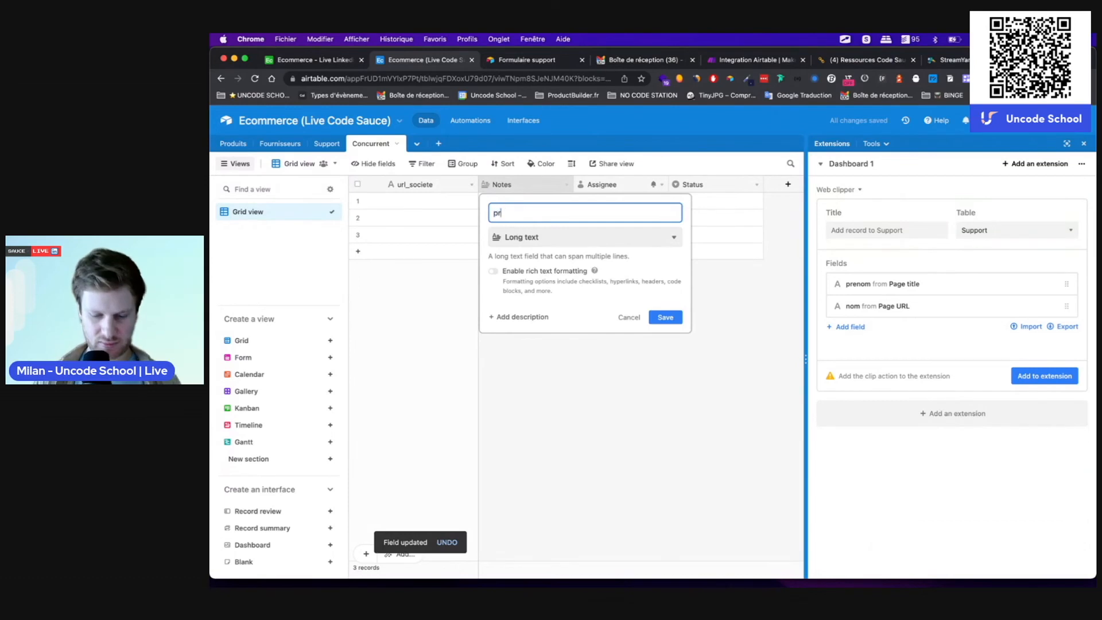
pyautogui.write('ix_concurrent')
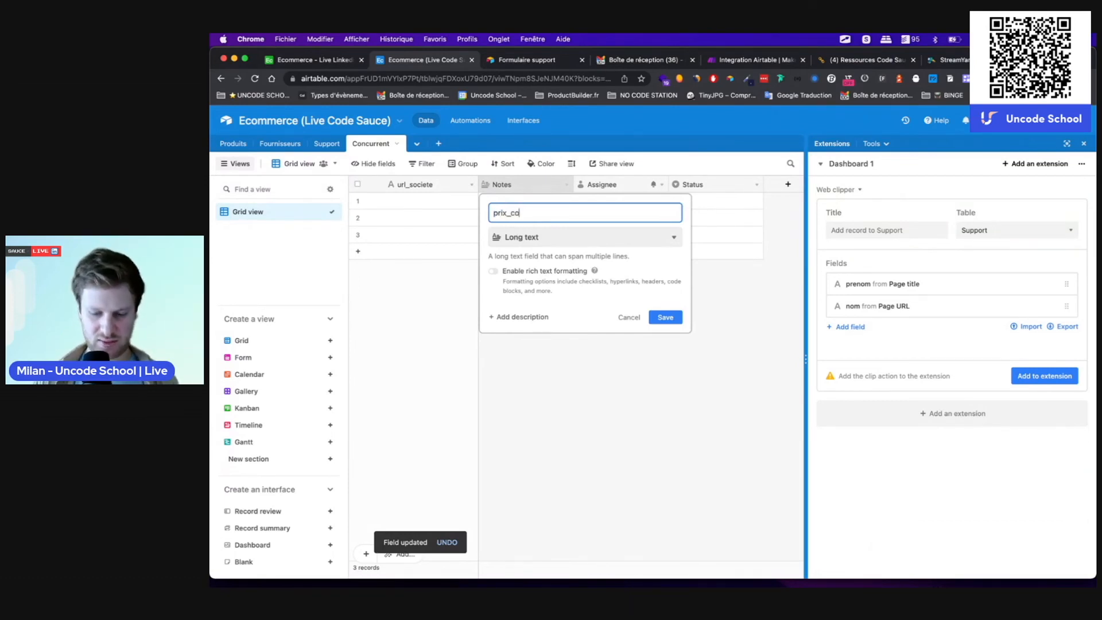
pyautogui.click(527, 240)
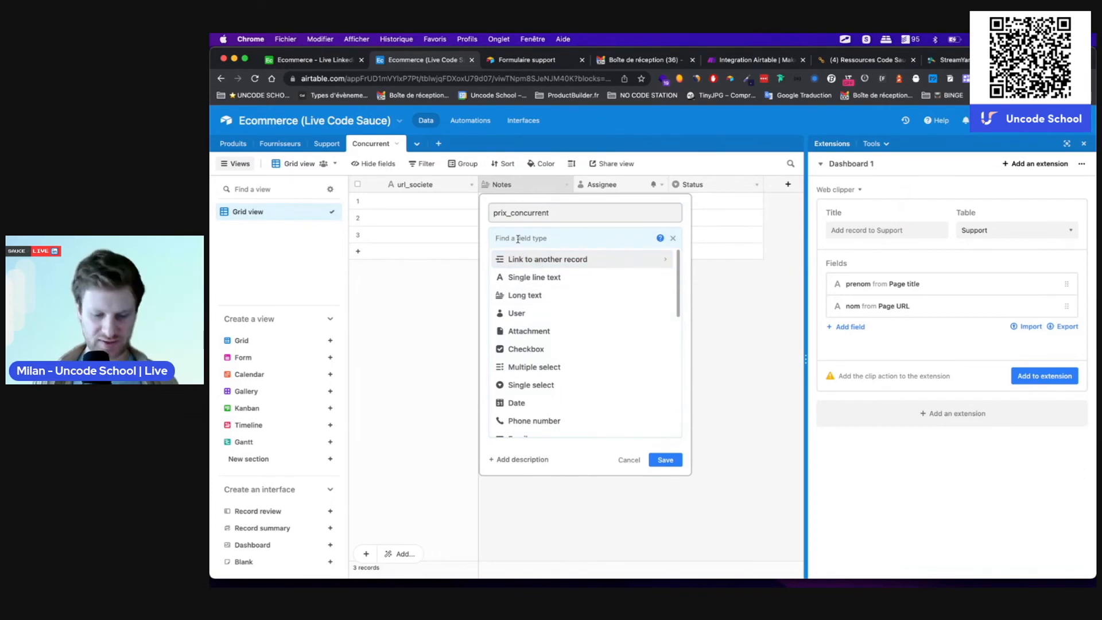
pyautogui.write('curren')
pyautogui.click(518, 258)
pyautogui.click(514, 302)
pyautogui.press('BackSpace')
pyautogui.write('€')
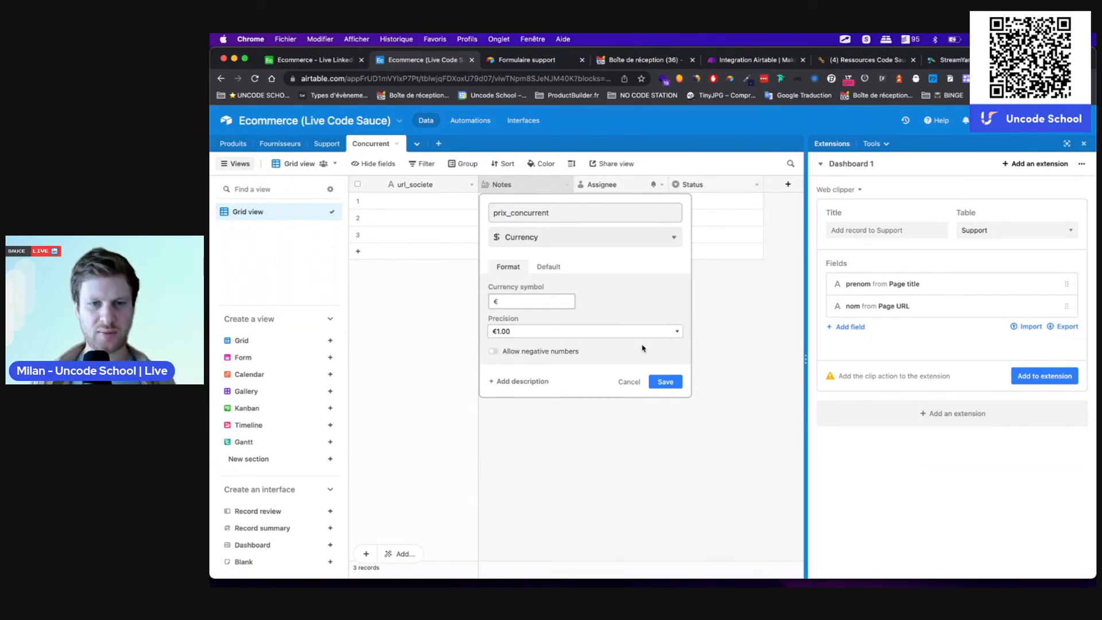
pyautogui.click(662, 383)
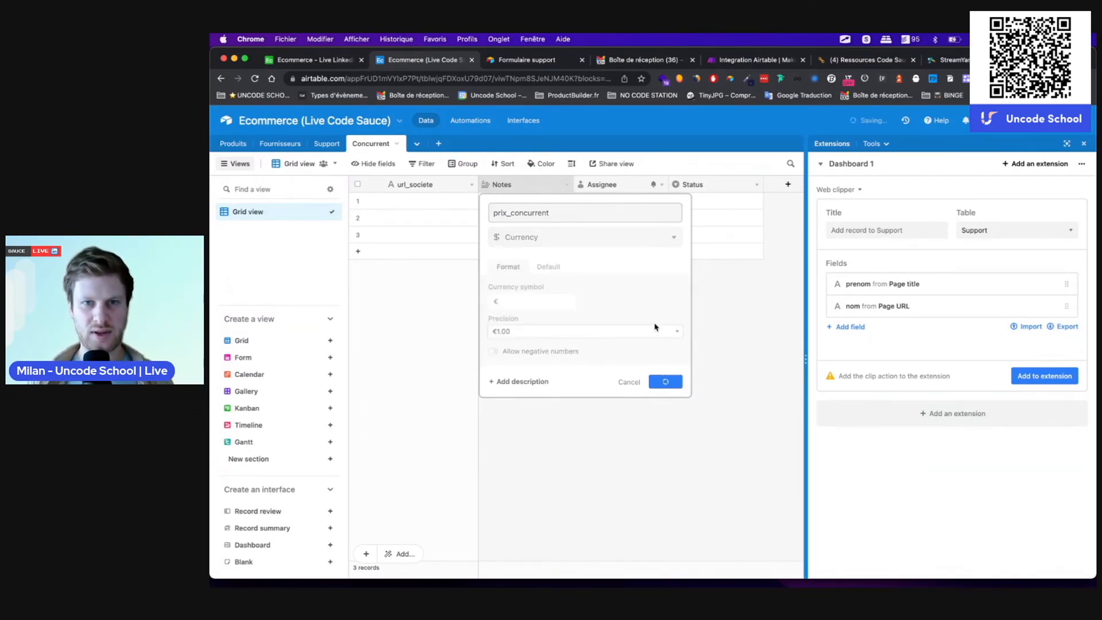
pyautogui.rightClick(600, 189)
pyautogui.click(631, 479)
# Step: Delete the Status field and make the web clipper create records in the Concurrent table
pyautogui.rightClick(594, 184)
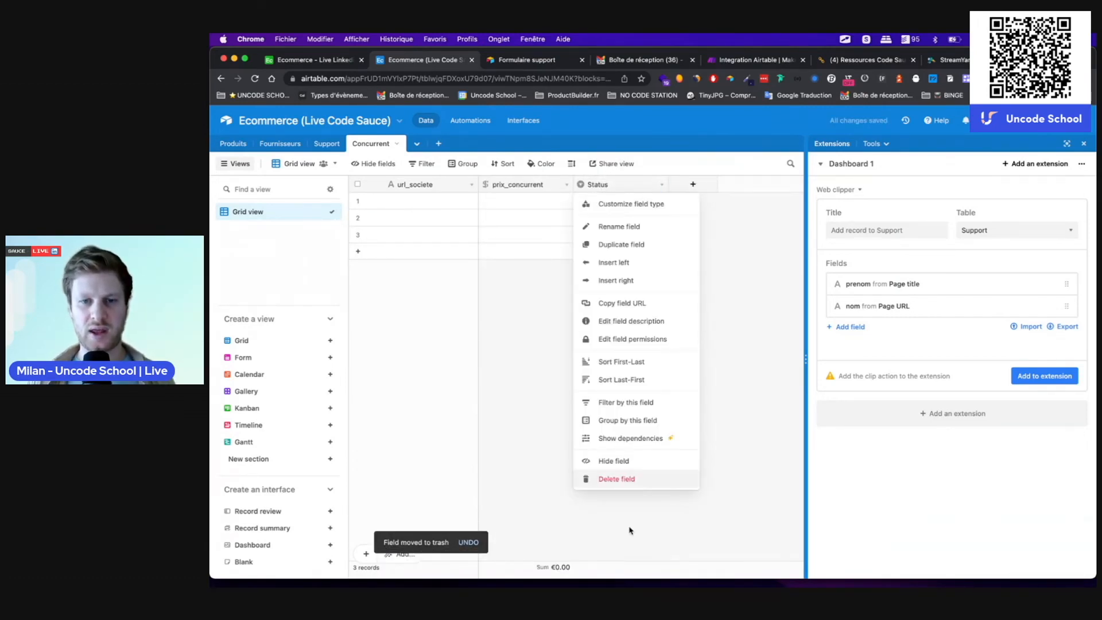
pyautogui.click(626, 479)
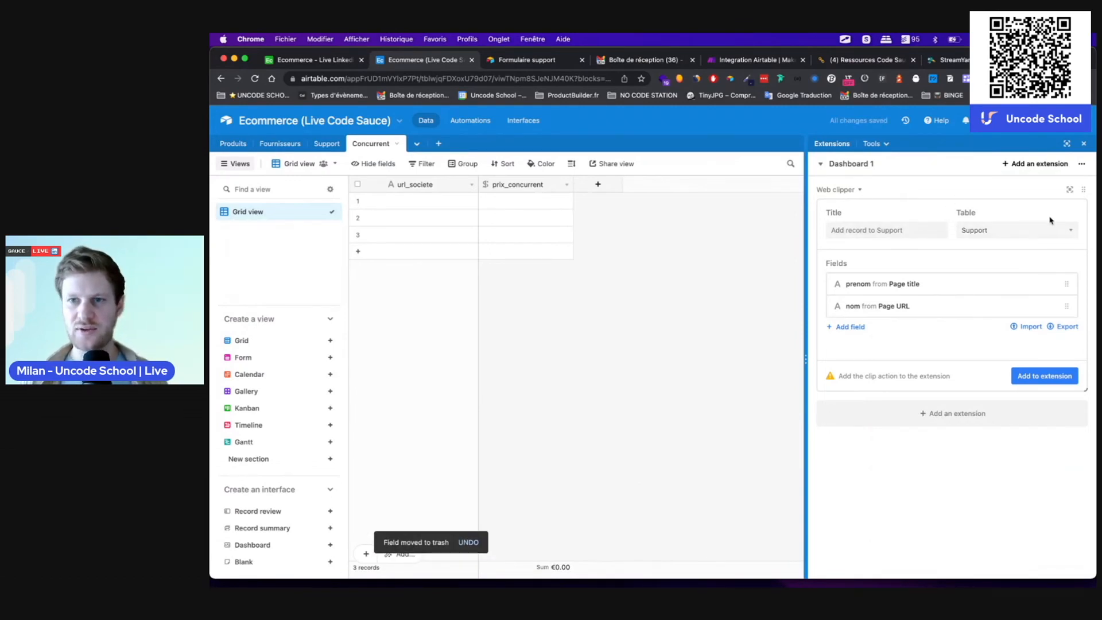
pyautogui.click(990, 235)
pyautogui.click(986, 243)
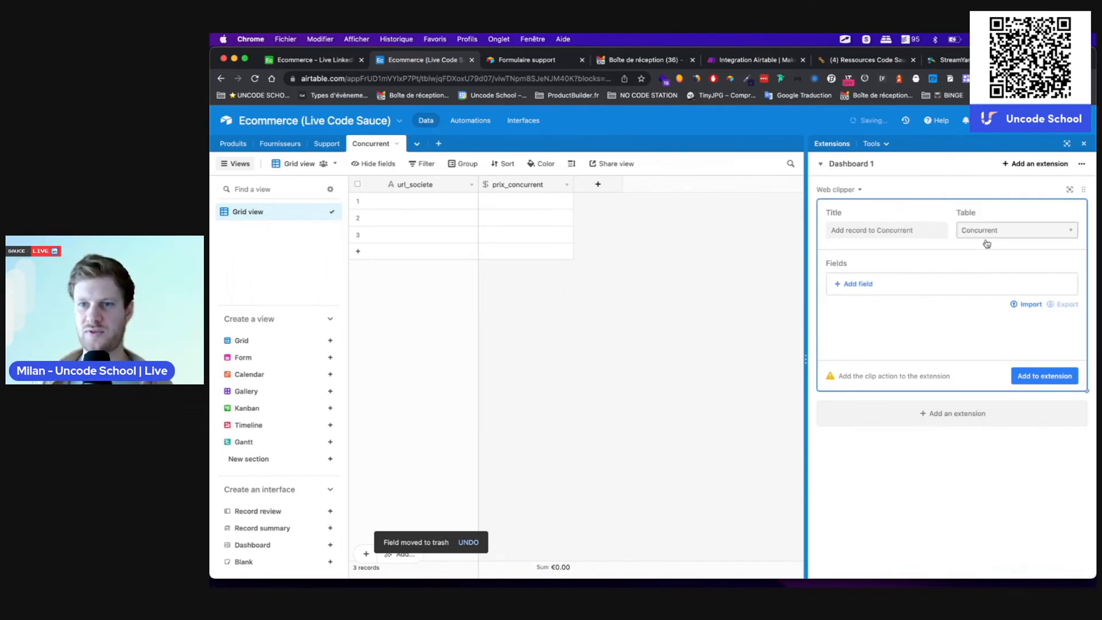
# Step: Map url_societe to the Page URL and add prix_concurrent with no default to the clip action
pyautogui.click(855, 283)
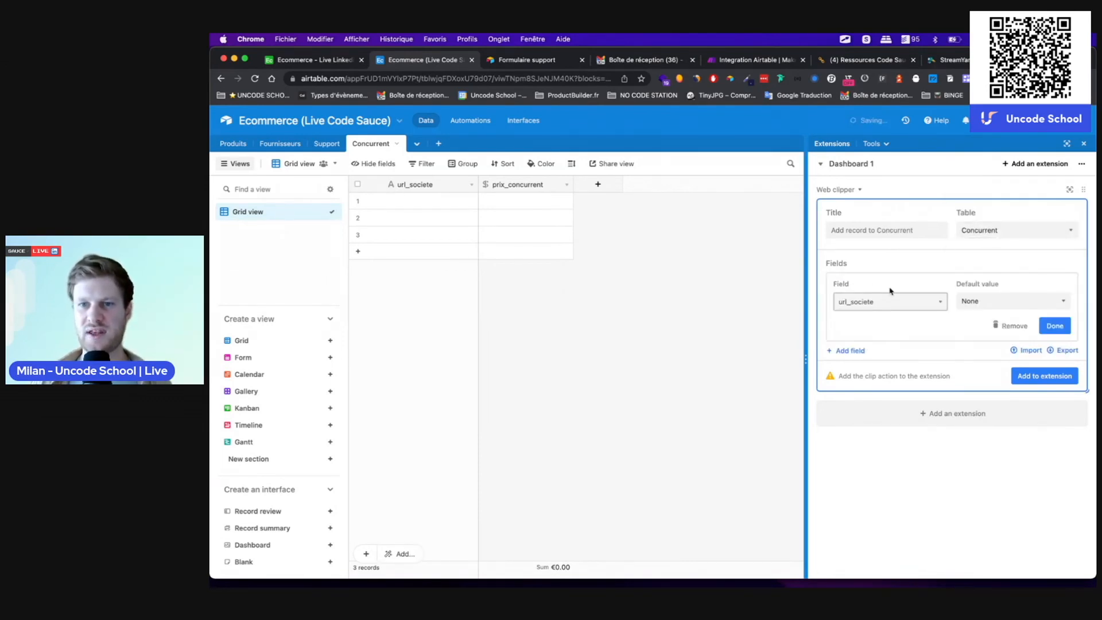
pyautogui.click(988, 305)
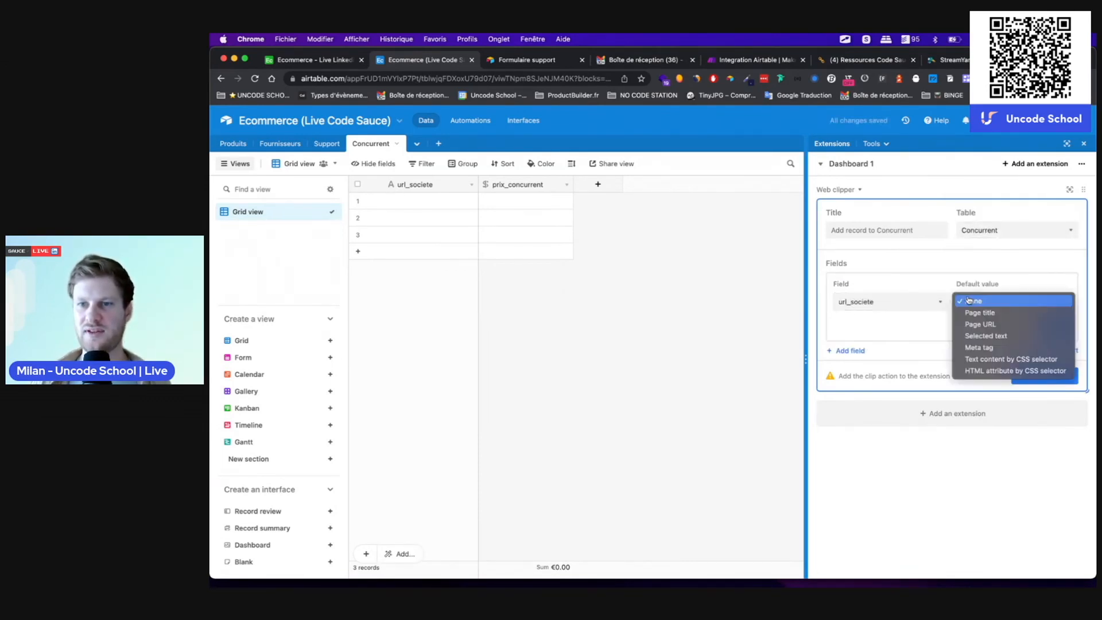
pyautogui.click(972, 330)
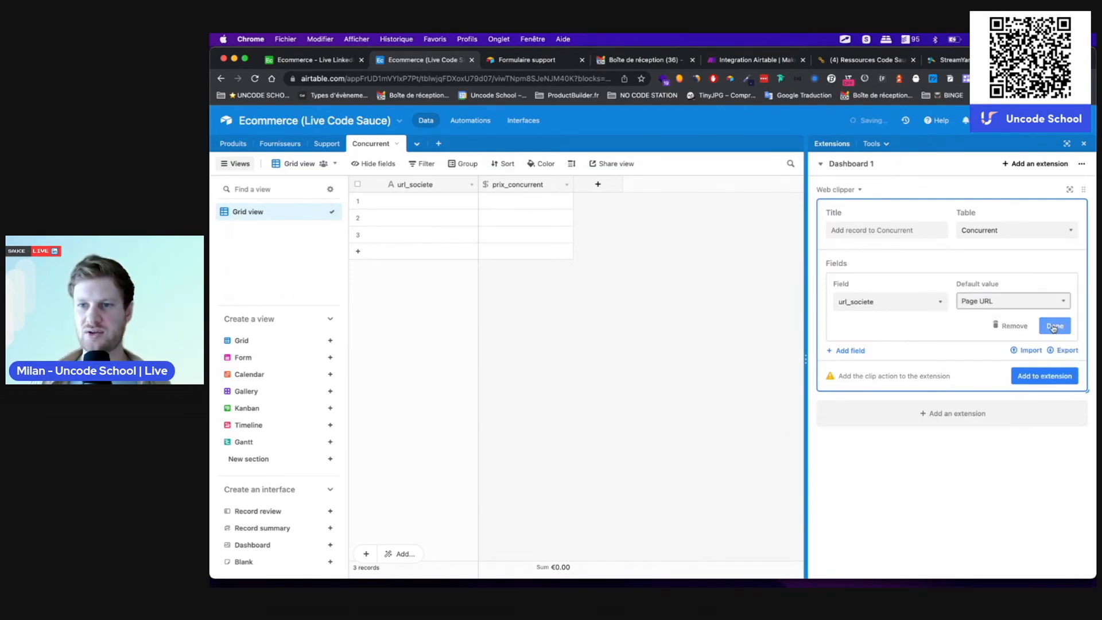
pyautogui.click(1051, 328)
pyautogui.click(850, 304)
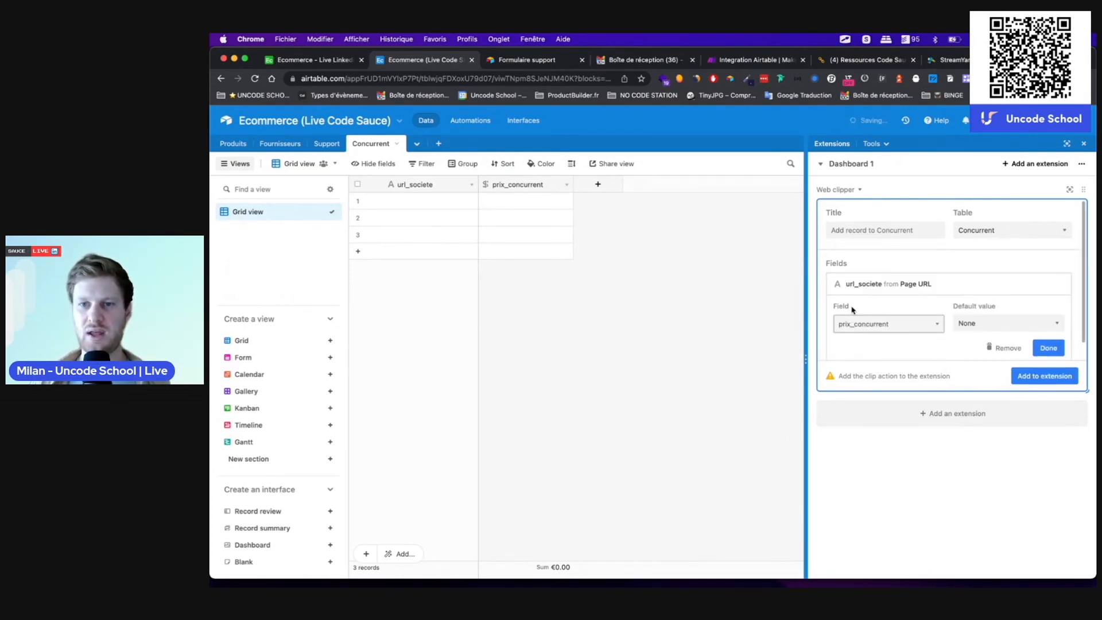
pyautogui.click(976, 323)
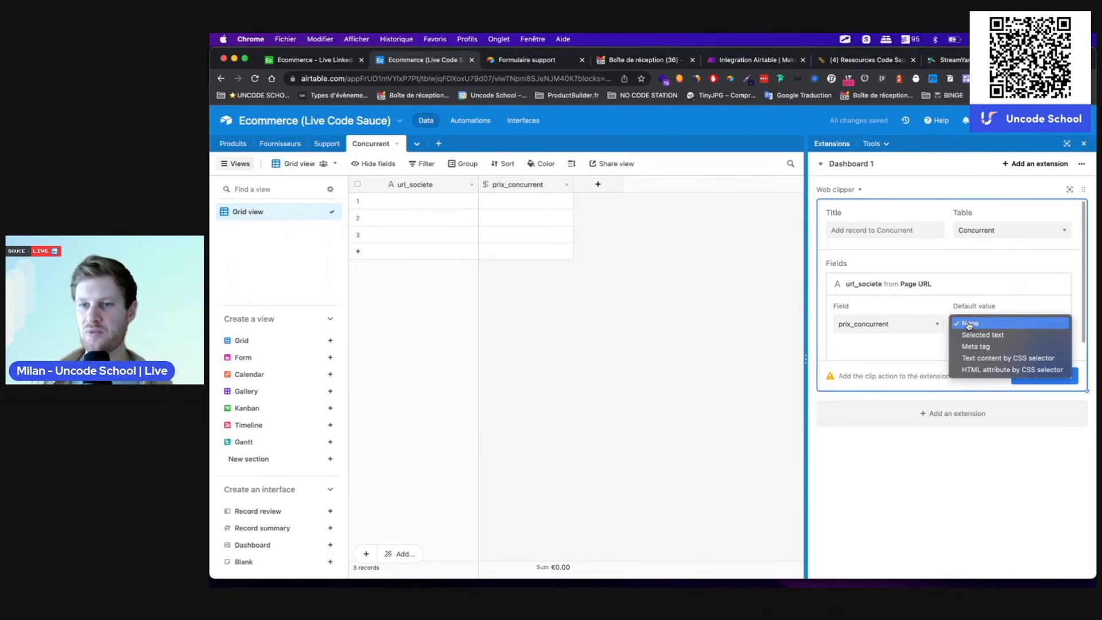
pyautogui.click(969, 324)
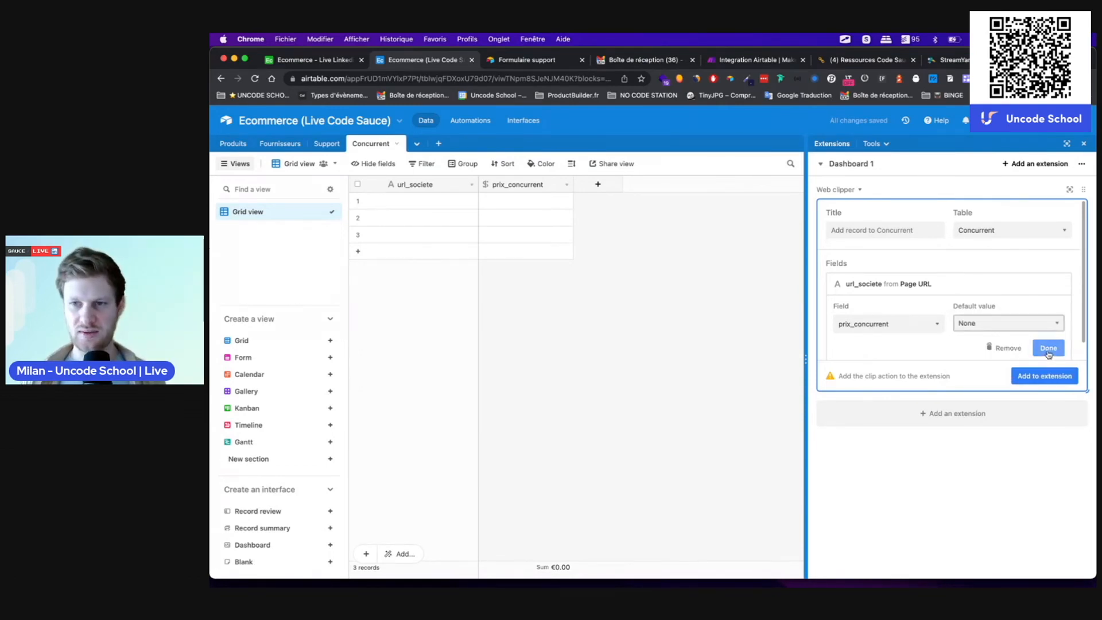
pyautogui.click(1048, 348)
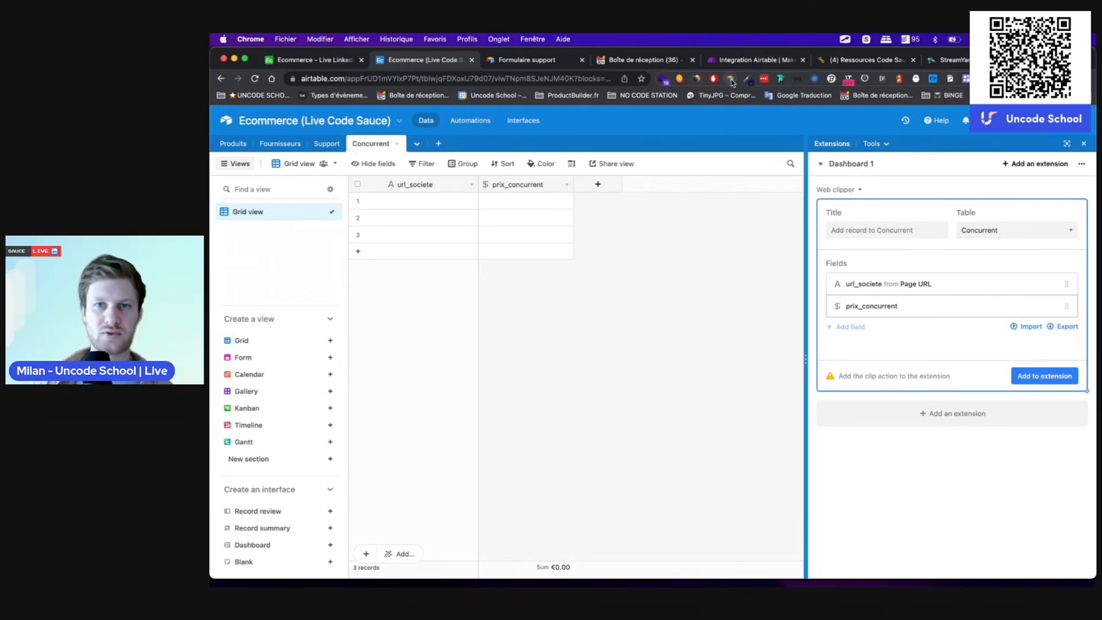
# Step: Add the Concurrent clip action to the extension and move it to the top of the list
pyautogui.click(1054, 372)
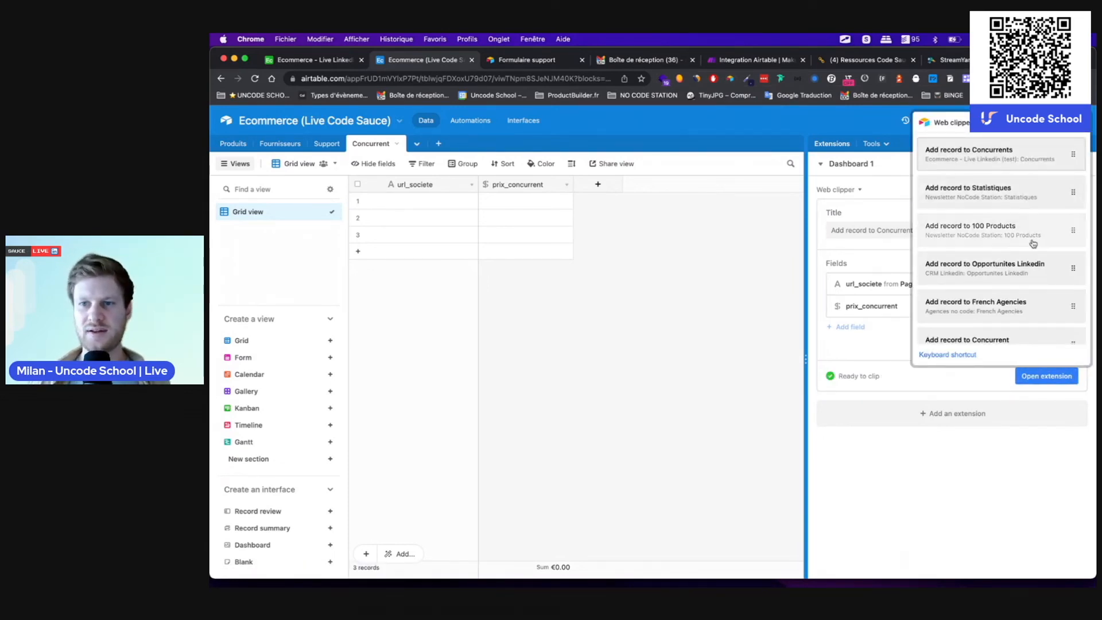
pyautogui.scroll(-1, 1013, 315)
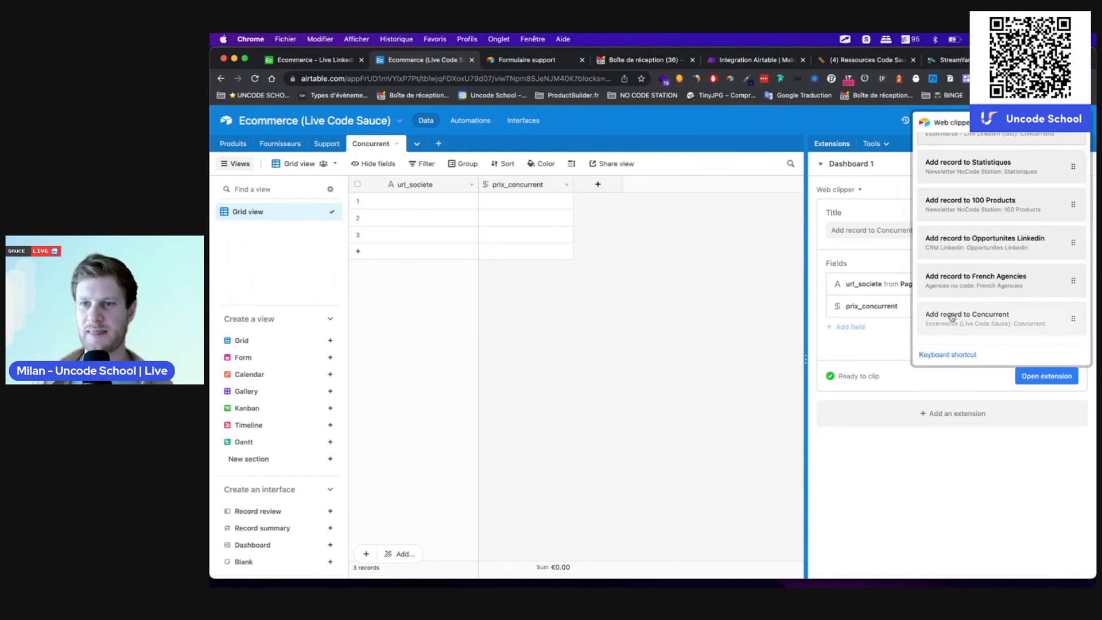
pyautogui.moveTo(1071, 315); pyautogui.dragTo(1074, 155)
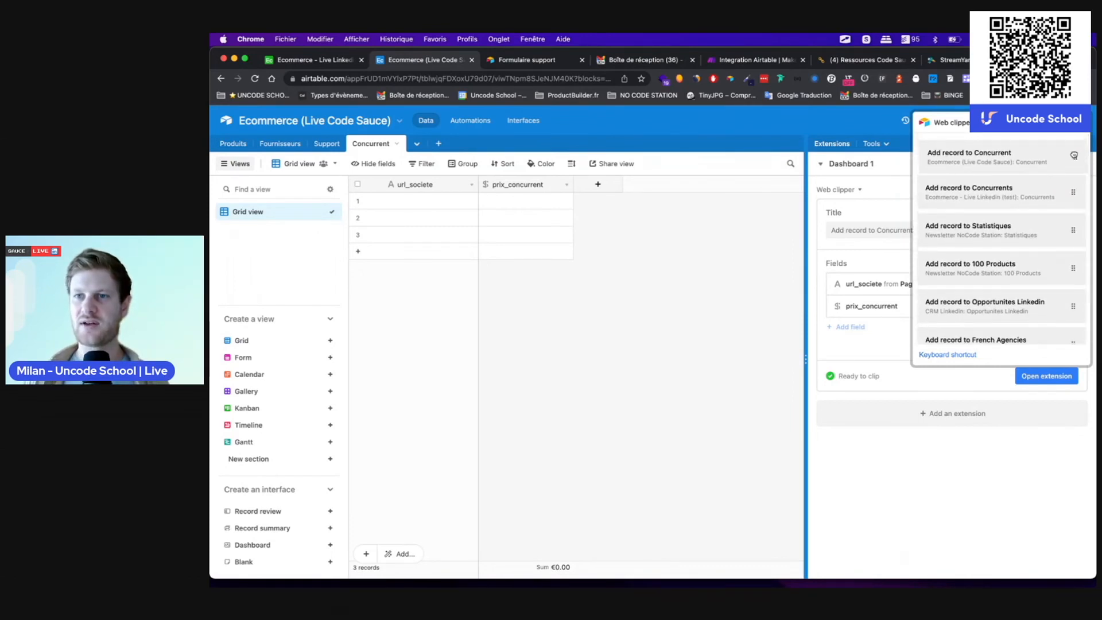
# Step: Remove the outdated 'Add record to Concurrents' clip action and open a new browser tab
pyautogui.click(1074, 194)
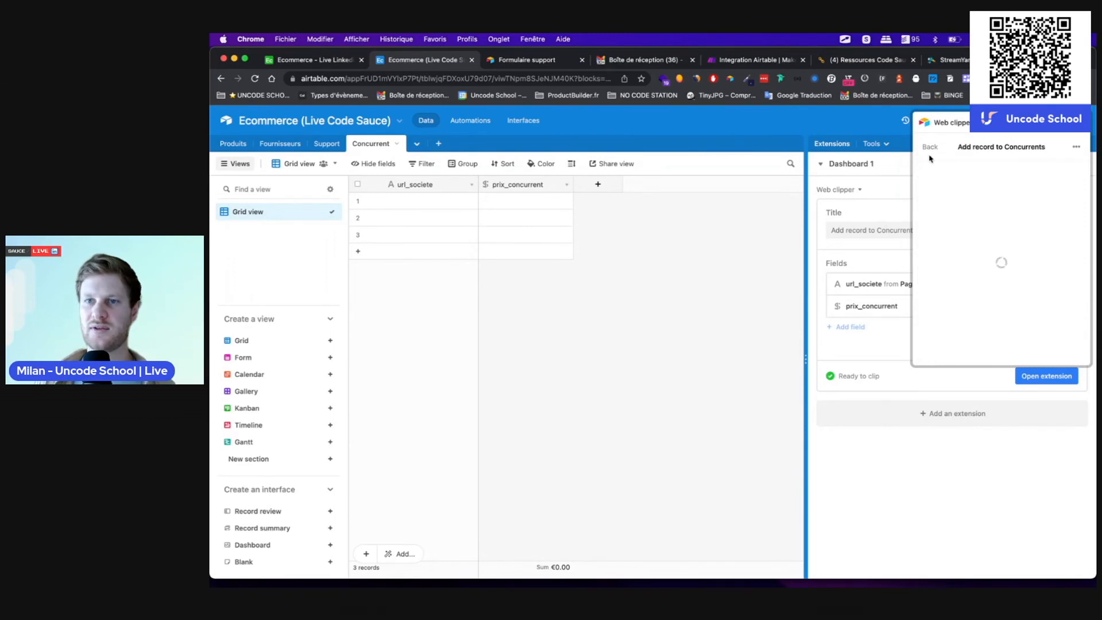
pyautogui.click(1076, 147)
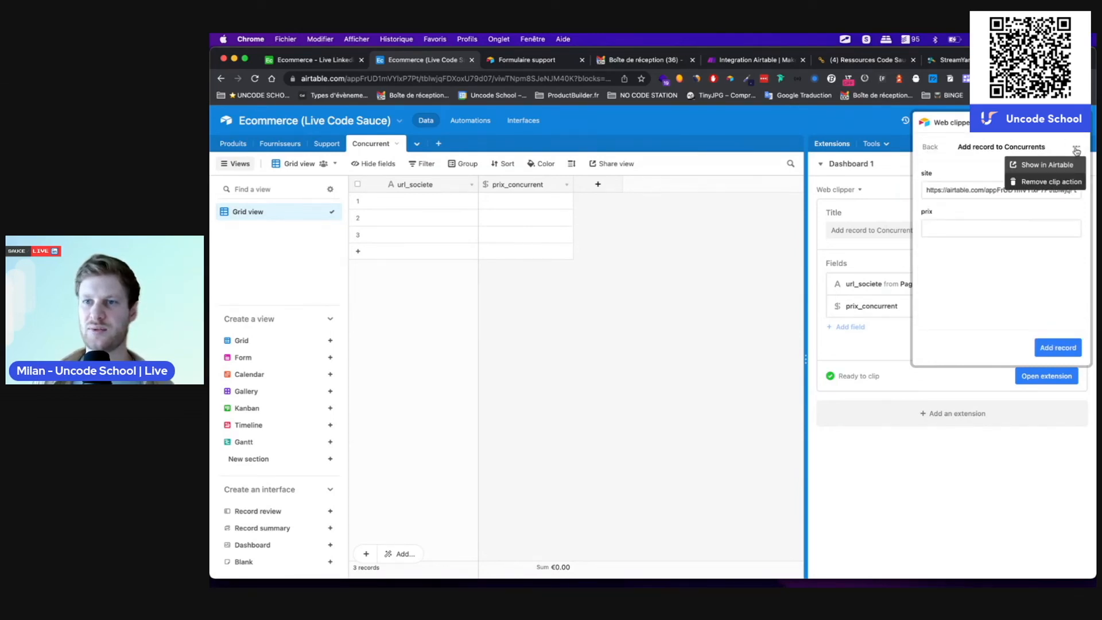
pyautogui.click(1068, 184)
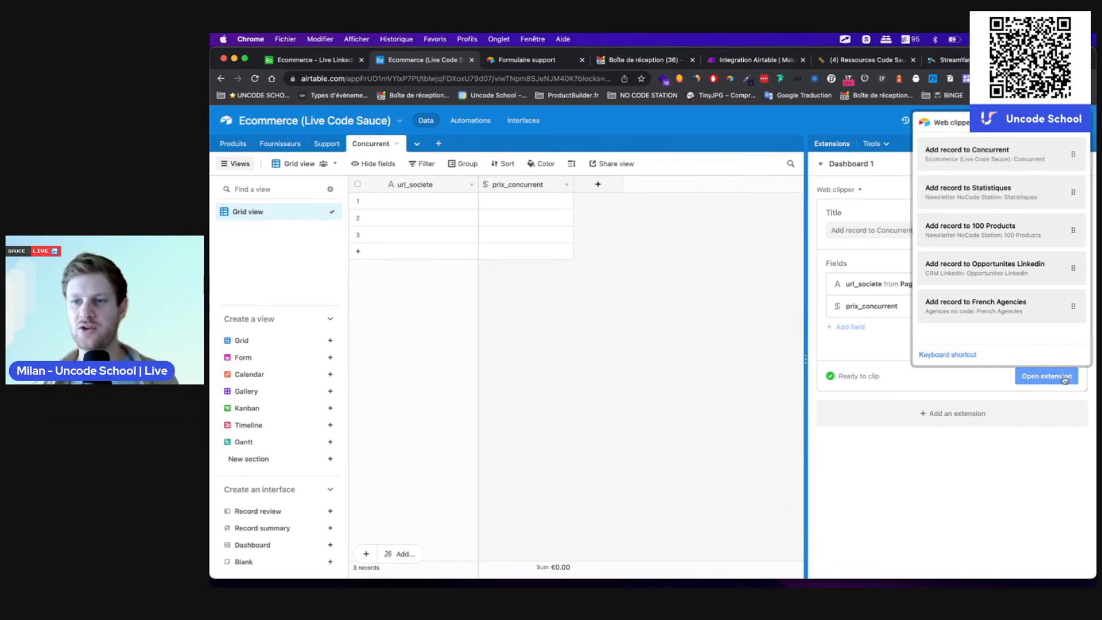
pyautogui.press('Escape')
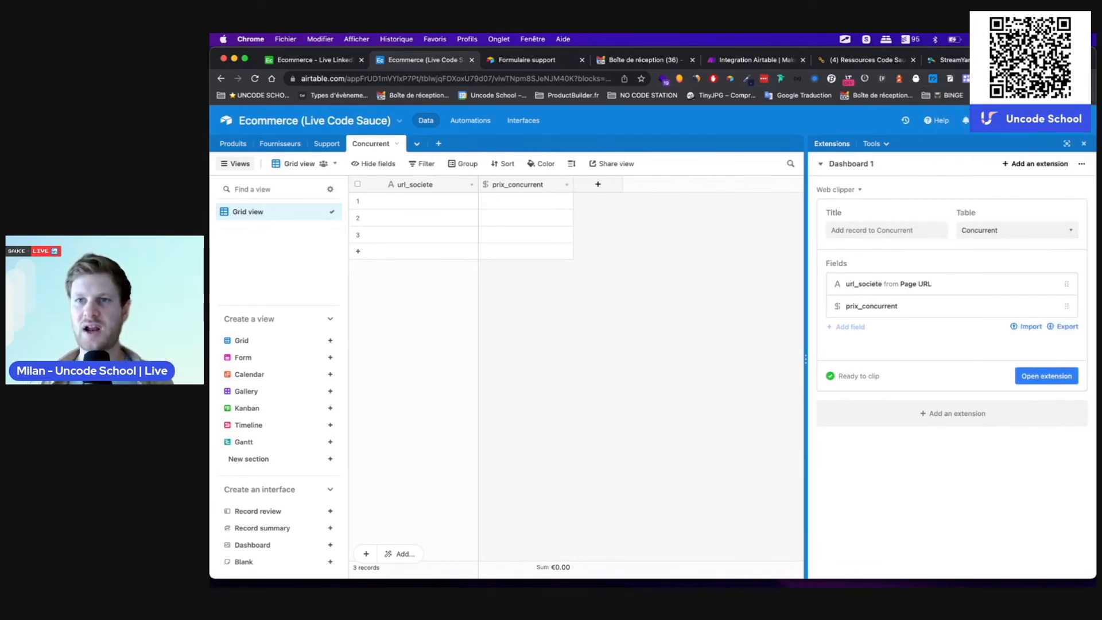
pyautogui.press('super+t')
# Step: On amazon.fr, search 'appareil a raclette' and open the Bestron Mini Gril page at 14,99 €
pyautogui.write('ama')
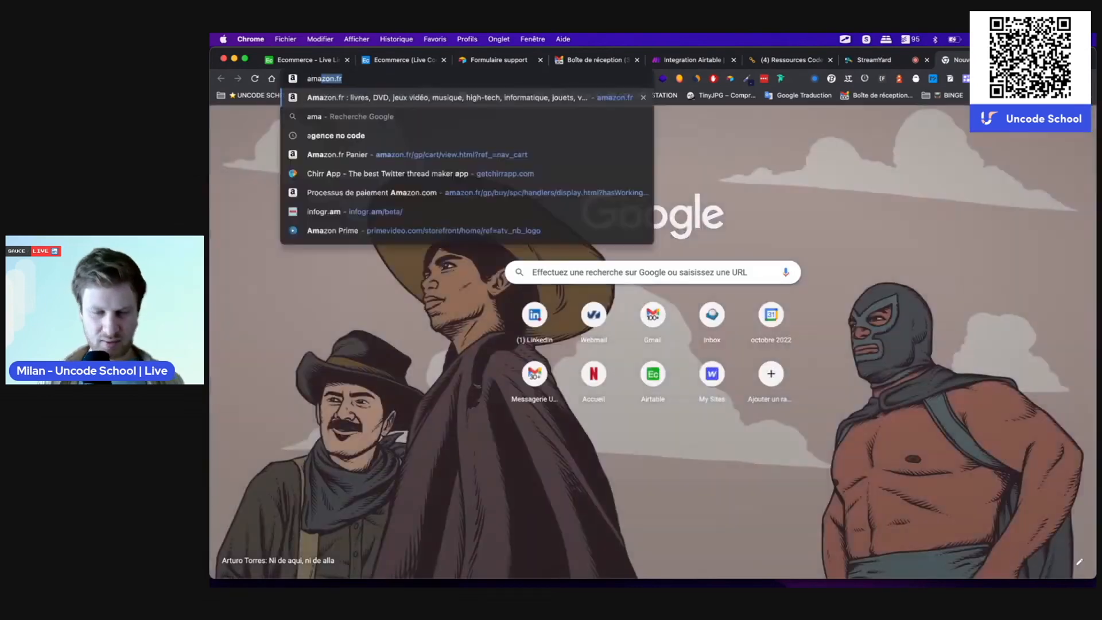
pyautogui.press('Return')
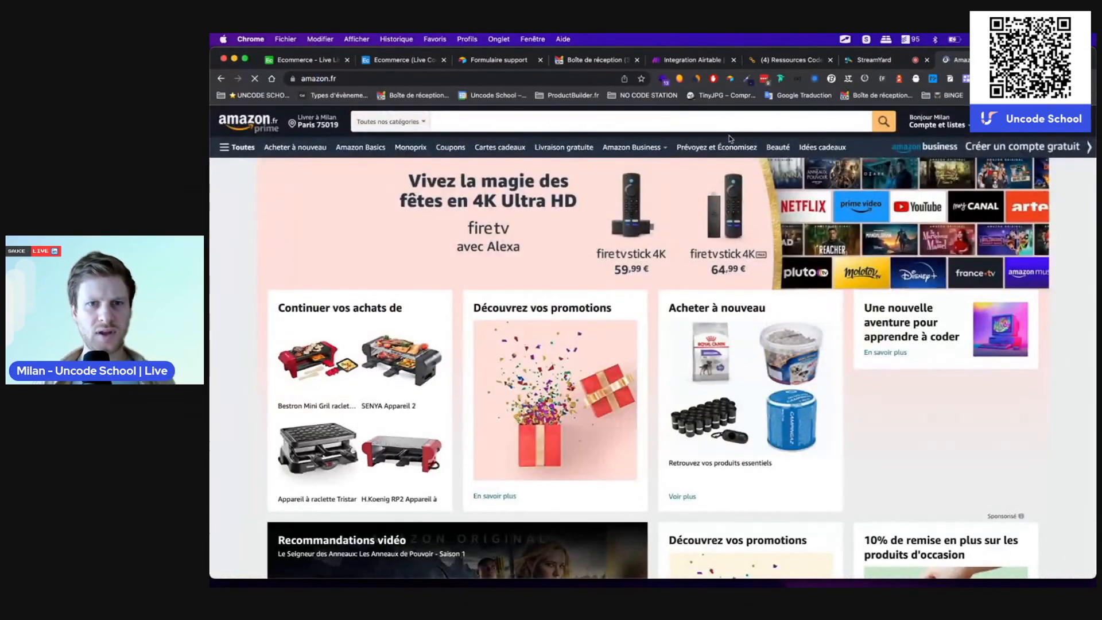
pyautogui.click(595, 127)
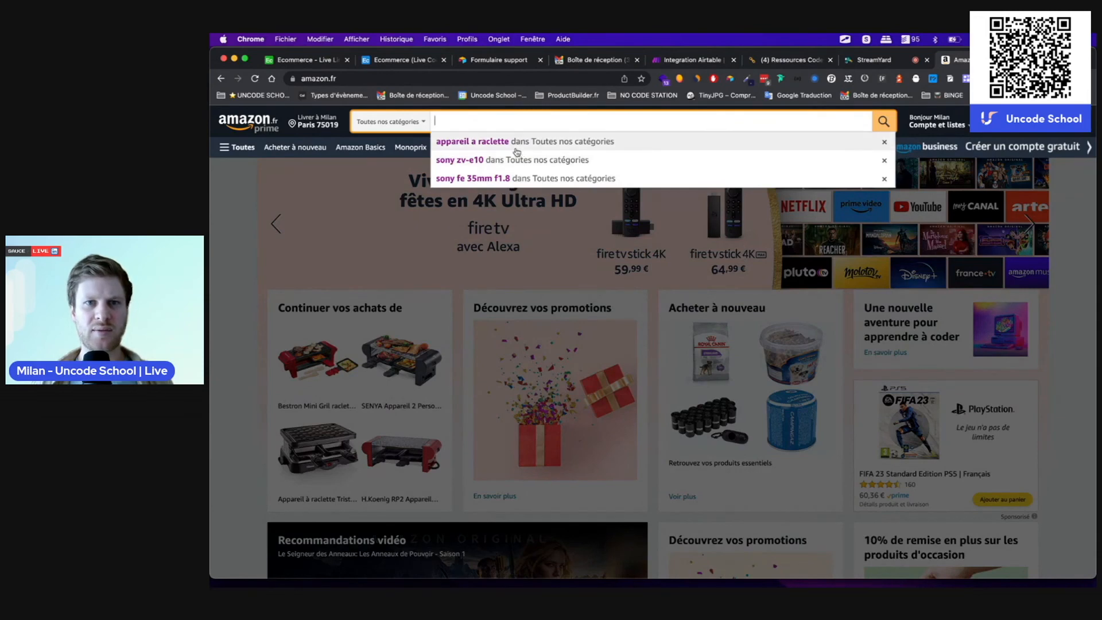
pyautogui.click(517, 151)
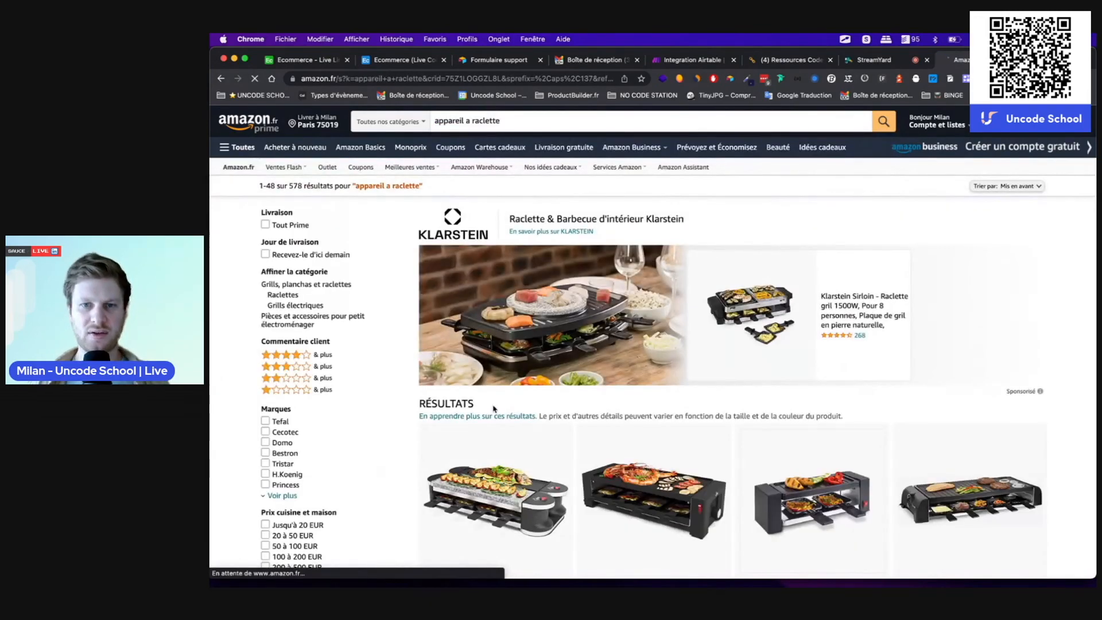
pyautogui.scroll(-5, 682, 428)
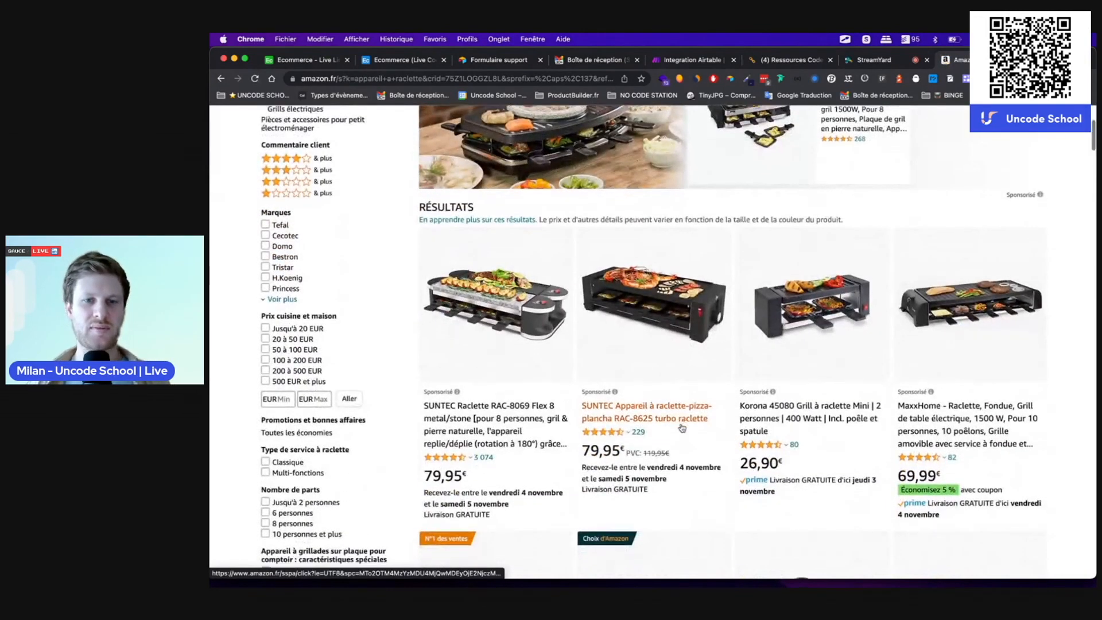
pyautogui.scroll(-10, 682, 427)
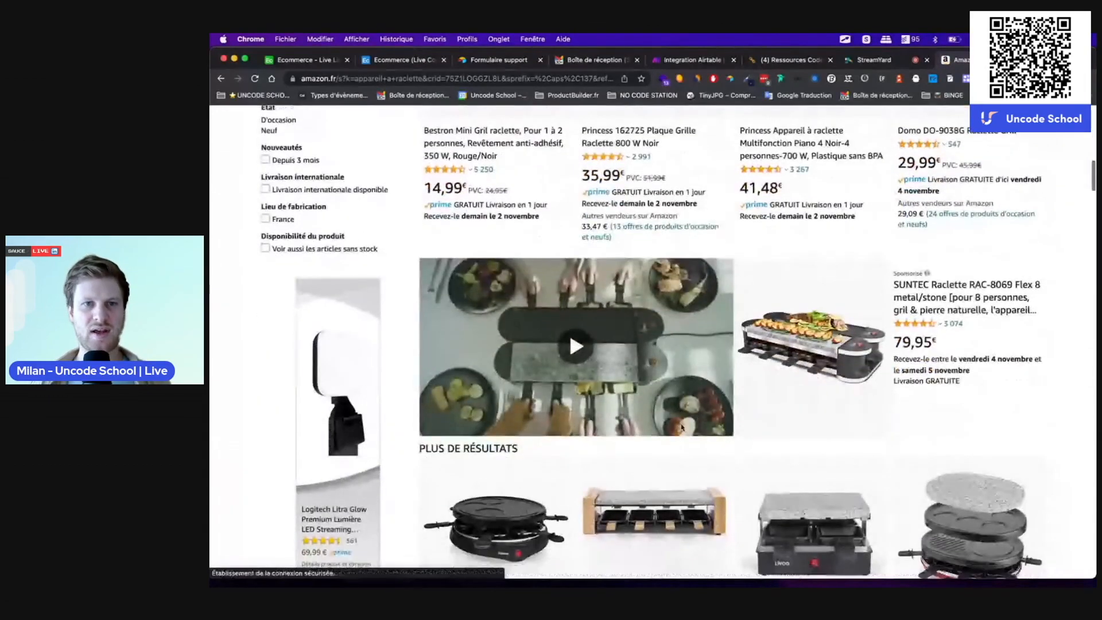
pyautogui.scroll(4, 695, 299)
pyautogui.scroll(2, 695, 299)
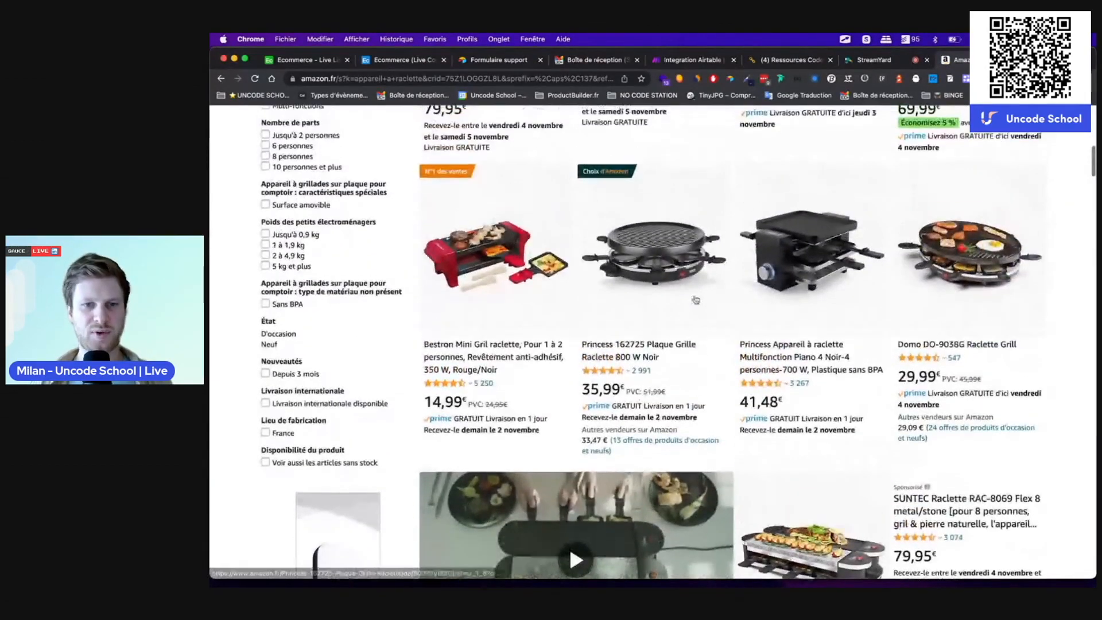
pyautogui.click(468, 403)
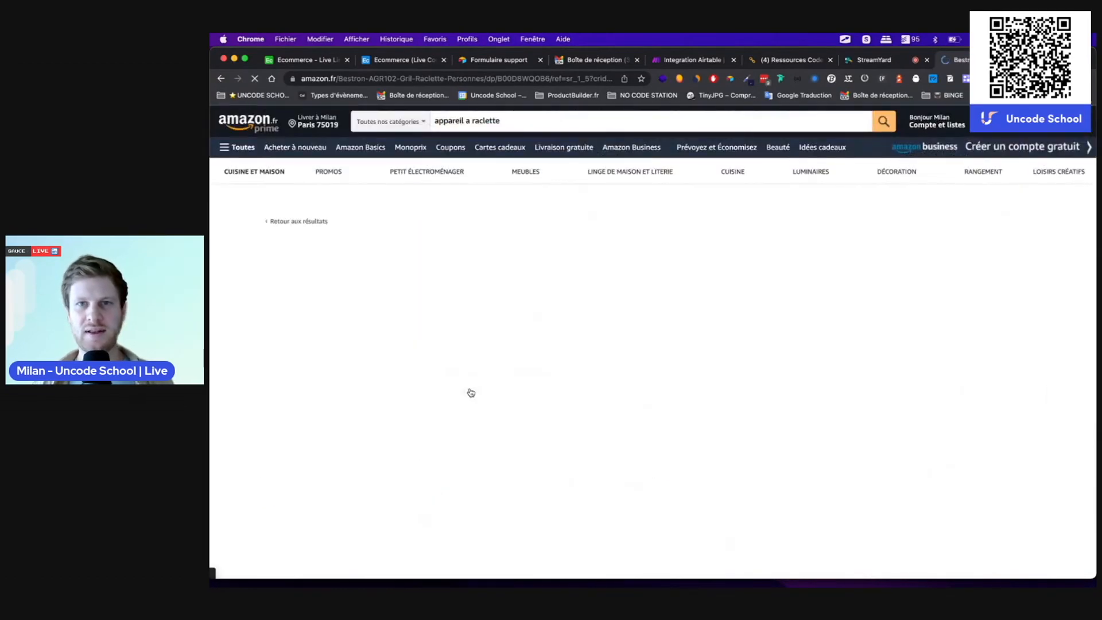
pyautogui.click(729, 80)
# Step: Clip the grill's Amazon URL with price 14.99 as a new Concurrent record and view it in Airtable
pyautogui.click(977, 150)
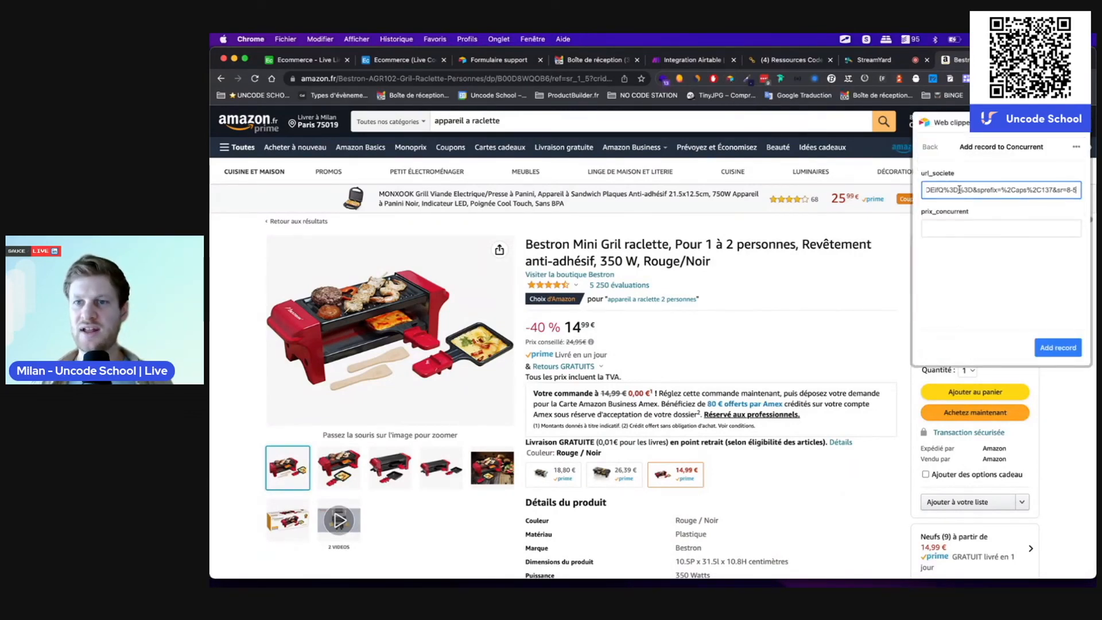
pyautogui.tripleClick(992, 190)
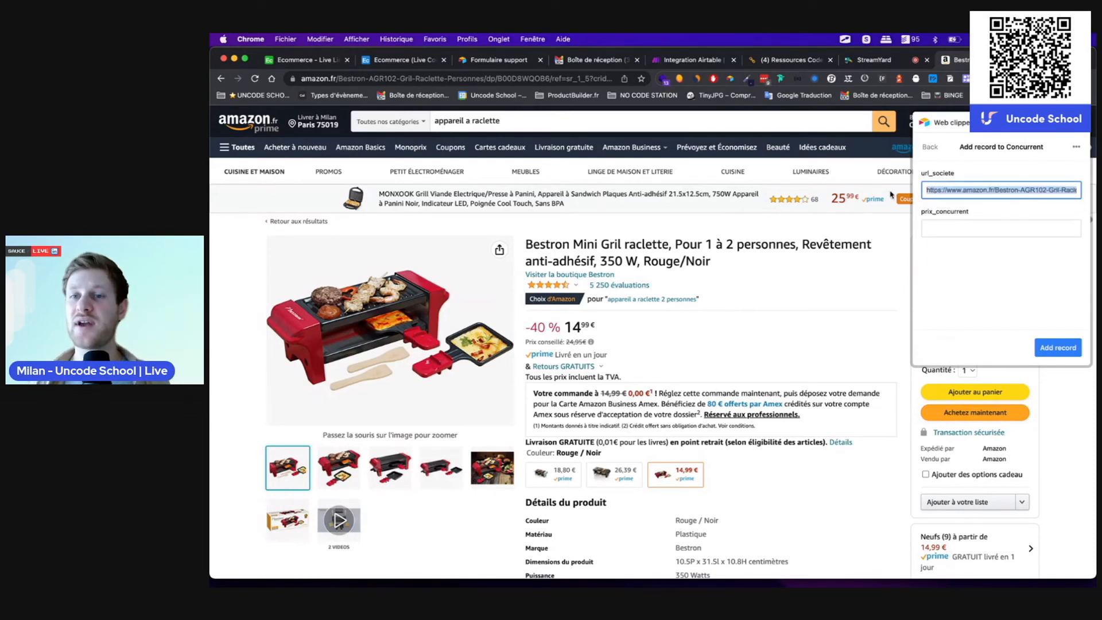
pyautogui.click(946, 229)
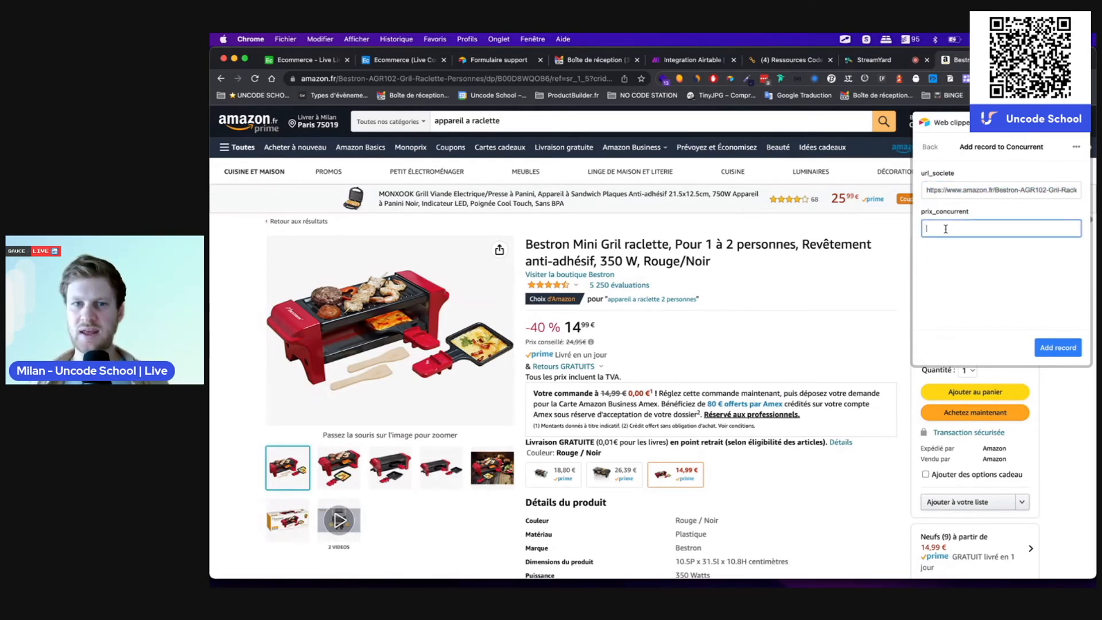
pyautogui.write('14.99')
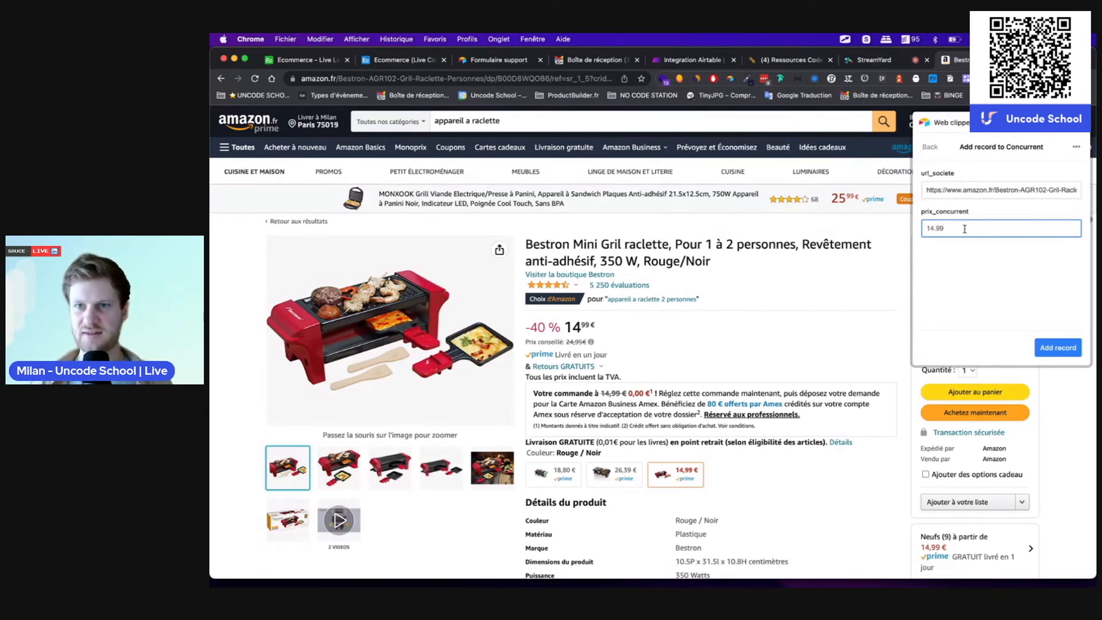
pyautogui.click(1051, 350)
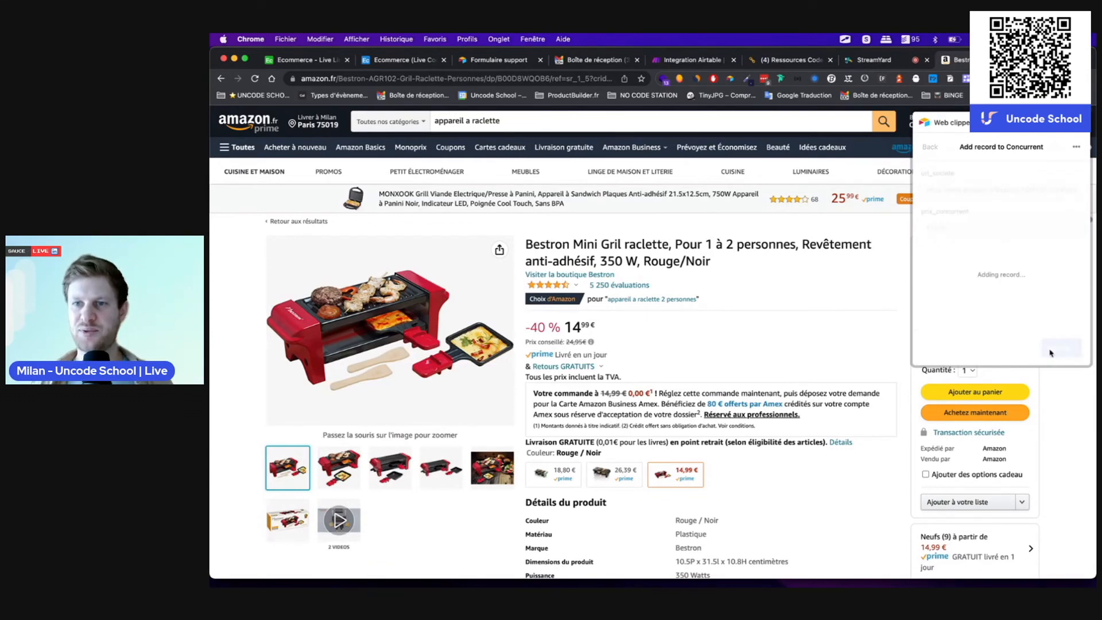
pyautogui.click(992, 280)
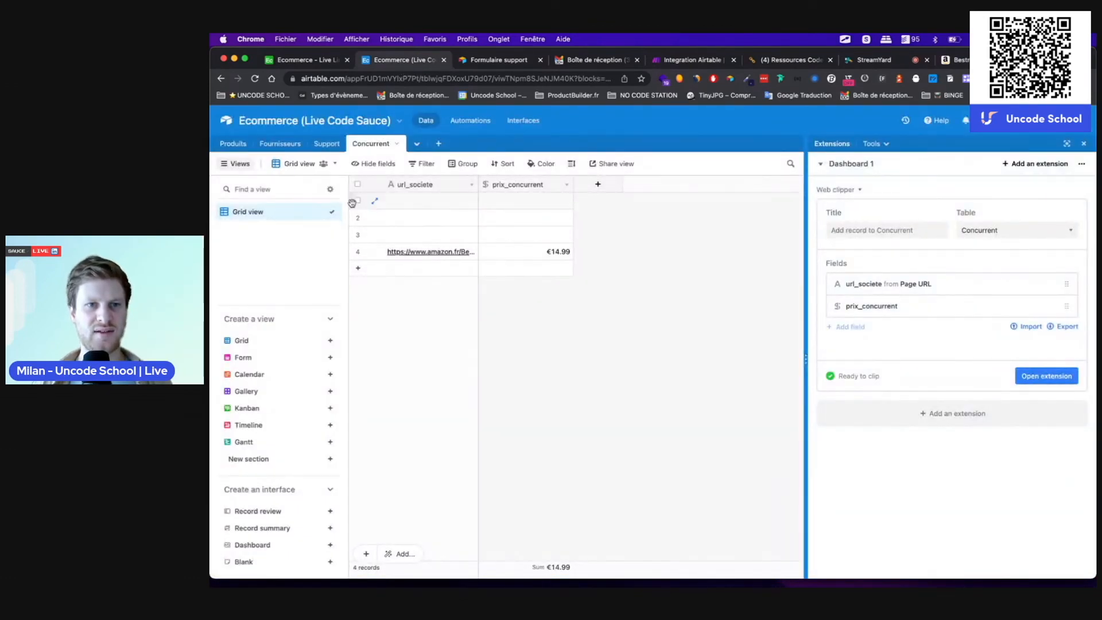
# Step: Delete the empty records from the Concurrent table
pyautogui.click(357, 200)
pyautogui.click(358, 217)
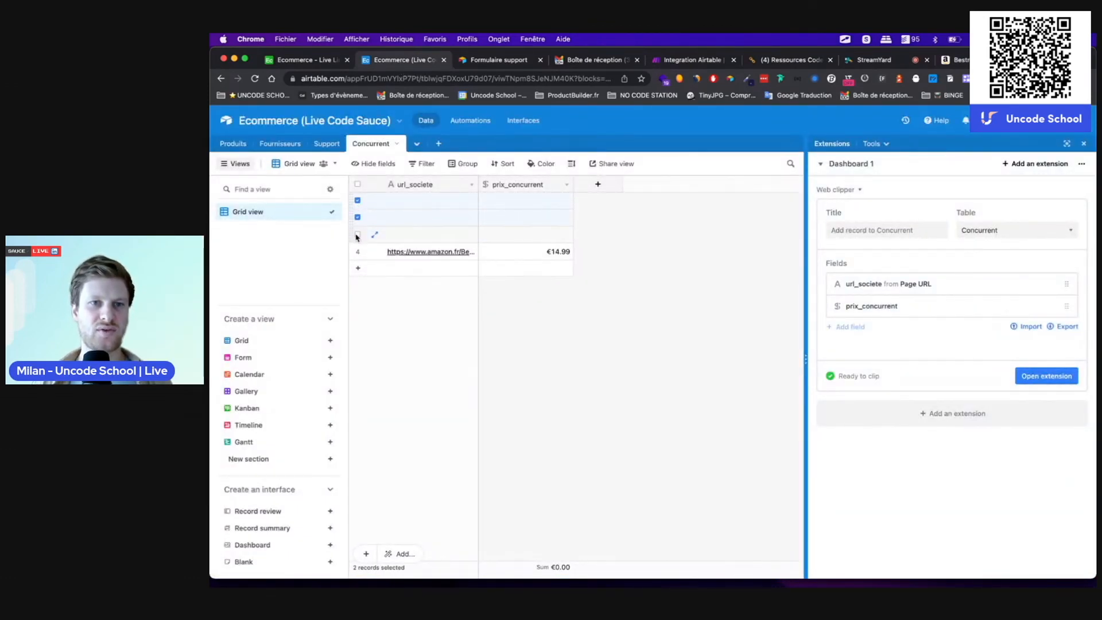
pyautogui.rightClick(389, 235)
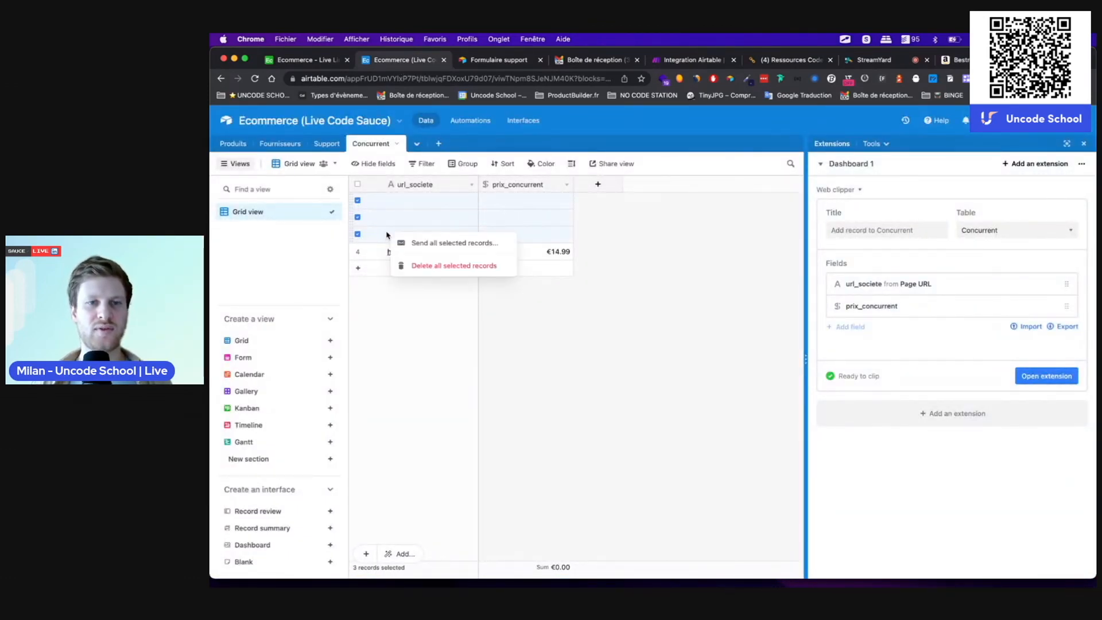
pyautogui.click(416, 265)
# Step: Add a created_at Created time field using European date format and 24-hour time
pyautogui.click(598, 183)
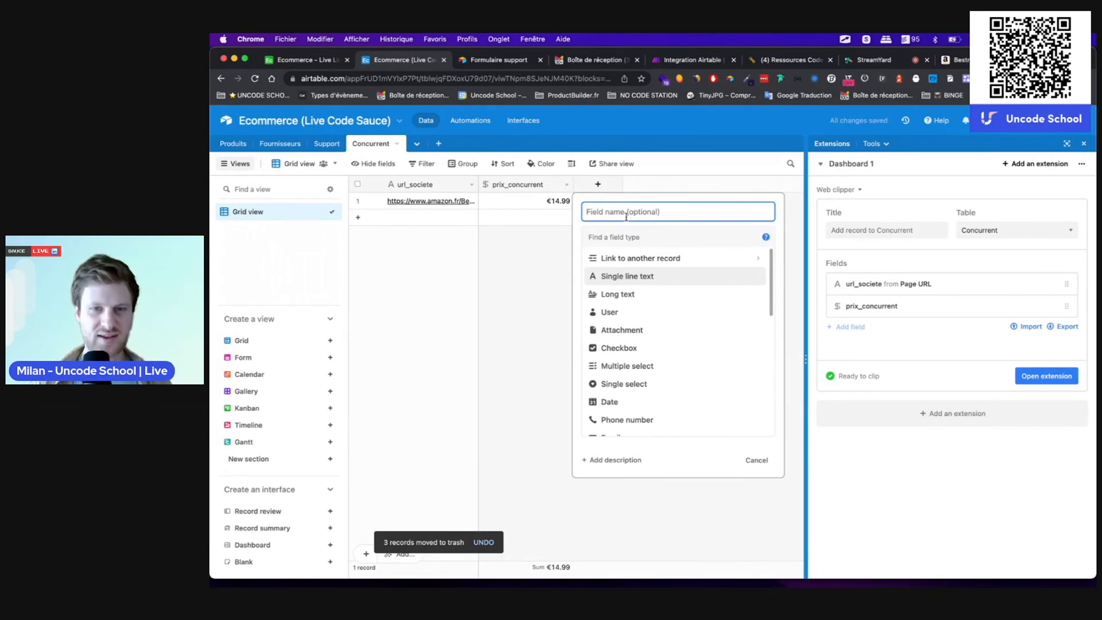
pyautogui.write('created_at')
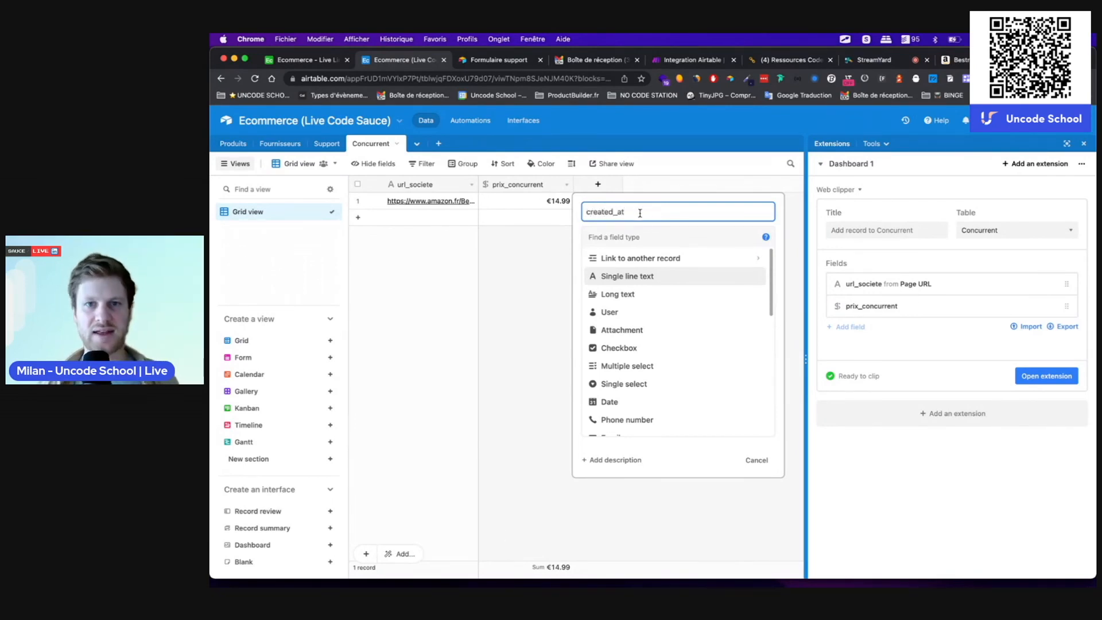
pyautogui.press('Tab')
pyautogui.write('cre')
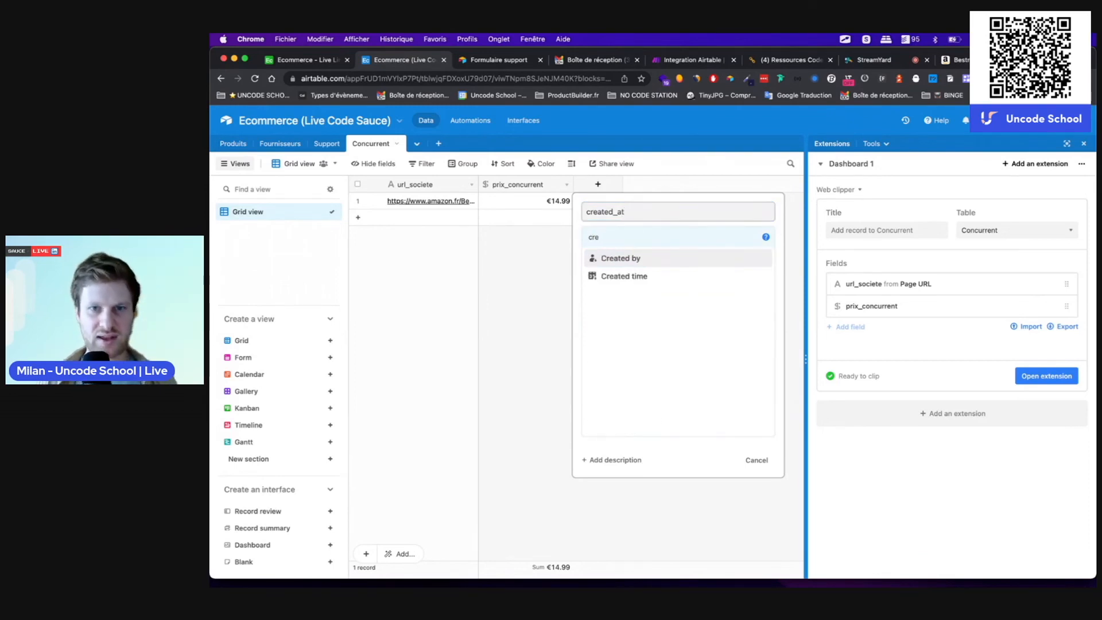
pyautogui.click(617, 277)
pyautogui.click(615, 294)
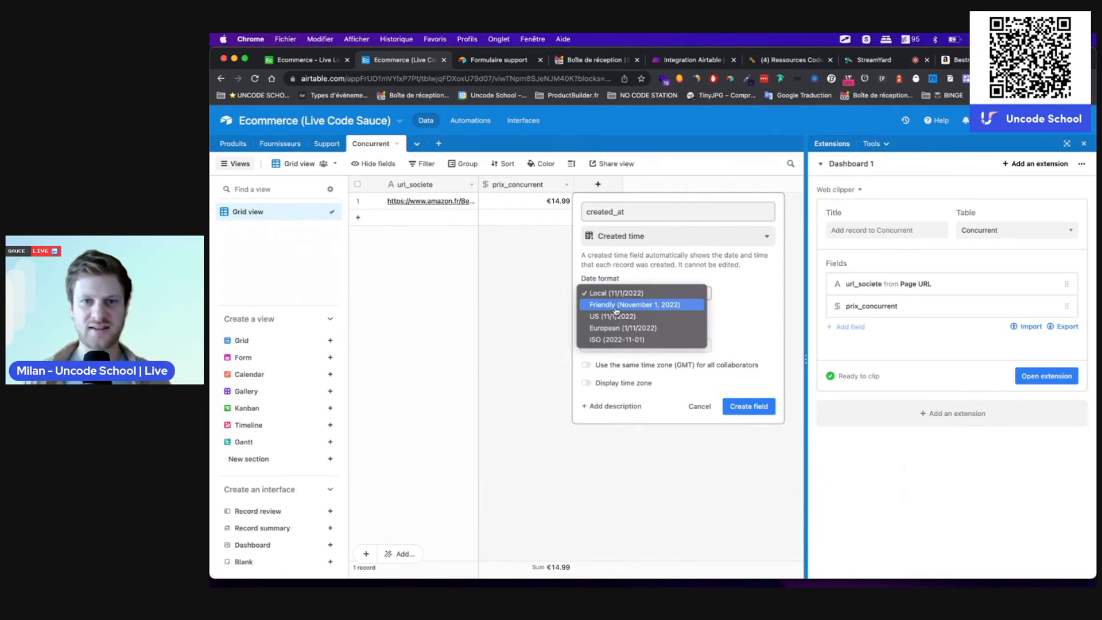
pyautogui.click(614, 327)
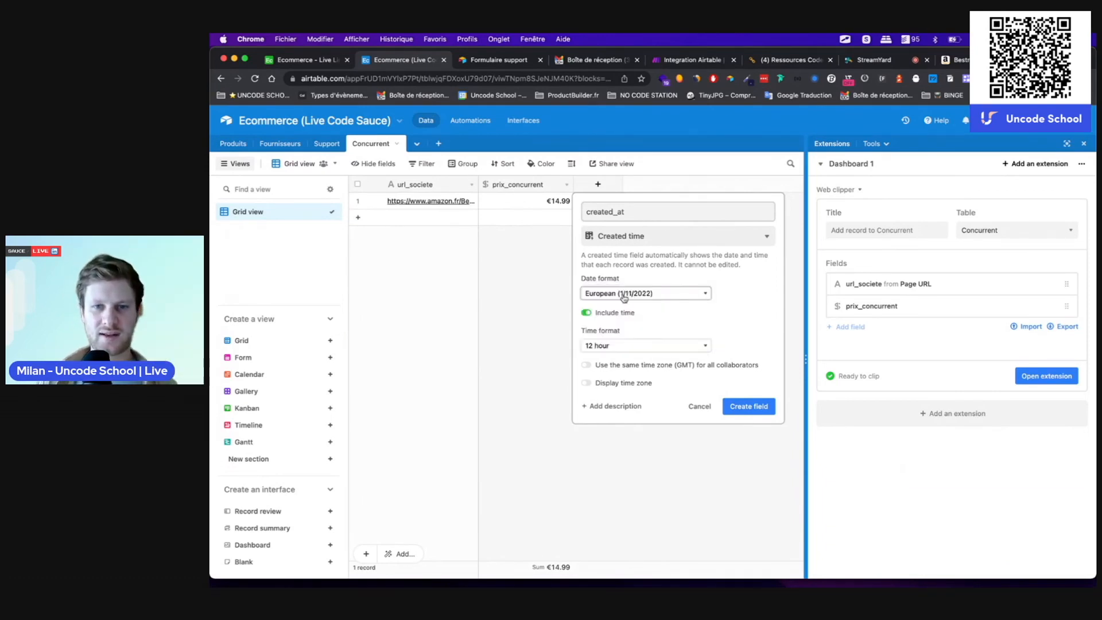
pyautogui.click(608, 345)
pyautogui.click(600, 359)
pyautogui.click(753, 405)
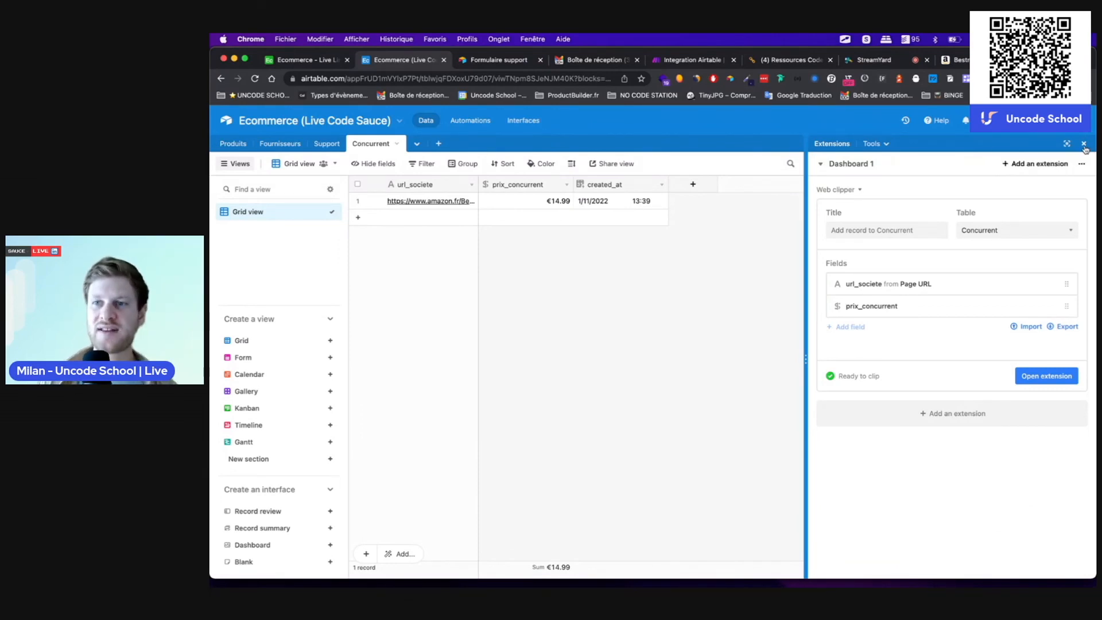
# Step: Close the Extensions panel and switch to the base's Interfaces section
pyautogui.click(1084, 144)
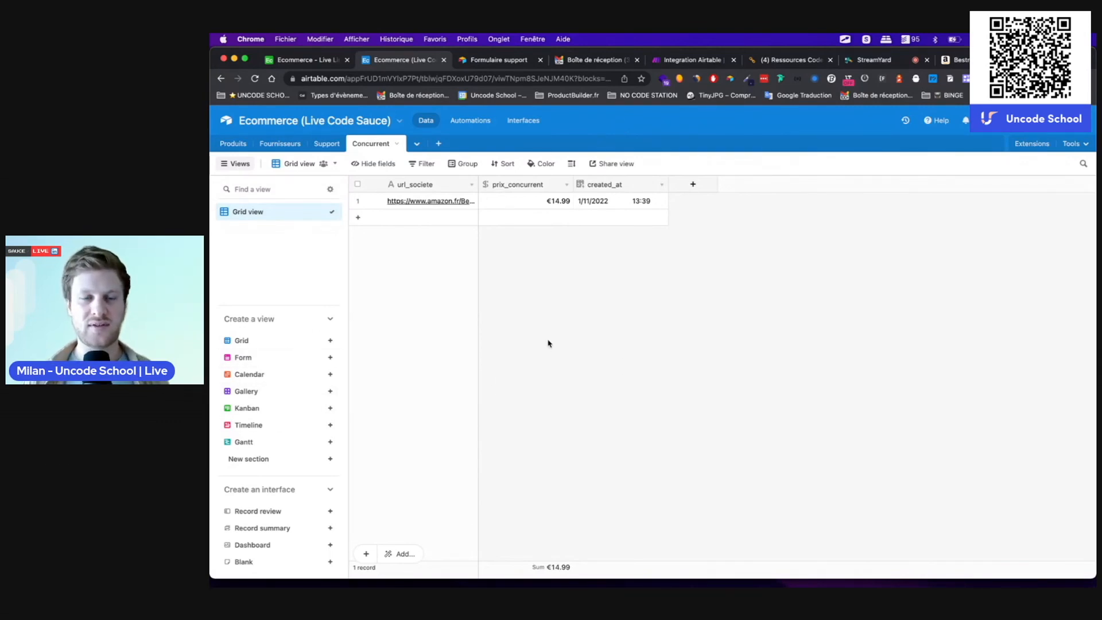
pyautogui.click(524, 121)
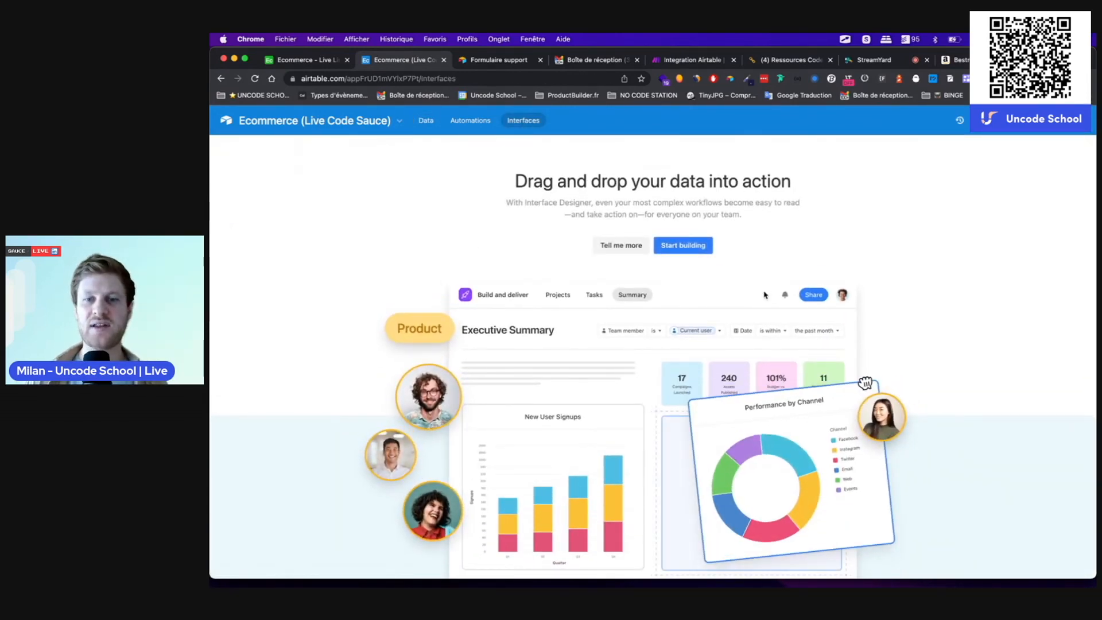
# Step: Start building a new interface and place the cursor in its name field
pyautogui.scroll(-1, 764, 295)
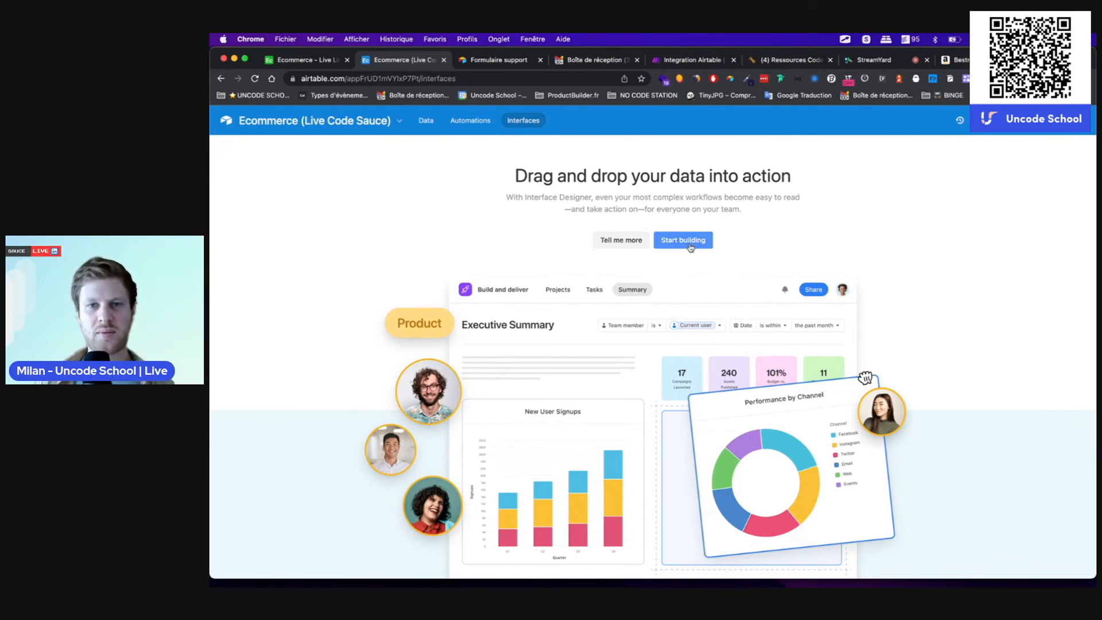
pyautogui.click(690, 248)
pyautogui.click(618, 304)
# Step: Name the new interface 'Interface Ecommerce Live Code Sauce' and continue to layout selection
pyautogui.write('Ec')
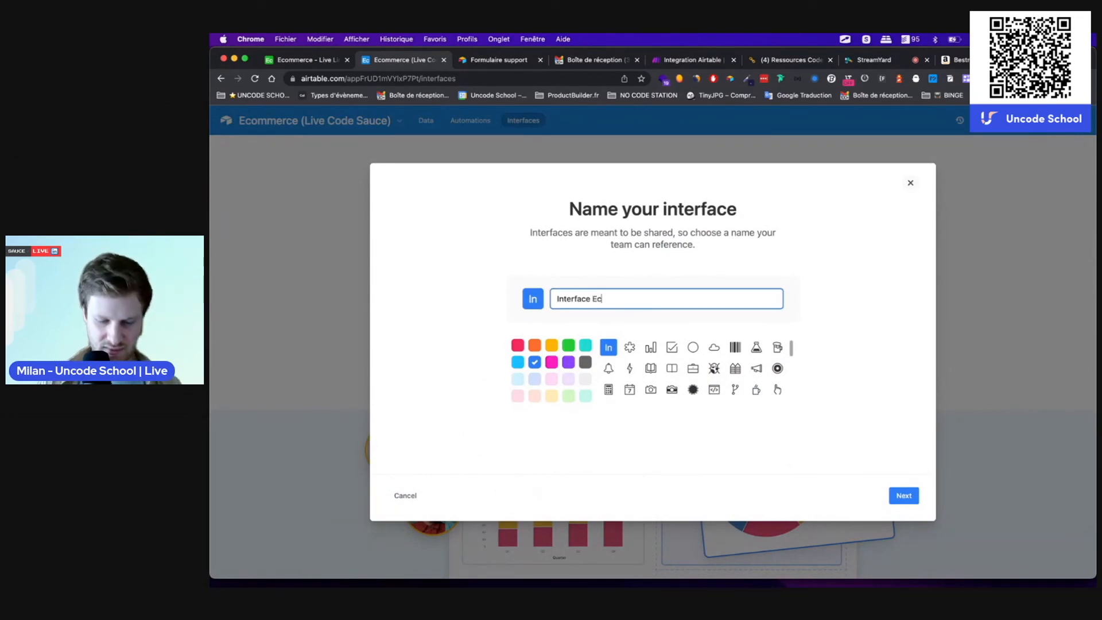
pyautogui.write('ommerce Live Code Sauce')
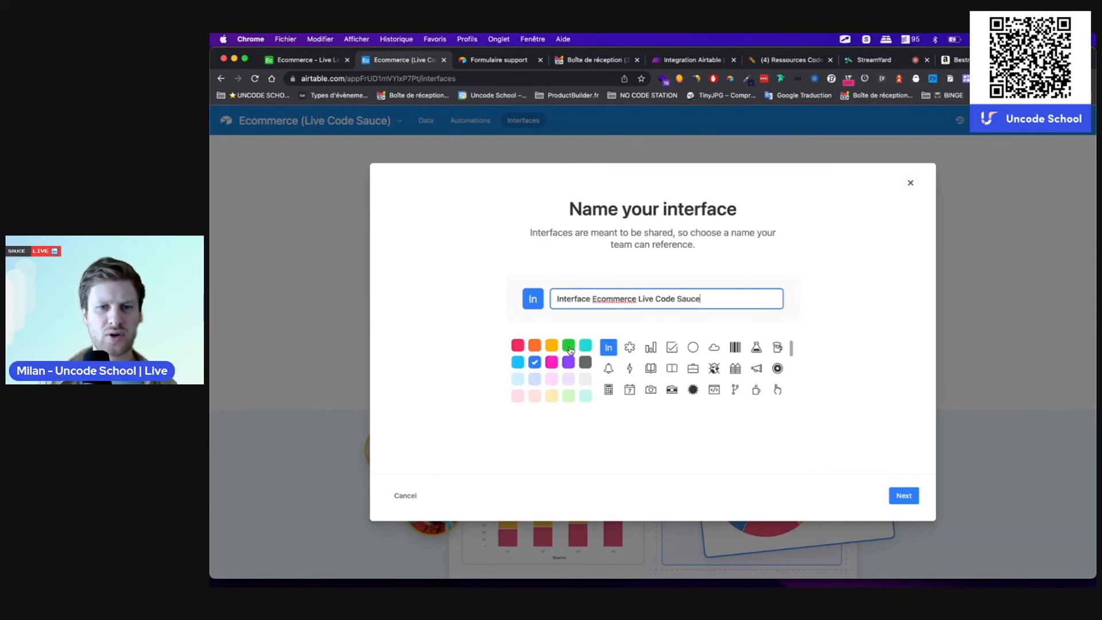
pyautogui.click(901, 498)
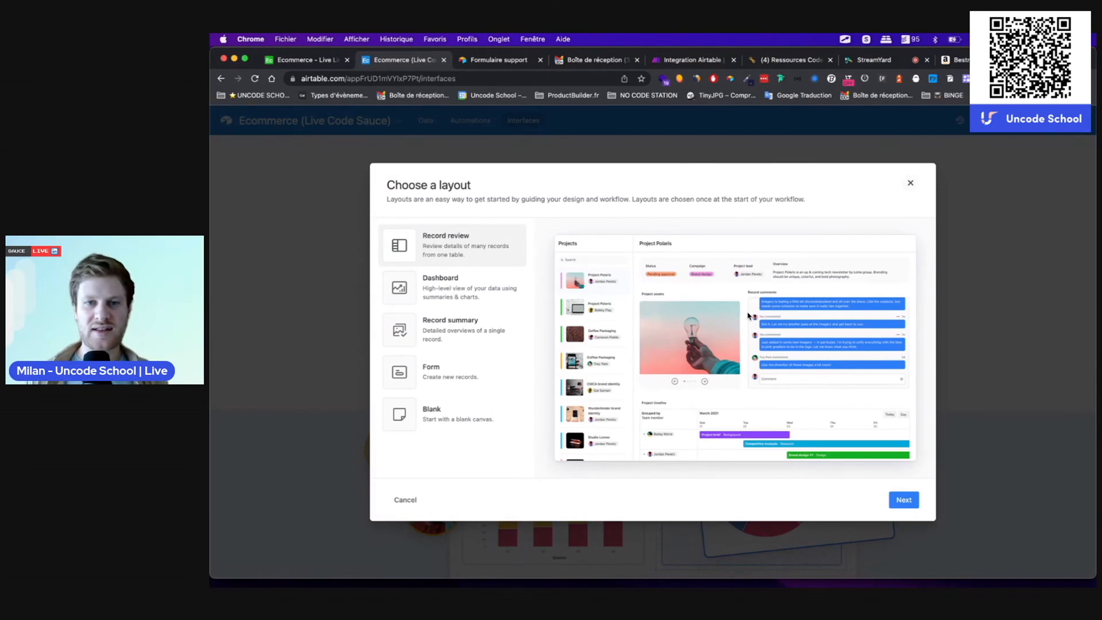
# Step: Compare the Dashboard, Record summary, Form and Blank layouts, pick Record summary, and view the available tables
pyautogui.click(446, 287)
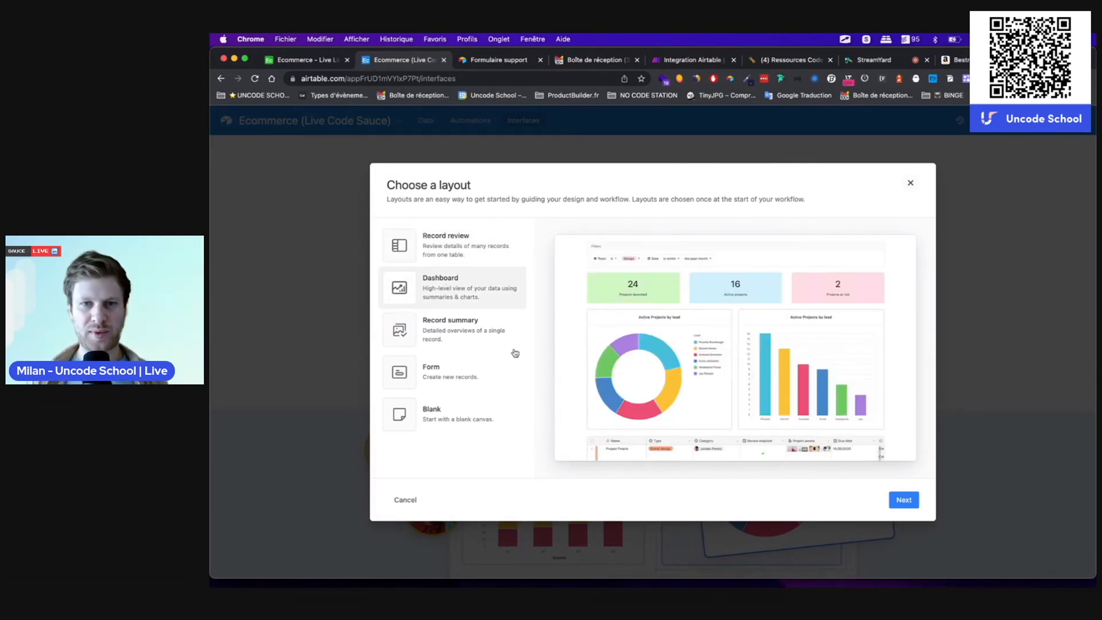
pyautogui.click(443, 335)
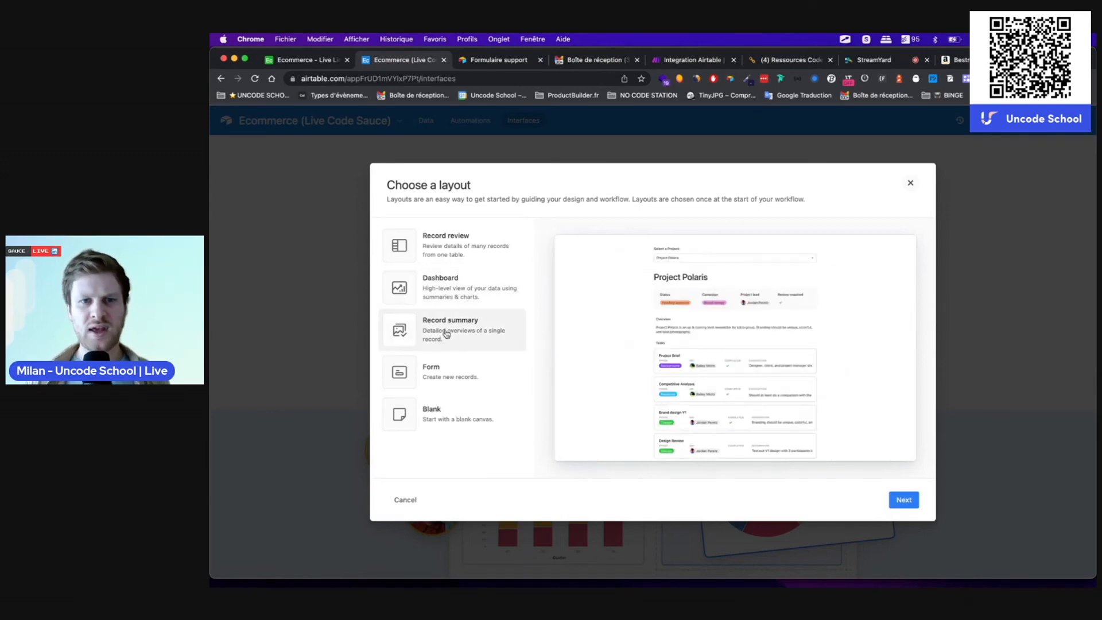
pyautogui.click(456, 379)
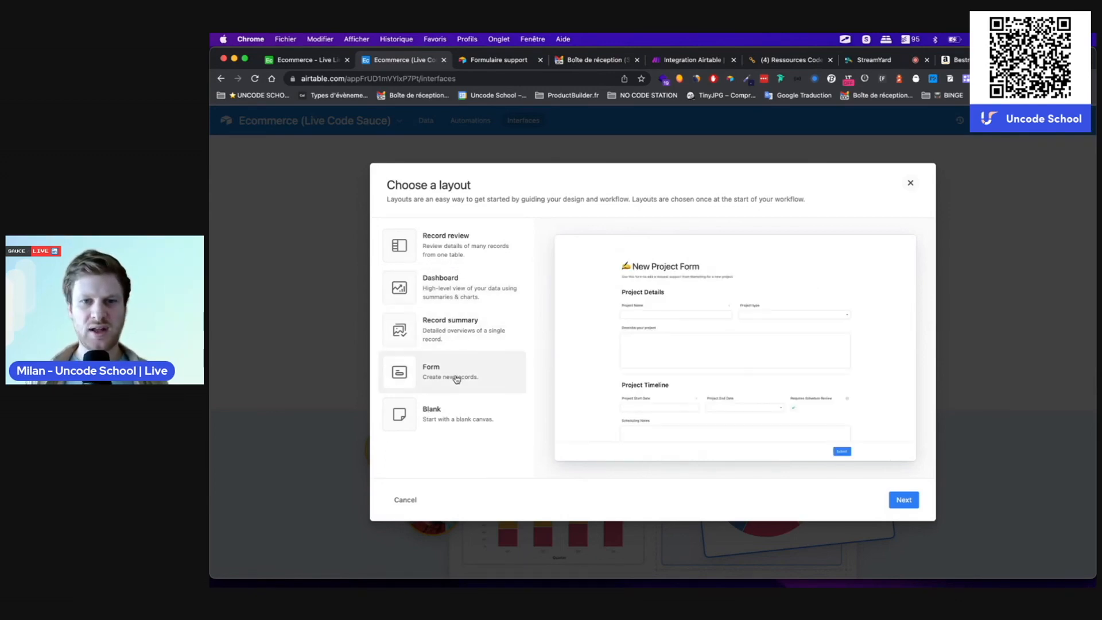
pyautogui.click(441, 412)
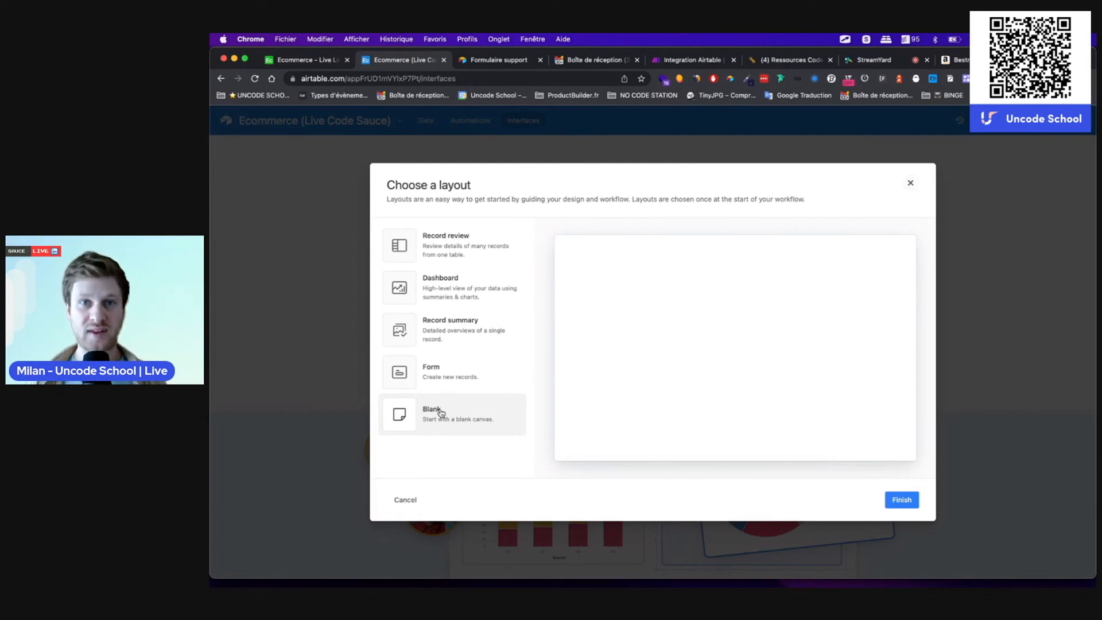
pyautogui.click(446, 329)
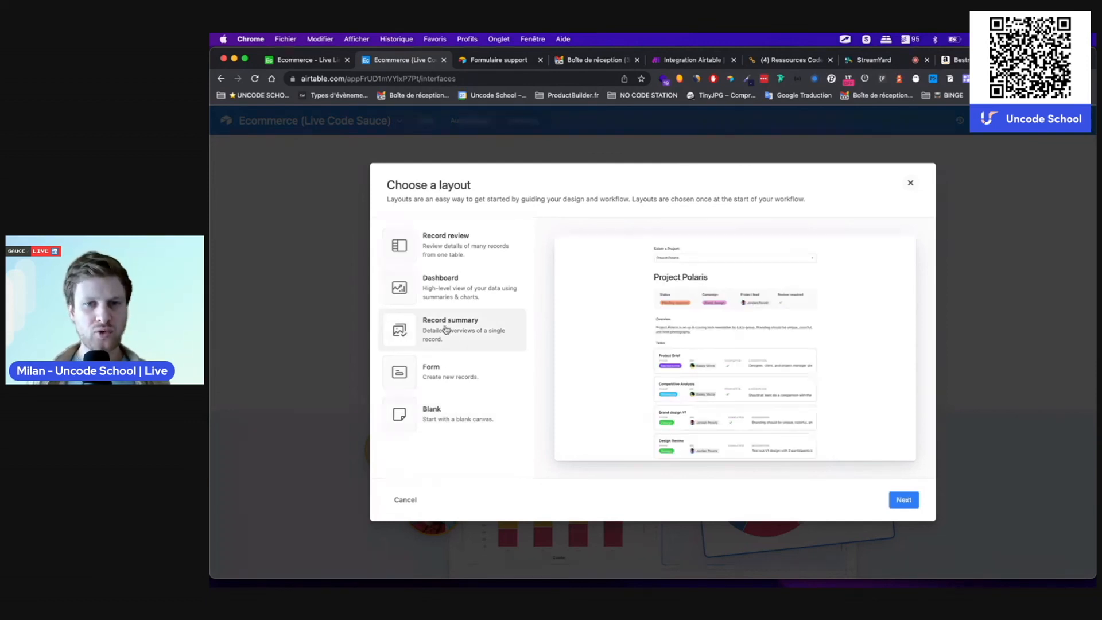
pyautogui.click(904, 500)
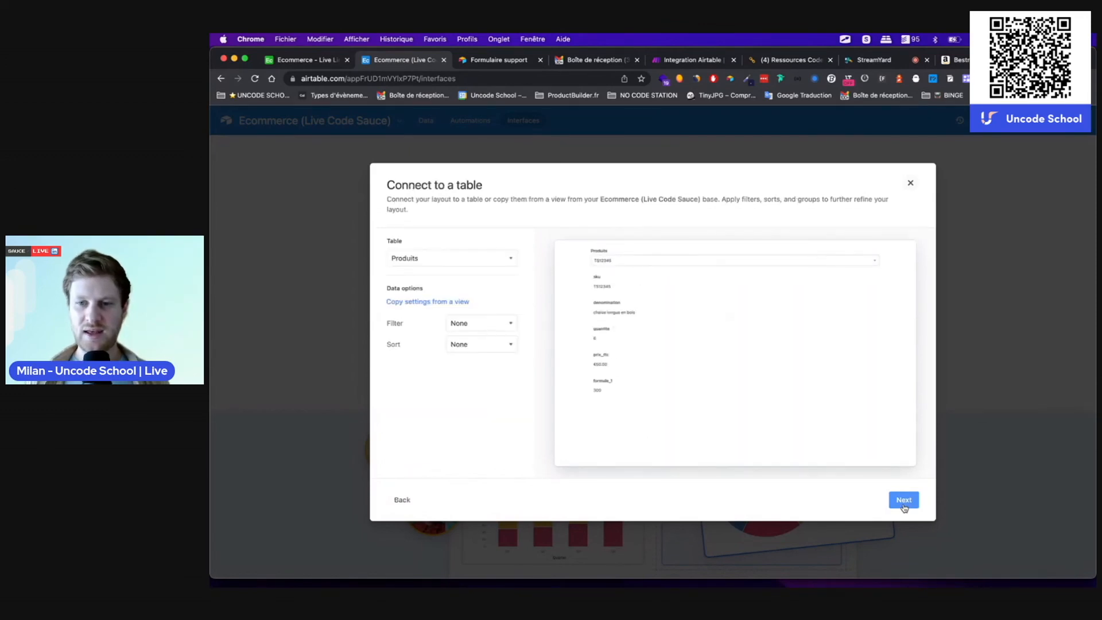
pyautogui.click(426, 258)
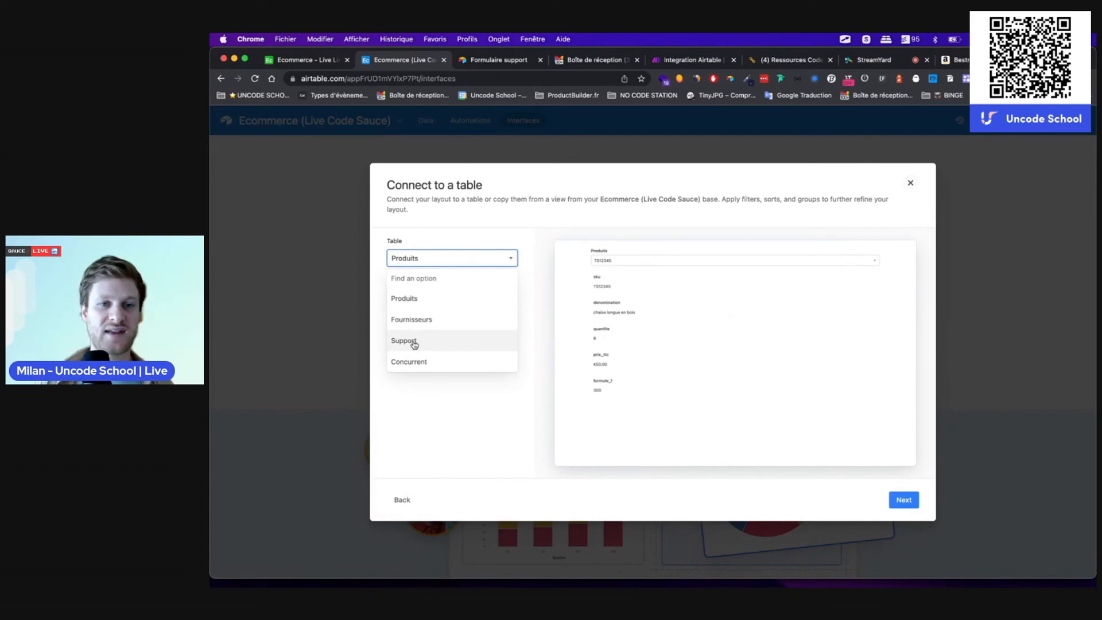
# Step: Connect the interface to the Support table and finish the page as 'Support Interface'
pyautogui.click(411, 342)
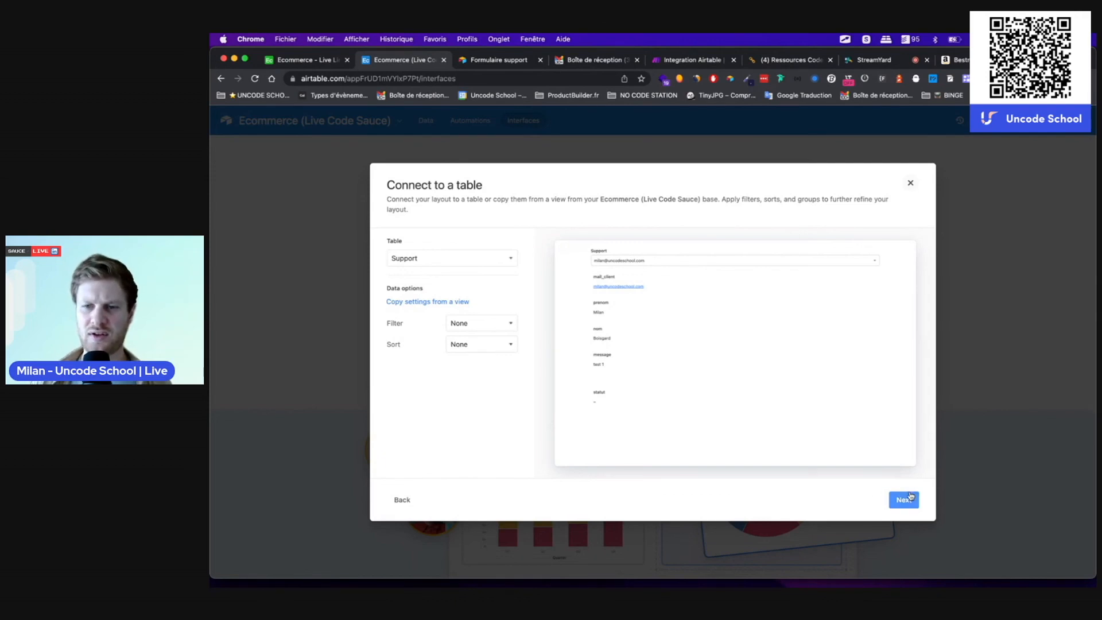
pyautogui.click(905, 499)
pyautogui.click(904, 503)
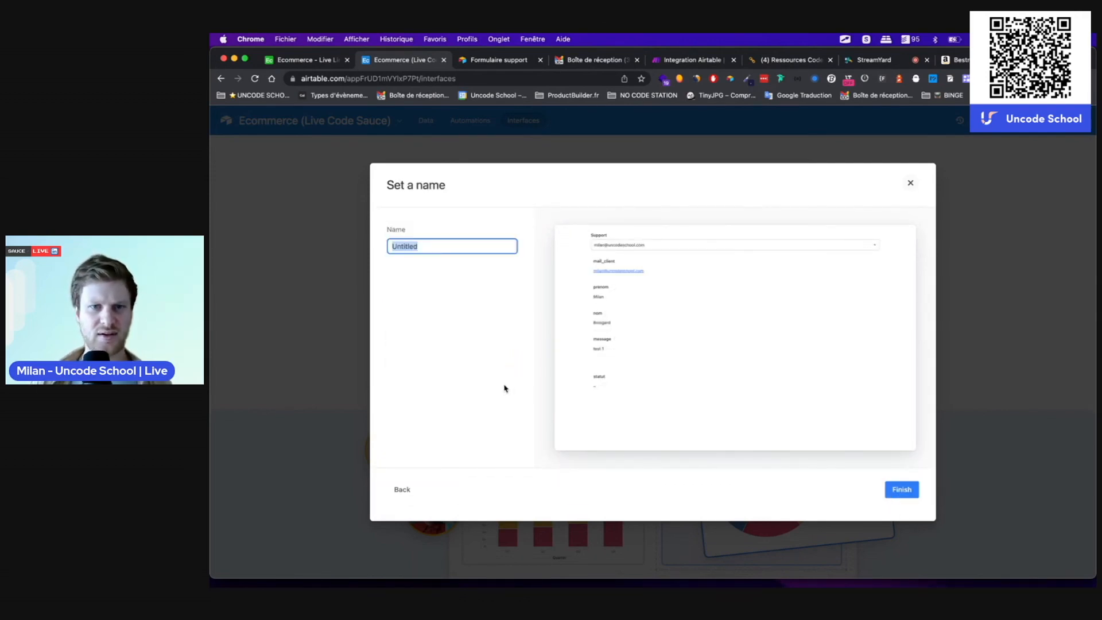
pyautogui.write('Support Interface')
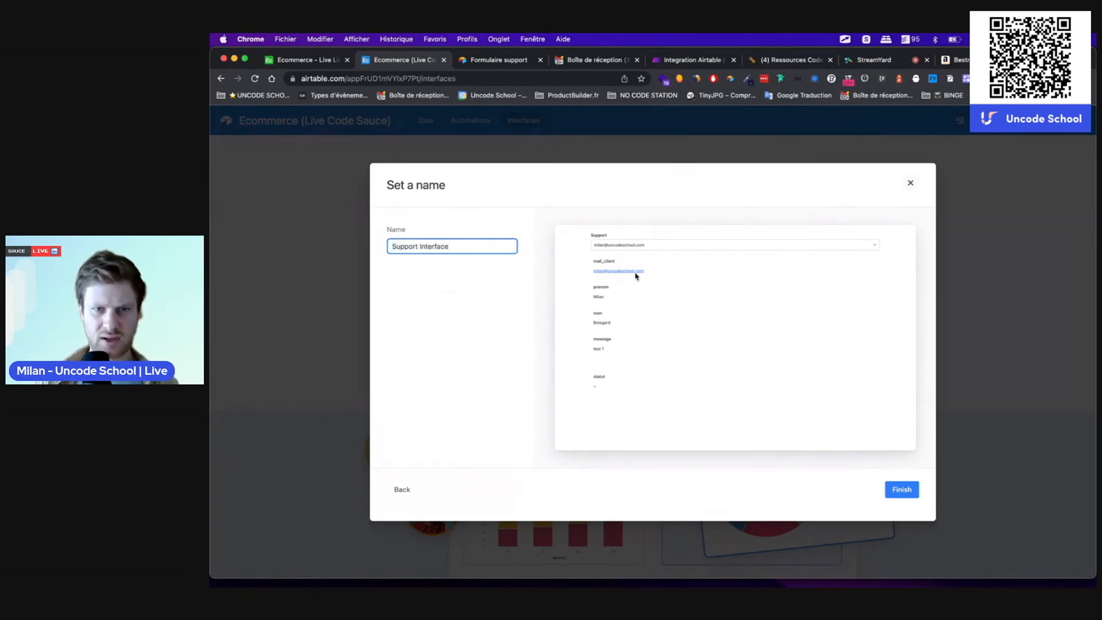
pyautogui.click(902, 489)
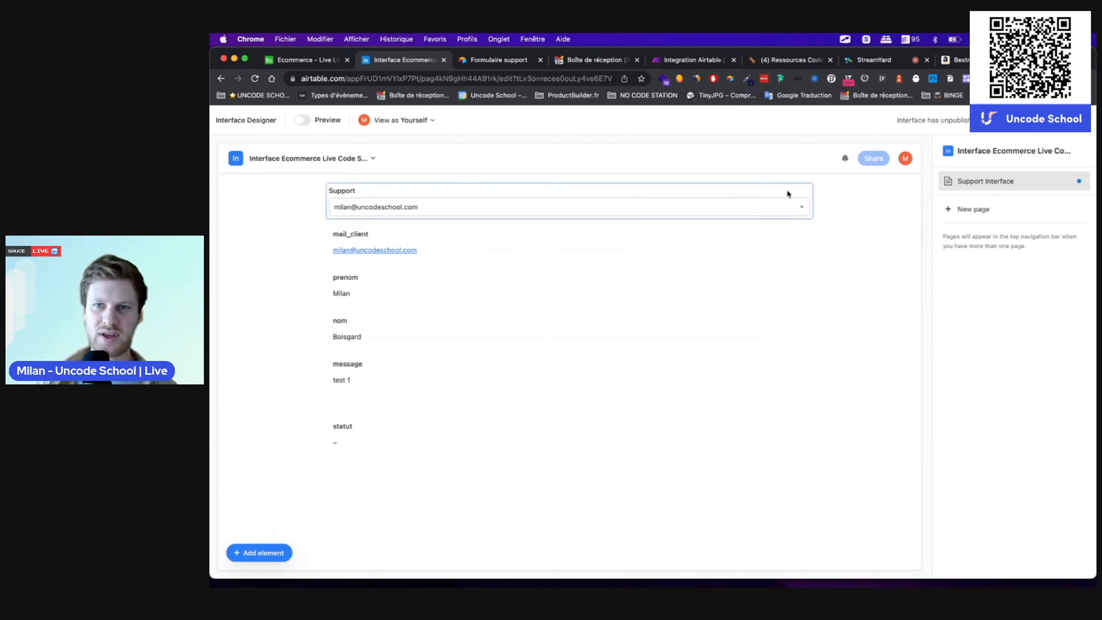
# Step: Move the nom field beside prenom on one row
pyautogui.click(409, 329)
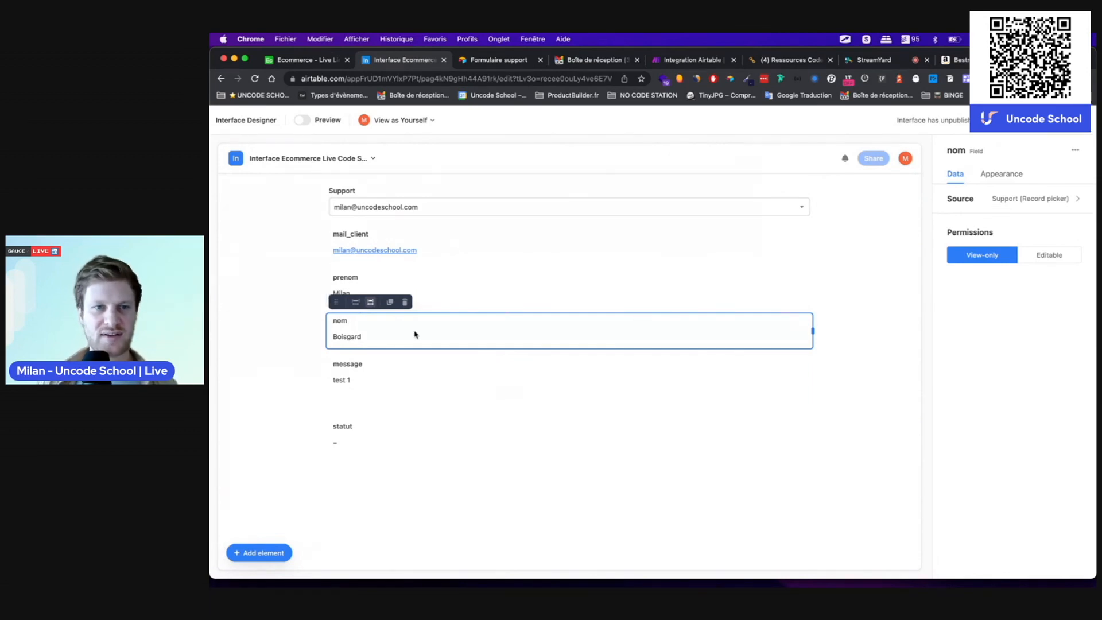
pyautogui.click(355, 305)
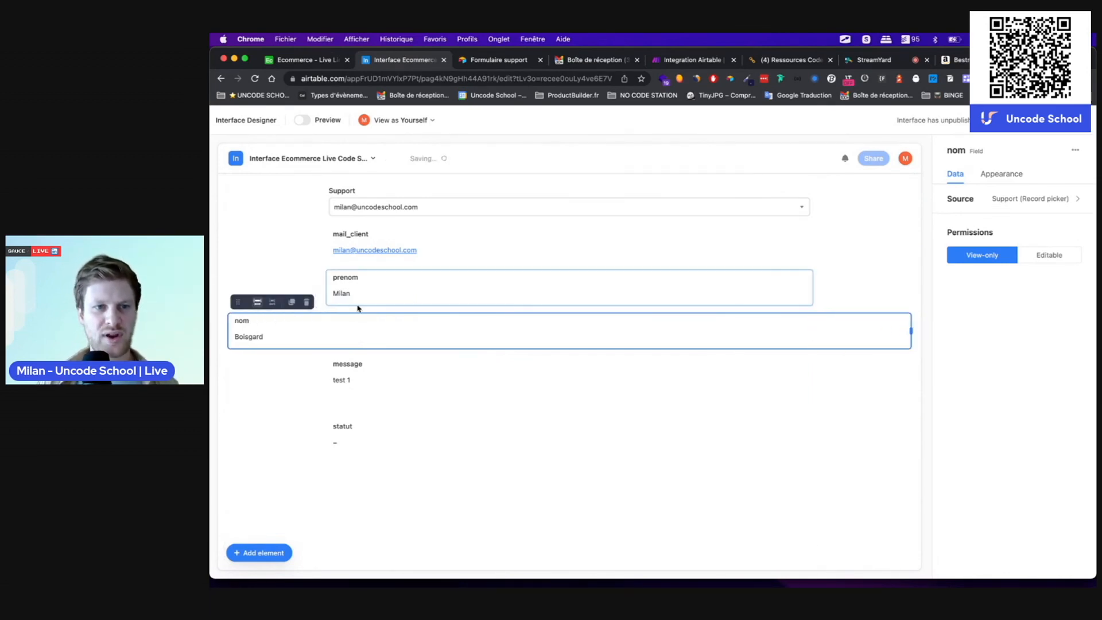
pyautogui.click(272, 303)
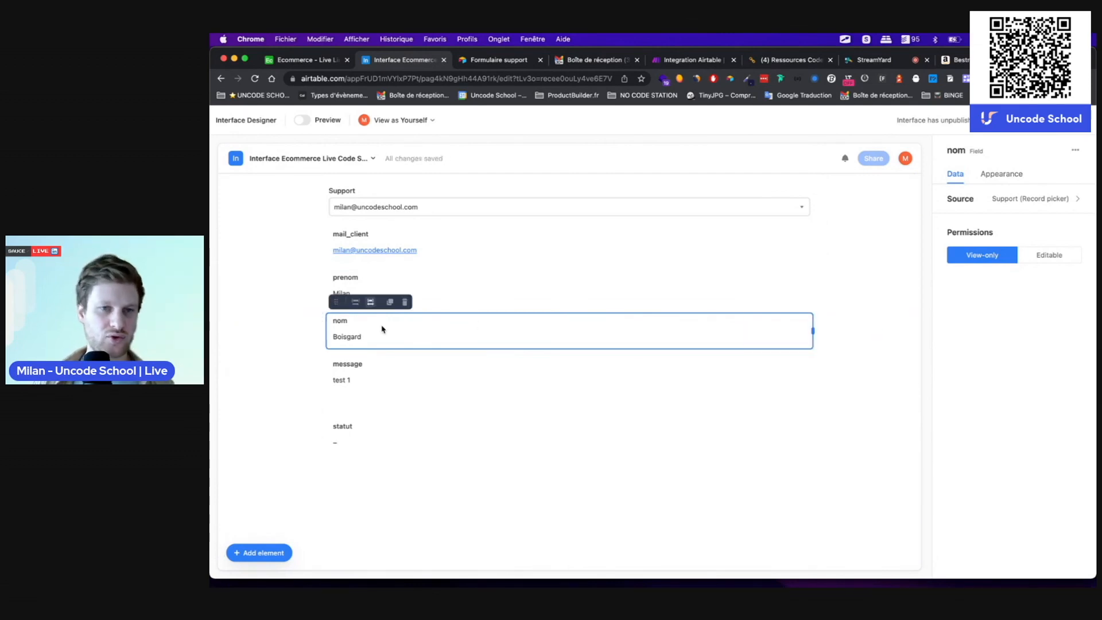
pyautogui.moveTo(333, 305); pyautogui.dragTo(656, 291)
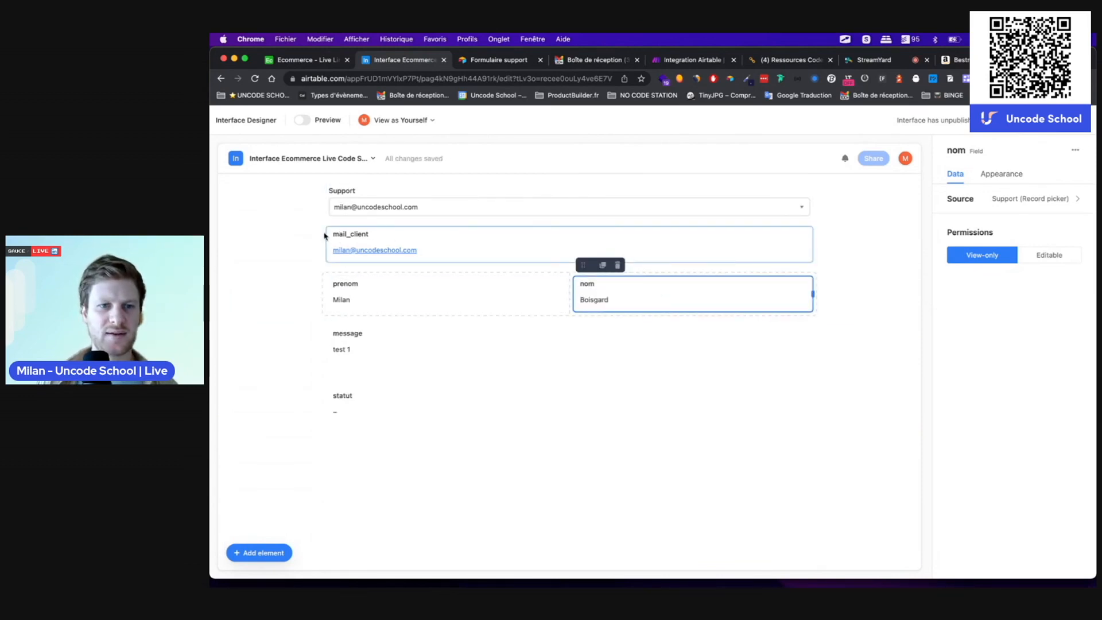
# Step: Place mail_client beside the Support picker and stretch that top row to full width
pyautogui.click(327, 235)
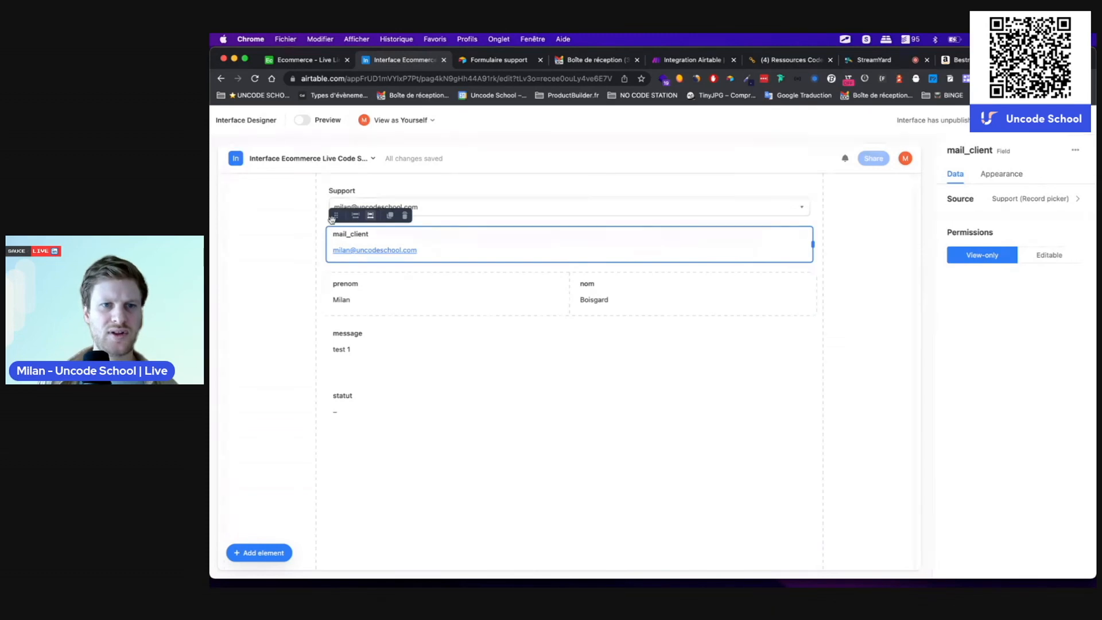
pyautogui.moveTo(331, 218); pyautogui.dragTo(764, 209)
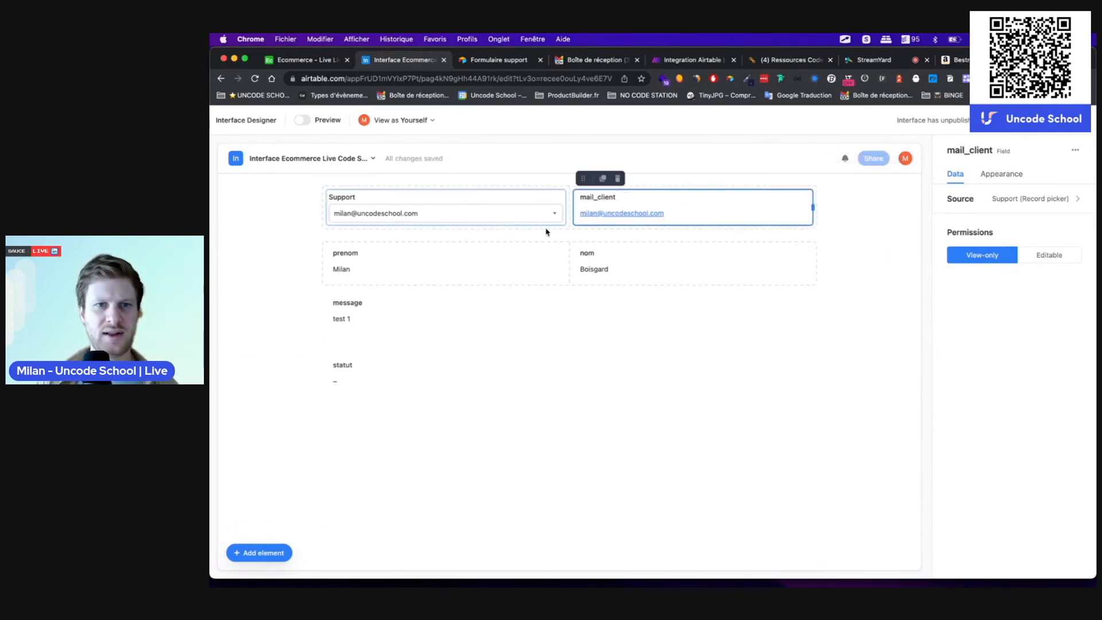
pyautogui.click(319, 233)
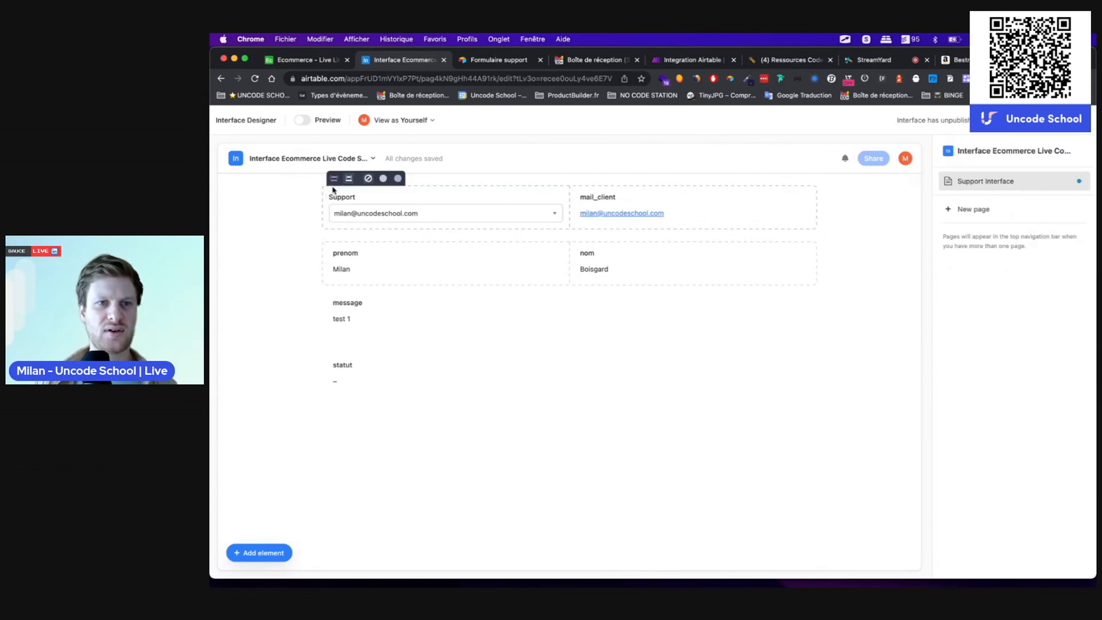
pyautogui.click(333, 181)
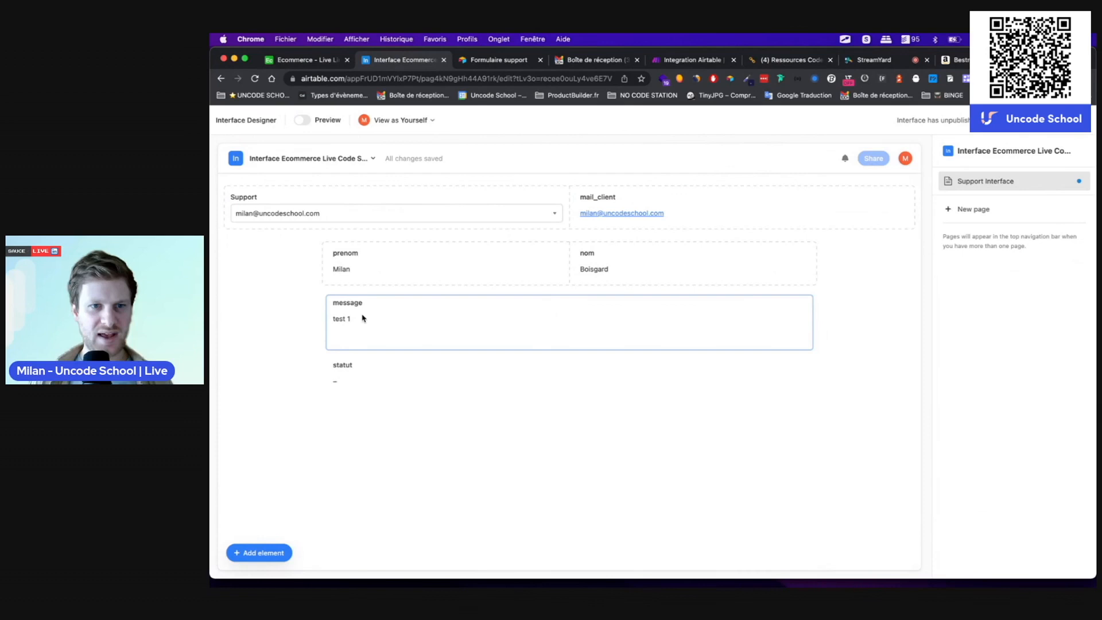
# Step: Inspect the message, statut and Support record picker elements
pyautogui.click(366, 332)
pyautogui.click(365, 373)
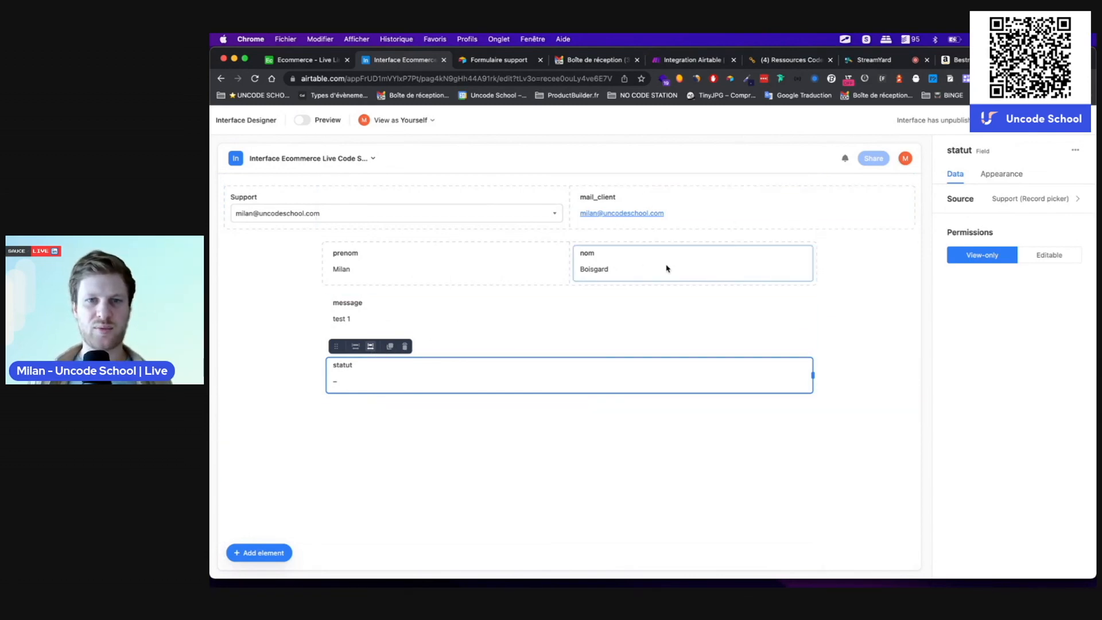
pyautogui.click(503, 190)
pyautogui.click(543, 173)
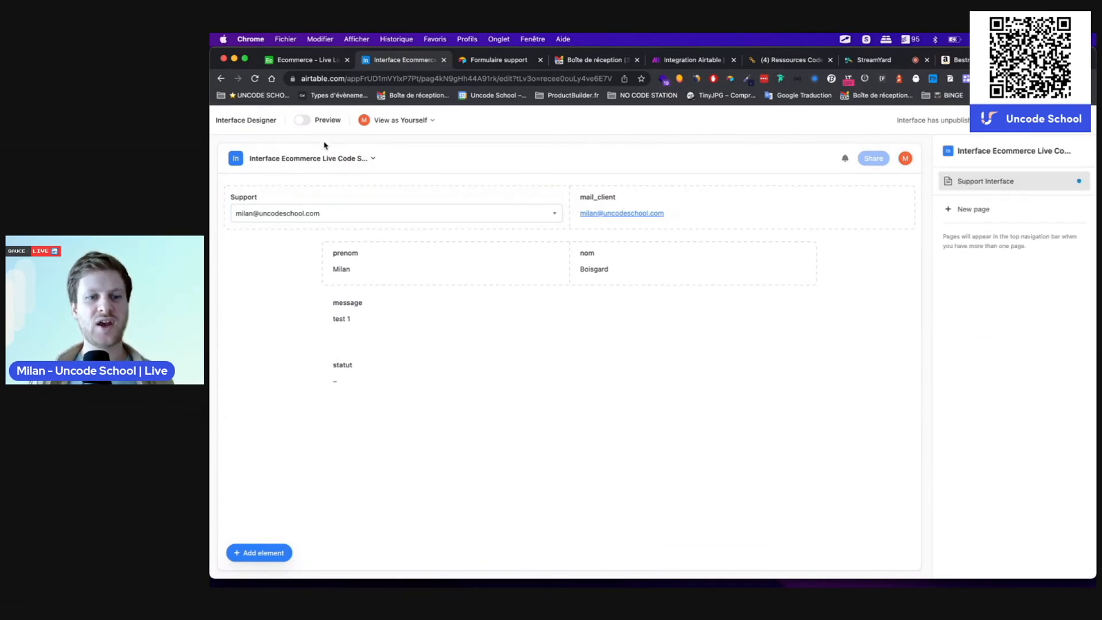
# Step: Give the Support and mail_client row a grey background and check it in preview
pyautogui.click(307, 121)
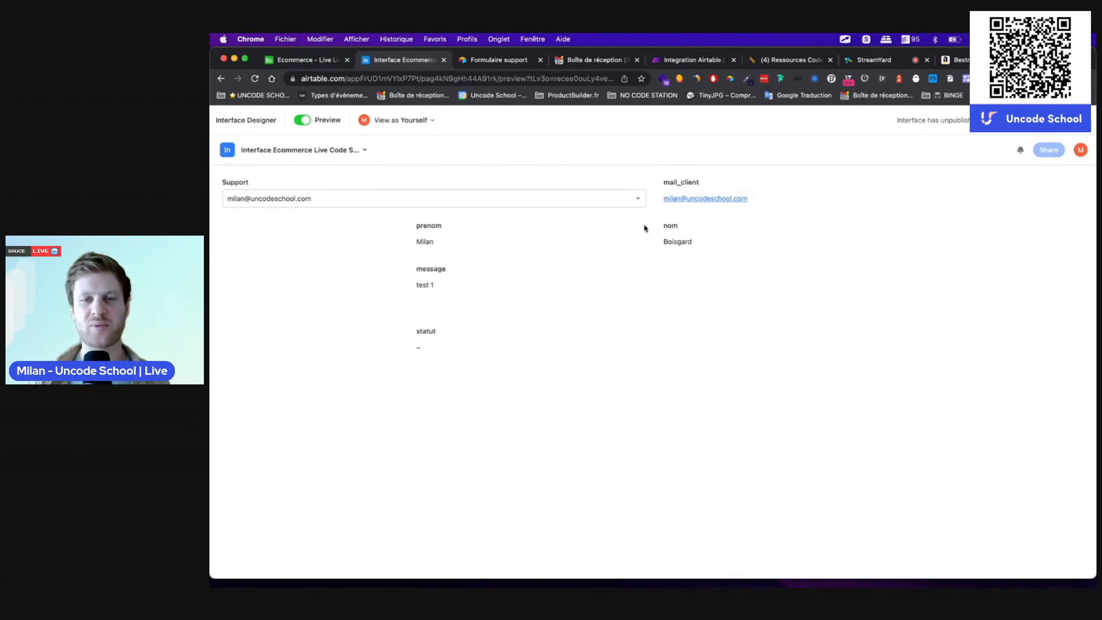
pyautogui.click(298, 121)
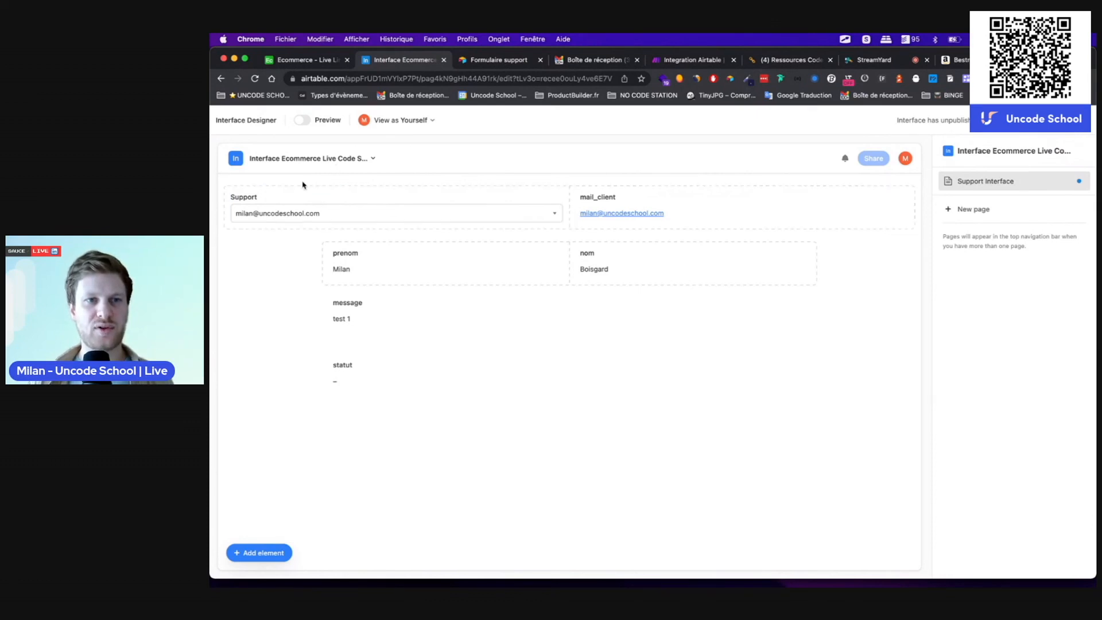
pyautogui.click(298, 179)
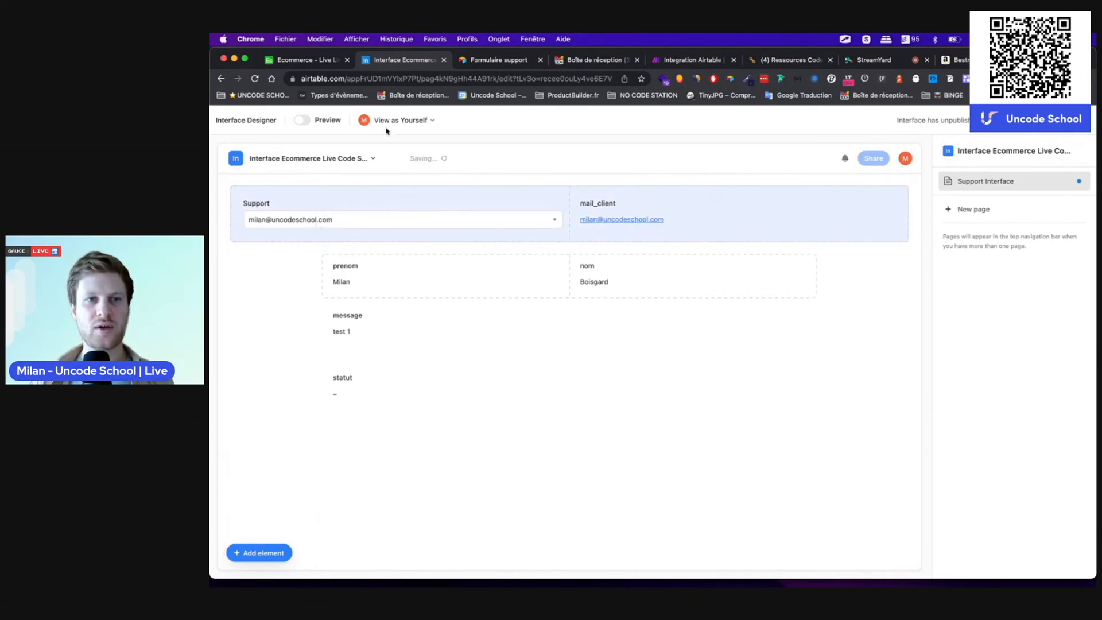
pyautogui.click(303, 120)
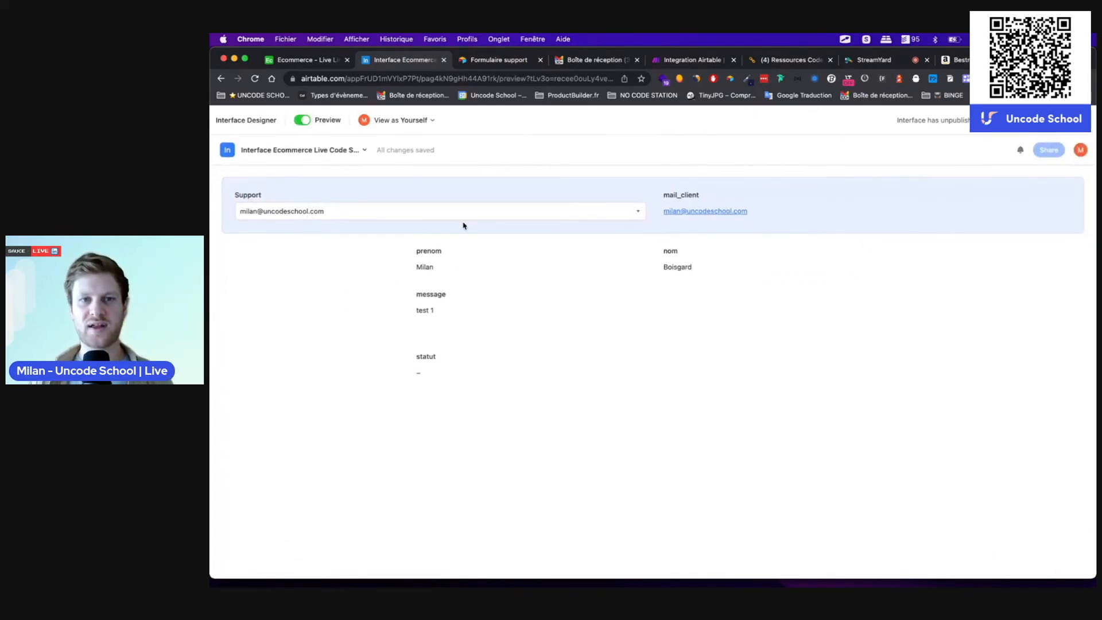
pyautogui.click(300, 123)
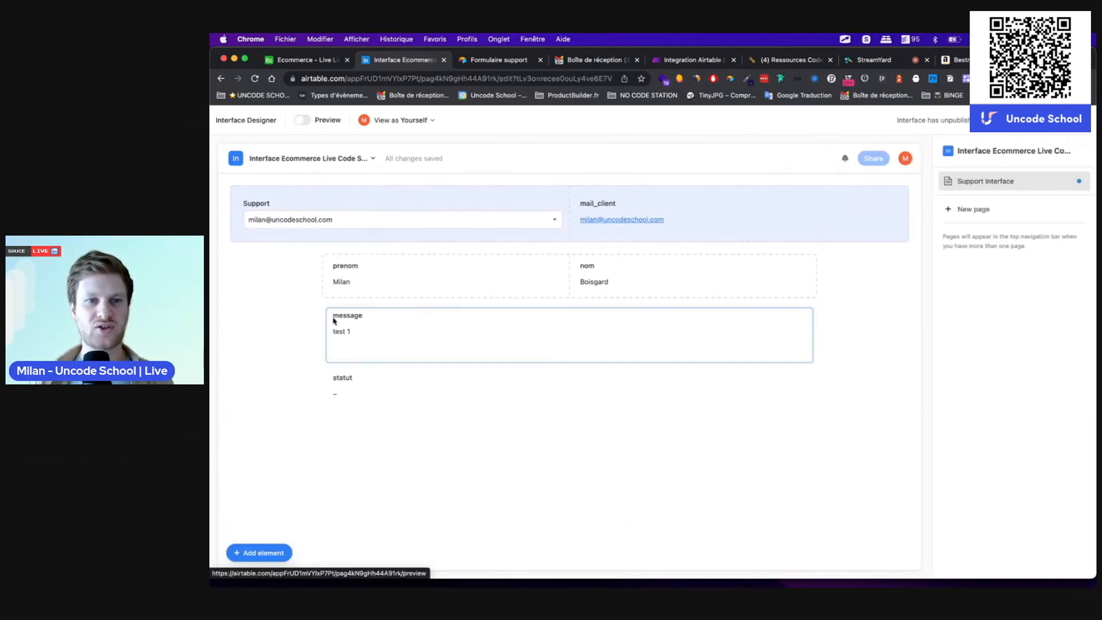
# Step: Give the prenom and nom row a grey background and preview the result
pyautogui.click(352, 281)
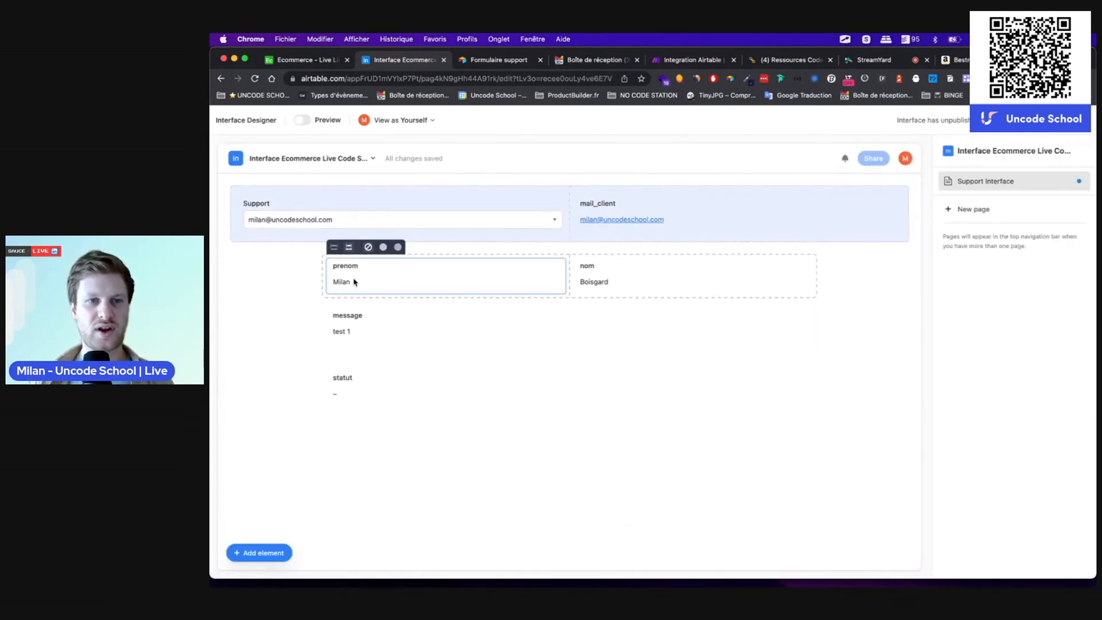
pyautogui.click(382, 248)
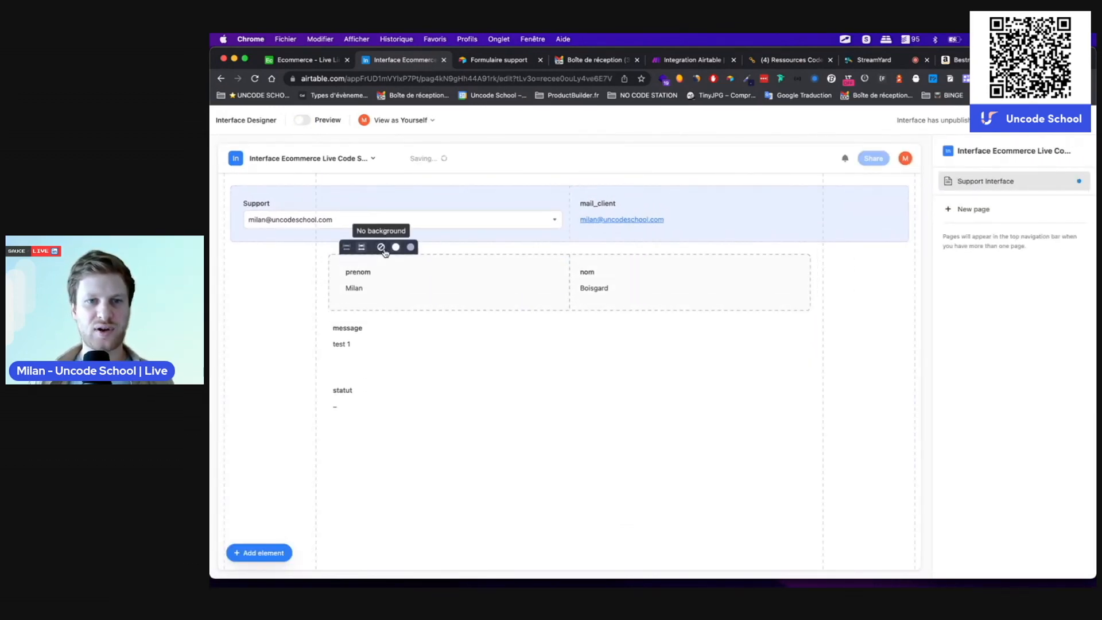
pyautogui.click(497, 348)
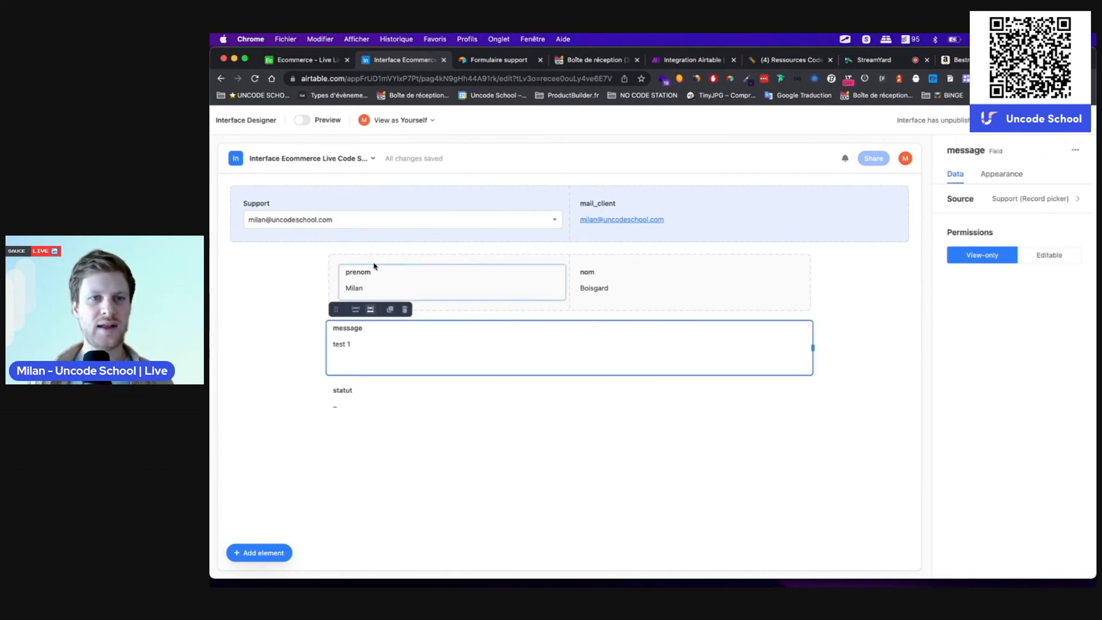
pyautogui.click(302, 121)
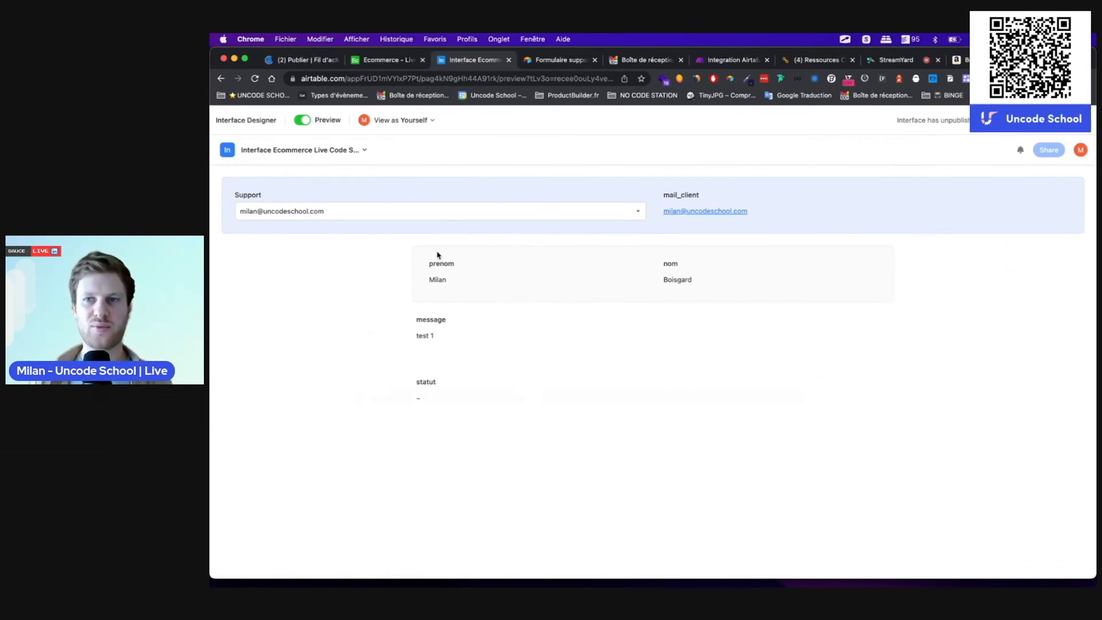
pyautogui.click(302, 121)
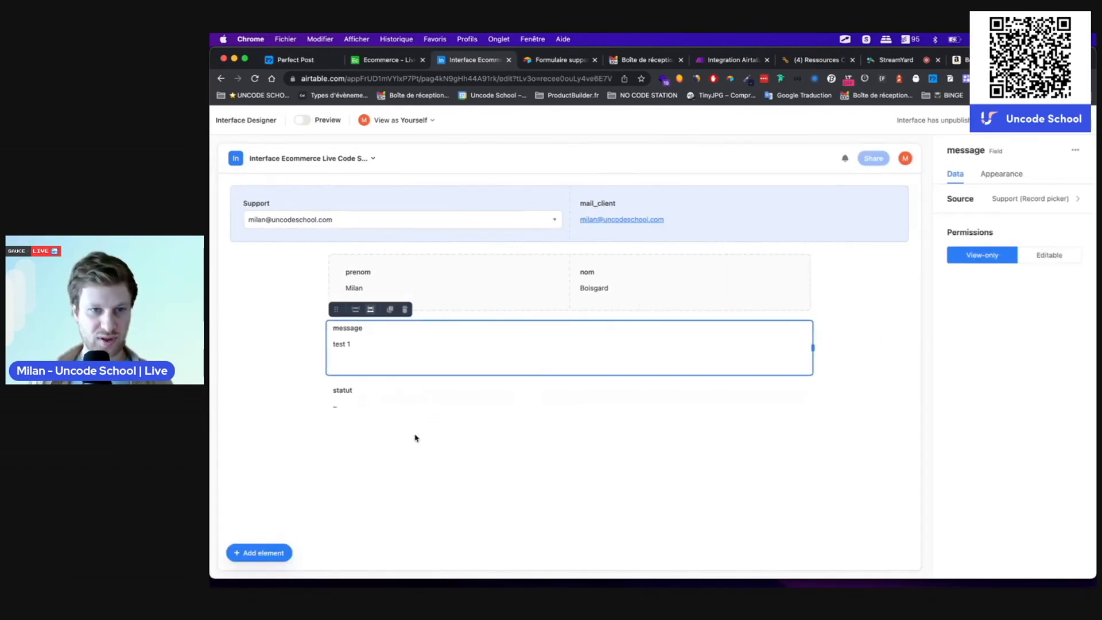
# Step: Preview the interface and display the fourth Support ticket from the record picker
pyautogui.click(434, 400)
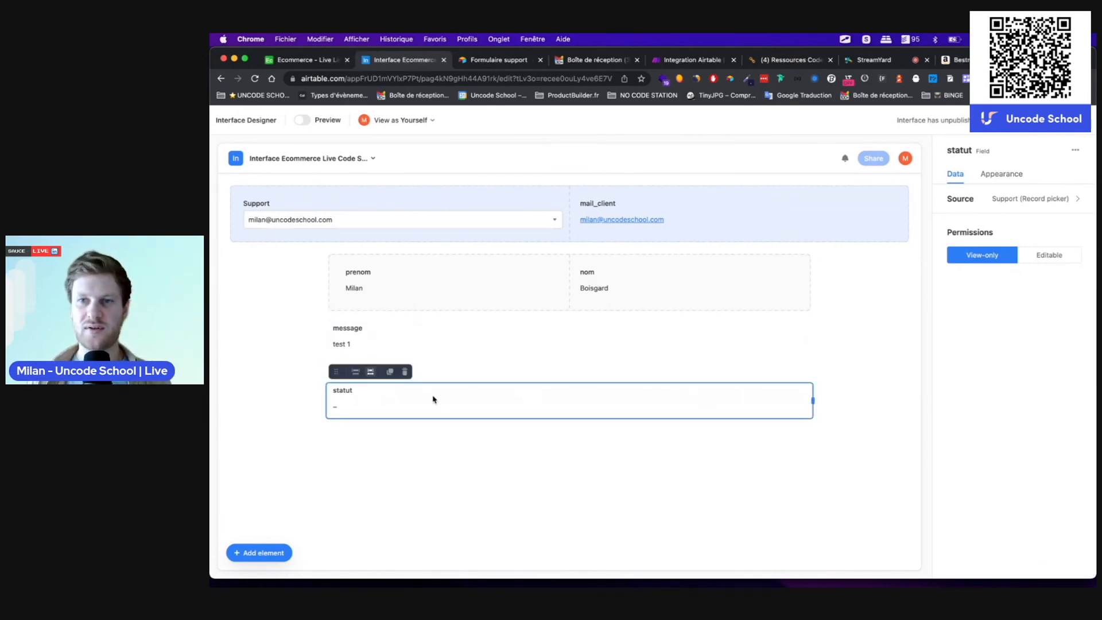
pyautogui.click(301, 119)
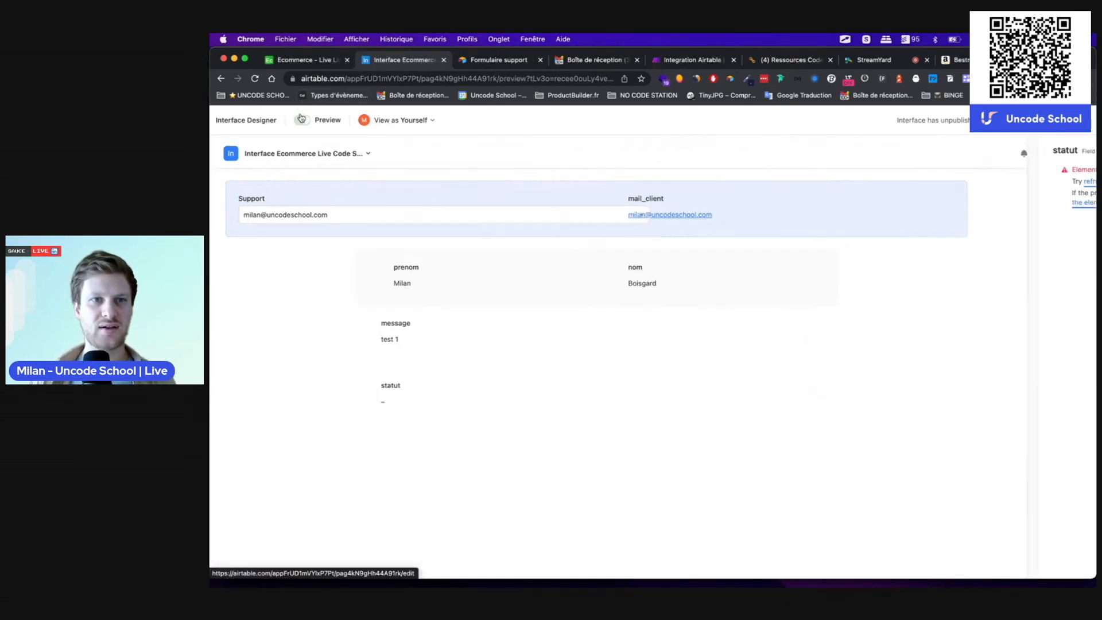
pyautogui.click(510, 212)
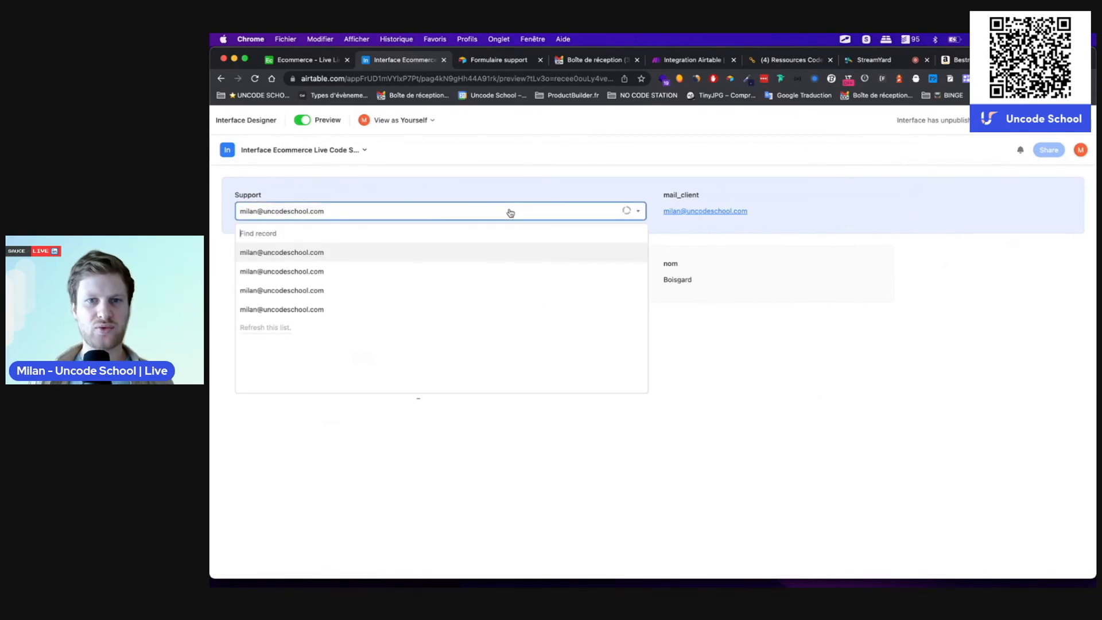
pyautogui.click(379, 309)
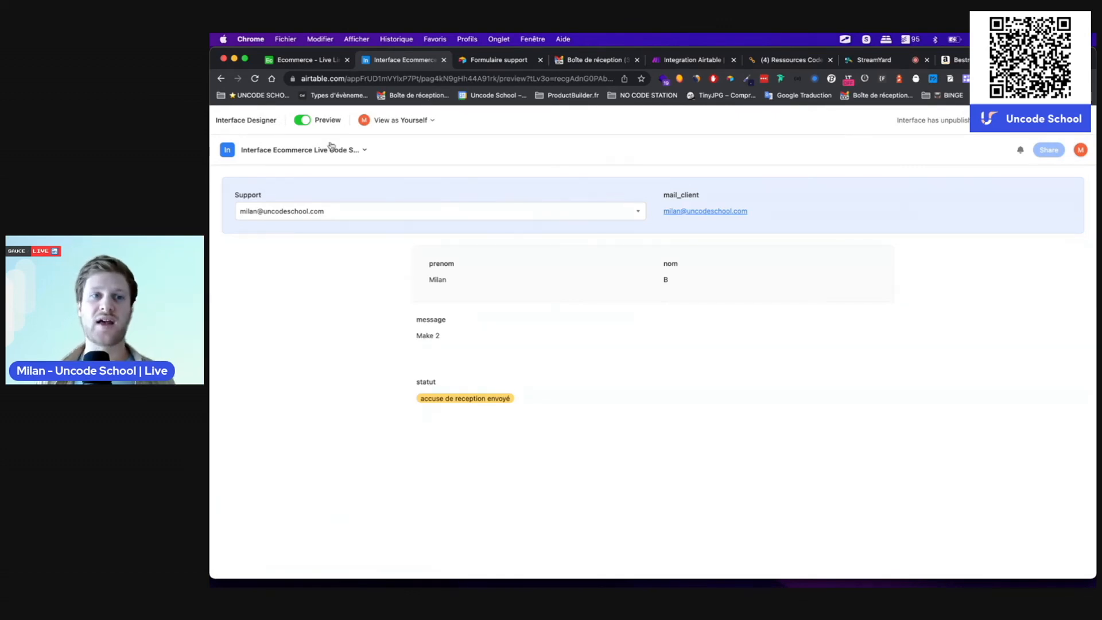
# Step: Leave preview, close the interface designer, and return to the Ecommerce base's tables
pyautogui.click(297, 122)
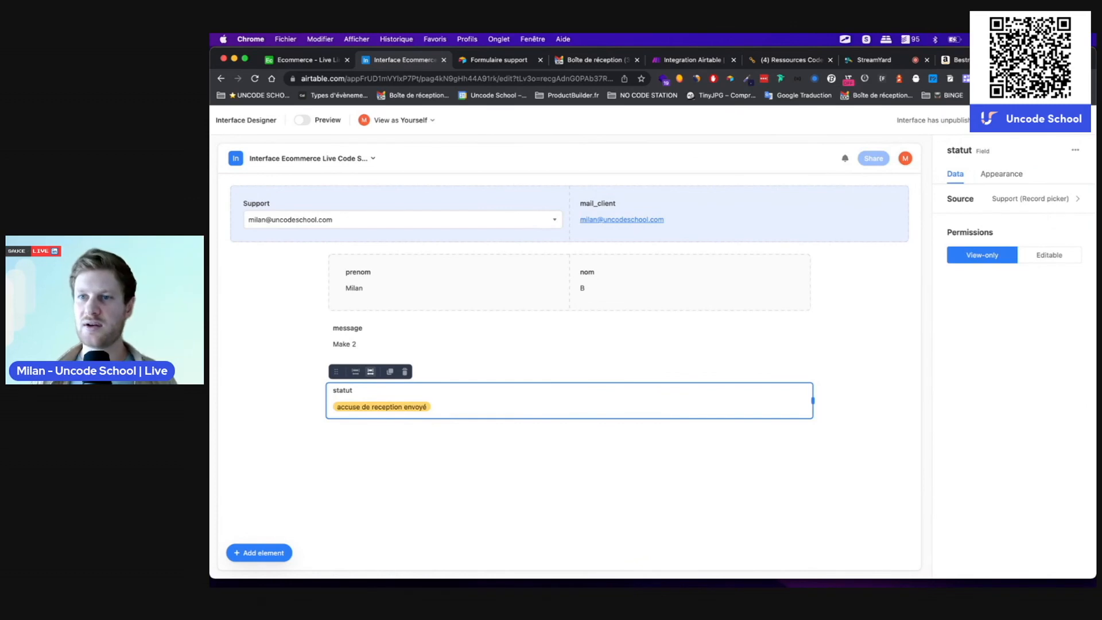
pyautogui.click(1077, 121)
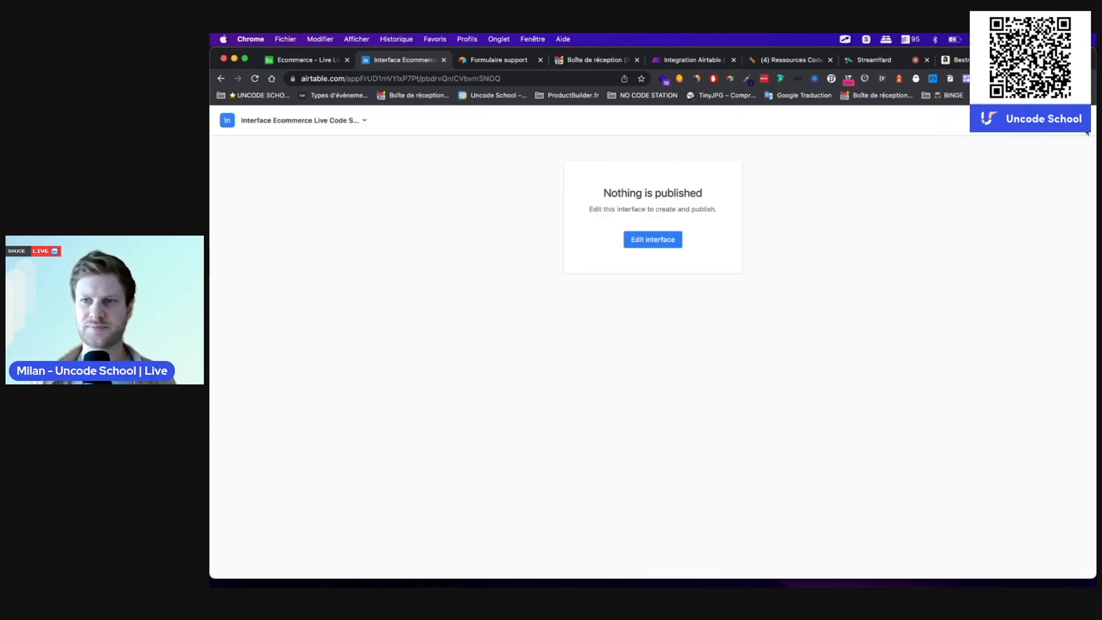
pyautogui.click(227, 121)
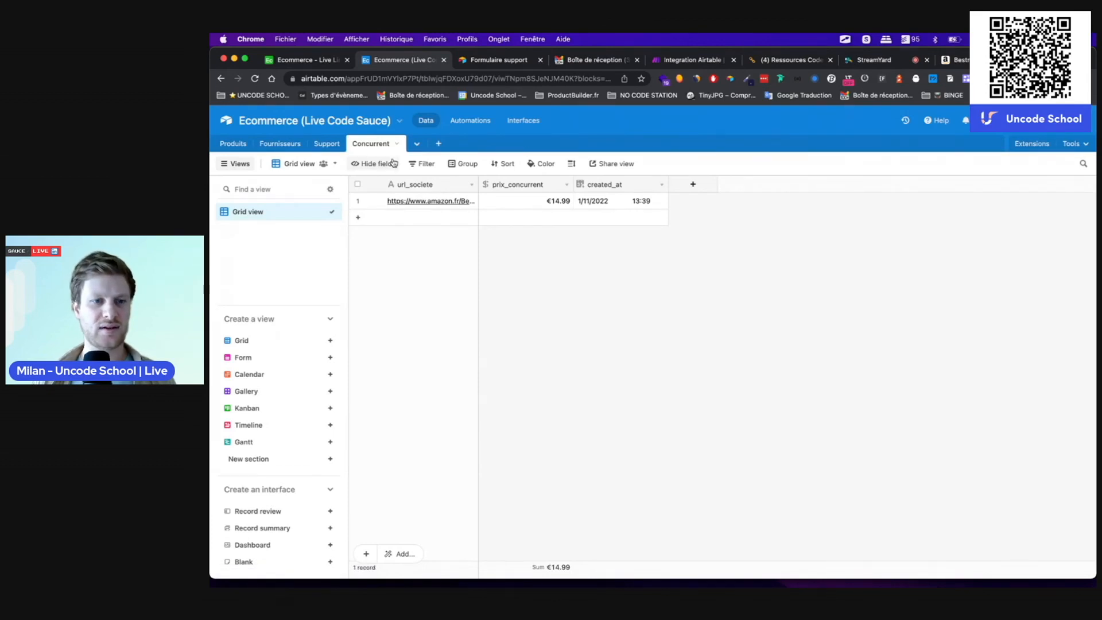